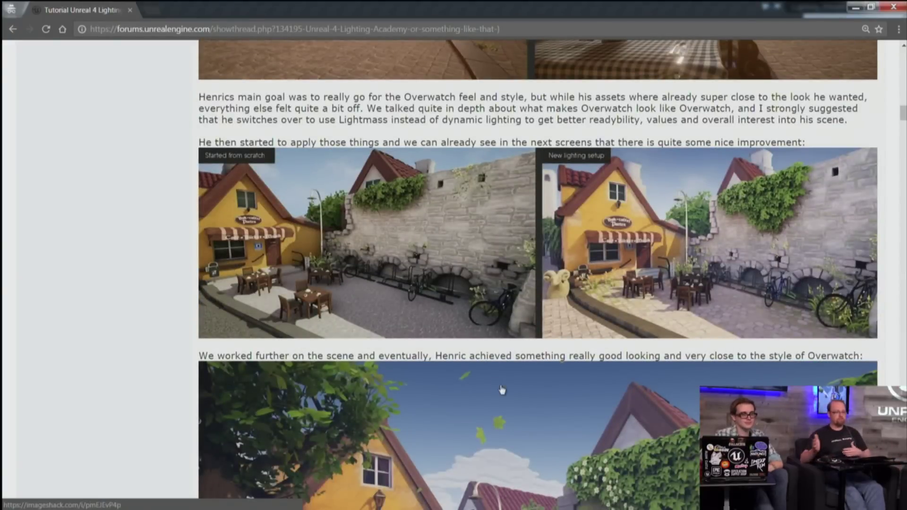
Look through the before-and-after scene images in the Unreal 4 Lighting Academy forum thread and close its browser tab
scroll(470, 385, "down", 11)
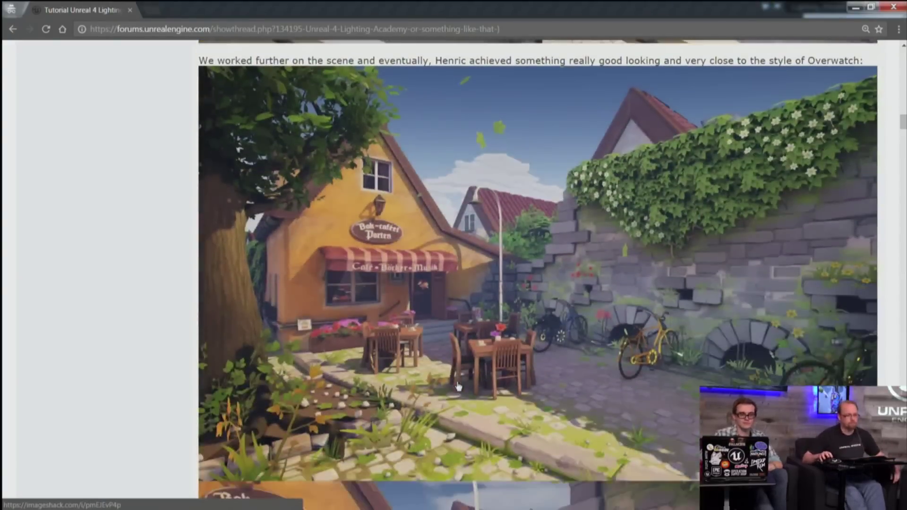
scroll(458, 388, "down", 6)
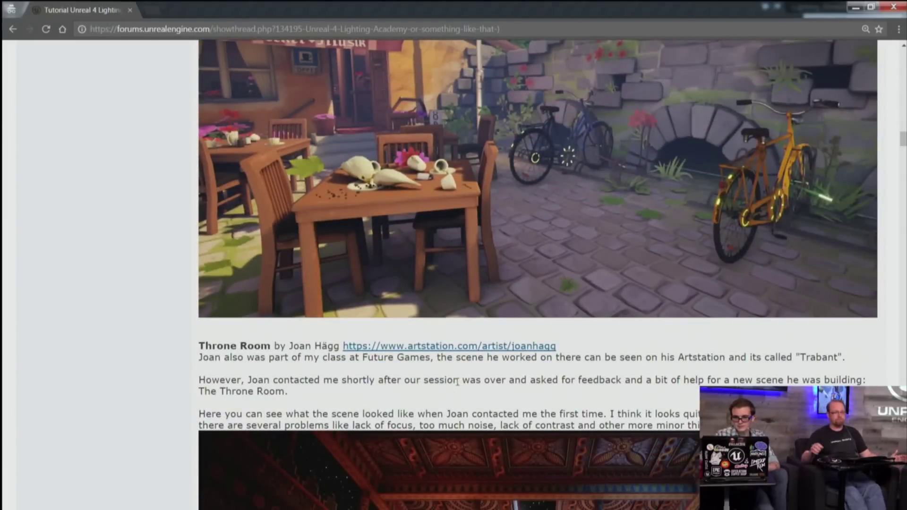
scroll(439, 341, "up", 6)
scroll(439, 341, "up", 14)
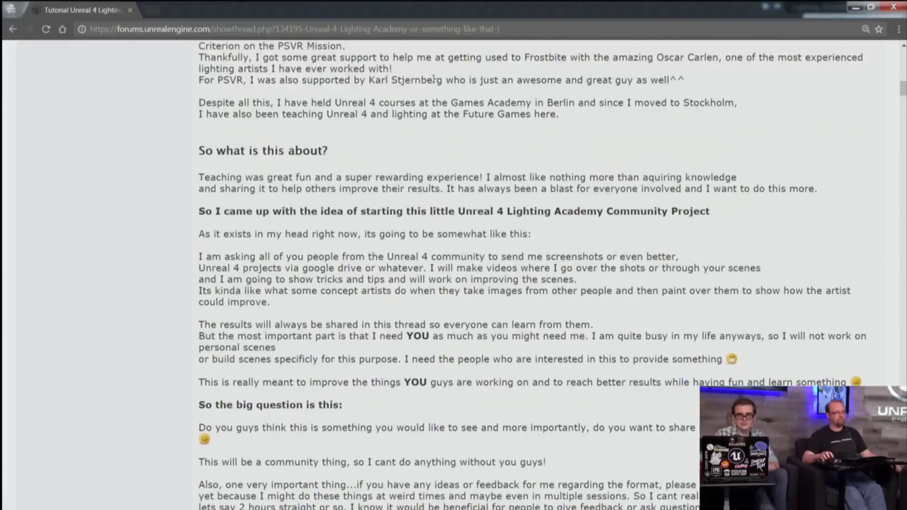
left_click(130, 10)
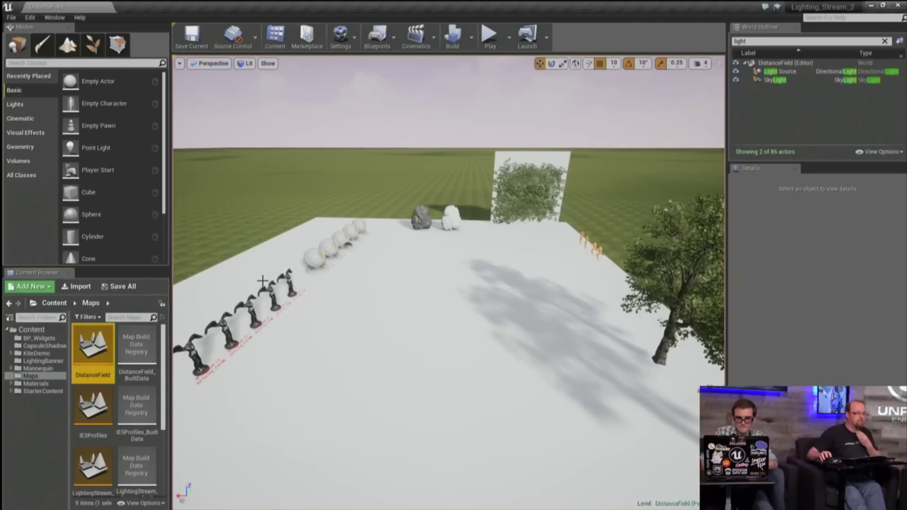
Turn on the Mesh DistanceFields visualization in the viewport and view the row of winged statues up close
mouse_move(414, 317)
right_mouse_down()
mouse_move(388, 334)
mouse_move(414, 317)
right_mouse_up()
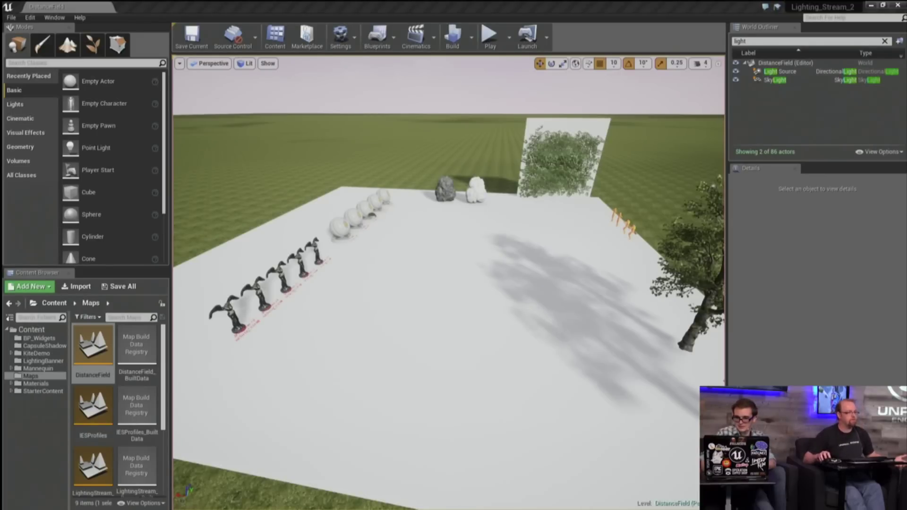
right_click_drag(421, 334, 392, 220)
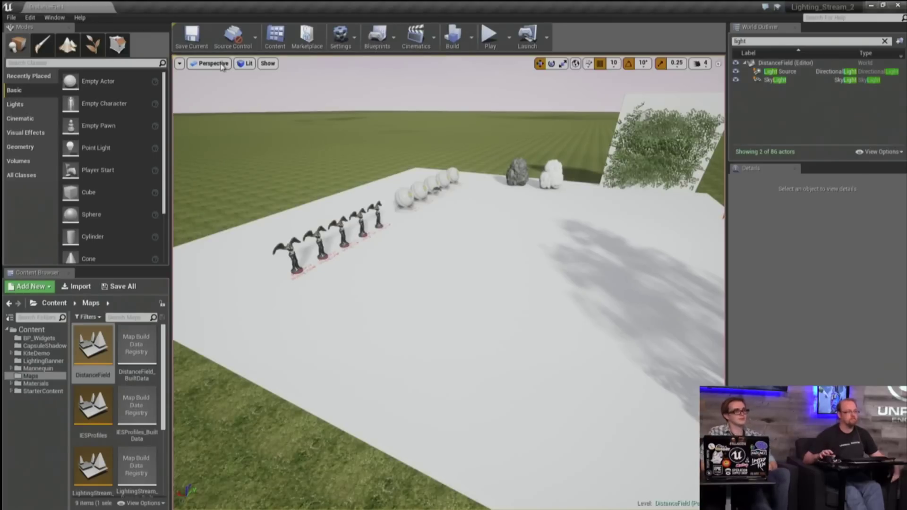
left_click(253, 79)
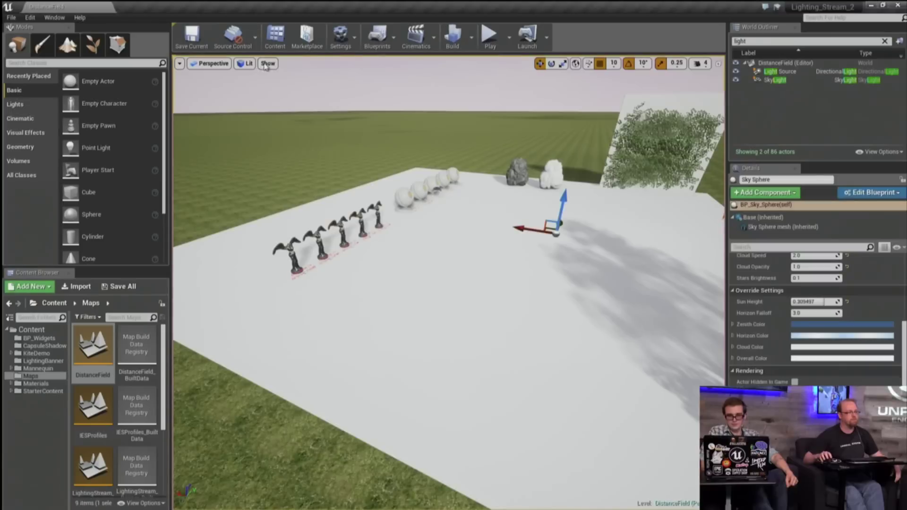
left_click(268, 63)
mouse_move(283, 274)
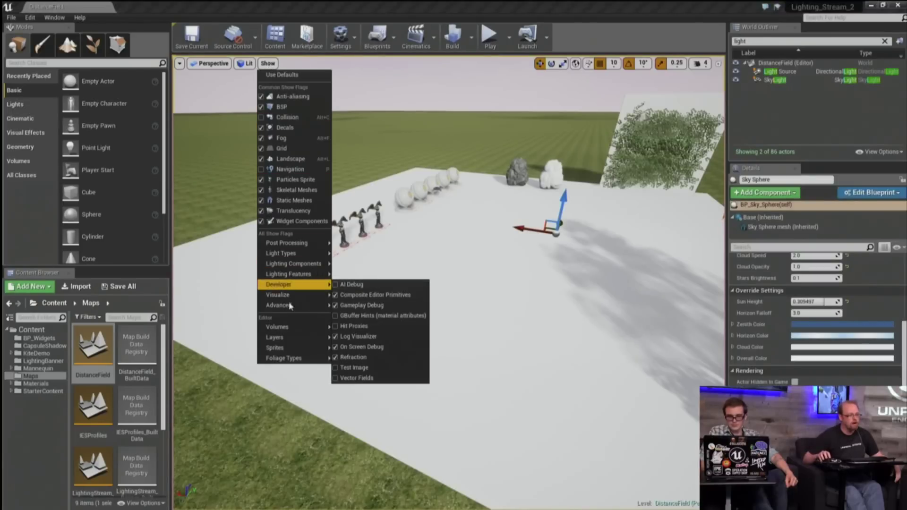
mouse_move(289, 307)
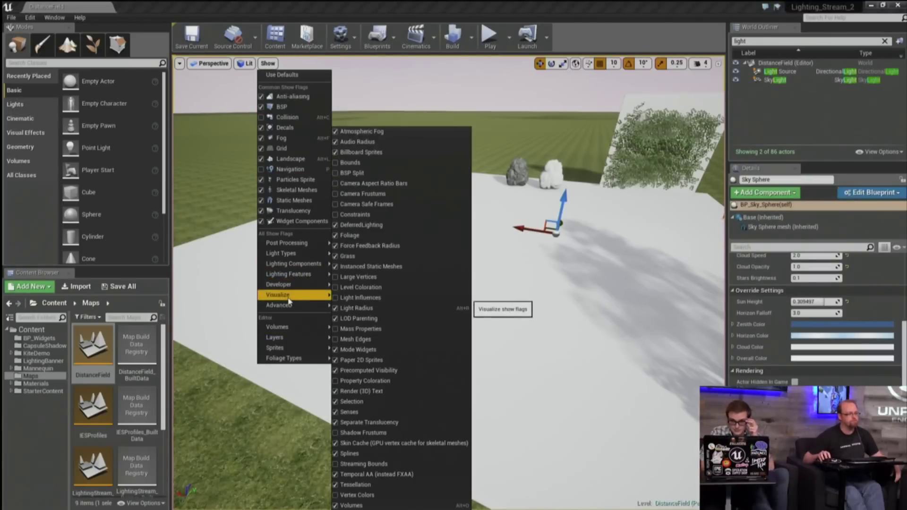
left_click(339, 358)
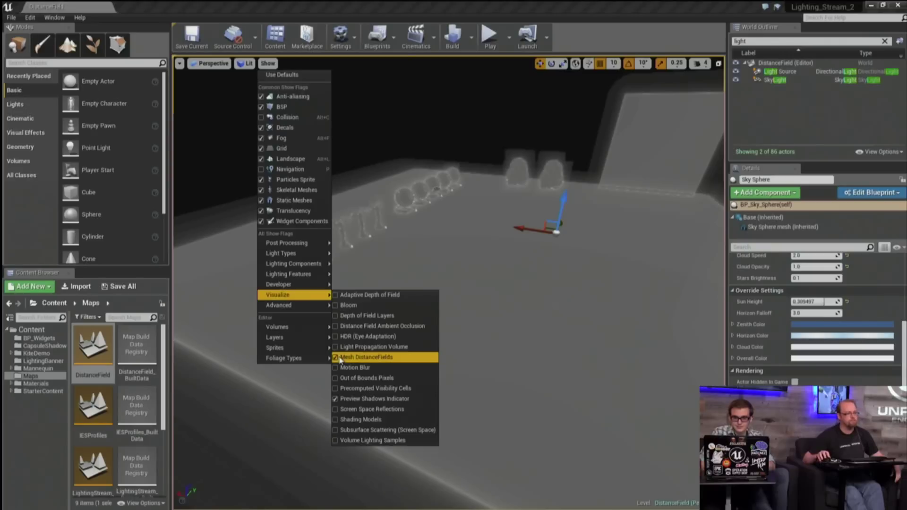
right_click_drag(448, 282, 378, 279)
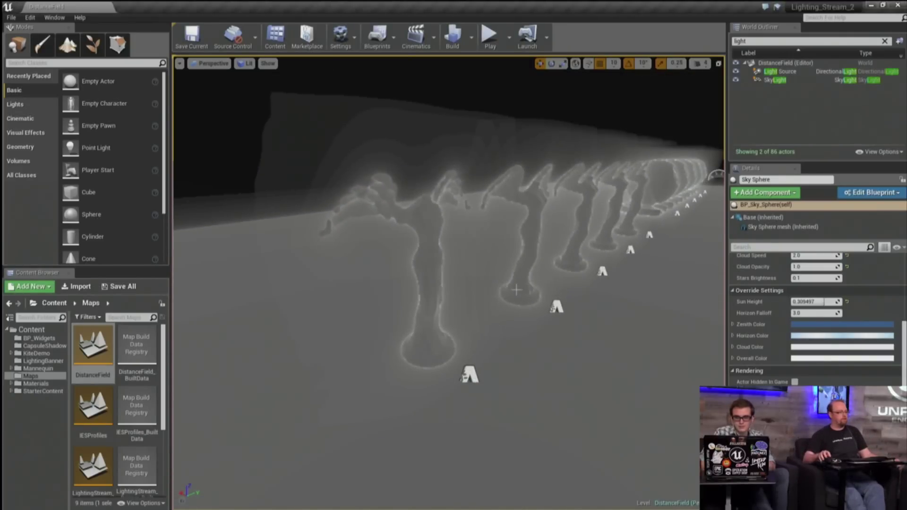
Check the Generate Mesh Distance Fields option under Lighting in the project's Rendering settings and close the Project Settings window
left_click_drag(0, 78, 520, 98)
scroll(284, 327, "down", 1)
scroll(284, 326, "down", 1)
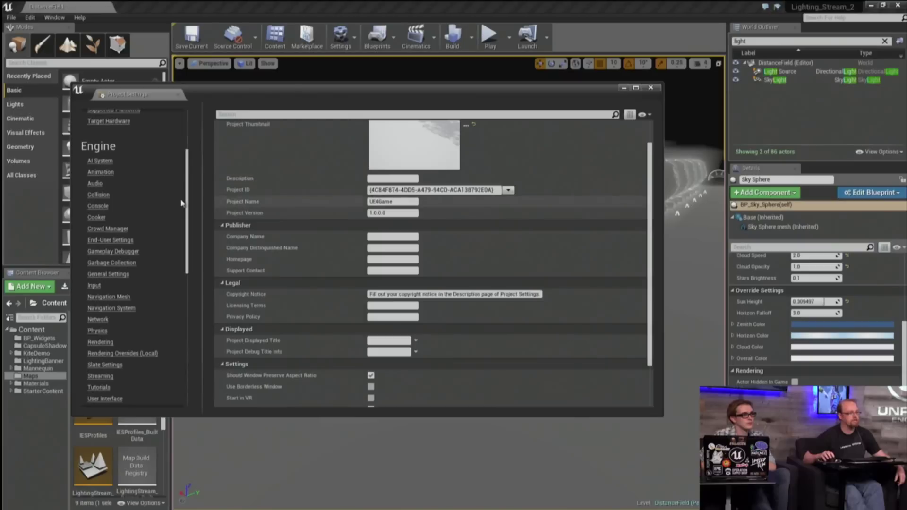
left_click(101, 343)
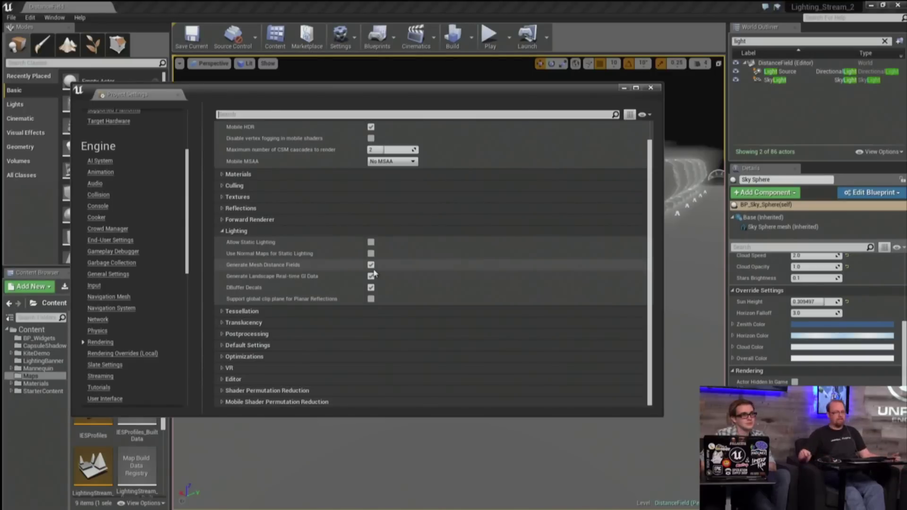
left_click(651, 88)
Turn off the Mesh DistanceFields visualization in the viewport
mouse_move(449, 283)
right_mouse_down()
mouse_move(430, 278)
mouse_move(463, 269)
mouse_move(453, 278)
right_mouse_up()
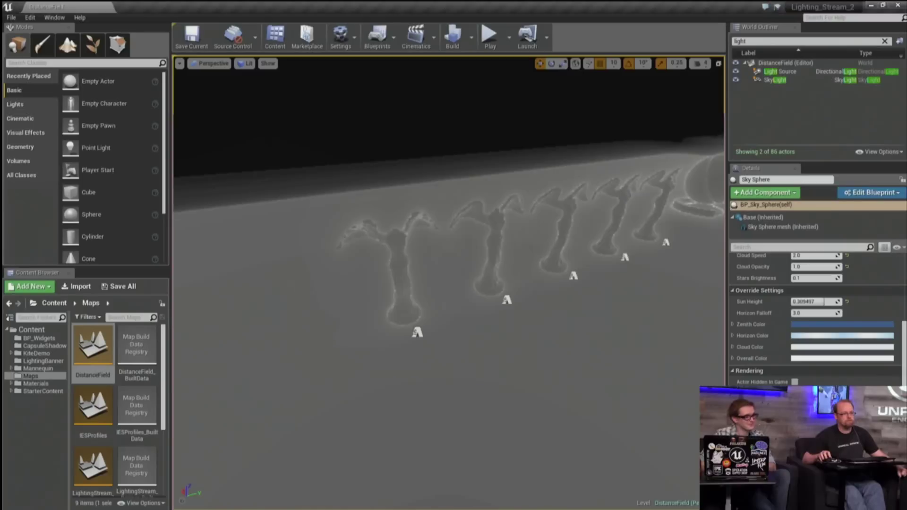
right_click_drag(520, 286, 609, 284)
right_click_drag(481, 302, 482, 329)
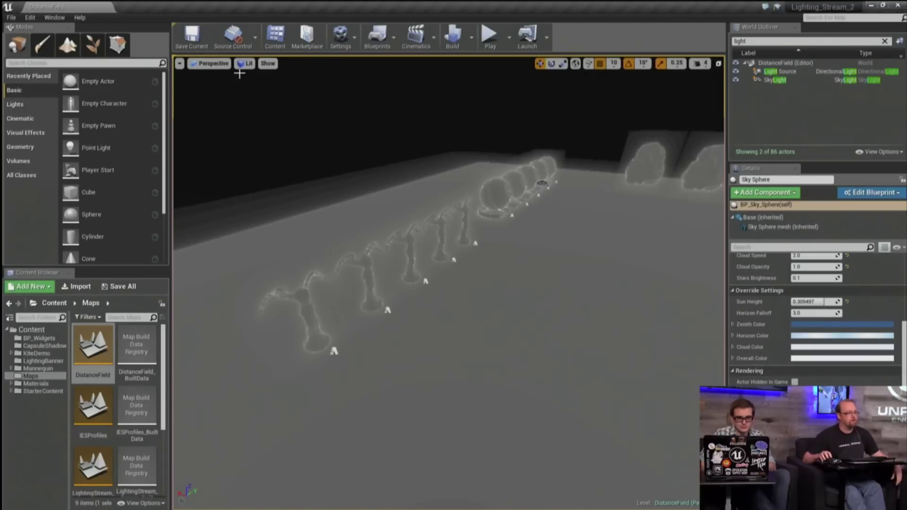
left_click(268, 63)
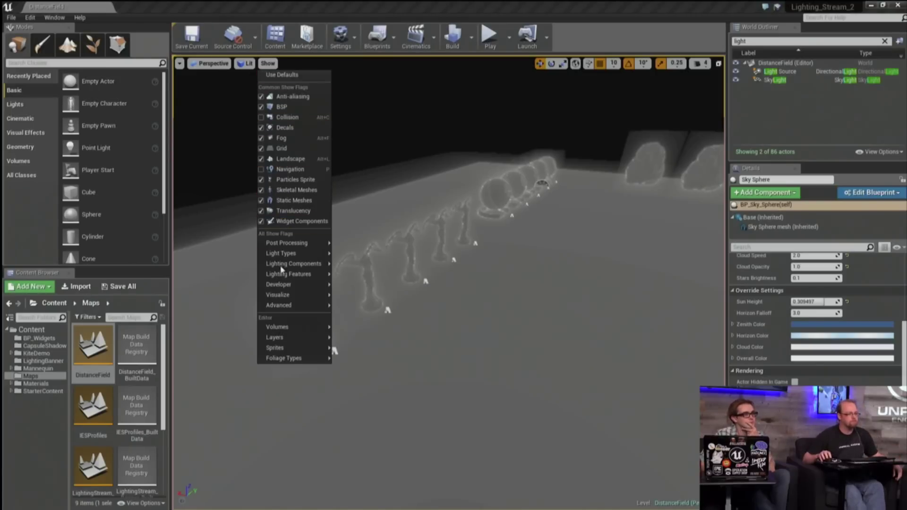
mouse_move(284, 295)
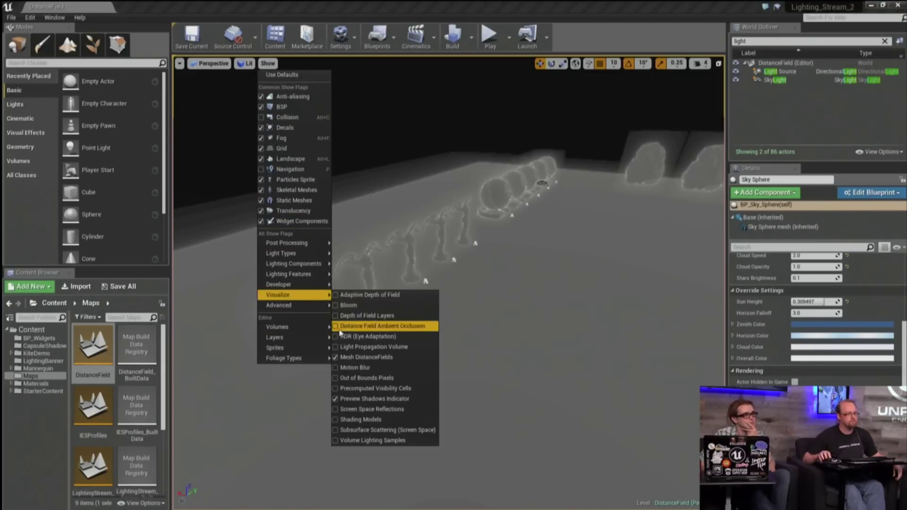
left_click(338, 358)
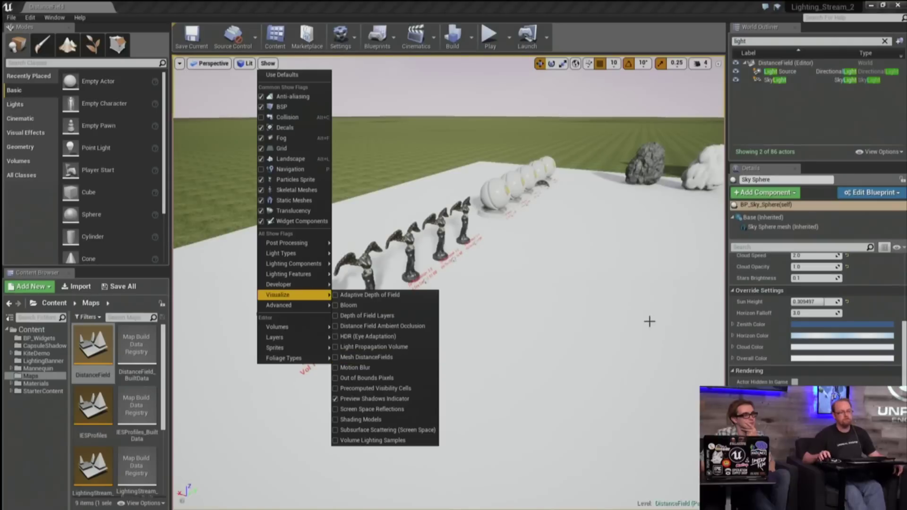
key("Escape")
Select the directional Light Source and filter its properties by "distance"
key("w")
right_click_drag(449, 283, 425, 279)
key("s")
mouse_move(577, 302)
right_mouse_down()
mouse_move(595, 302)
mouse_move(577, 302)
right_mouse_up()
key("e")
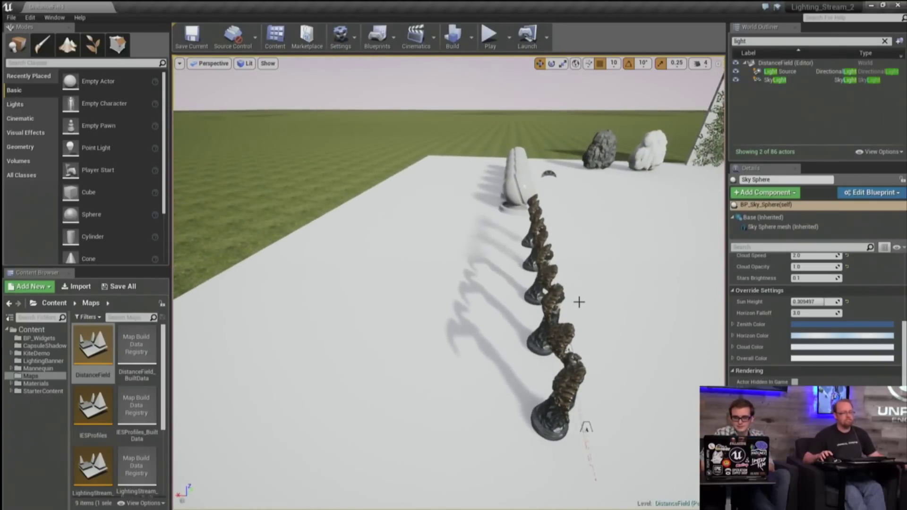
left_click(781, 71)
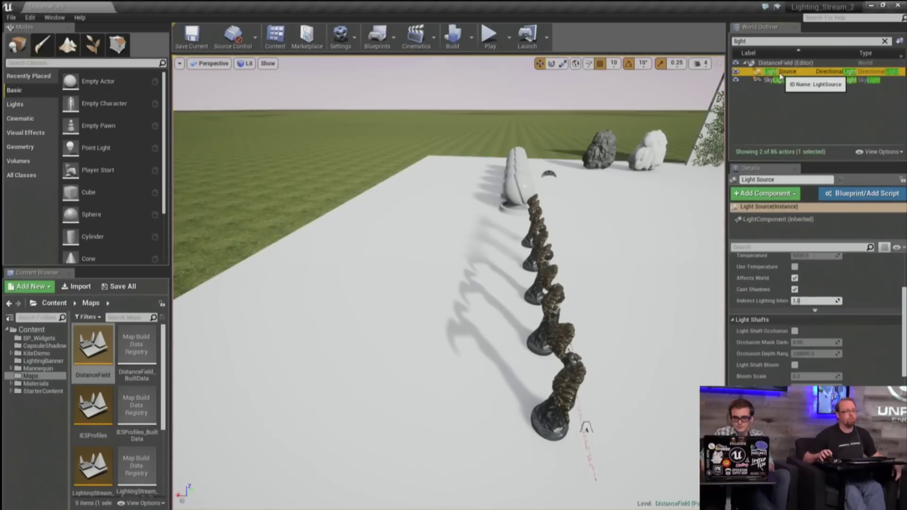
left_click(773, 247)
type("dostm")
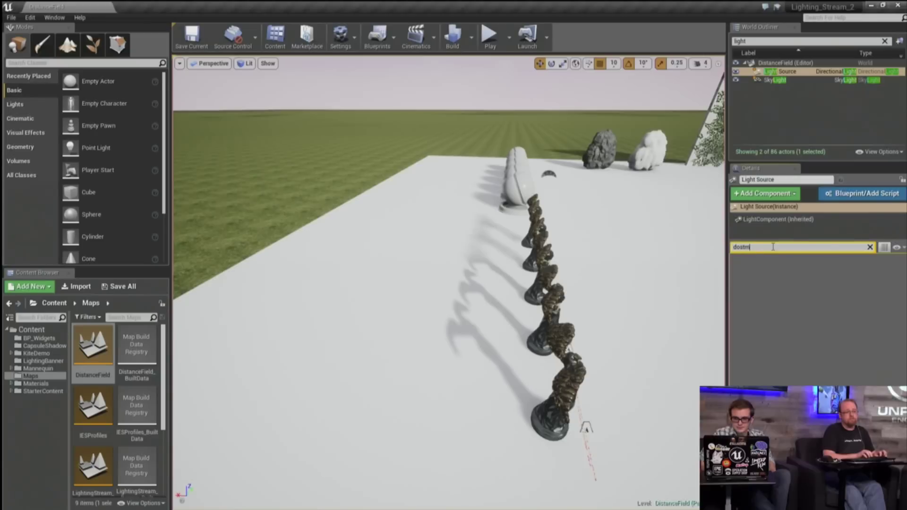
key("BackSpace")
key("BackSpace")
key("BackSpace")
key("BackSpace")
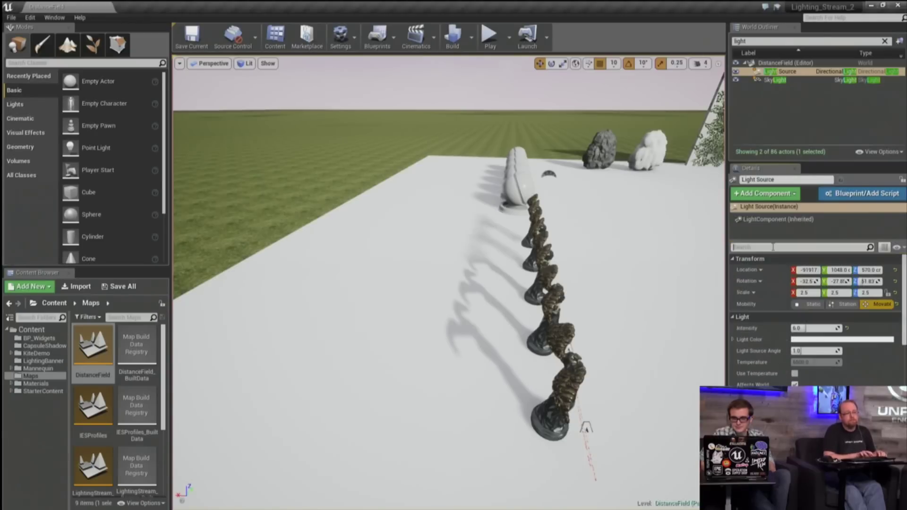
type("distance")
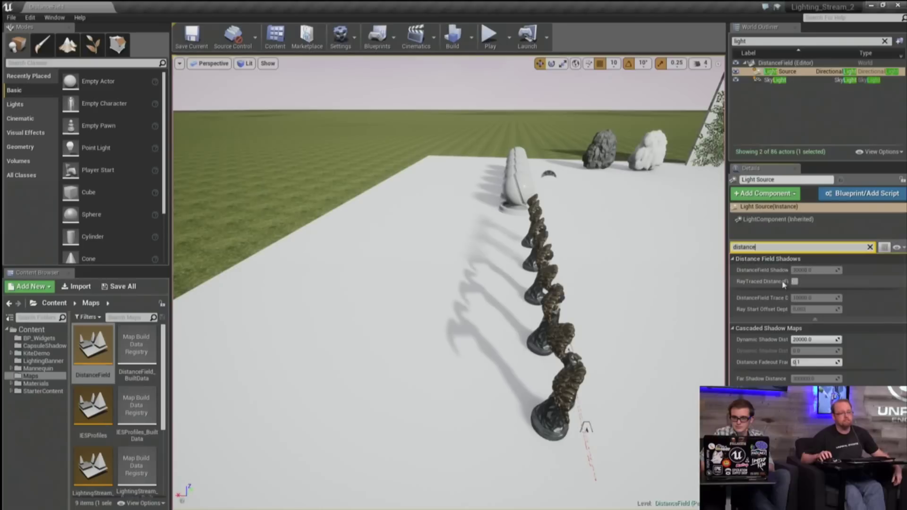
Enable RayTraced DistanceField Shadows on the Light Source, widening the property name column to read the full option names
left_click(795, 281)
left_click_drag(790, 281, 825, 281)
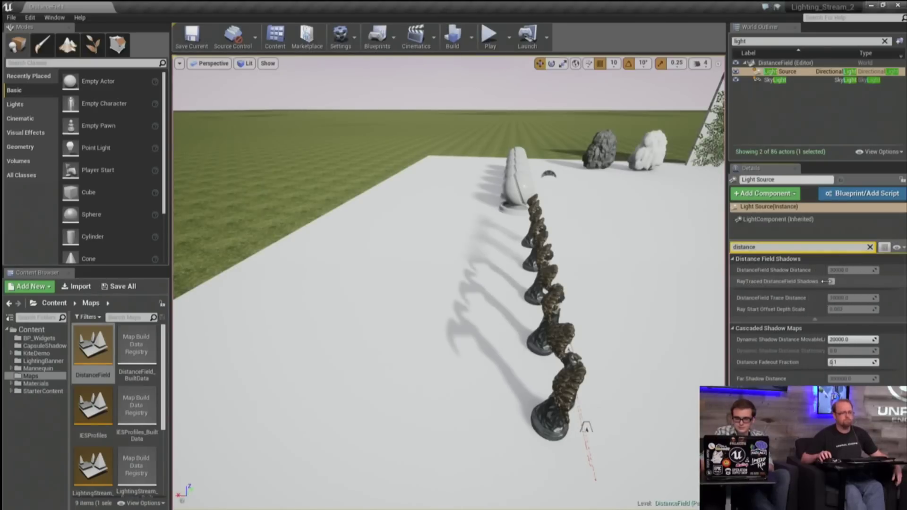
mouse_move(801, 286)
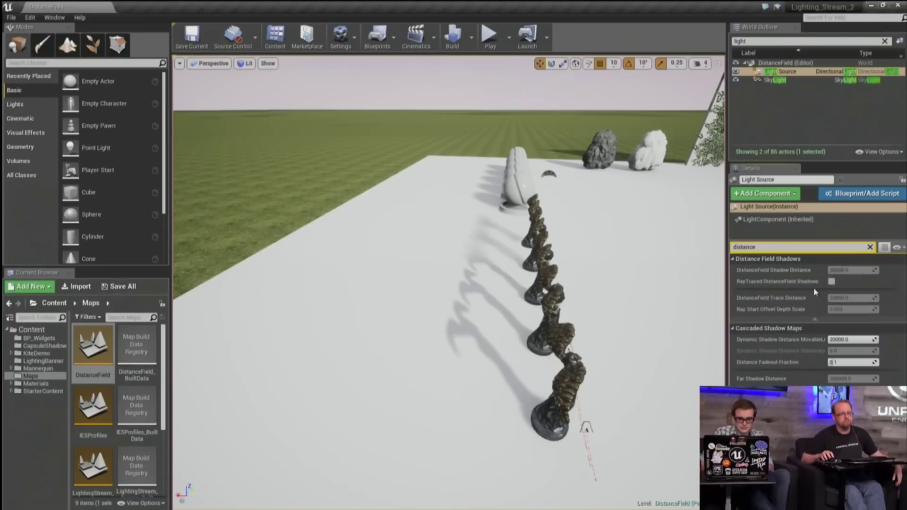
left_click(831, 281)
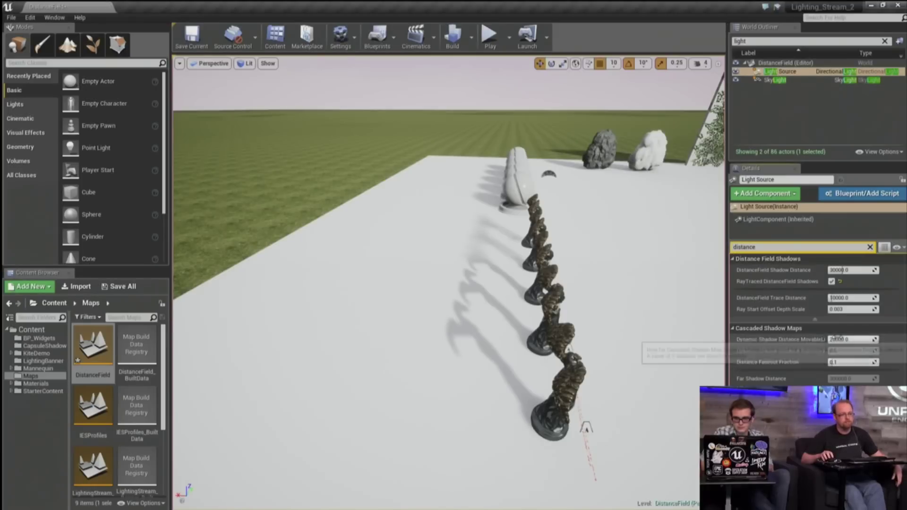
Set the Light Source's Dynamic Shadow Distance MovableLight to 0.0 and view the statues' shadows from close by
left_click_drag(852, 339, 828, 339)
right_click_drag(672, 305, 525, 349)
right_click_drag(659, 328, 666, 329)
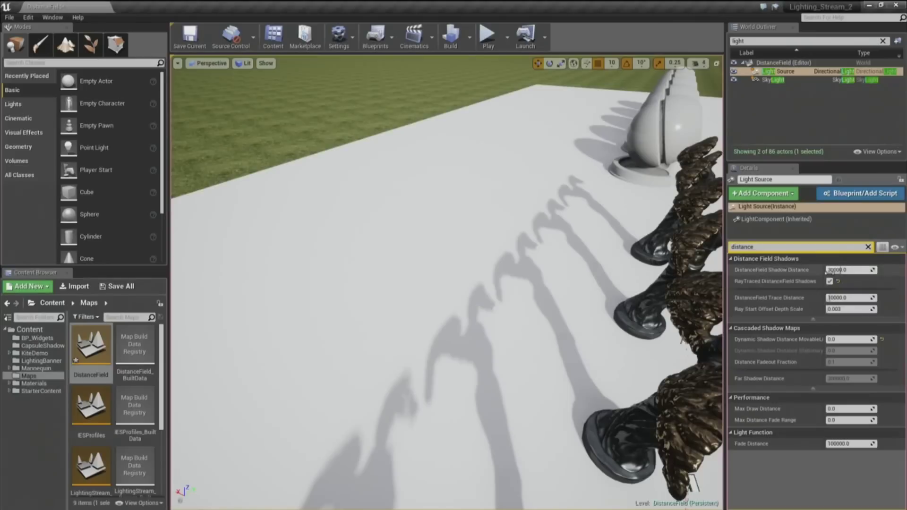
Toggle RayTraced DistanceField Shadows off and on twice to compare the statues' shadows, leaving the option enabled
left_click(830, 282)
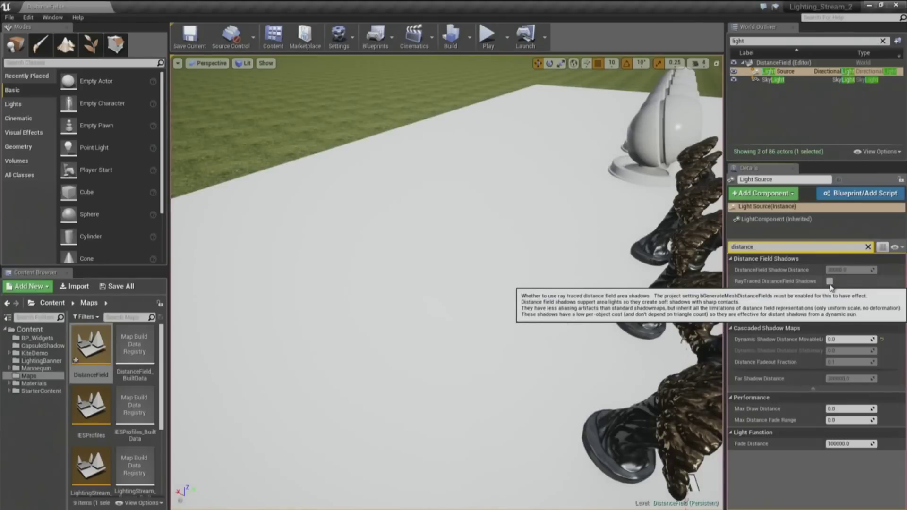
left_click(829, 281)
left_click(829, 282)
left_click(829, 282)
Examine the distance field shadows and the DF Resolution and texture cost labels along the rows of statues and spheres
right_click_drag(574, 282, 465, 264)
key("a")
key("w")
key("w")
key("s")
right_click_drag(440, 298, 440, 299)
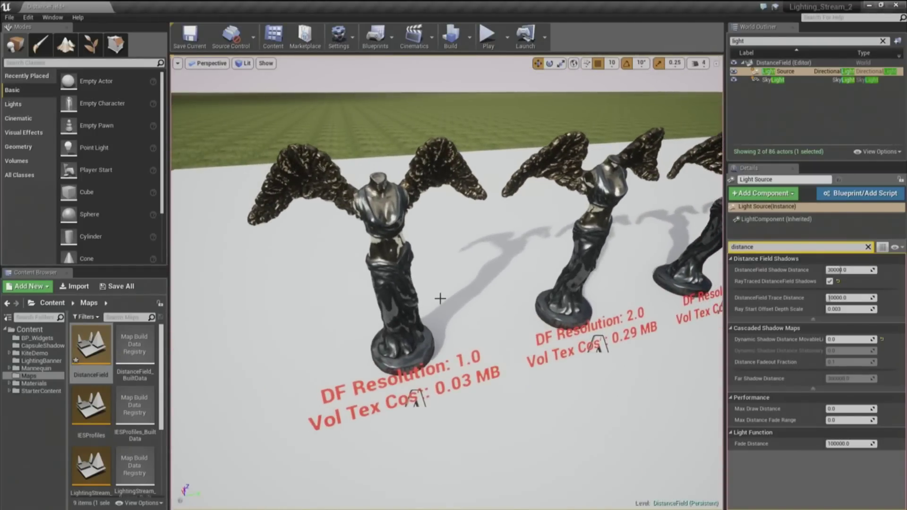
key("d")
mouse_move(440, 298)
right_mouse_down()
mouse_move(496, 253)
mouse_move(440, 298)
right_mouse_up()
key("w")
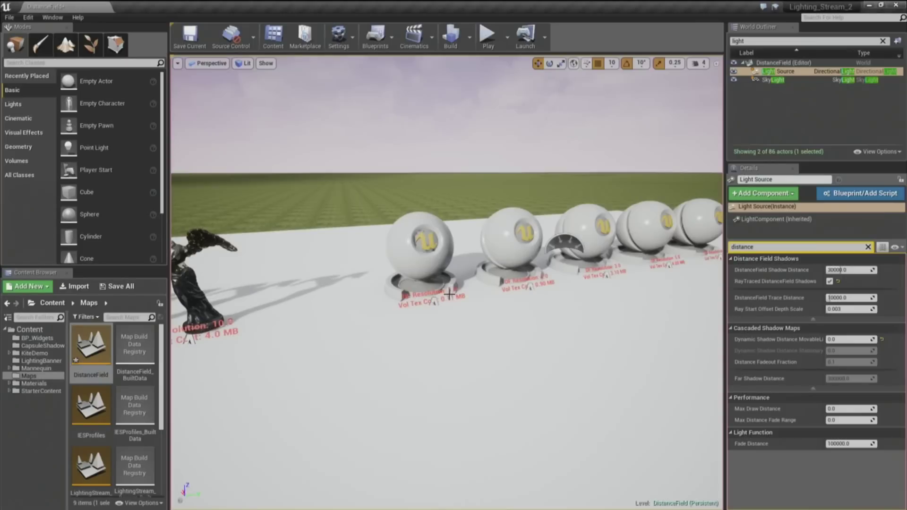
Select the statue labelled DF Resolution 1.0
right_click_drag(403, 319, 441, 265)
left_click(422, 241)
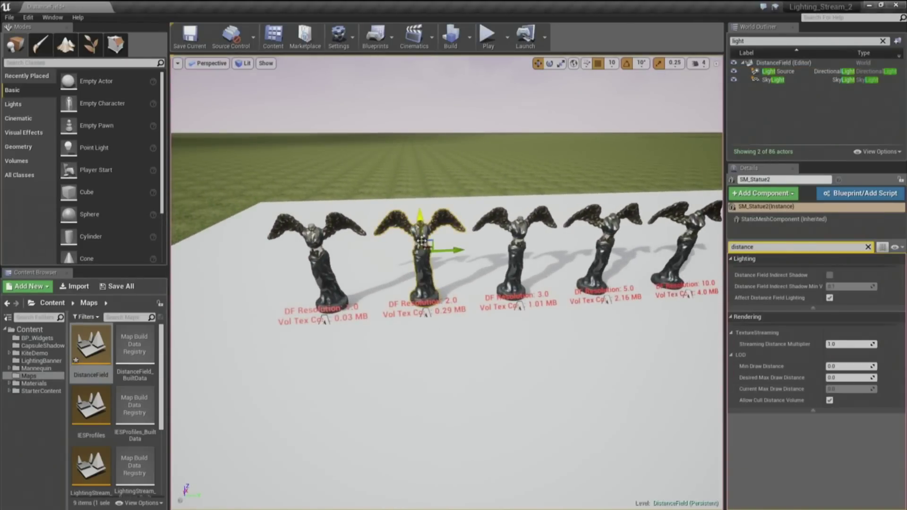
right_click_drag(442, 343, 440, 323)
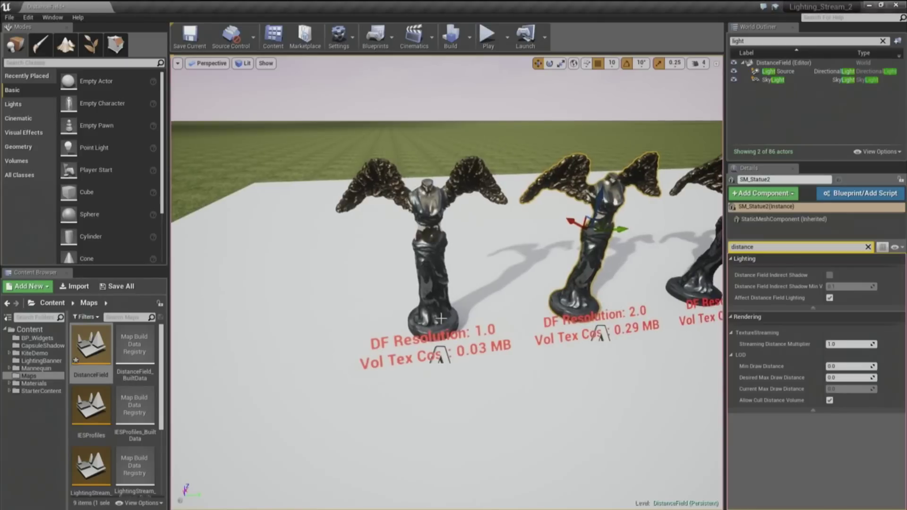
left_click(440, 272)
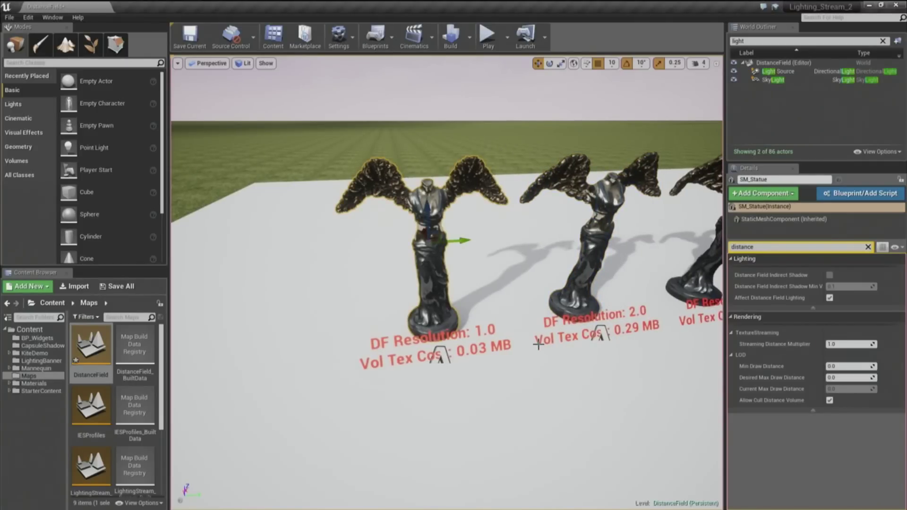
Hide the editor icons with game view and compare the statues' shadows from DF Resolution 1.0 through 10.0
key("g")
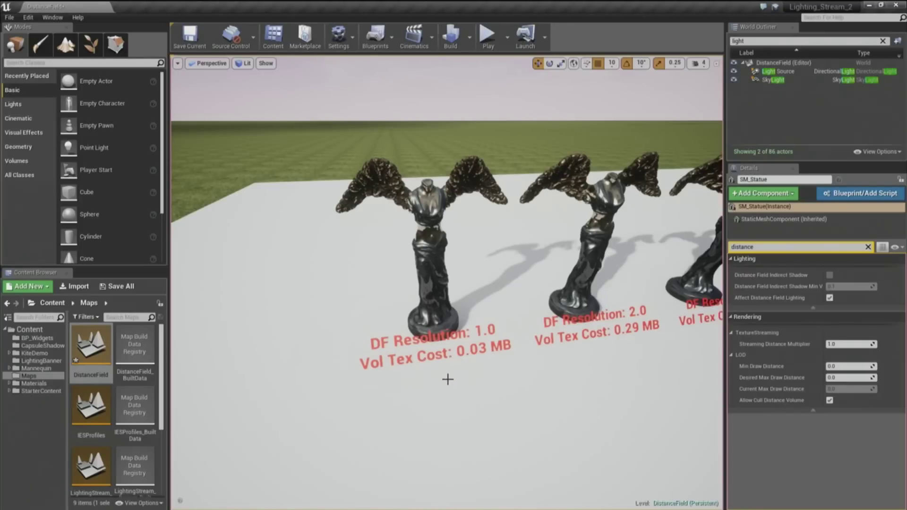
right_click_drag(472, 386, 416, 364)
key("d")
middle_click_drag(415, 365, 628, 376)
middle_click_drag(529, 377, 588, 385)
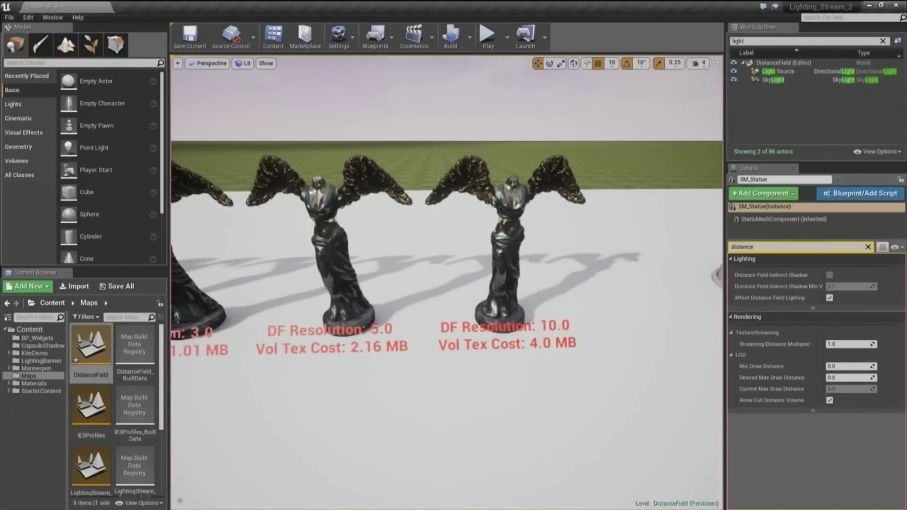
Rotate the Light Source directional light so the shadows of the statues fall in a different direction
key("w")
right_click_drag(447, 283, 471, 386)
key("s")
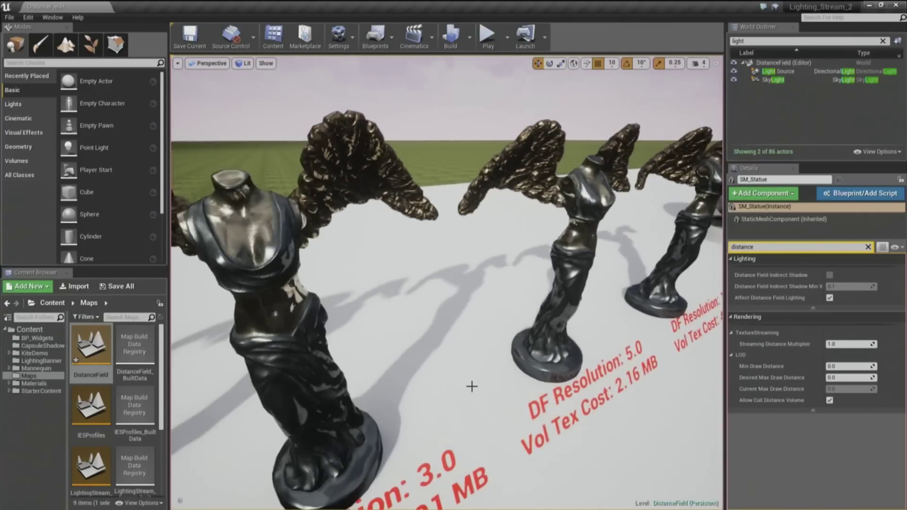
right_click_drag(452, 375, 386, 369)
left_click(790, 72)
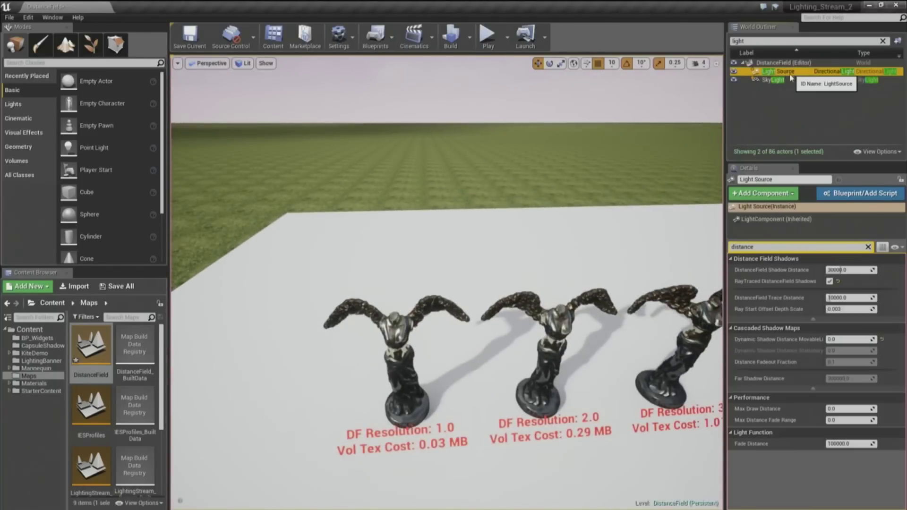
right_click_drag(472, 284, 524, 296)
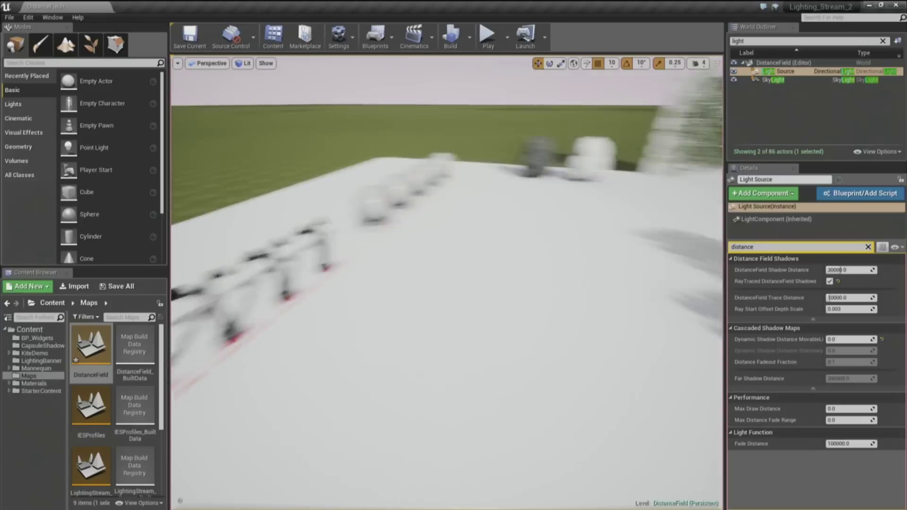
left_click_drag(520, 119, 183, 171)
right_click_drag(444, 184, 397, 203)
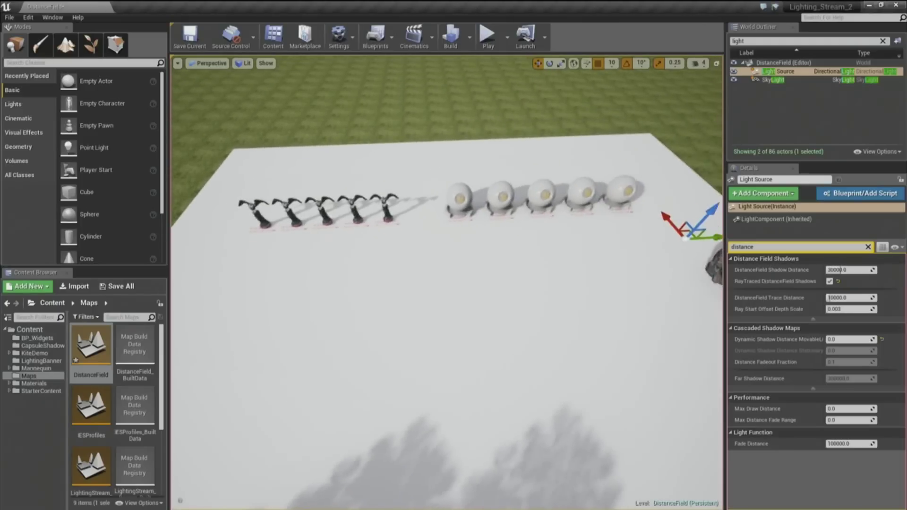
key("e")
left_click_drag(581, 242, 398, 240)
Compare the redirected shadows of the statues labelled DF Resolution 1.0, 2.0 and 3.0
right_click_drag(399, 240, 328, 237)
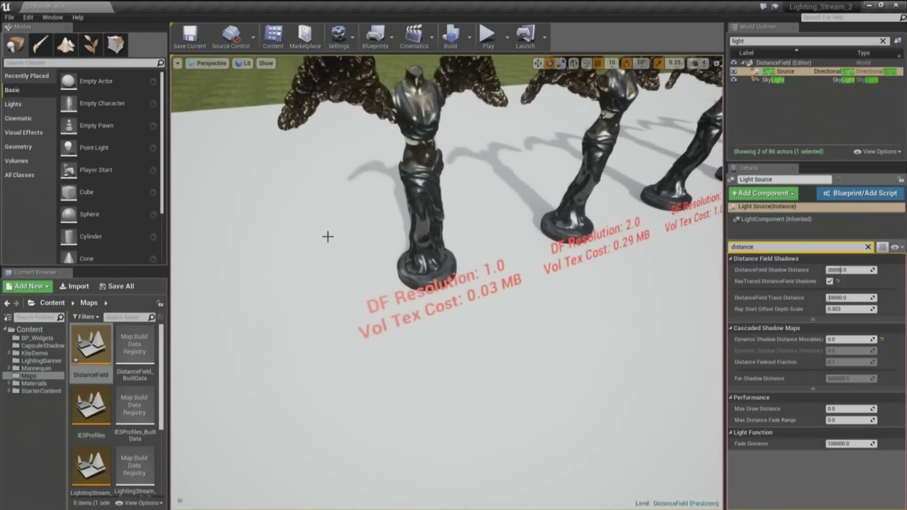
right_click_drag(328, 271, 319, 252)
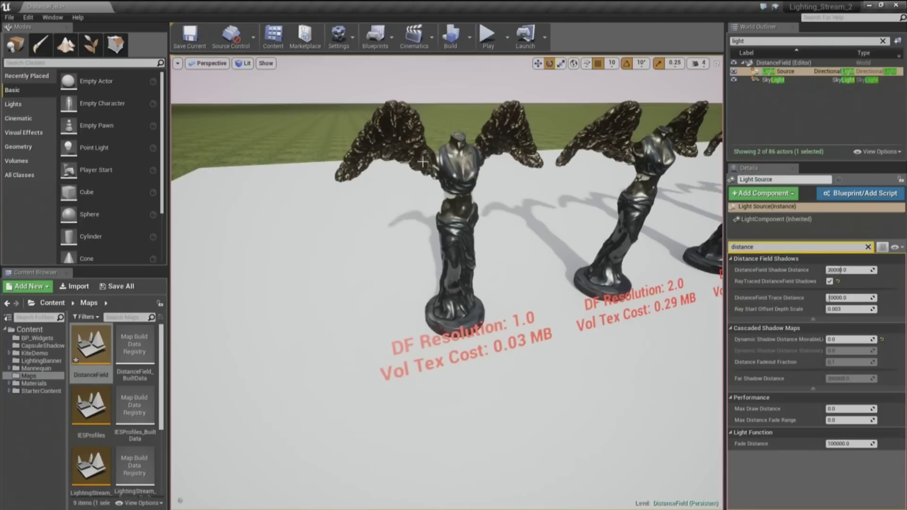
right_click_drag(447, 283, 494, 271)
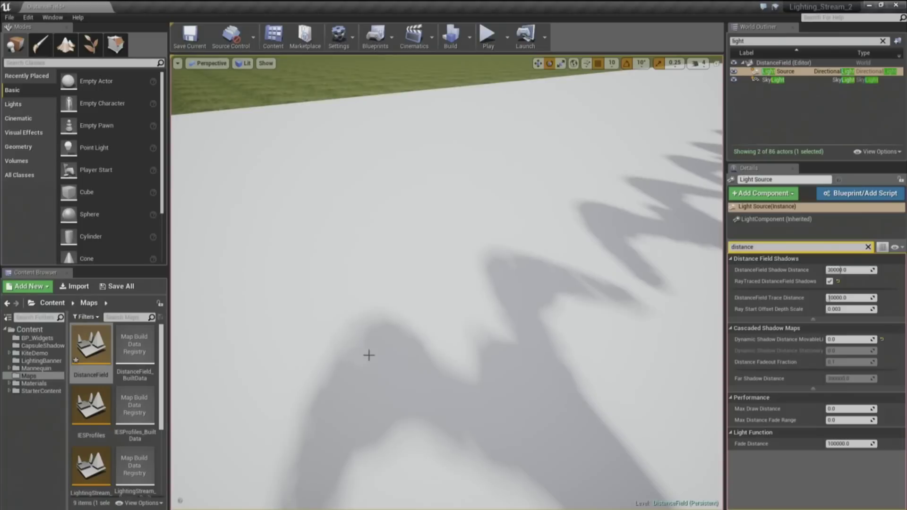
right_click_drag(650, 258, 581, 318)
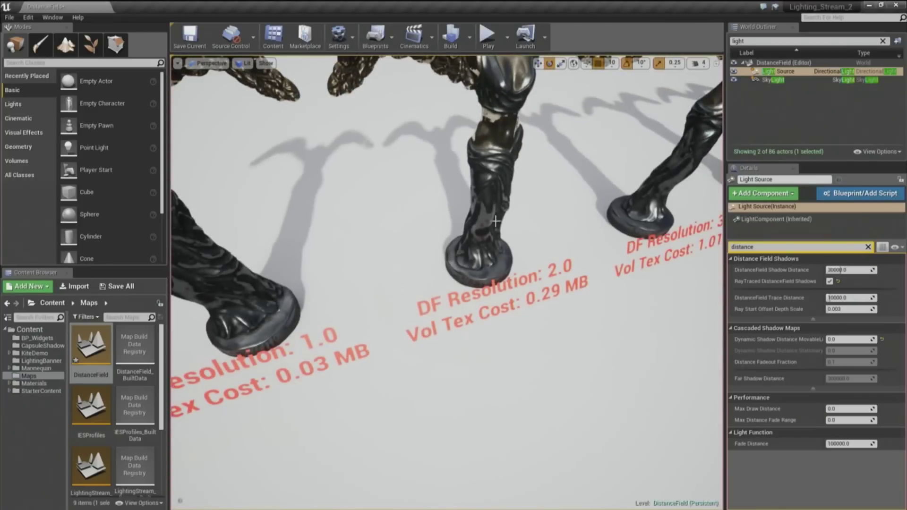
right_click_drag(412, 258, 405, 254)
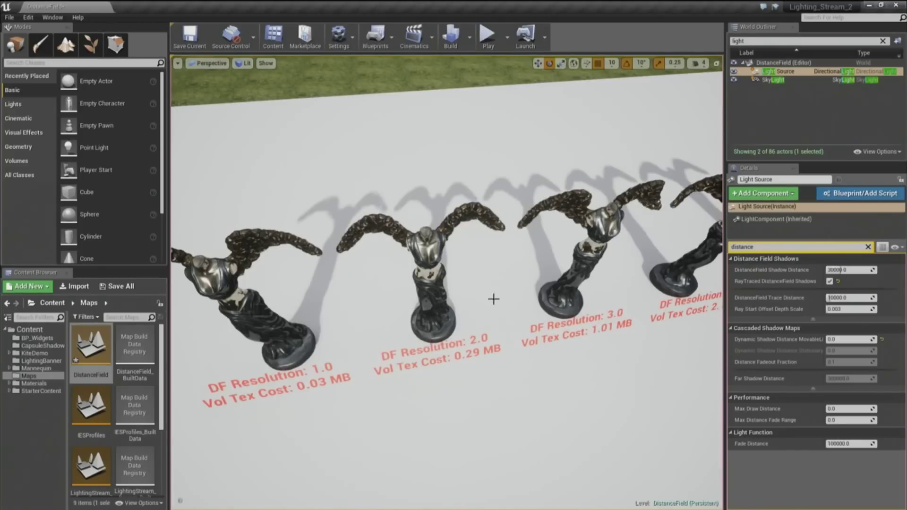
right_click_drag(395, 327, 330, 327)
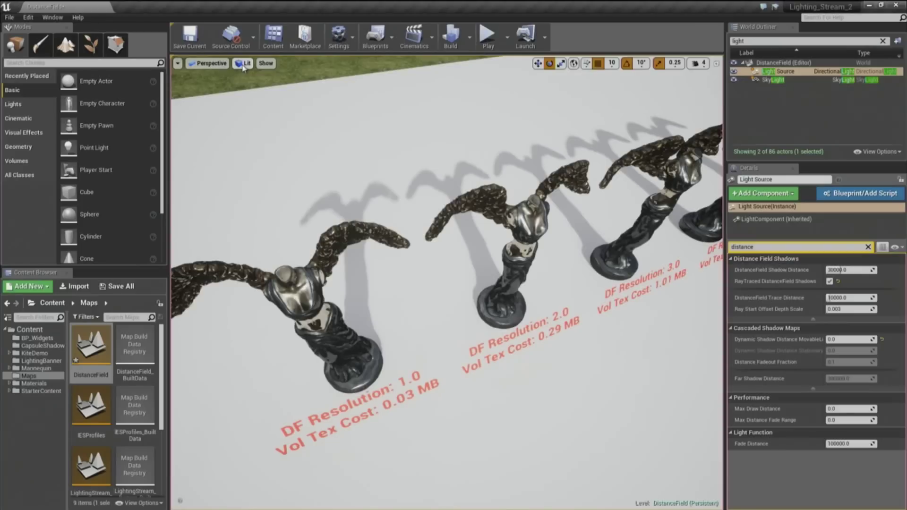
Turn on the Mesh DistanceFields visualization and inspect the distance fields of the statues
left_click(265, 63)
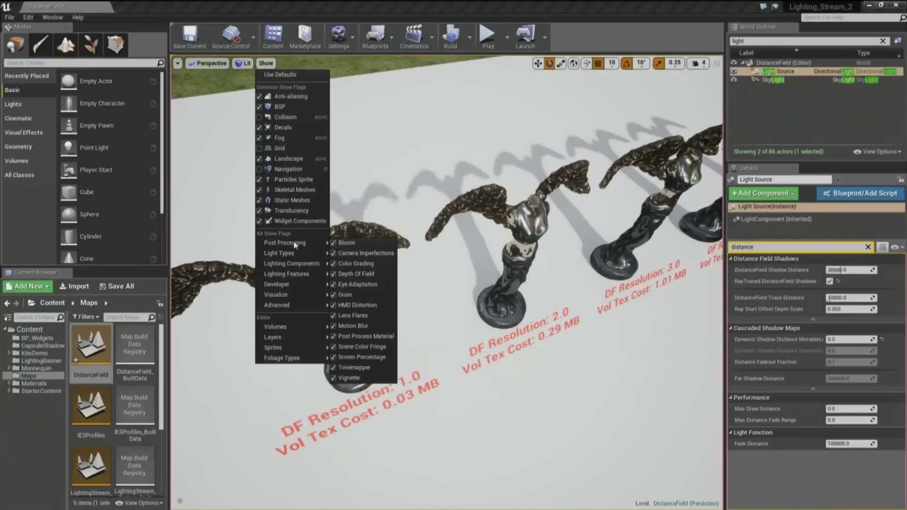
mouse_move(292, 295)
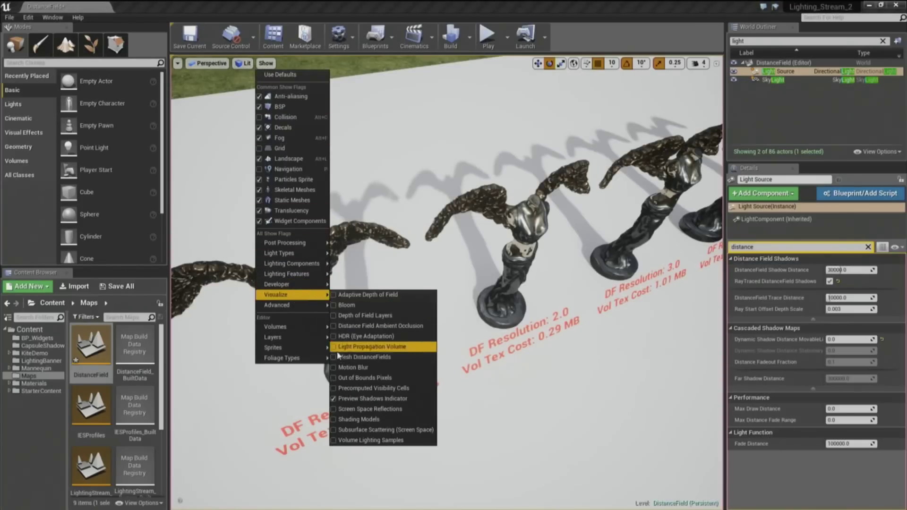
left_click(335, 358)
mouse_move(489, 306)
right_mouse_down()
mouse_move(489, 269)
mouse_move(489, 297)
mouse_move(473, 297)
mouse_move(488, 284)
mouse_move(508, 283)
mouse_move(488, 311)
right_mouse_up()
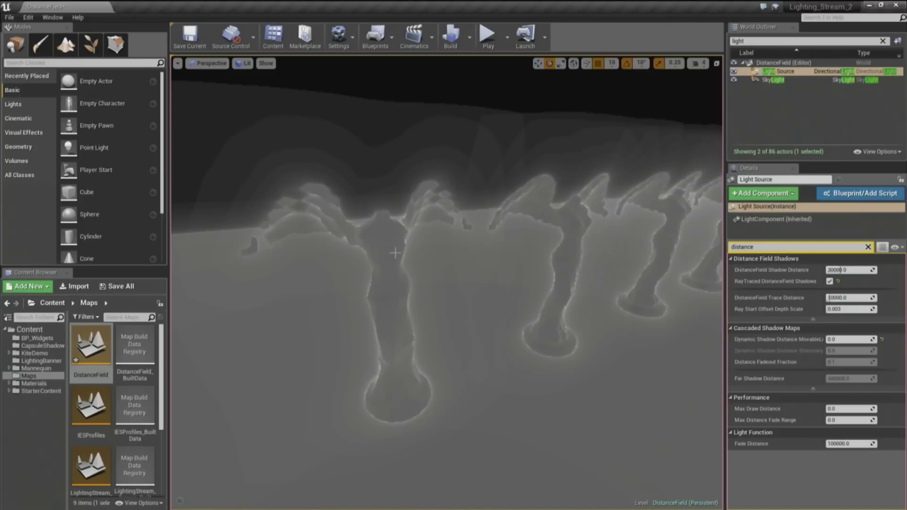
right_click_drag(353, 254, 415, 239)
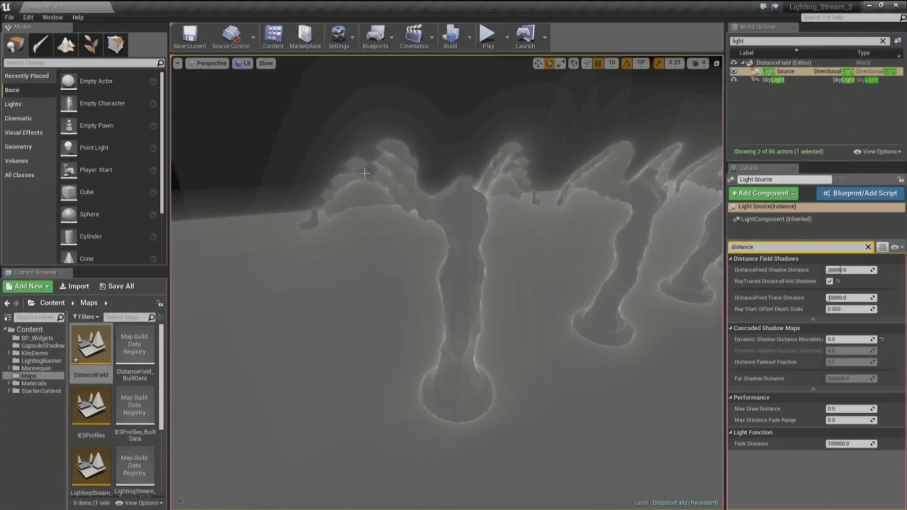
right_click_drag(446, 282, 515, 284)
right_click_drag(453, 231, 318, 101)
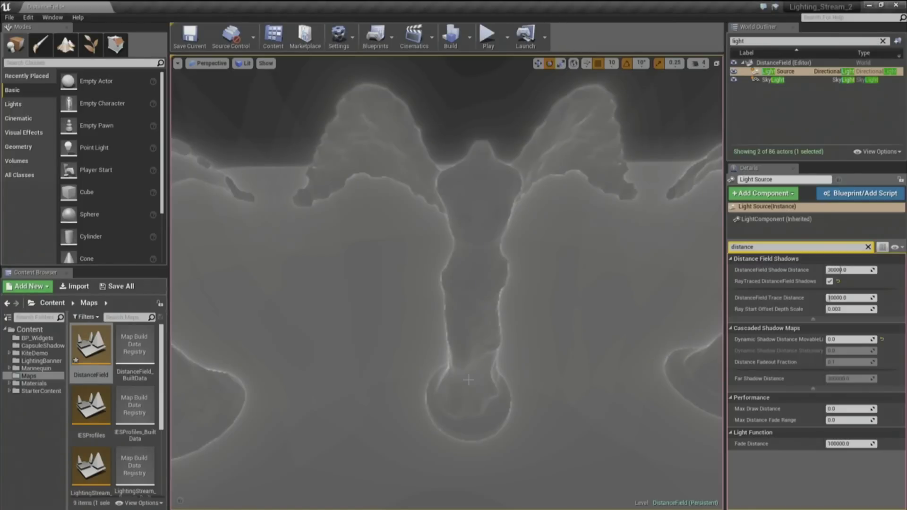
right_click_drag(383, 317, 519, 282)
Clear the details filter for the DF Resolution 1.0 statue and open its static mesh in a maximised mesh editor
left_click(385, 307)
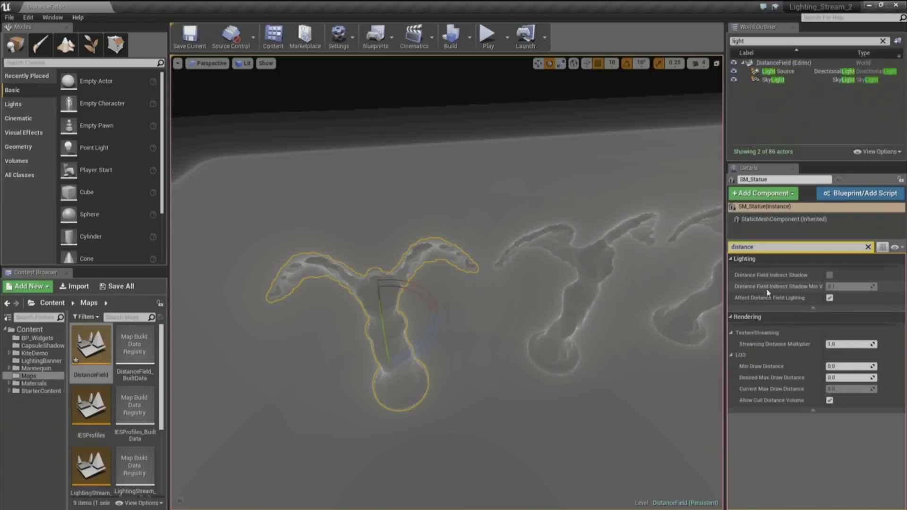
left_click(869, 247)
double_click(845, 346)
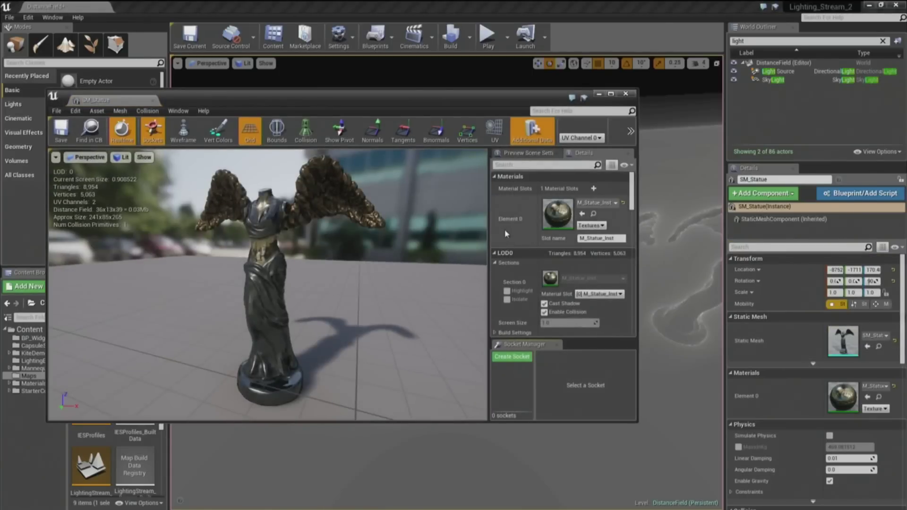
left_click_drag(458, 98, 473, 1)
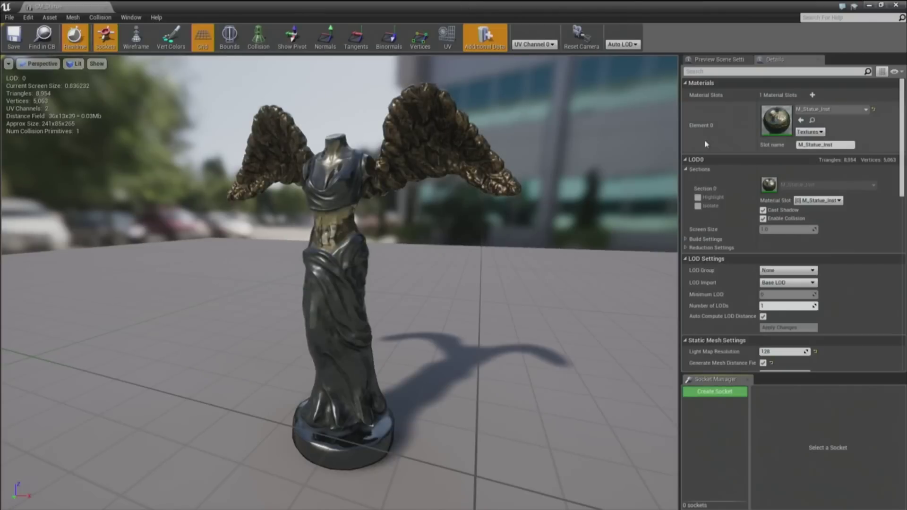
Expand the LOD0 Build Settings and examine the Distance Field Resolution Scale and the other distance field options
left_click(686, 239)
scroll(725, 316, "down", 2)
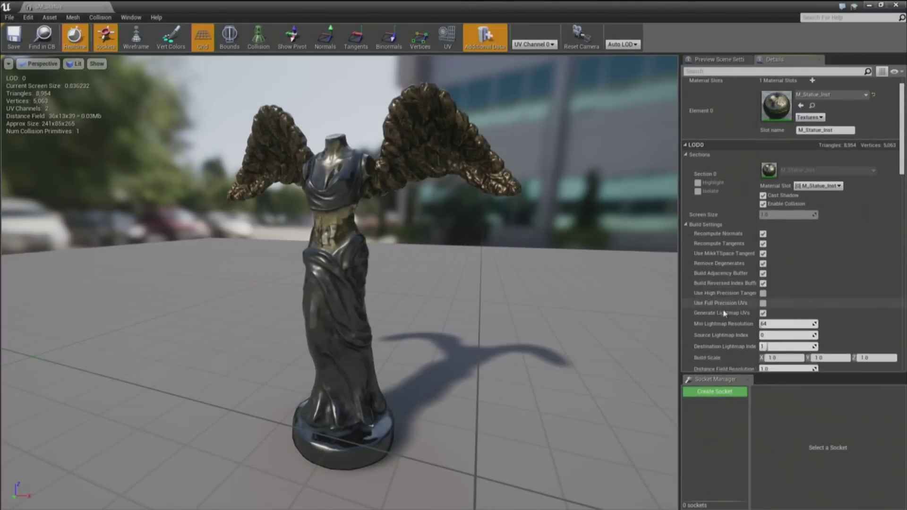
left_click_drag(755, 265, 797, 269)
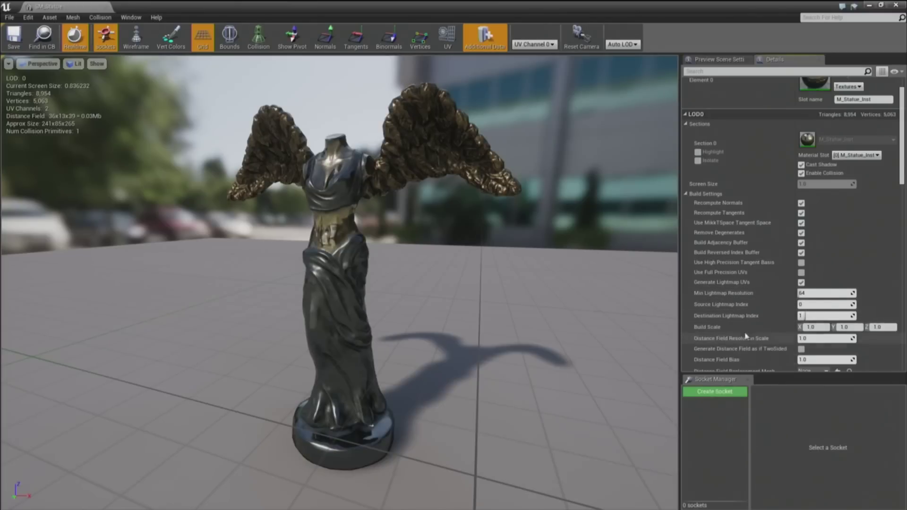
scroll(746, 326, "down", 2)
left_click(806, 293)
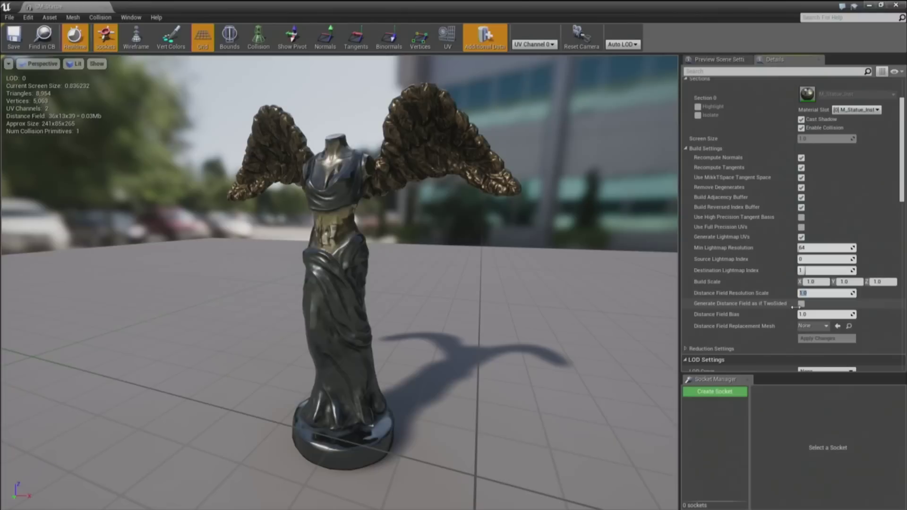
left_click(813, 342)
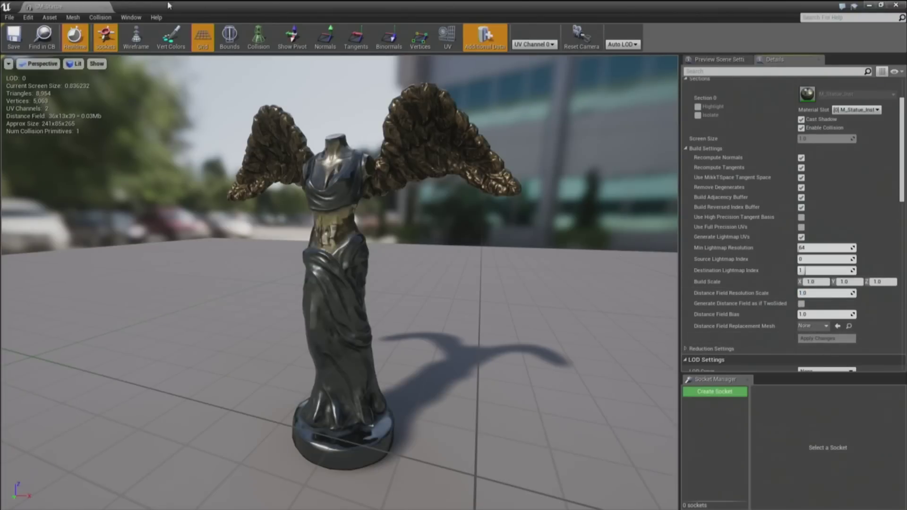
Return to the level and examine the mesh distance fields of the row of spheres up close
left_click(106, 7)
mouse_move(428, 227)
right_mouse_down()
mouse_move(453, 203)
mouse_move(501, 212)
mouse_move(411, 221)
right_mouse_up()
right_click_drag(347, 236, 397, 222)
right_click_drag(302, 234, 377, 238)
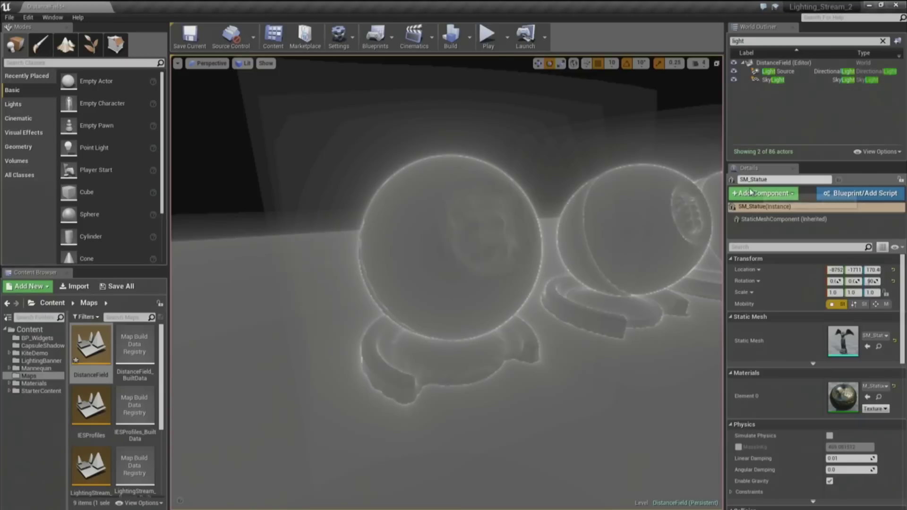
right_click_drag(484, 283, 441, 289)
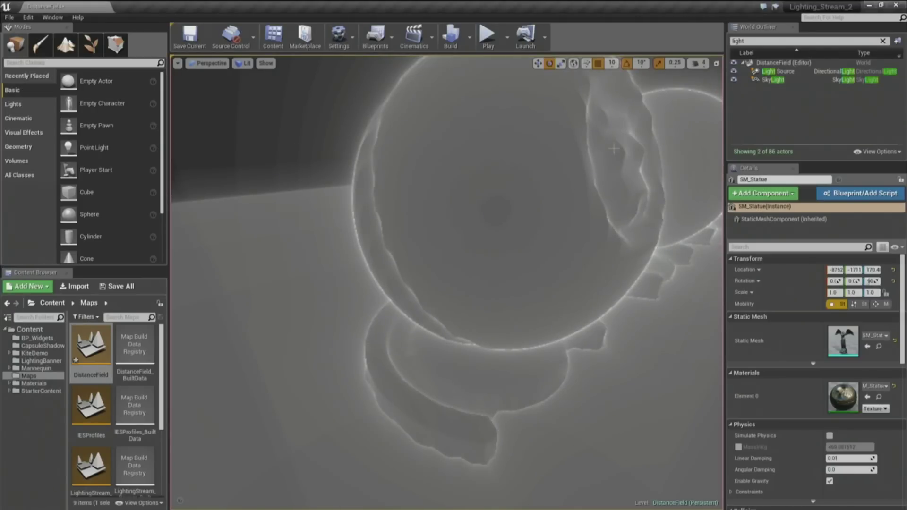
right_click_drag(605, 250, 533, 228)
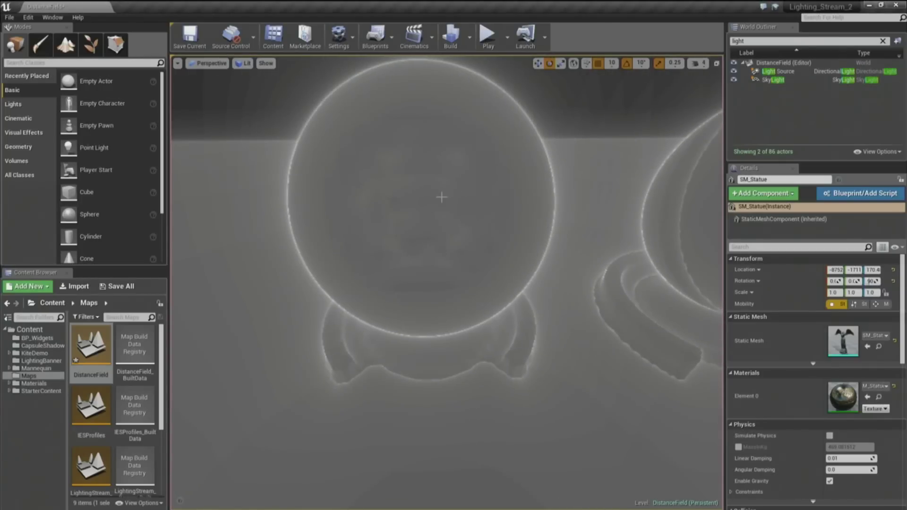
right_click_drag(420, 187, 421, 211)
key("d")
key("d")
key("a")
key("s")
key("s")
key("a")
key("w")
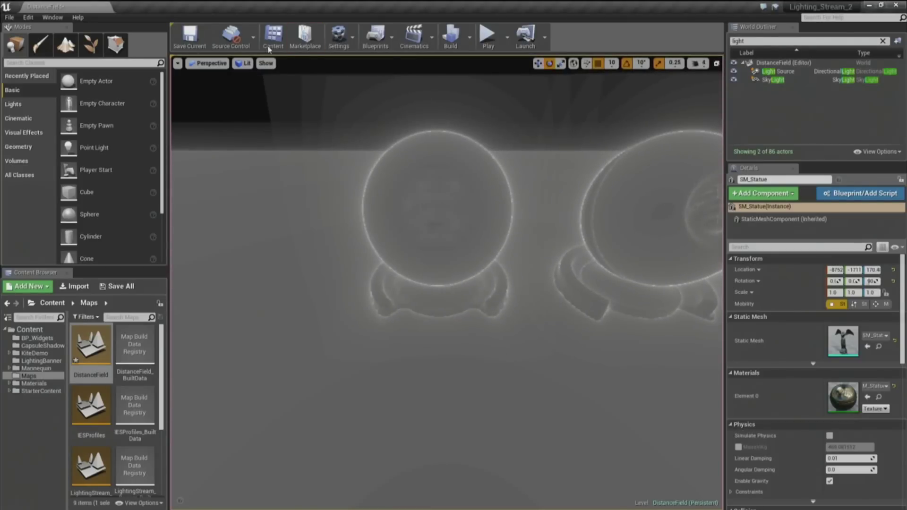
Reset the viewport show flags to their defaults and bring up the Post Processing show options
left_click(265, 63)
left_click(274, 74)
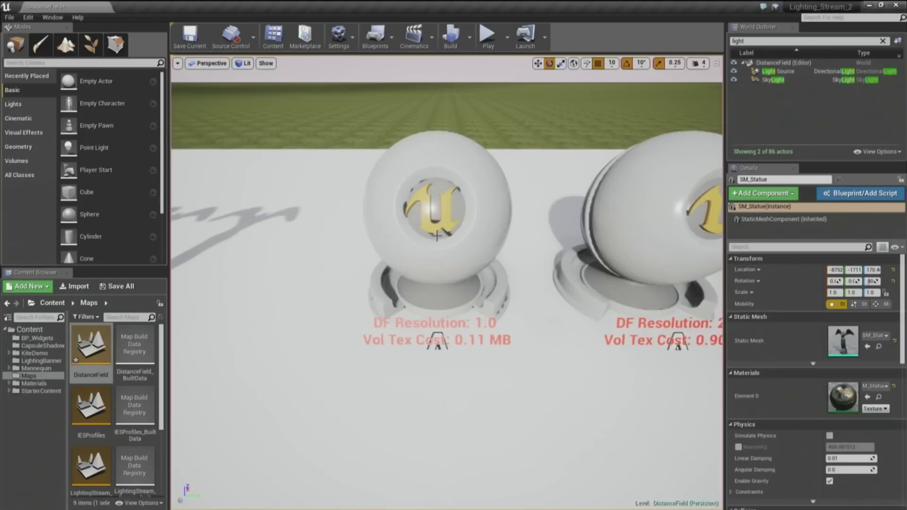
left_click(270, 66)
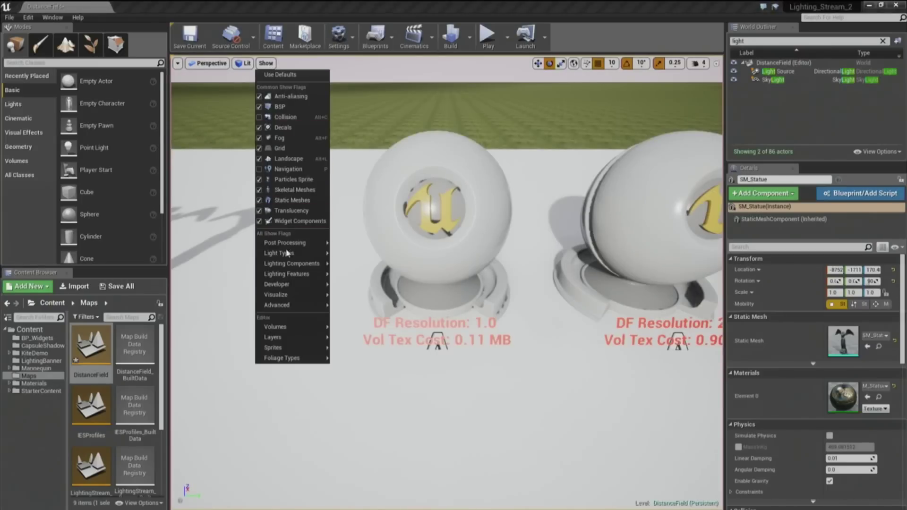
mouse_move(289, 244)
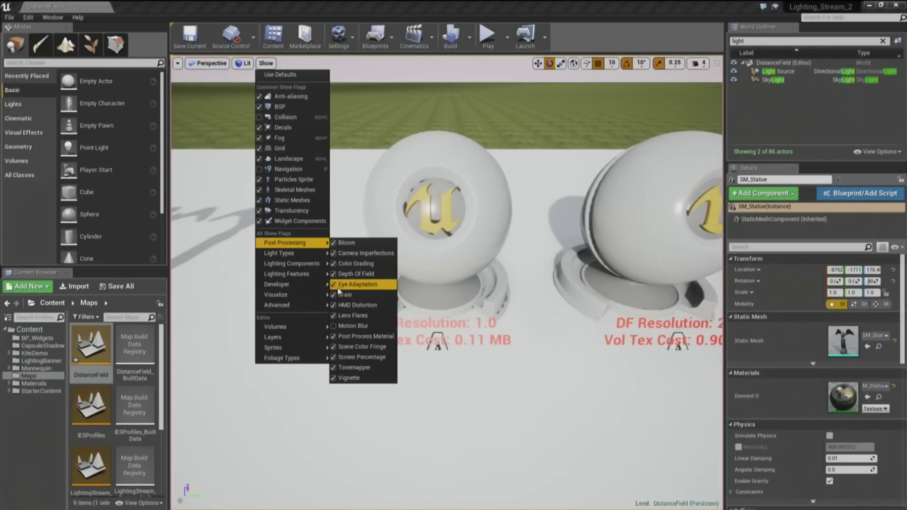
Compare the shadows and the Vol Tex Cost labels of the spheres from DF Resolution 1.0 through 10.0
right_click_drag(447, 266, 477, 322)
left_click_drag(421, 274, 474, 280)
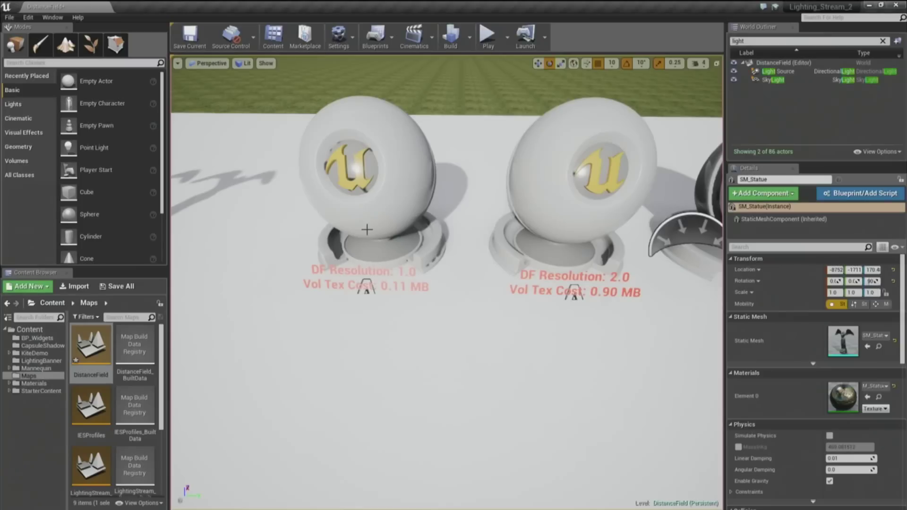
key("d")
right_click_drag(480, 332, 471, 334)
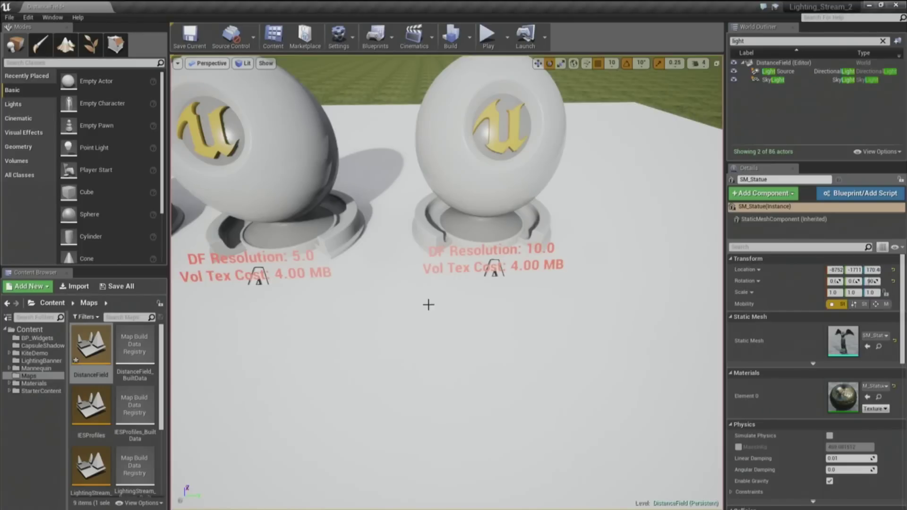
mouse_move(423, 342)
right_mouse_down()
mouse_move(378, 303)
mouse_move(423, 341)
right_mouse_up()
key("a")
key("s")
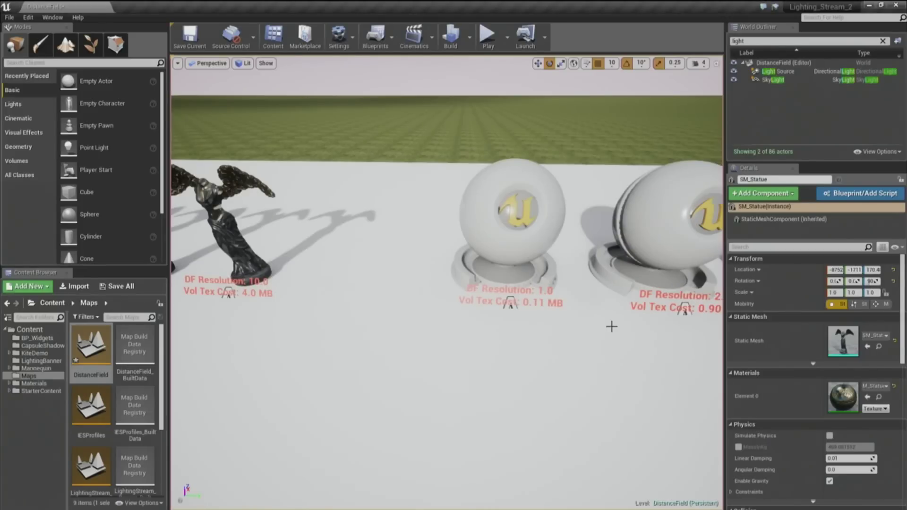
Rotate the selected DF Resolution 1.0 statue about its vertical axis and view the shadow of the DF Resolution 1.0 sphere
mouse_move(473, 296)
middle_mouse_down()
mouse_move(341, 303)
mouse_move(485, 298)
middle_mouse_up()
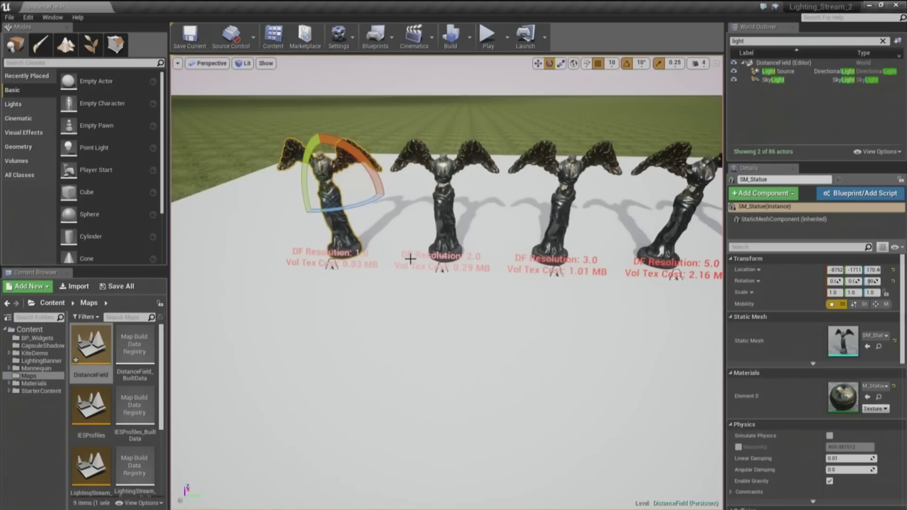
right_click_drag(419, 292, 492, 284)
left_click_drag(397, 283, 421, 323)
left_click_drag(344, 230, 389, 247)
middle_click_drag(395, 273, 444, 273)
mouse_move(390, 278)
left_mouse_down()
mouse_move(366, 231)
mouse_move(390, 278)
left_mouse_up()
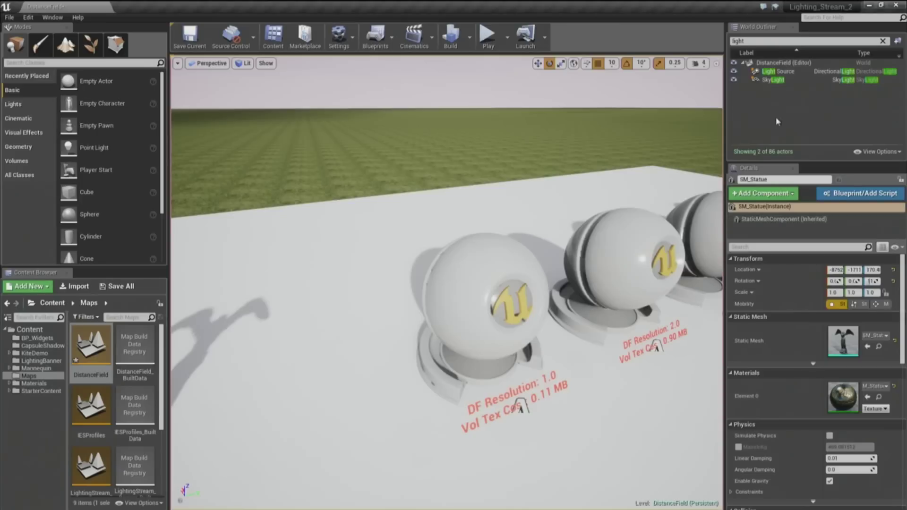
right_click_drag(478, 350, 496, 360)
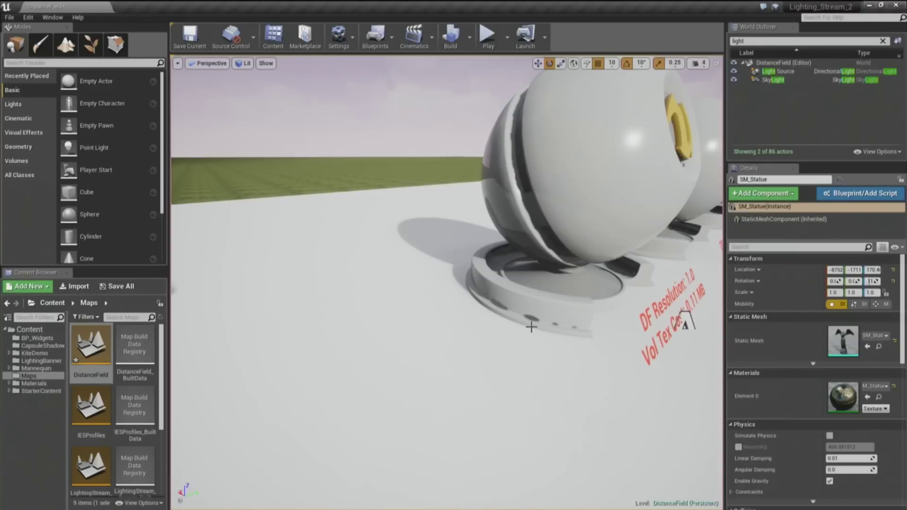
Select the directional Light Source and reveal its advanced Distance Field Shadows settings
left_click_drag(562, 311, 539, 320)
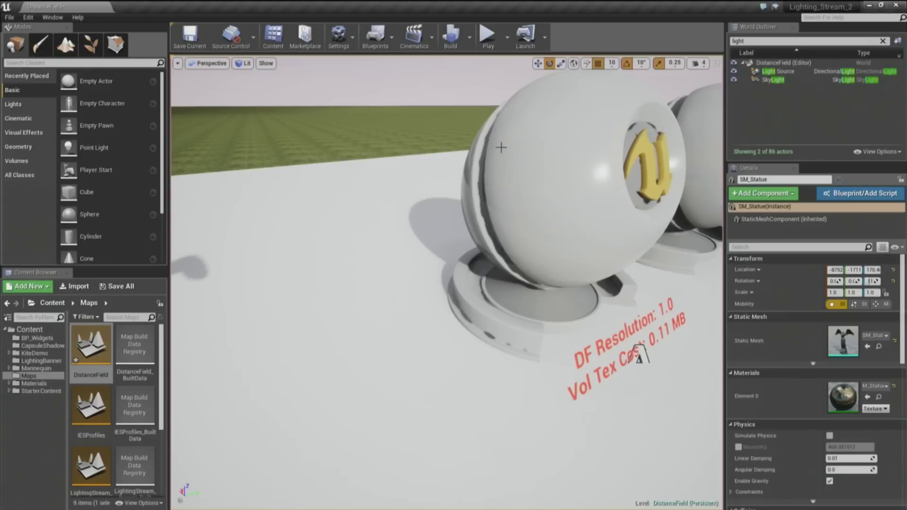
mouse_move(502, 312)
right_mouse_down()
mouse_move(532, 321)
mouse_move(518, 307)
mouse_move(522, 331)
mouse_move(510, 326)
mouse_move(513, 338)
mouse_move(525, 331)
mouse_move(499, 308)
right_mouse_up()
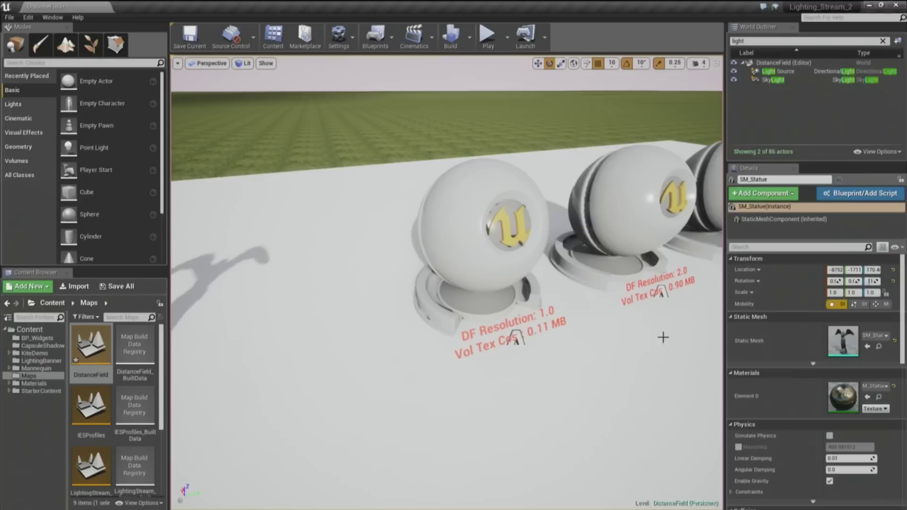
left_click(777, 71)
scroll(813, 348, "down", 5)
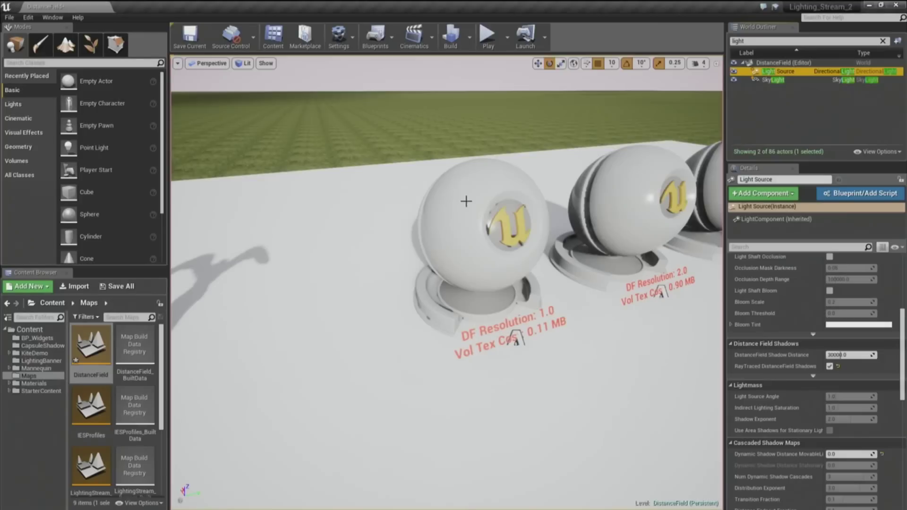
mouse_move(759, 369)
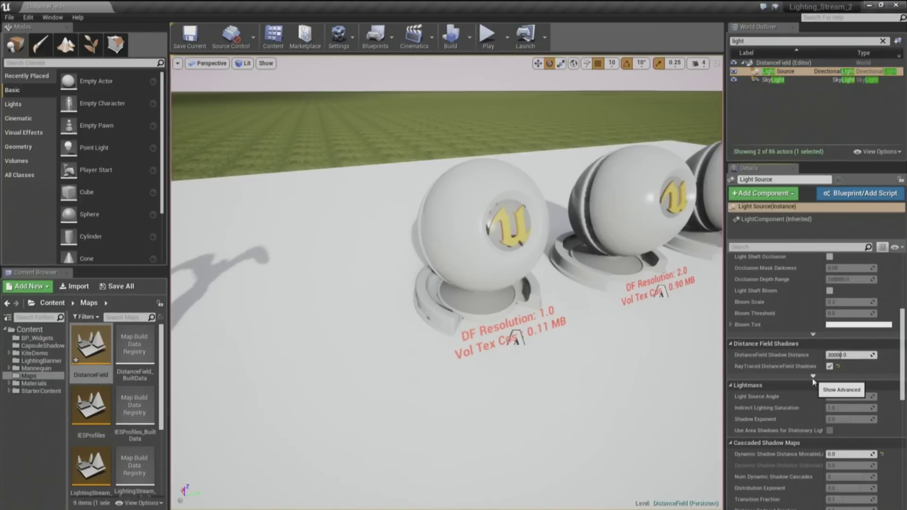
left_click(813, 376)
mouse_move(853, 395)
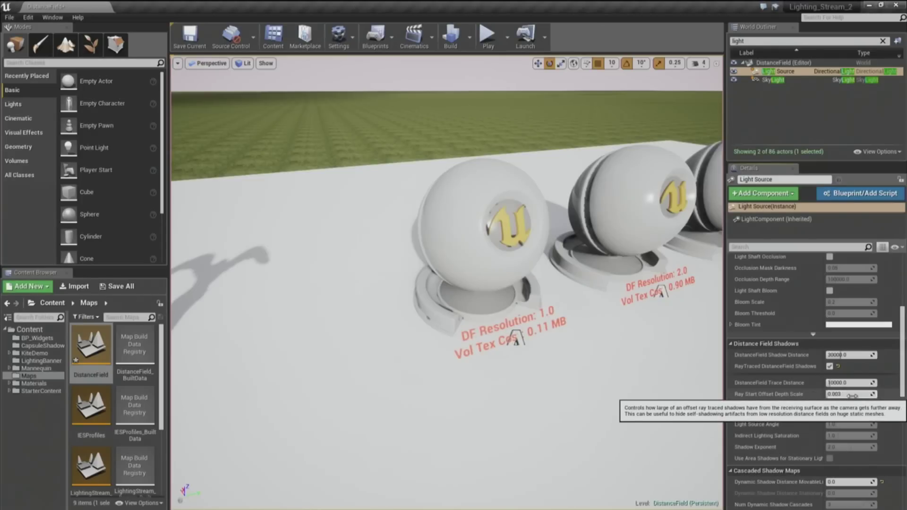
Set the Light Source's Ray Start Offset Depth Scale to 0.011927, checking the DF Resolution 1.0 sphere's base up close while adjusting it
left_click(850, 395)
key("Return")
mouse_move(841, 394)
left_mouse_down()
mouse_move(831, 394)
mouse_move(843, 394)
left_mouse_up()
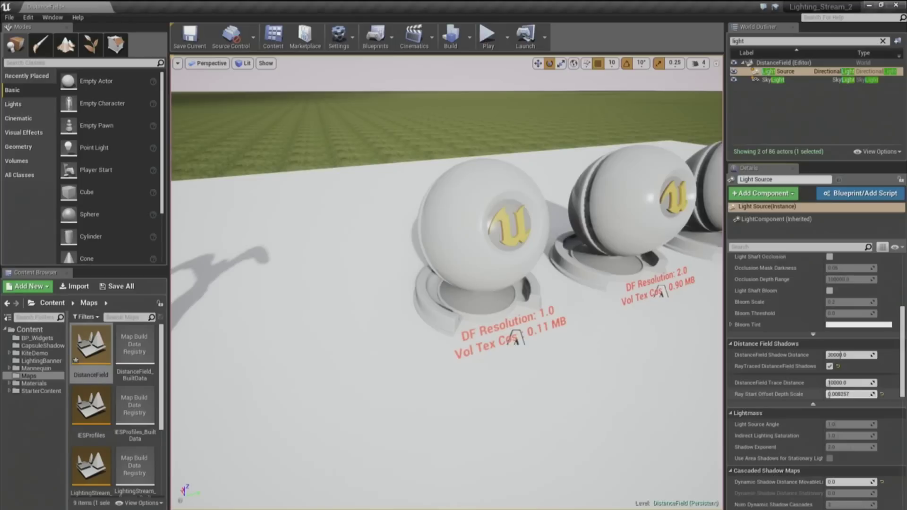
middle_click_drag(573, 356, 542, 323)
right_click_drag(446, 282, 478, 283)
right_click_drag(637, 315, 637, 315)
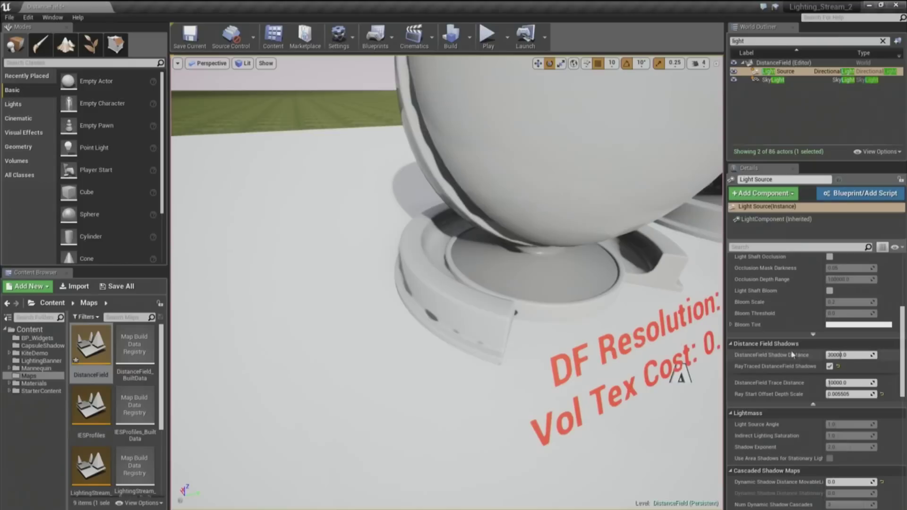
left_click_drag(867, 393, 867, 393)
right_click_drag(447, 283, 446, 264)
left_click_drag(446, 283, 447, 359)
right_click_drag(637, 315, 637, 316)
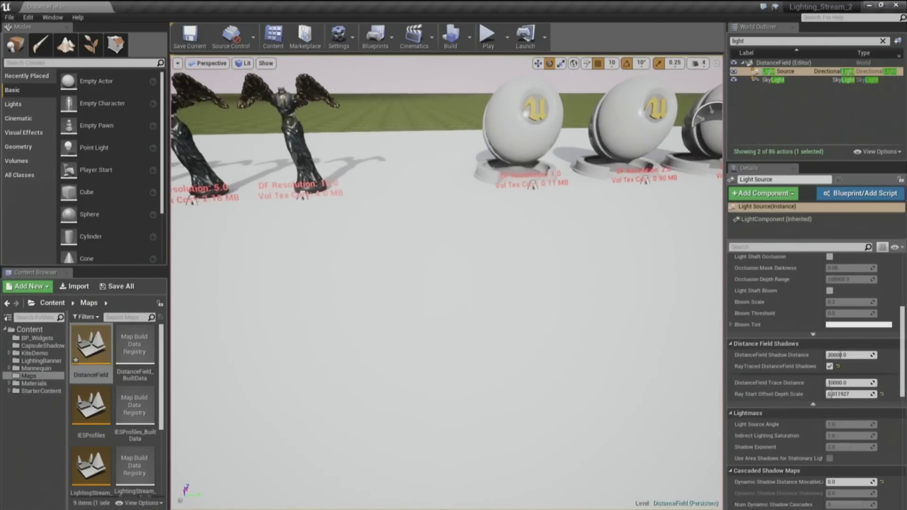
Select the DF Resolution 1.0 sphere beside the statues and open its static mesh for editing
right_click_drag(572, 306, 573, 305)
key("s")
key("w")
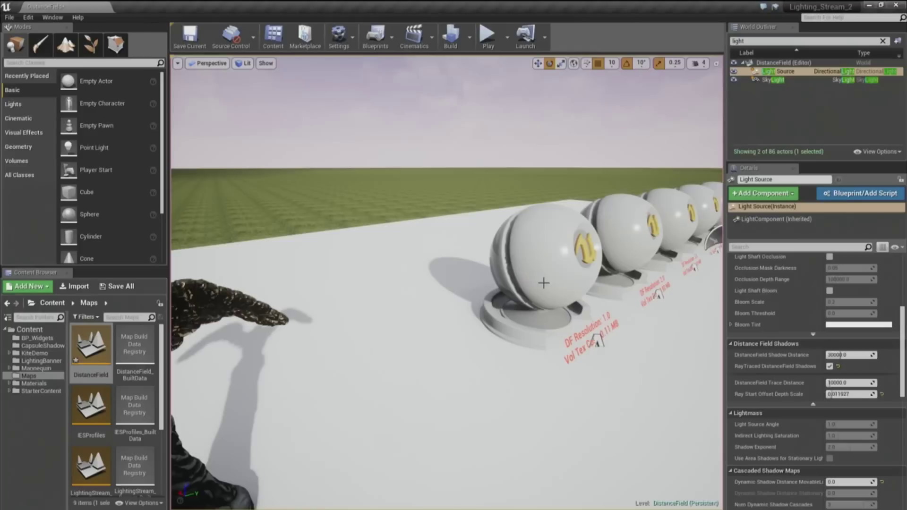
left_click(539, 238)
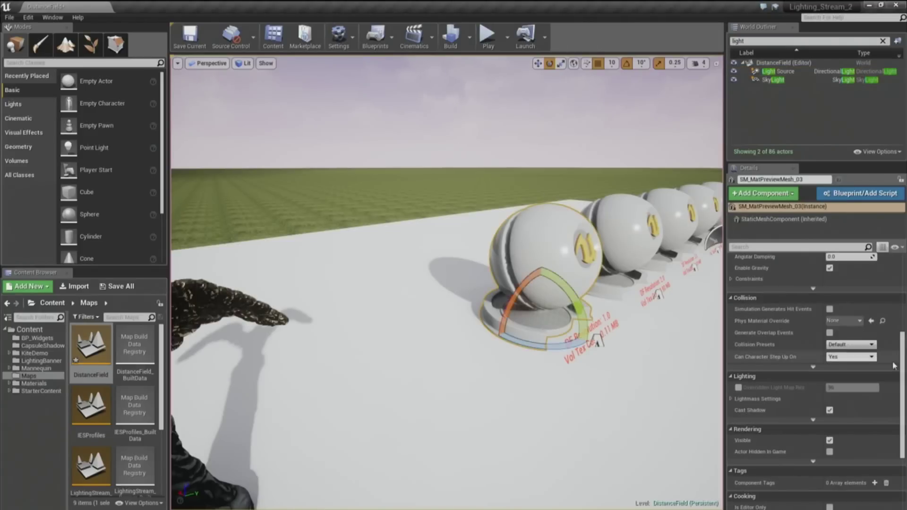
scroll(840, 339, "up", 10)
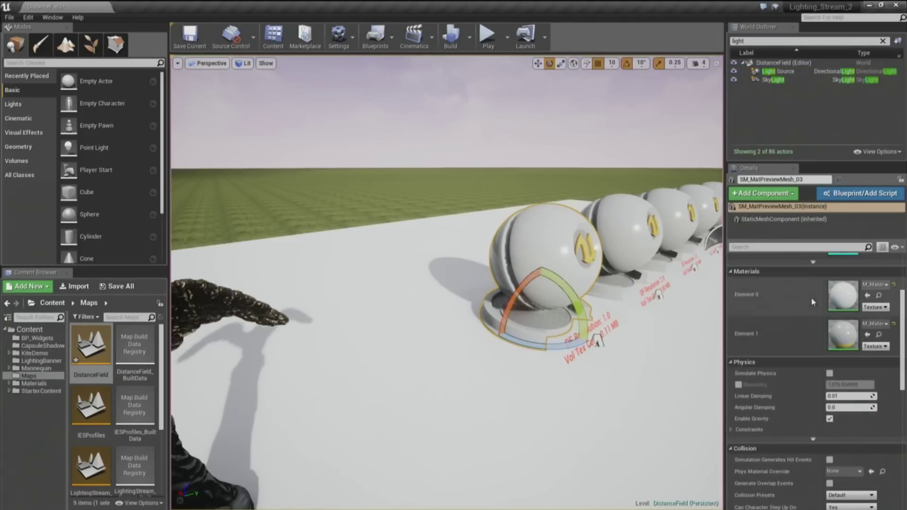
double_click(844, 321)
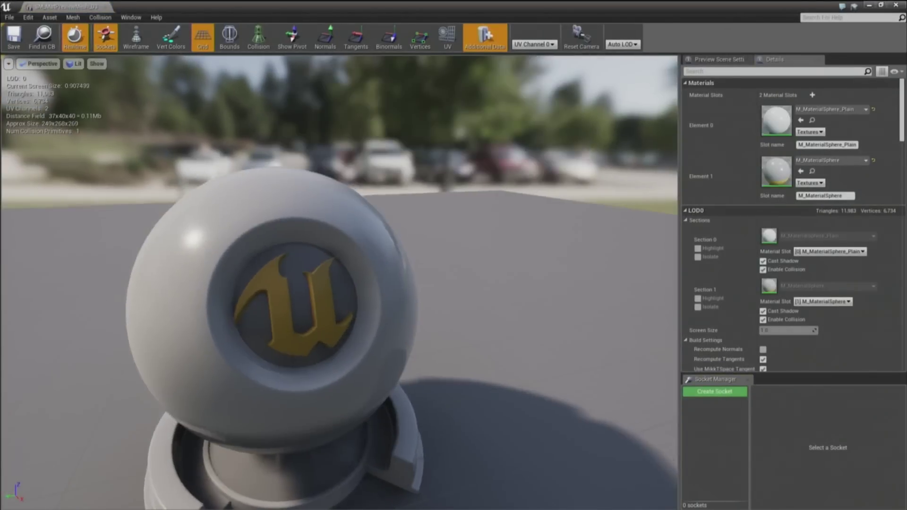
Examine the Distance Field Resolution Scale and Distance Field Bias in the sphere mesh's Build Settings and close the mesh
scroll(728, 257, "down", 8)
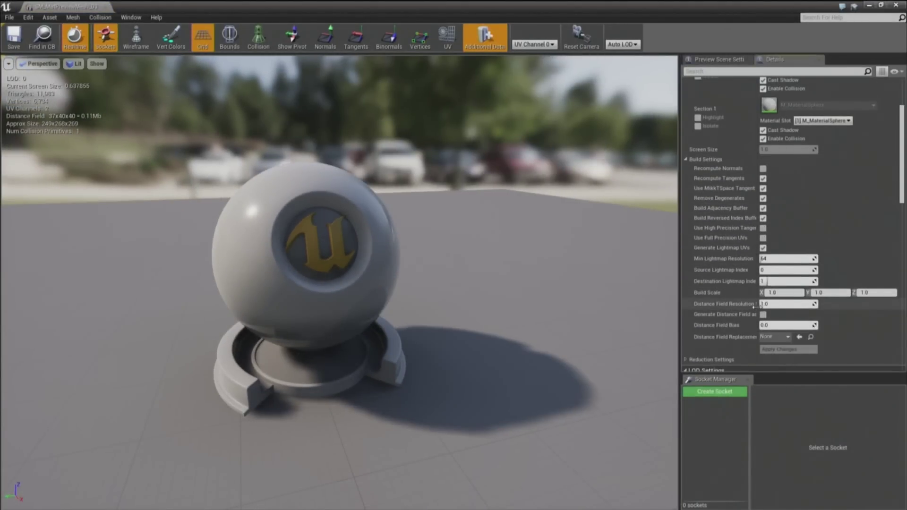
left_click_drag(757, 306, 787, 306)
left_click(821, 326)
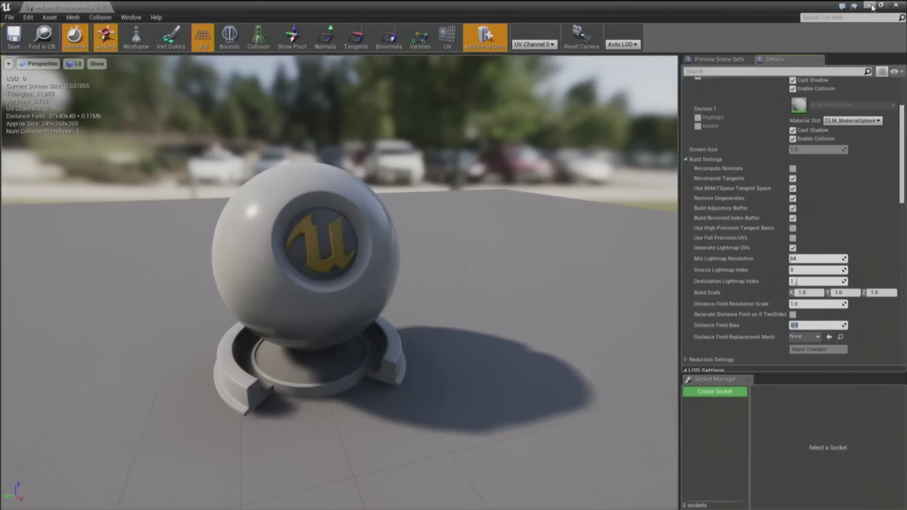
left_click(896, 6)
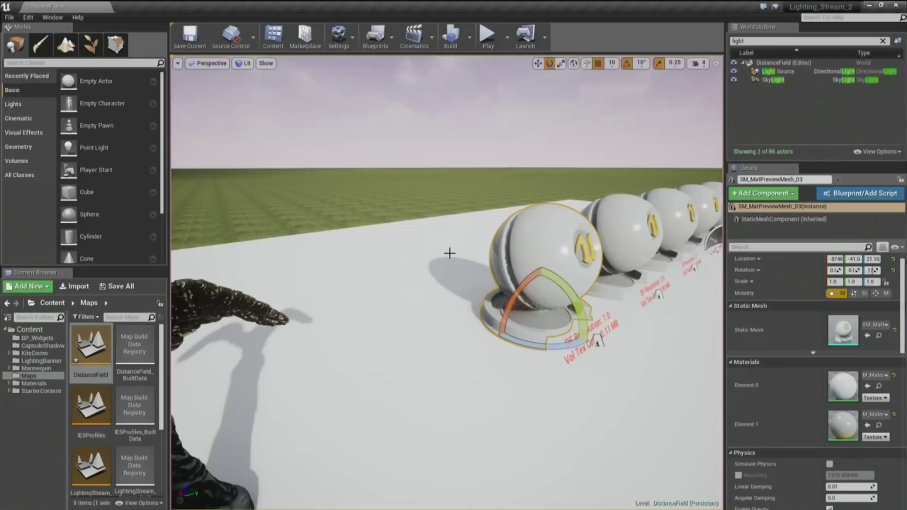
View the row of statues from DF Resolution 1.0 to 10.0 together with their shadows
scroll(452, 252, "down", 4)
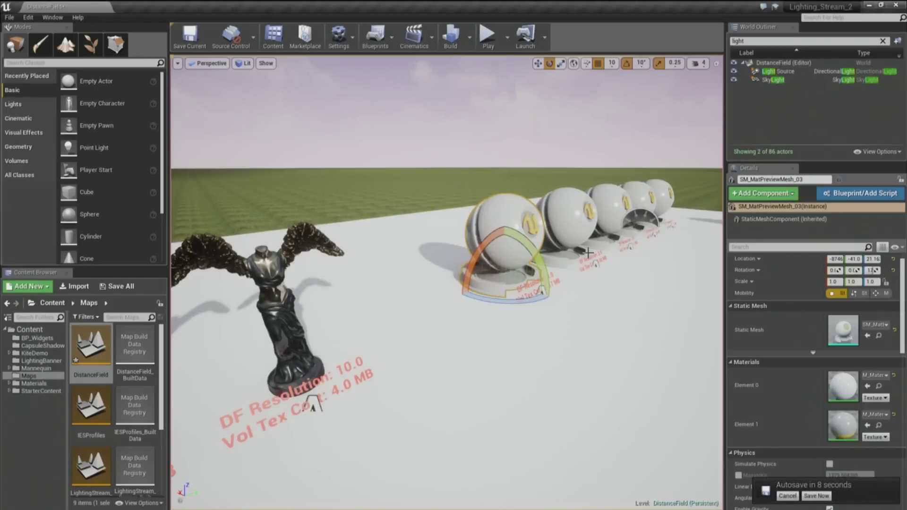
mouse_move(423, 257)
right_mouse_down()
mouse_move(384, 259)
mouse_move(422, 254)
right_mouse_up()
key("a")
key("w")
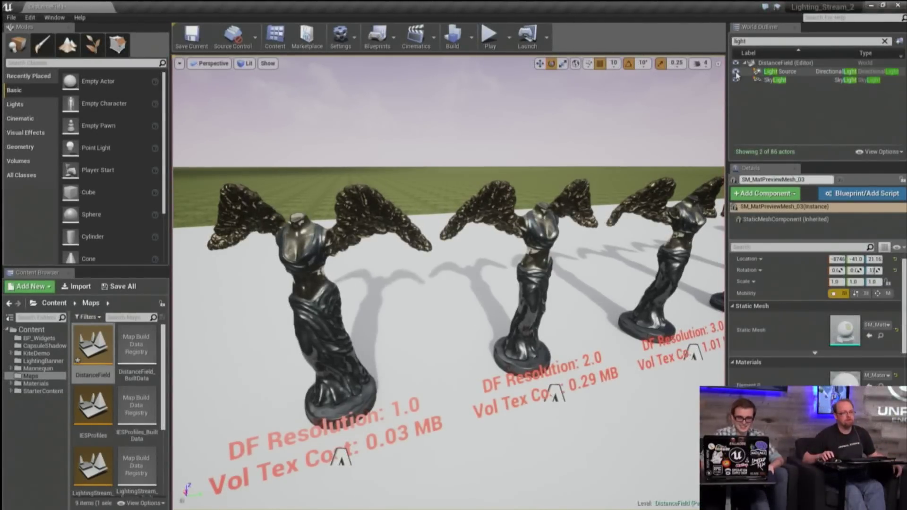
right_click_drag(614, 199, 594, 198)
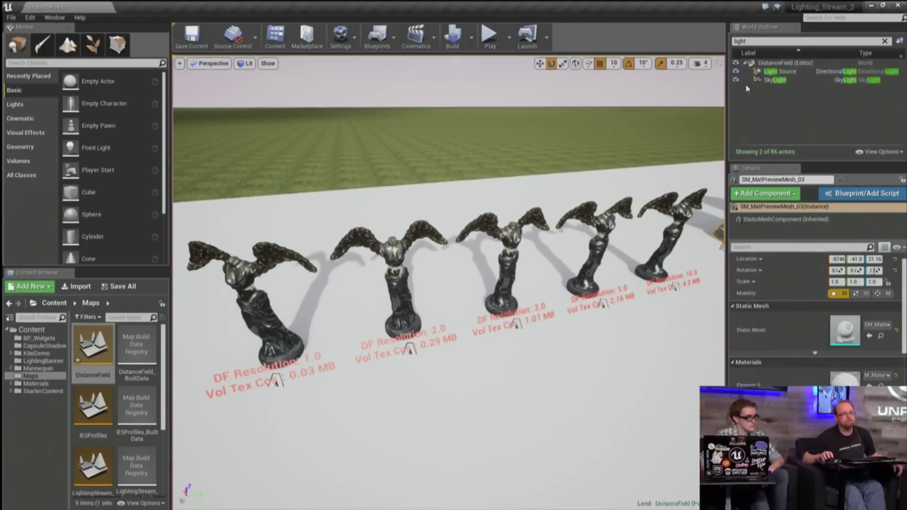
left_click(735, 71)
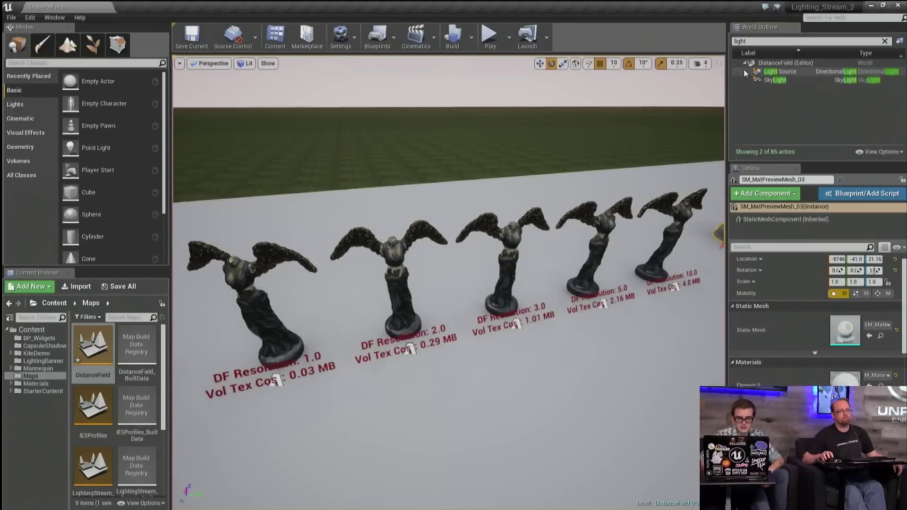
left_click(736, 71)
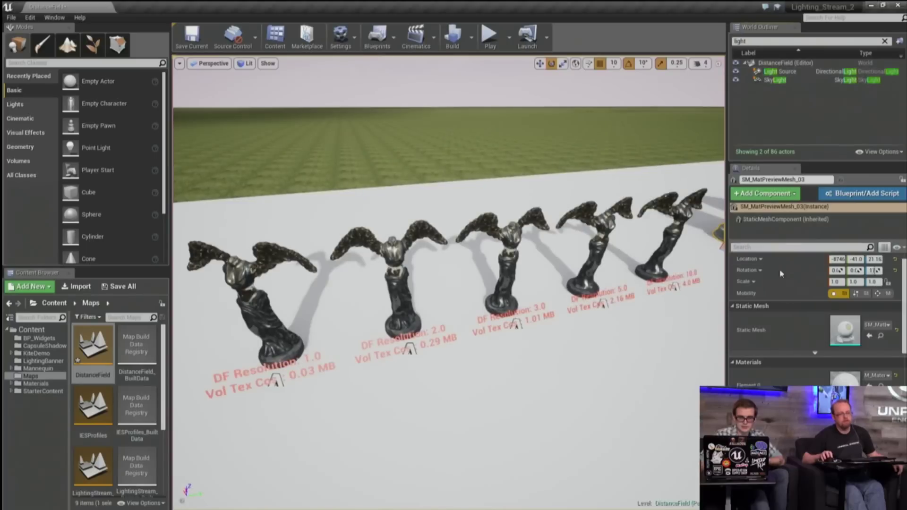
scroll(805, 320, "down", 5)
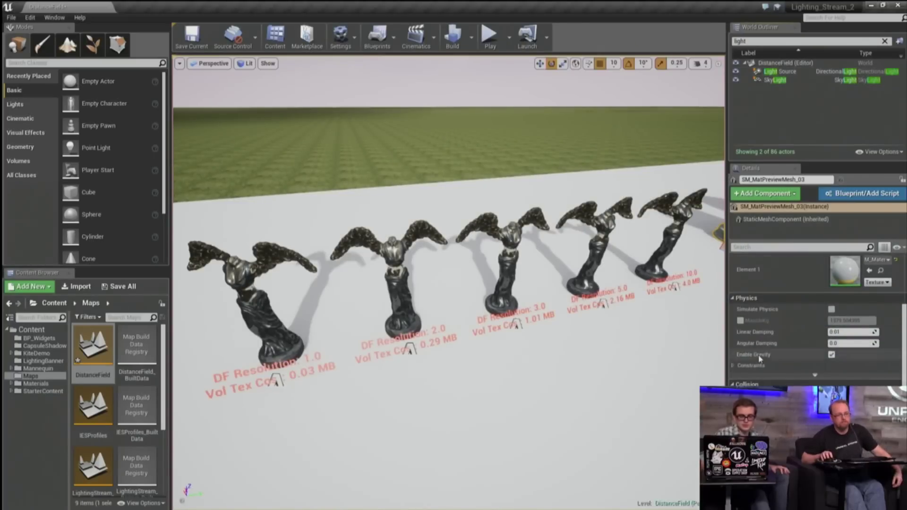
scroll(806, 319, "down", 3)
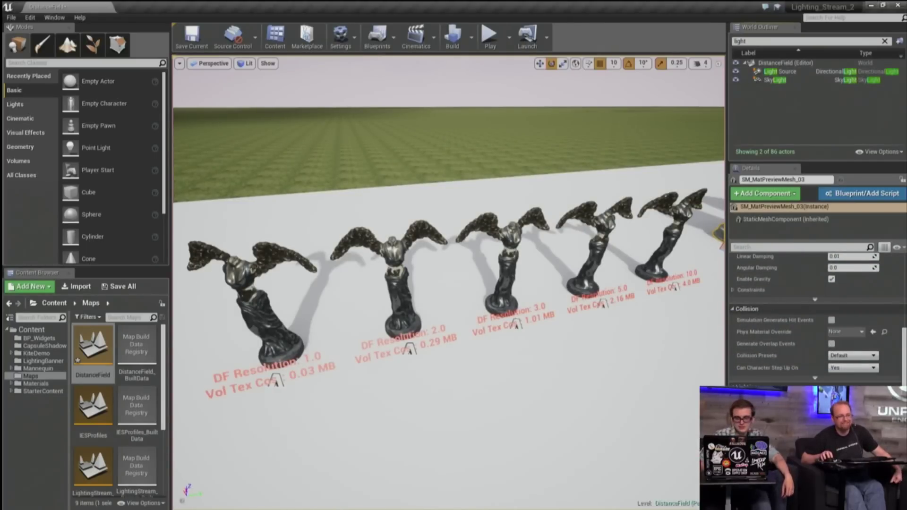
scroll(806, 319, "up", 1)
scroll(806, 320, "up", 8)
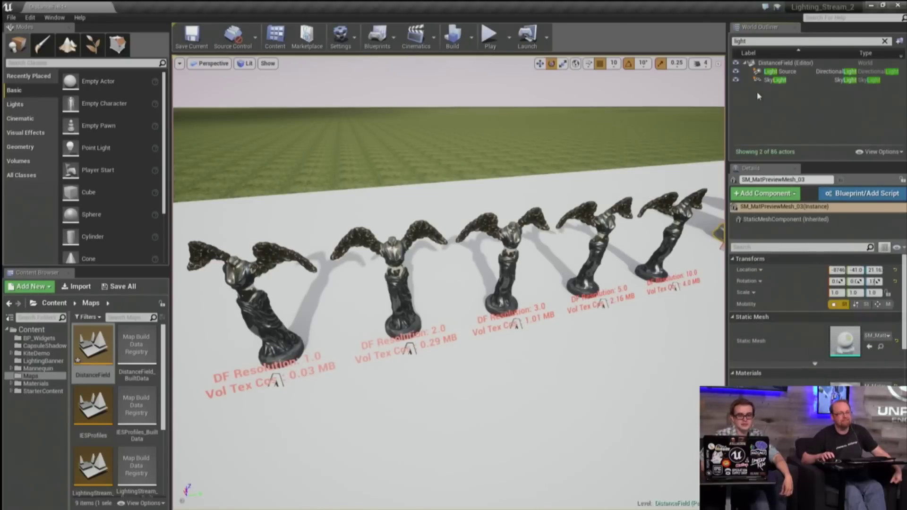
Turn off Affects World for both the Light Source and the SkyLight
left_click(777, 71)
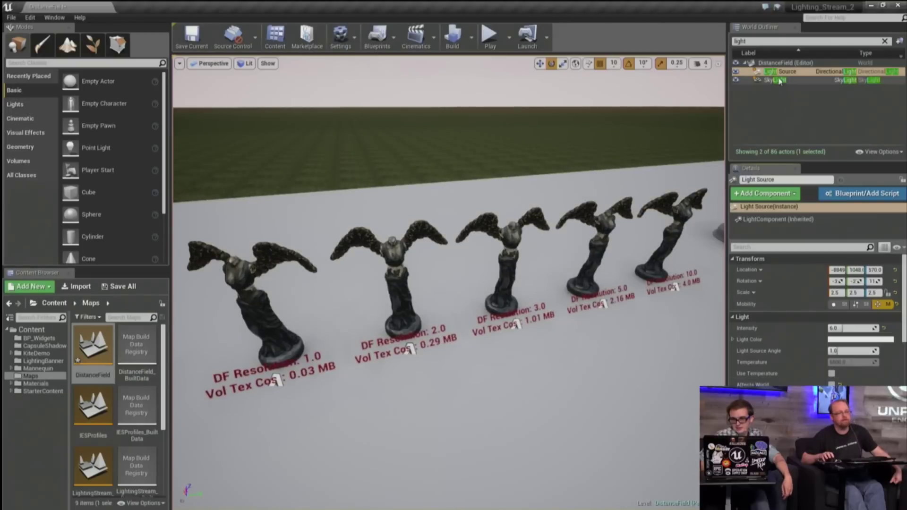
left_click(780, 81)
left_click(831, 433)
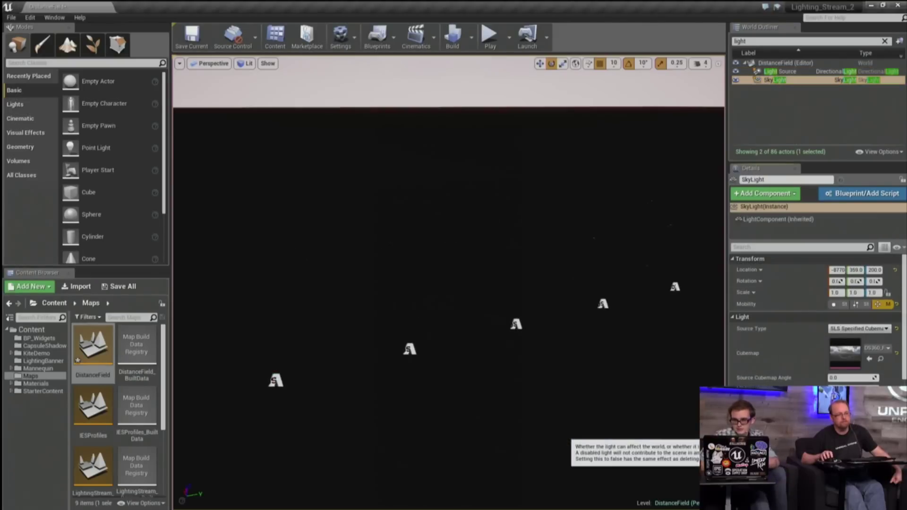
Place a Point Light in front of the DF Resolution 2.0 statue and set its mobility to Movable
left_click_drag(96, 147, 414, 255)
key("w")
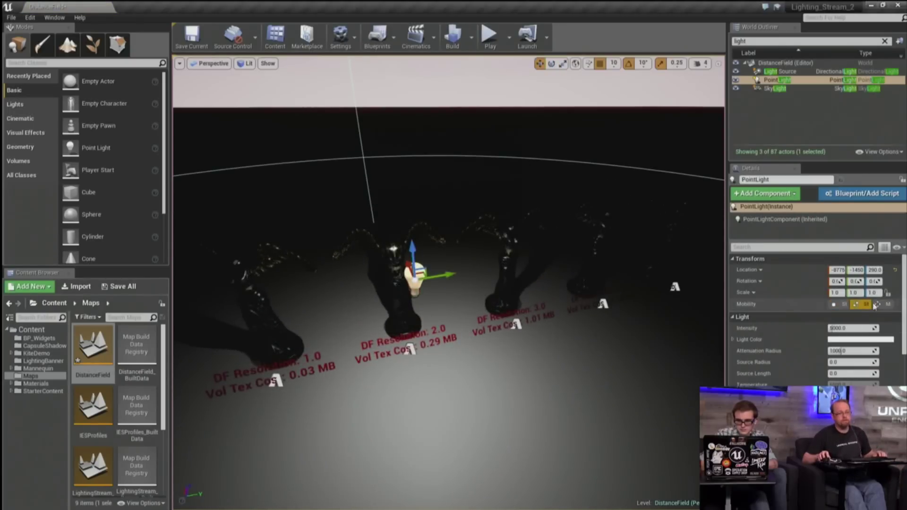
left_click(880, 305)
right_click_drag(614, 316, 690, 322)
mouse_move(658, 391)
left_mouse_down()
mouse_move(658, 425)
mouse_move(658, 390)
left_mouse_up()
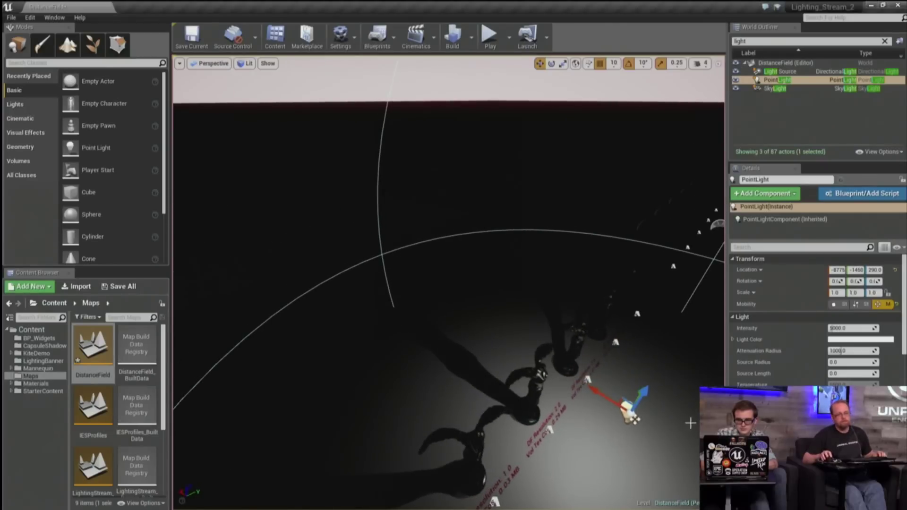
Set the Point Light's intensity to about 25191 and attenuation radius to about 5521, and raise the light slightly
left_click_drag(848, 328, 890, 351)
right_click_drag(625, 350, 670, 392)
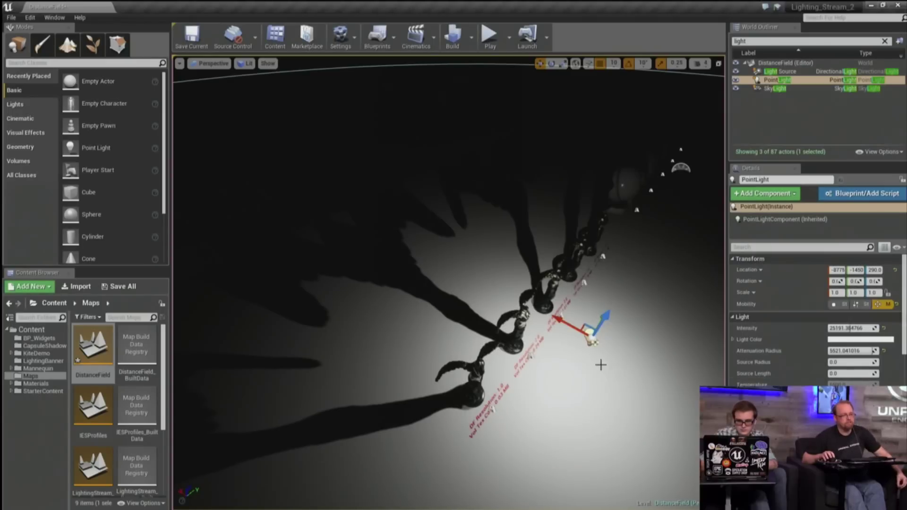
scroll(770, 376, "down", 1)
scroll(770, 375, "down", 3)
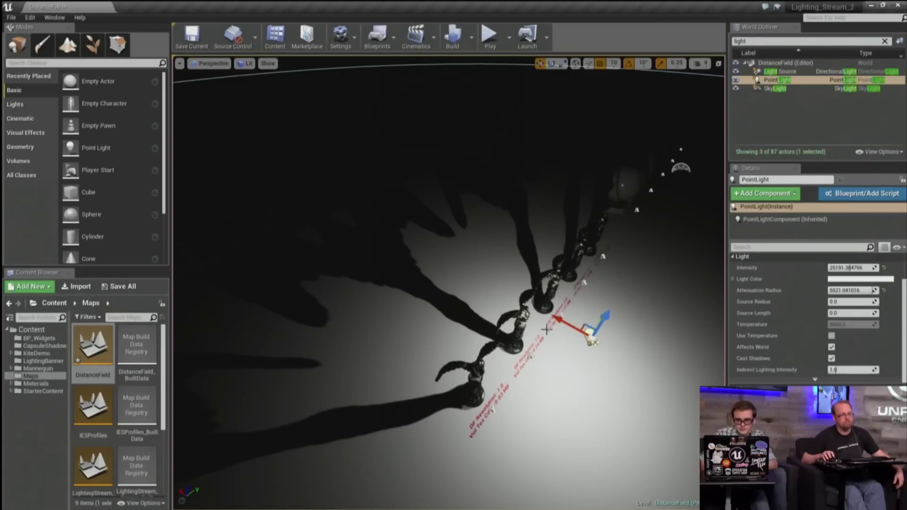
left_click_drag(595, 314, 620, 306)
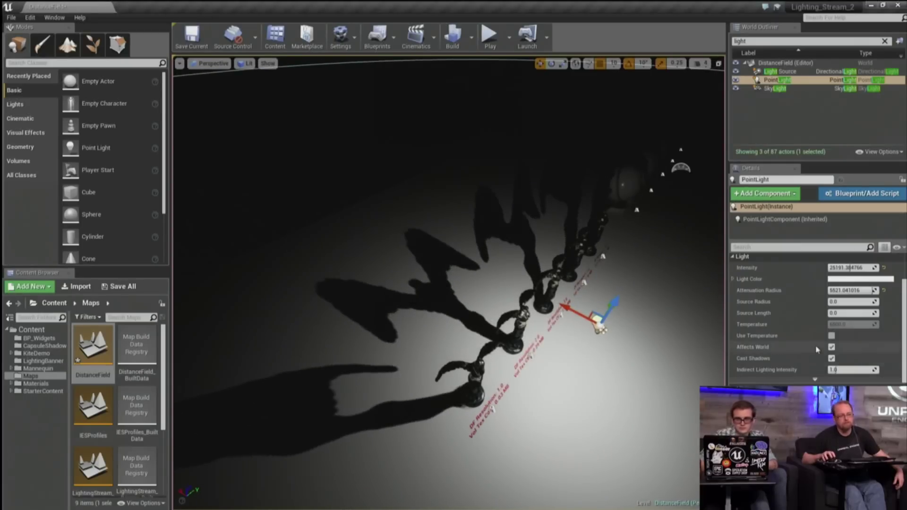
Filter the Point Light's properties by "distanc" and enable RayTraced DistanceField Shadows
scroll(801, 355, "down", 3)
scroll(800, 350, "down", 2)
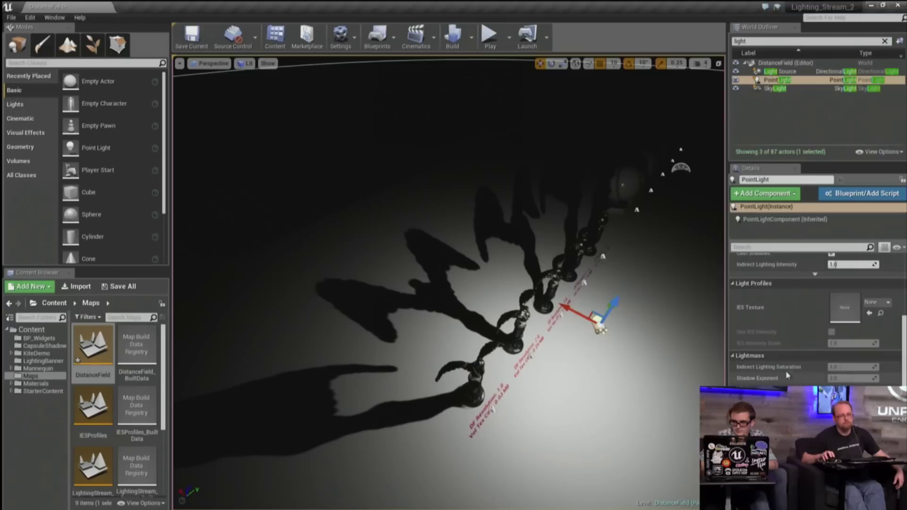
left_click(774, 247)
type("stmac")
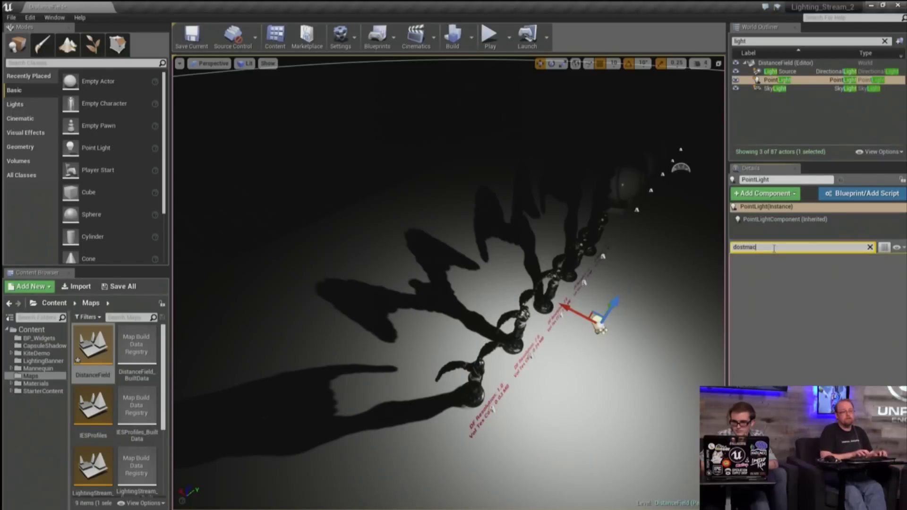
key("BackSpace")
key("BackSpace")
key("BackSpace")
key("BackSpace")
key("BackSpace")
type("istan")
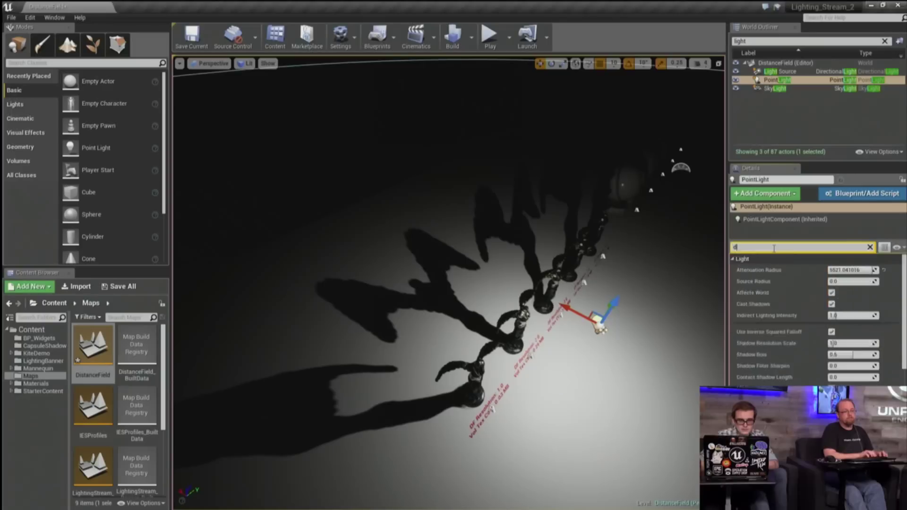
type("c")
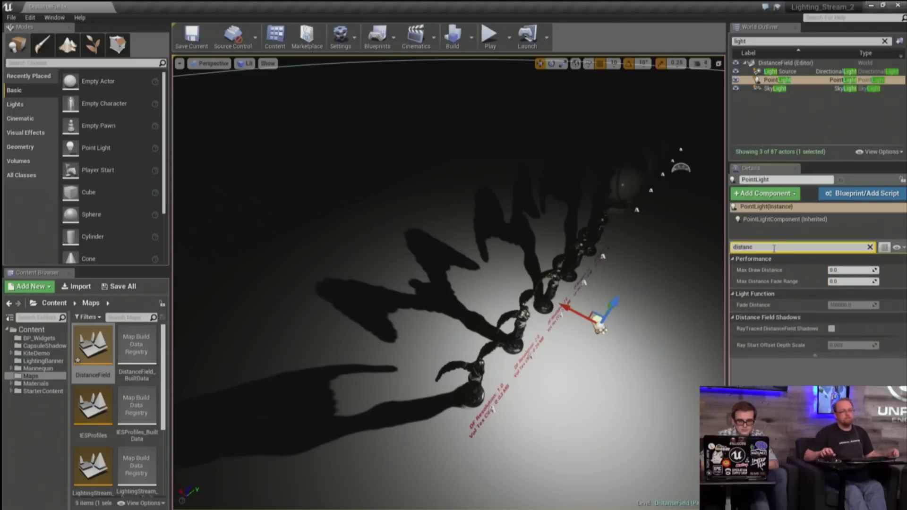
left_click(831, 329)
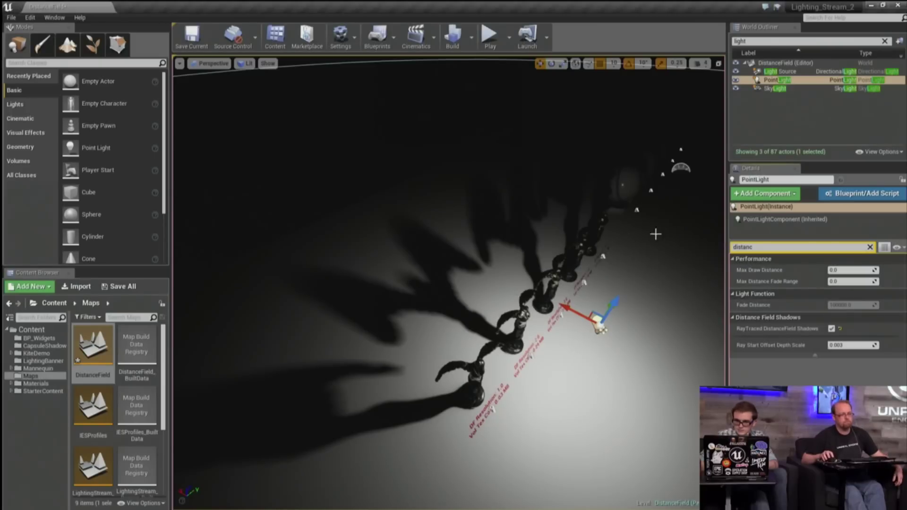
Shift the Point Light slightly and inspect the distance field shadows it casts behind the statues
mouse_move(566, 375)
right_mouse_down()
mouse_move(584, 370)
mouse_move(574, 381)
mouse_move(562, 371)
mouse_move(570, 375)
right_mouse_up()
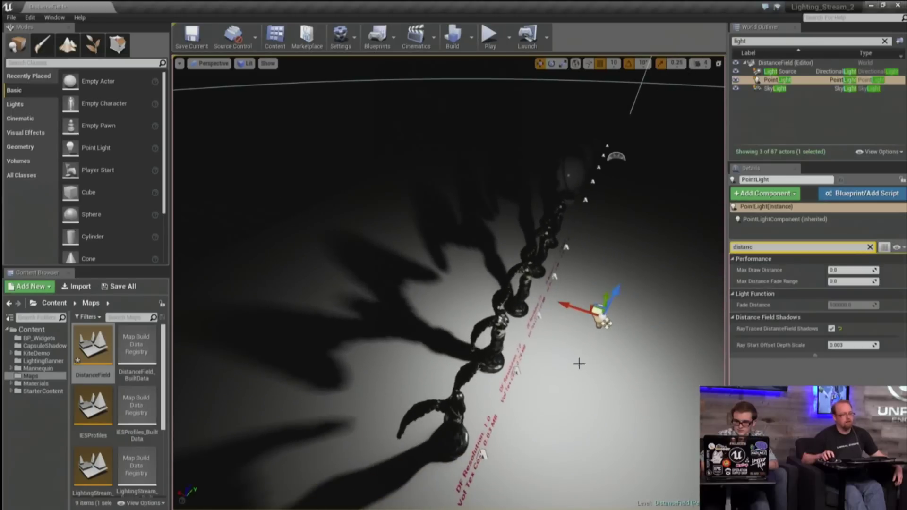
mouse_move(615, 297)
left_mouse_down()
mouse_move(635, 266)
mouse_move(626, 302)
left_mouse_up()
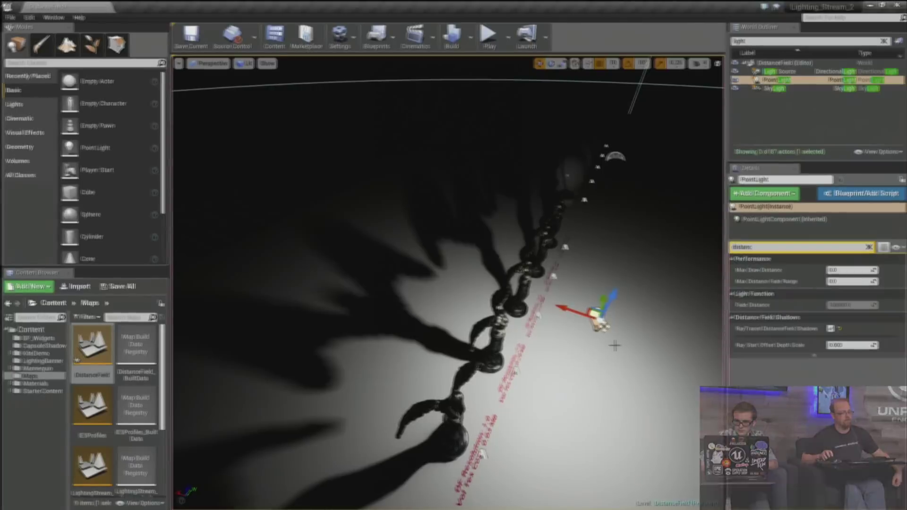
mouse_move(698, 270)
right_mouse_down()
mouse_move(671, 274)
mouse_move(728, 264)
mouse_move(697, 270)
right_mouse_up()
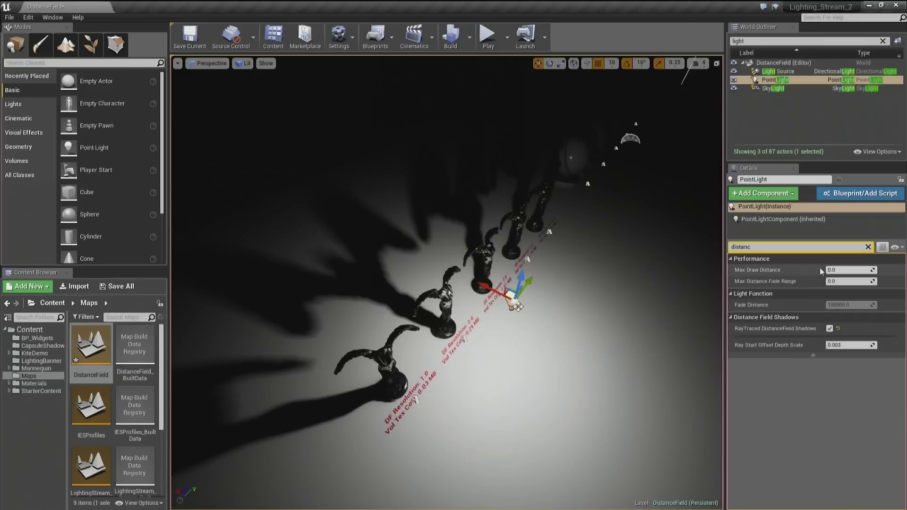
Filter the Point Light's properties by "source" and set its Source Radius to 10
left_click(868, 247)
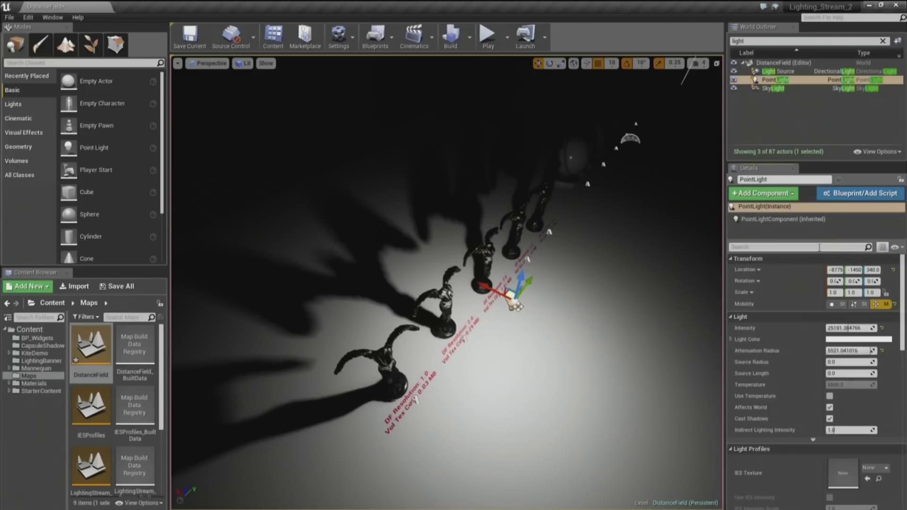
left_click(819, 247)
type("source")
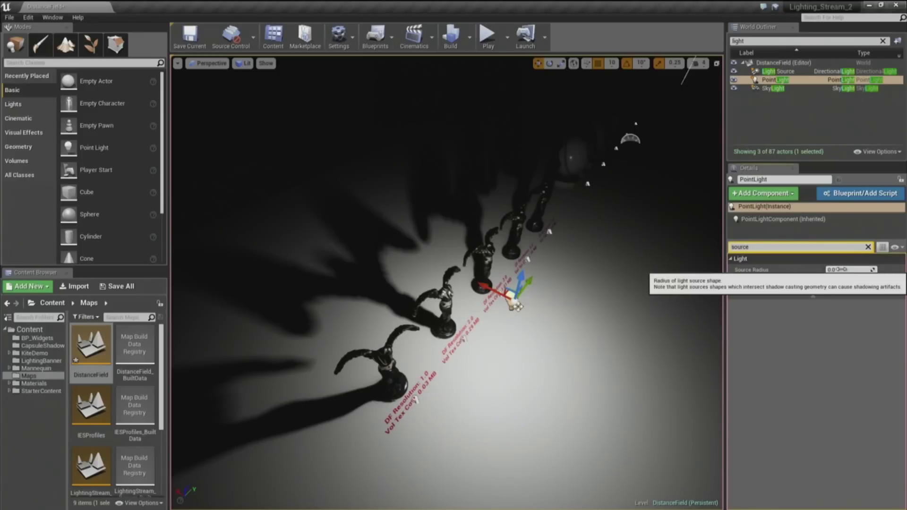
left_click_drag(846, 270, 828, 270)
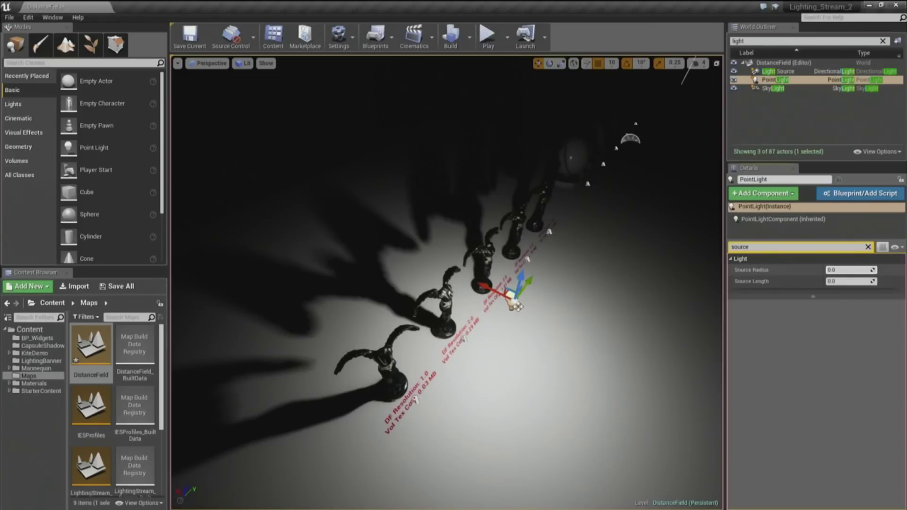
left_click(842, 268)
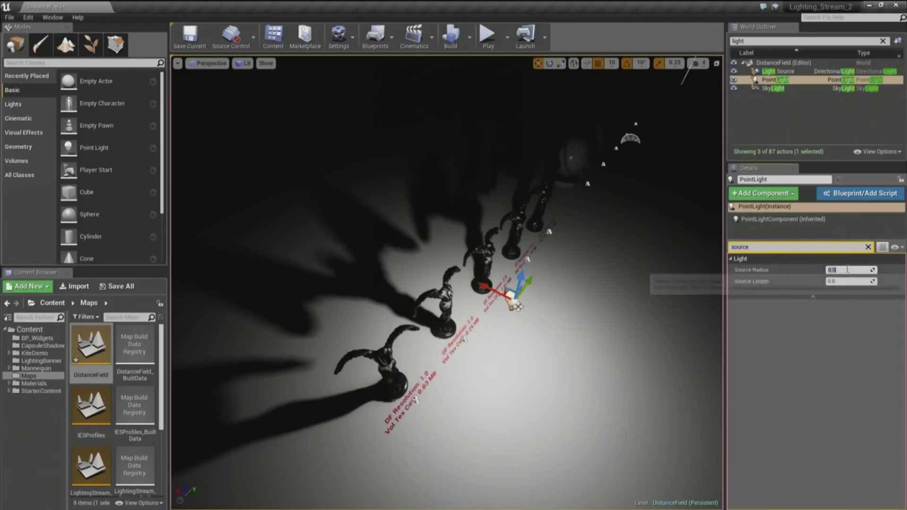
type("0.2")
key("Return")
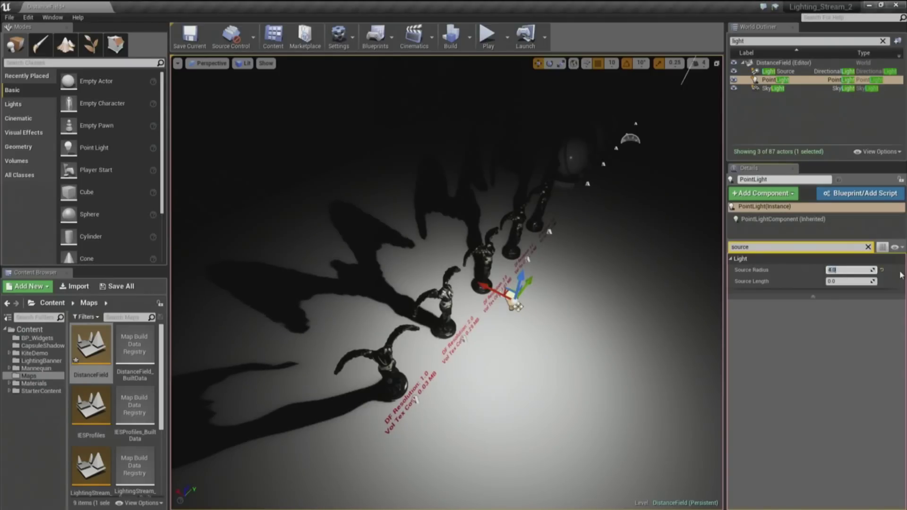
key("Return")
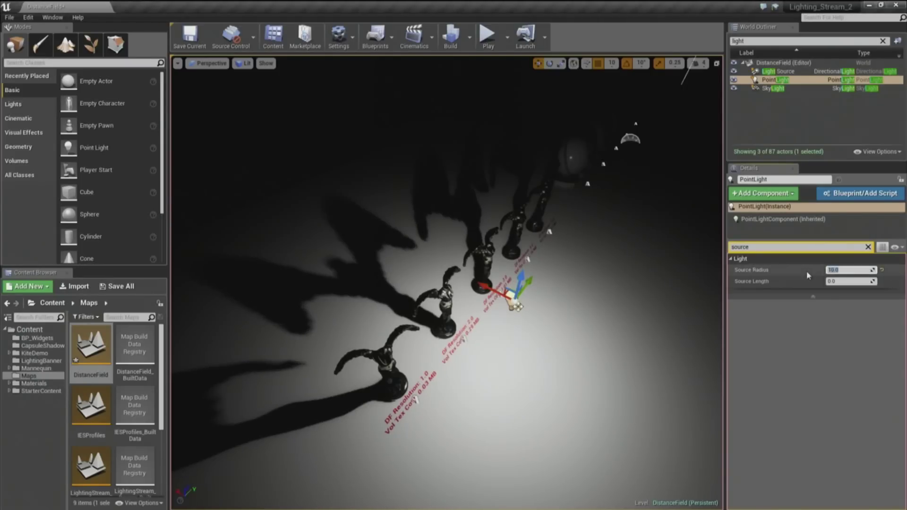
Move the Point Light around the row of statues to compare its shadows from different positions
right_click_drag(666, 350, 666, 302)
left_click_drag(533, 406, 576, 259)
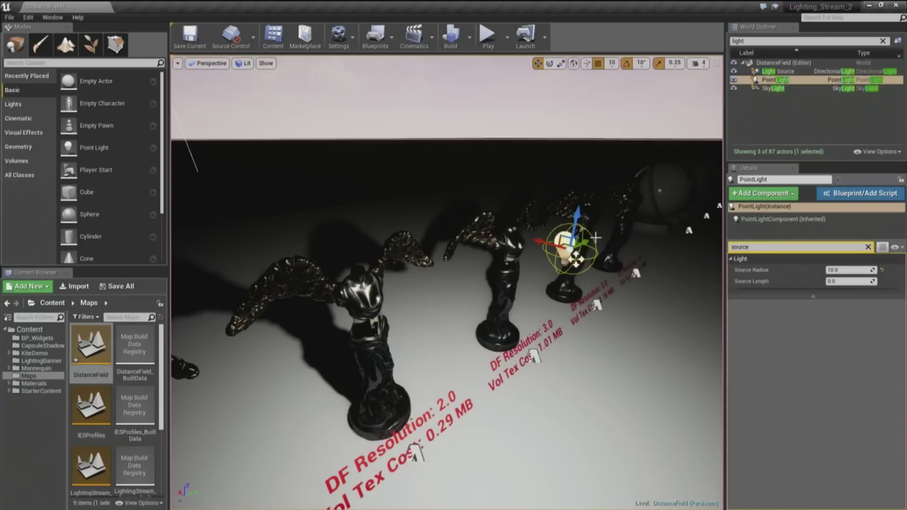
right_click_drag(446, 283, 544, 302)
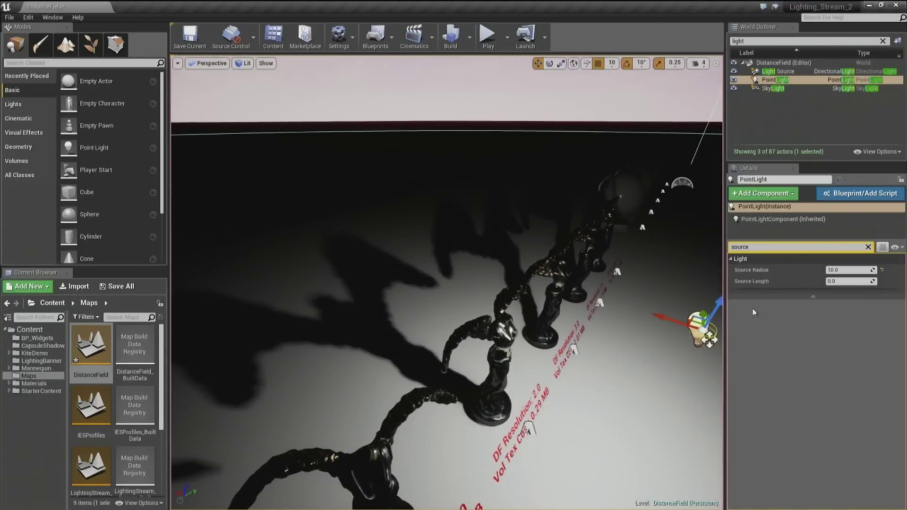
Increase the Point Light's Source Radius well beyond 10 and inspect the statues' shadows
left_click_drag(849, 270, 869, 270)
right_click_drag(575, 297, 673, 358)
right_click_drag(572, 352, 527, 346)
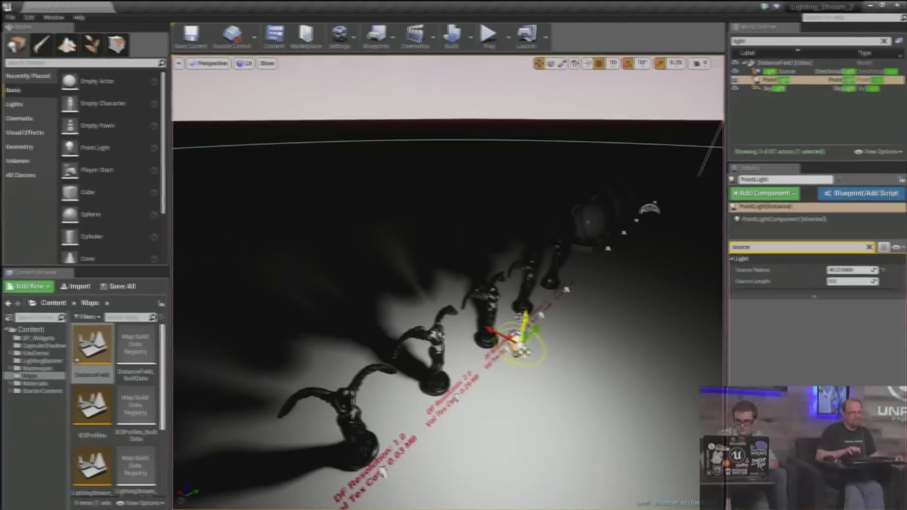
Delete the Point Light and turn Affects World back on for both the Light Source and the SkyLight
key("Delete")
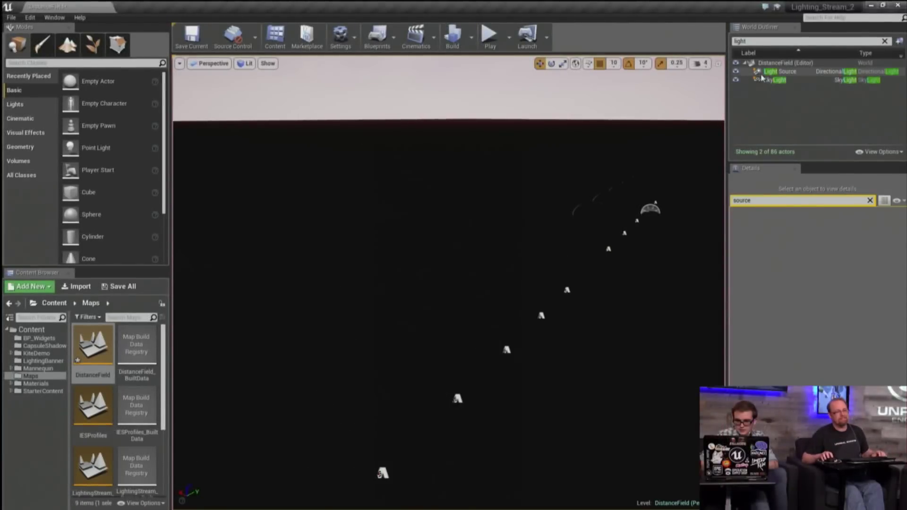
left_click(775, 72)
left_click(774, 80, "shift")
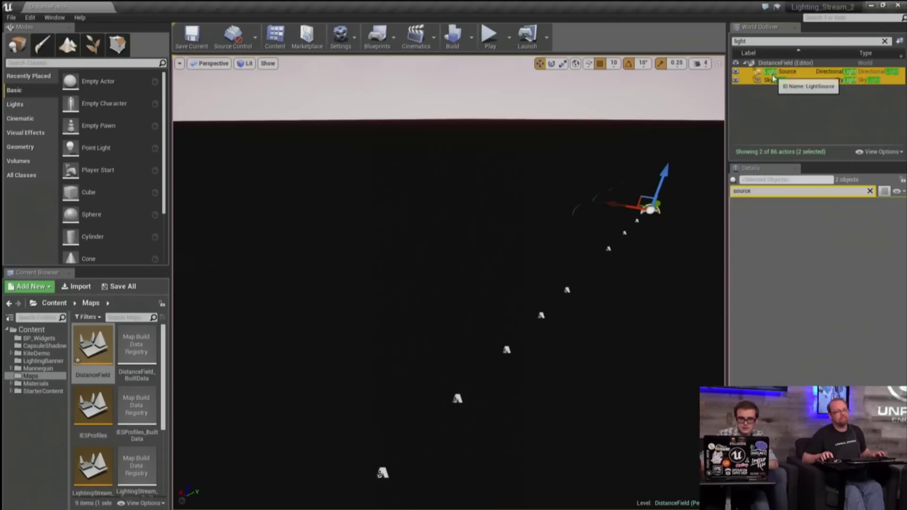
left_click(773, 80, "ctrl")
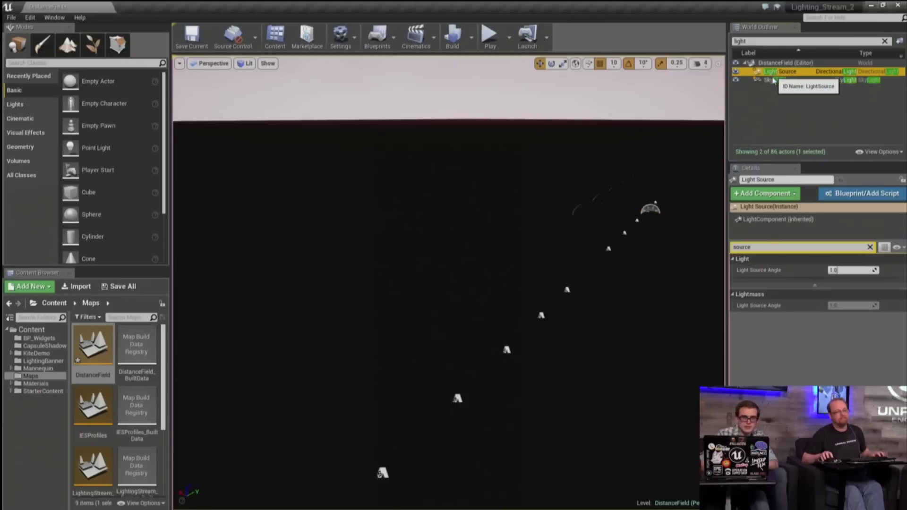
left_click(869, 247)
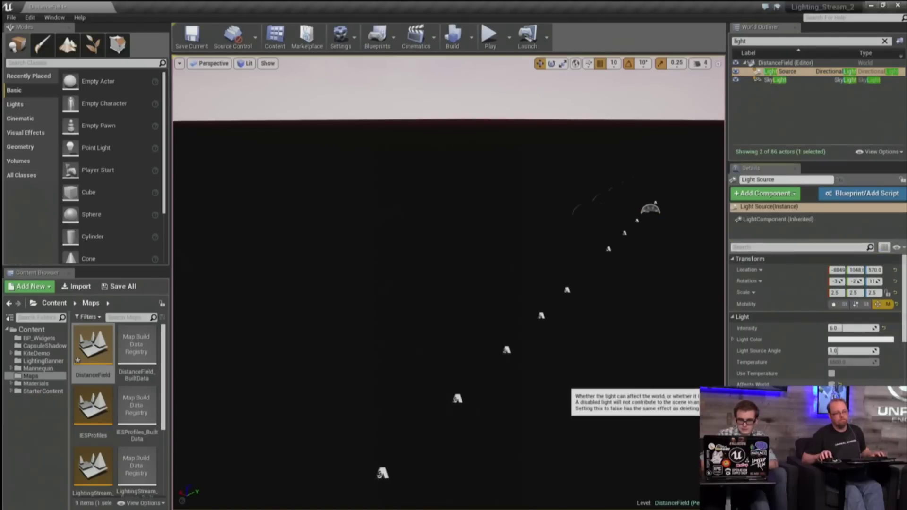
left_click(831, 384)
left_click(782, 81)
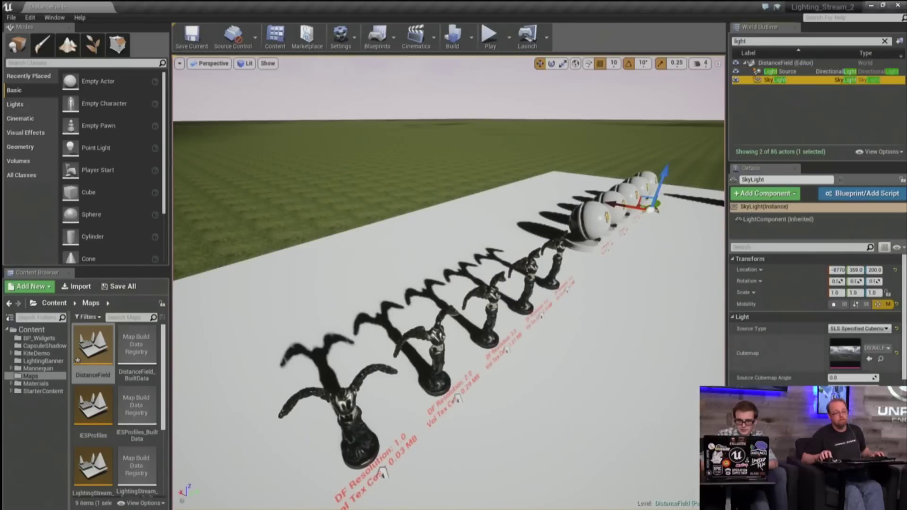
left_click(832, 434)
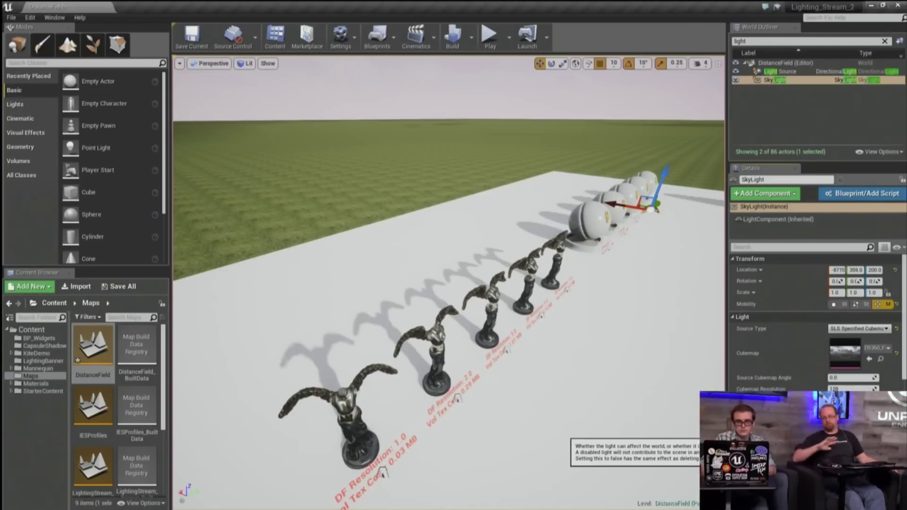
Set the Light Source's Dynamic Shadow Distance MovableLight to 20000 and compare the shadows from farther away
scroll(849, 363, "down", 6)
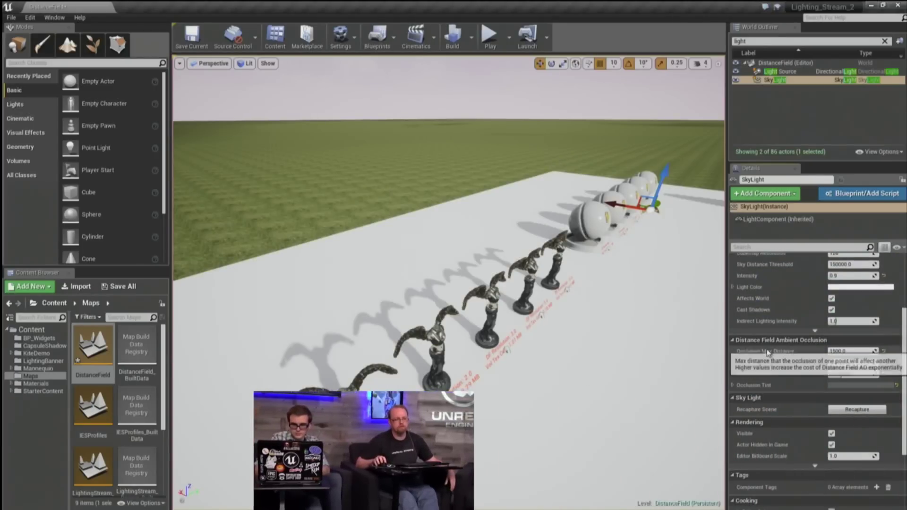
left_click(779, 72)
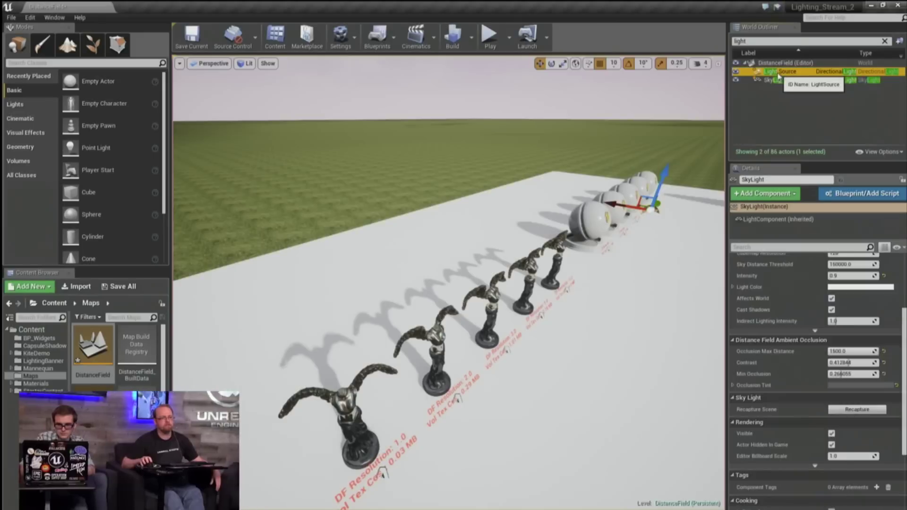
scroll(847, 429, "down", 3)
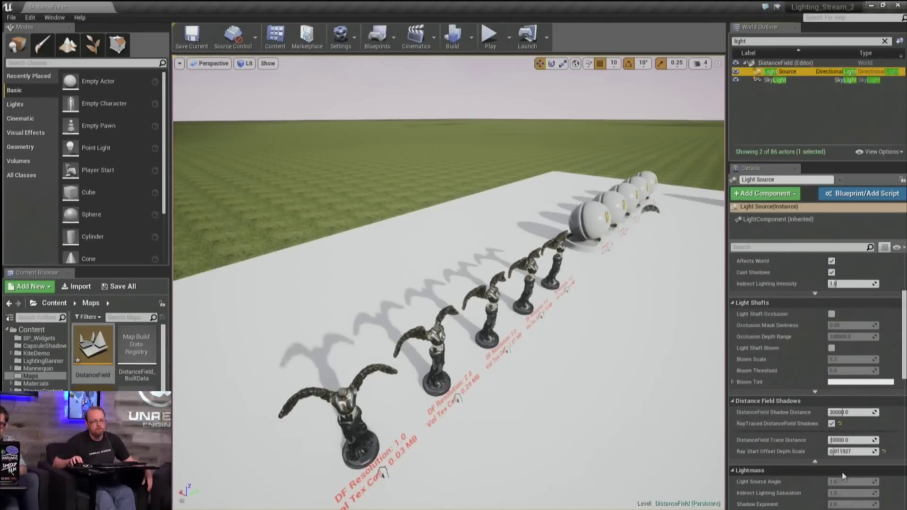
scroll(812, 448, "down", 1)
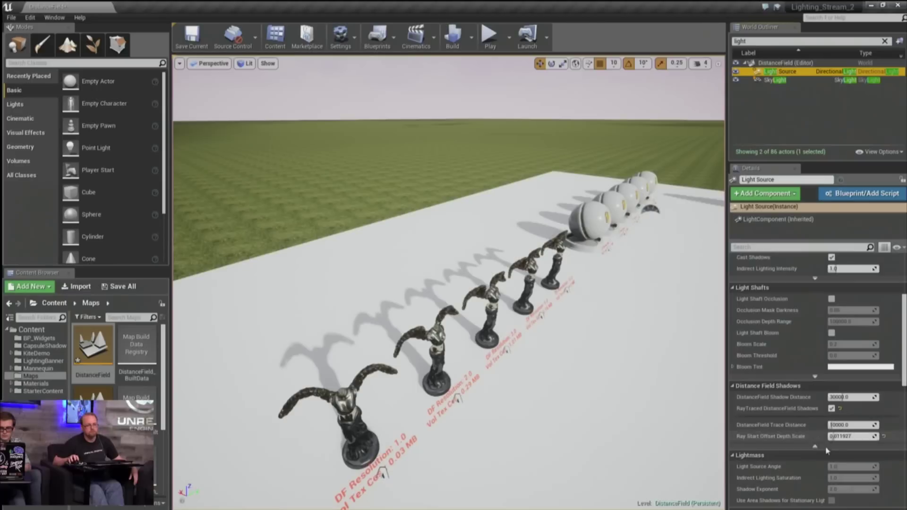
scroll(813, 448, "down", 6)
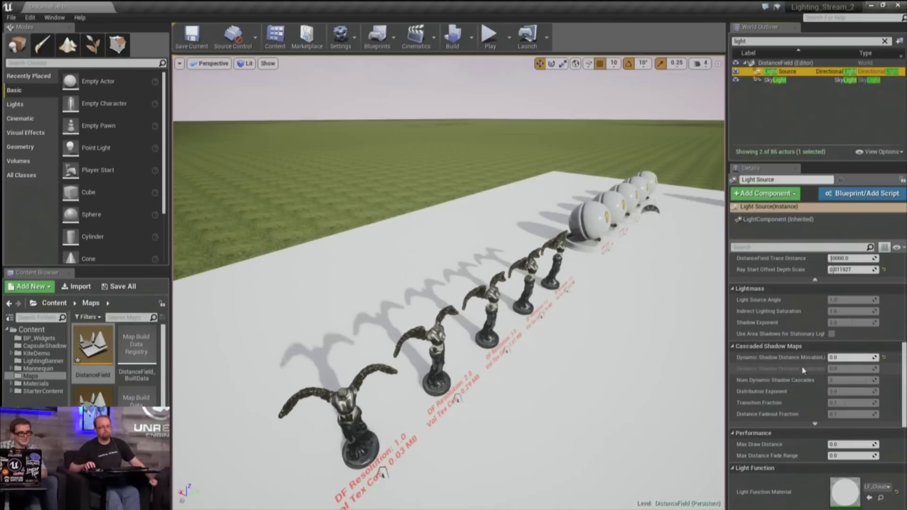
left_click_drag(856, 358, 893, 357)
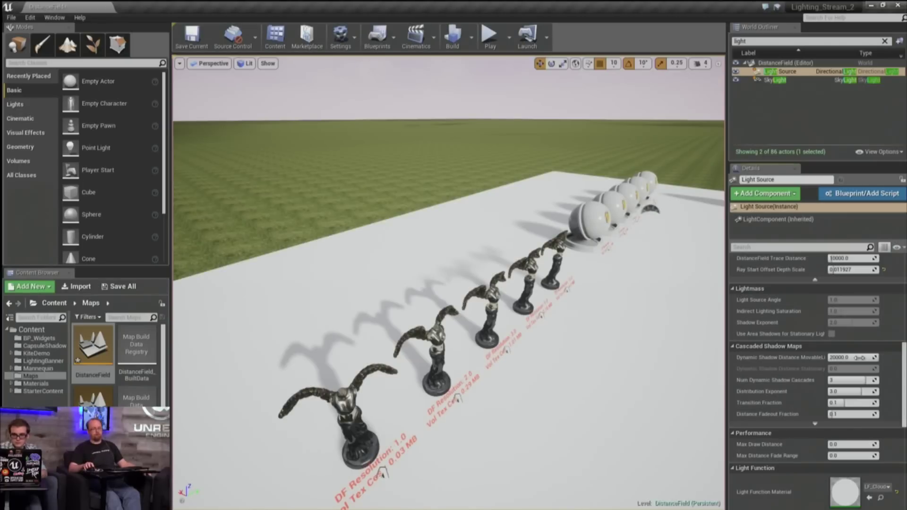
right_click_drag(448, 283, 475, 283)
mouse_move(449, 283)
left_mouse_down()
mouse_move(451, 314)
mouse_move(467, 336)
mouse_move(486, 320)
mouse_move(468, 316)
mouse_move(463, 283)
left_mouse_up()
left_click_drag(562, 351, 564, 351)
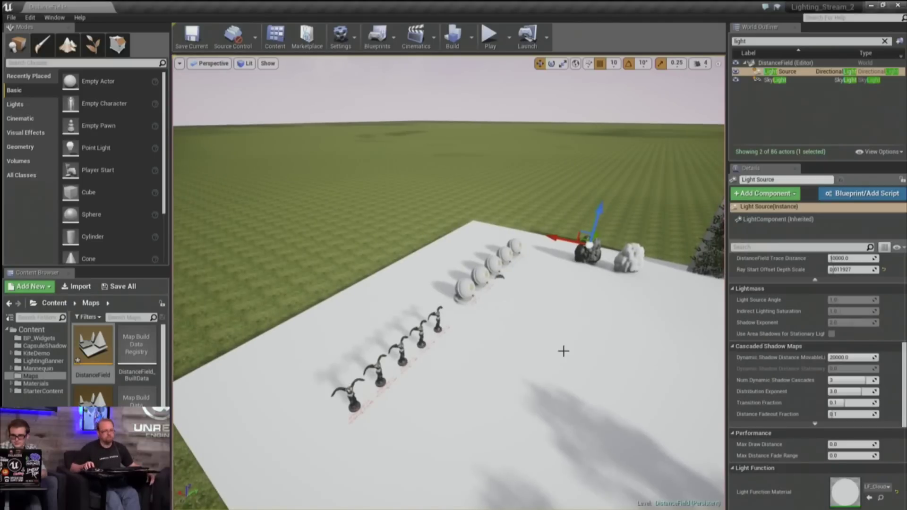
Set the Light Source's Dynamic Shadow Distance MovableLight to 0 and inspect the statue and tree shadows
left_click_drag(846, 357, 799, 358)
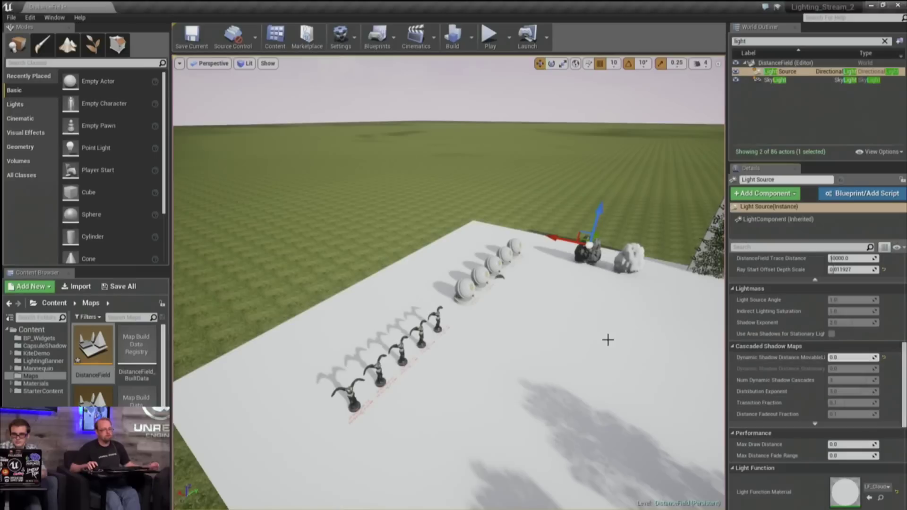
right_click_drag(549, 338, 548, 352)
key("s")
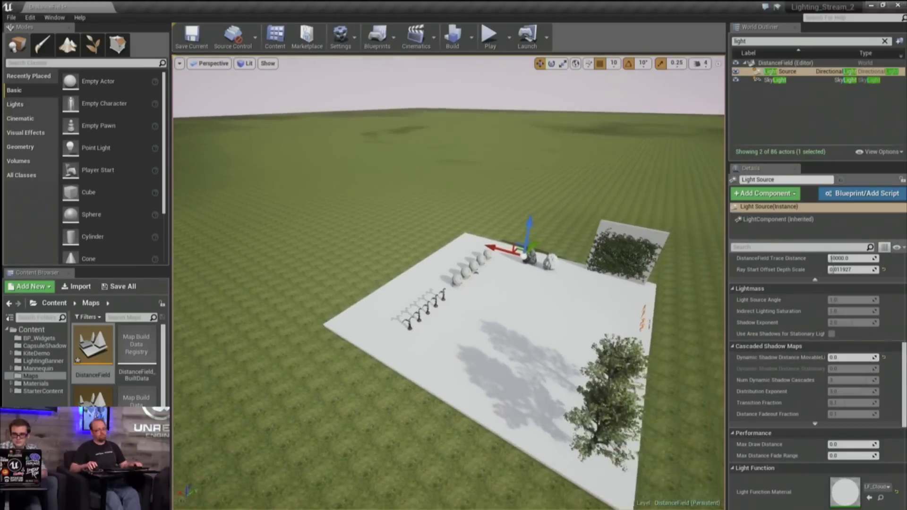
key("w")
left_click_drag(591, 333, 548, 337)
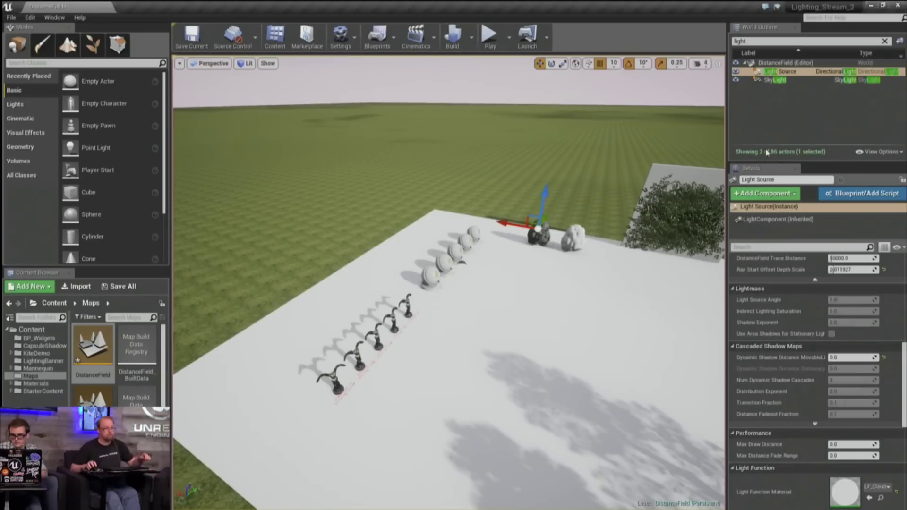
Frame the two rocks up close and rotate the Light Source so it lights them from the front
mouse_move(558, 232)
right_mouse_down()
mouse_move(699, 283)
mouse_move(662, 307)
mouse_move(633, 302)
mouse_move(623, 265)
mouse_move(581, 236)
mouse_move(562, 237)
right_mouse_up()
key("w")
key("w")
key("f")
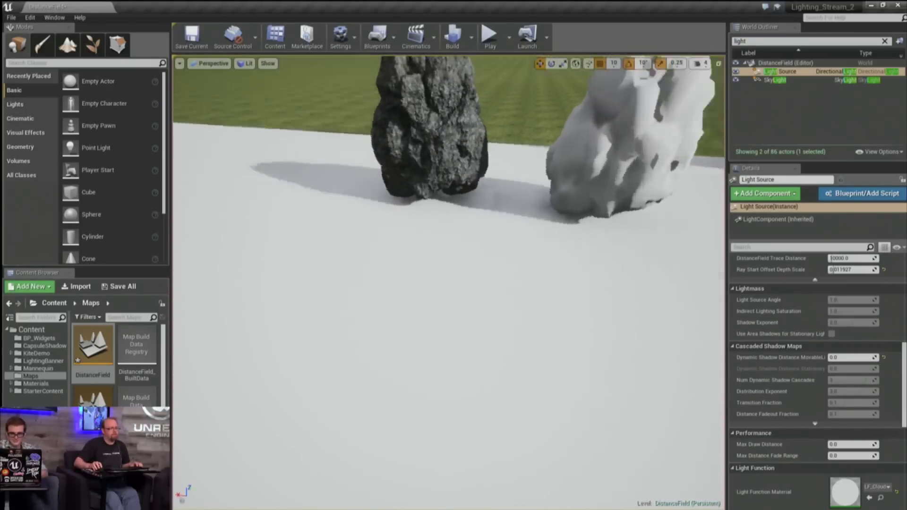
key("e")
left_click_drag(433, 293, 518, 392)
mouse_move(518, 392)
right_mouse_down()
mouse_move(558, 391)
mouse_move(561, 378)
mouse_move(525, 392)
right_mouse_up()
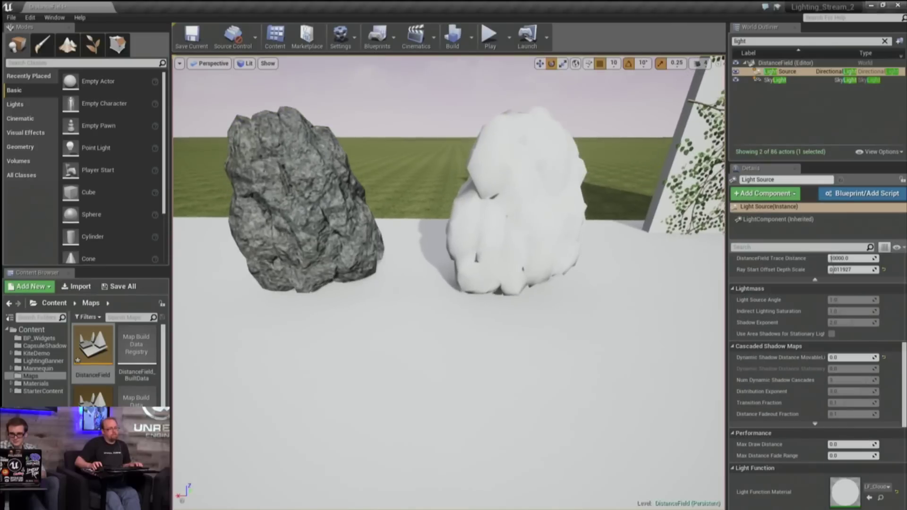
Select the dark textured rock and open its SM_Rock static mesh in the mesh editor
left_click(501, 211)
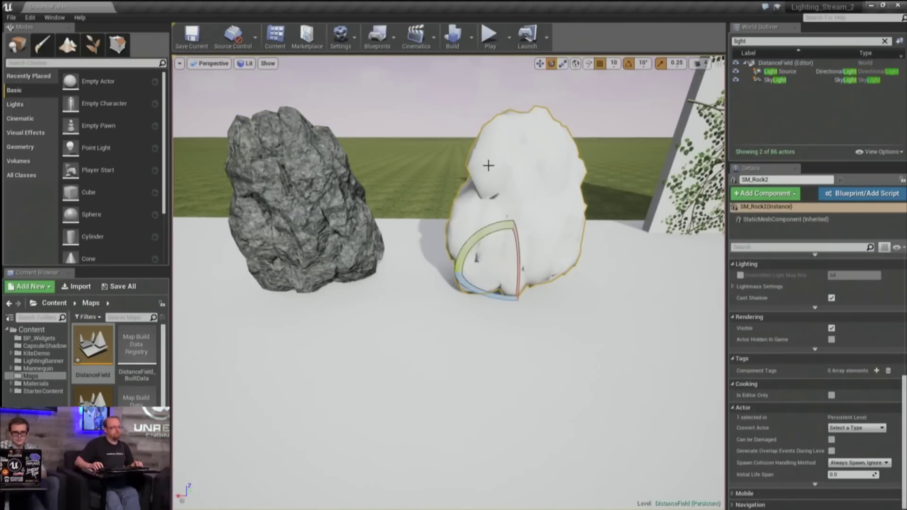
left_click(327, 222)
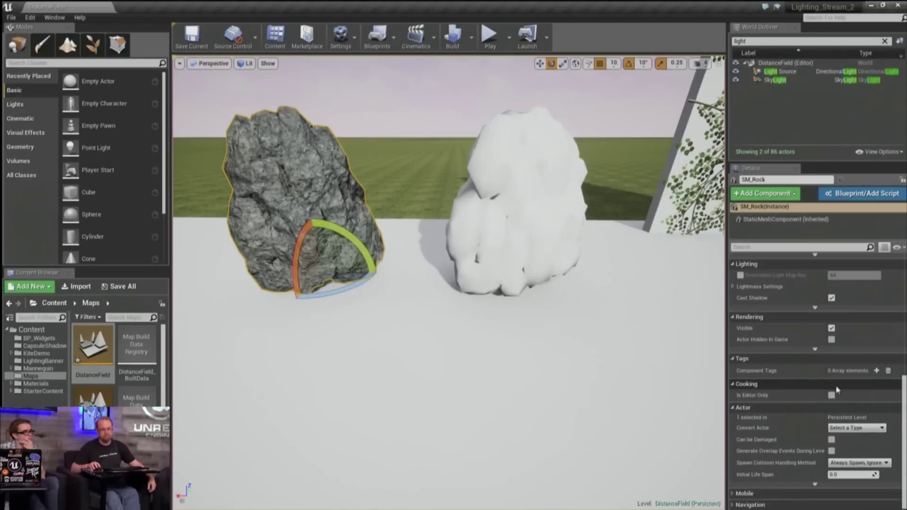
scroll(822, 326, "up", 5)
scroll(822, 330, "up", 3)
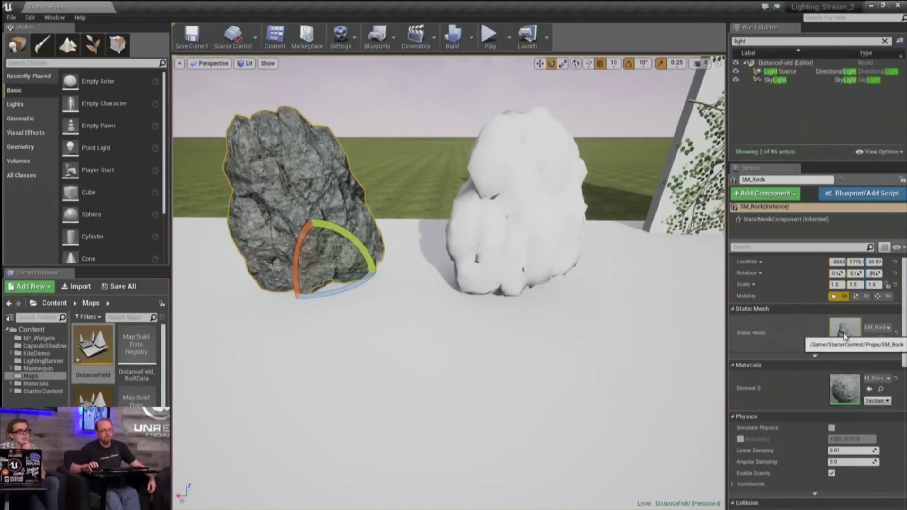
double_click(844, 334)
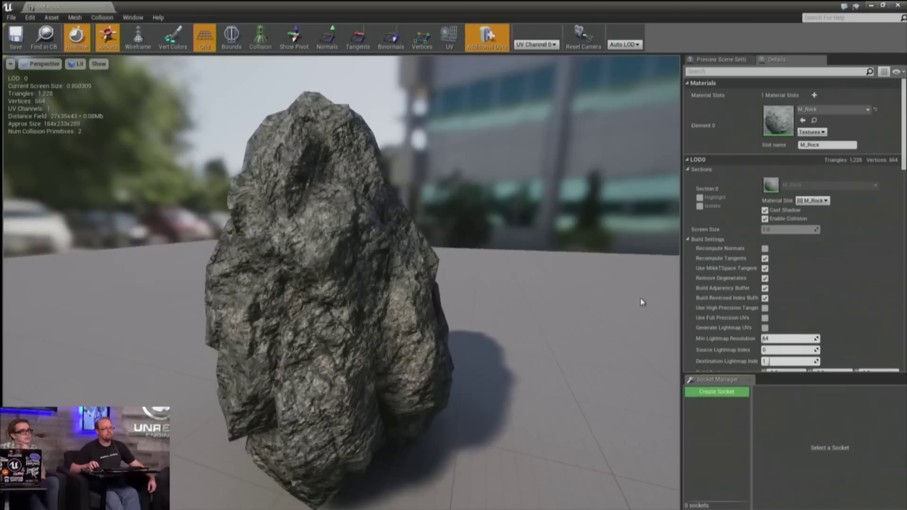
Shrink the mesh editor window so the level's rocks stay in sight, and locate the Distance Field build settings
left_click_drag(239, 81, 451, 232)
scroll(594, 404, "down", 3)
scroll(594, 404, "down", 3)
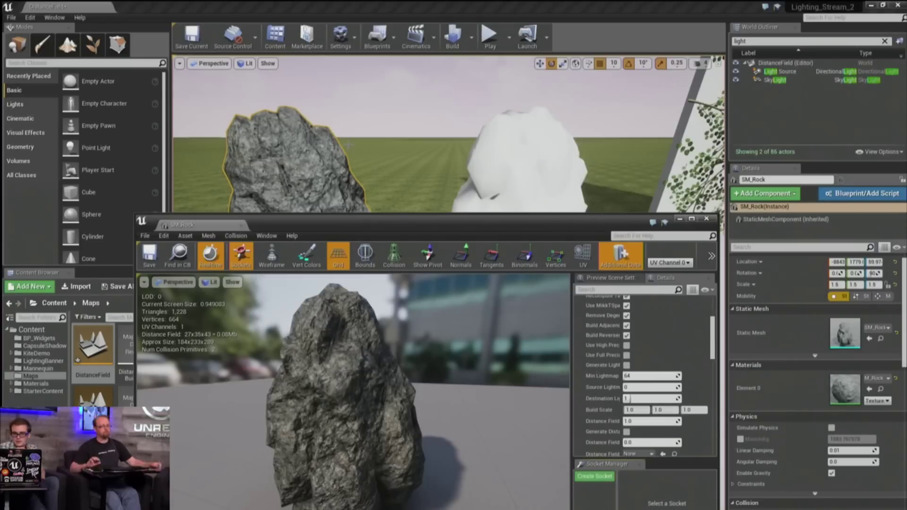
Reposition the SM_Rock mesh editor and widen its property name column to read the Distance Field build settings
left_click(532, 246)
left_click_drag(526, 228, 515, 278)
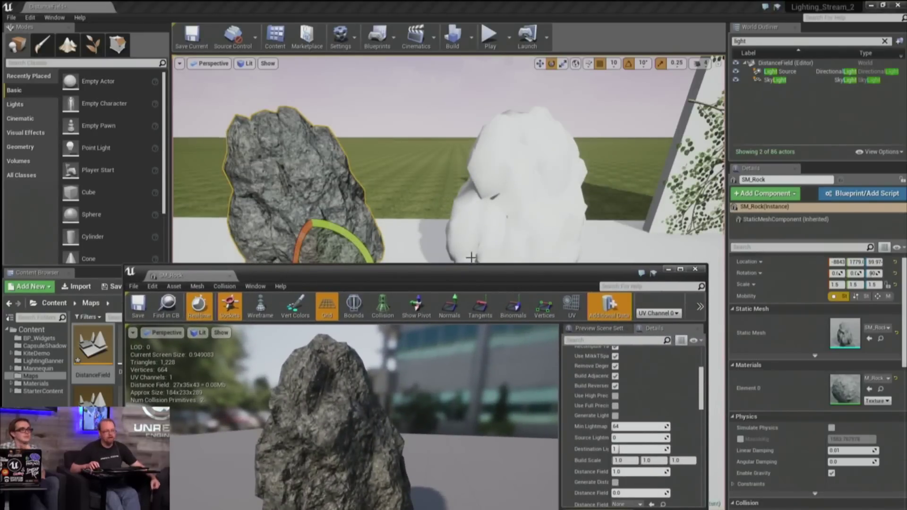
left_click_drag(489, 263, 491, 165)
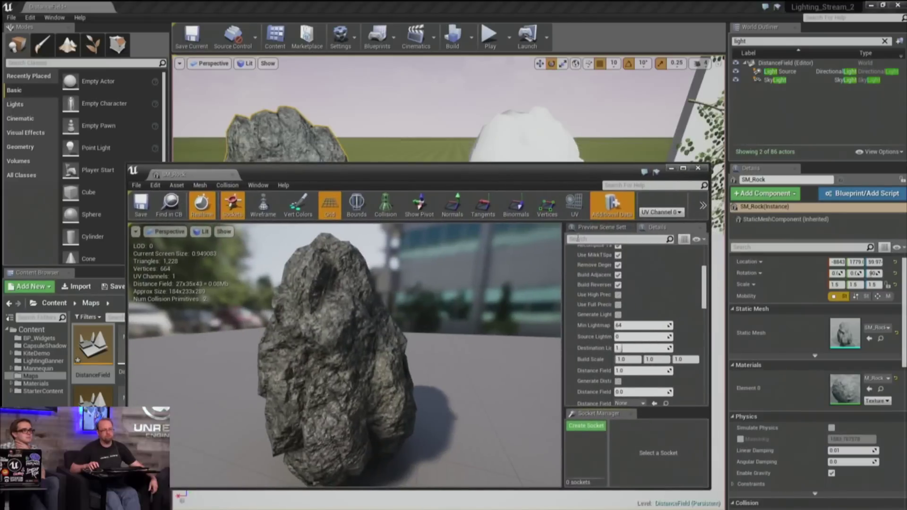
scroll(652, 369, "down", 4)
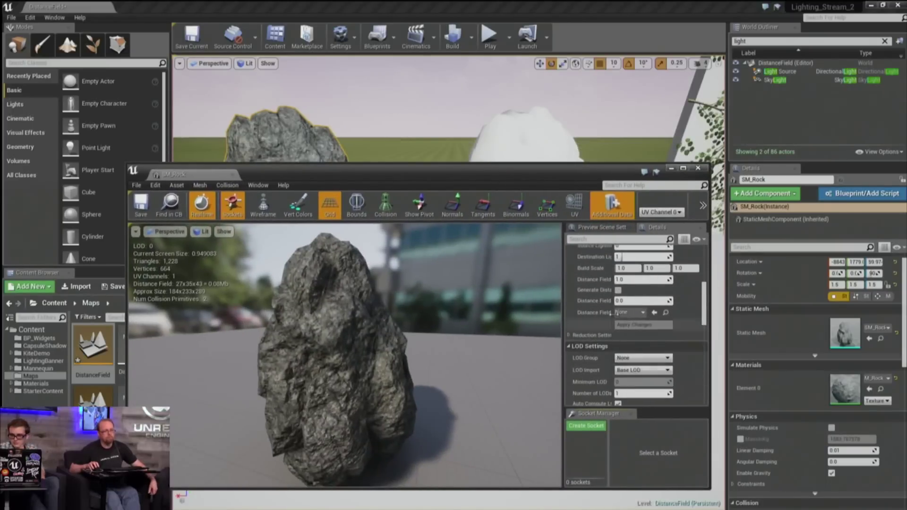
left_click_drag(613, 290, 662, 301)
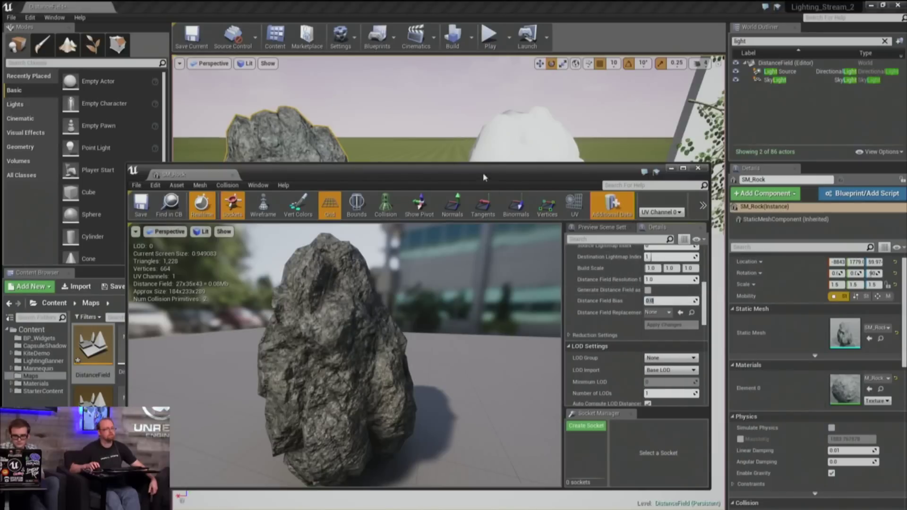
Select the white rock in the level and move the mesh editor window clear of both rocks
left_click(534, 155)
left_click(549, 205)
left_click_drag(512, 172, 551, 297)
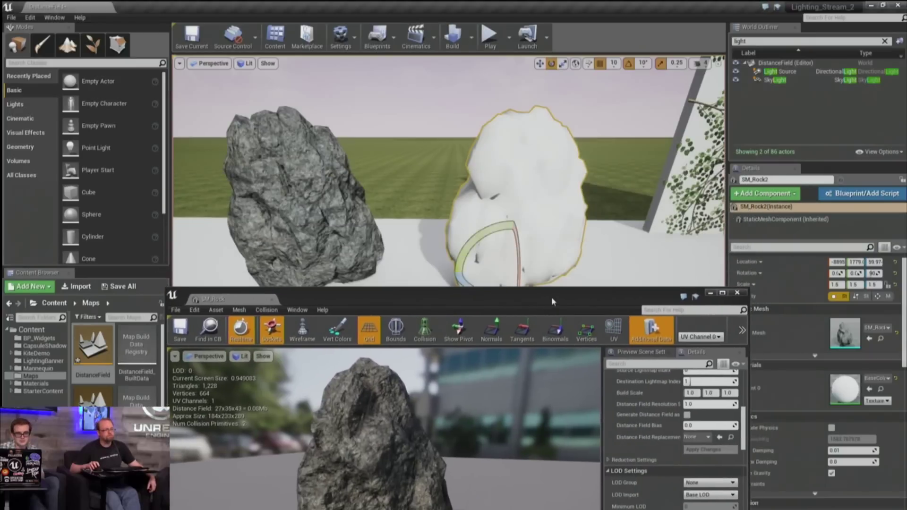
Visualize the Mesh DistanceFields in the level viewport and frame both rocks
left_click(268, 63)
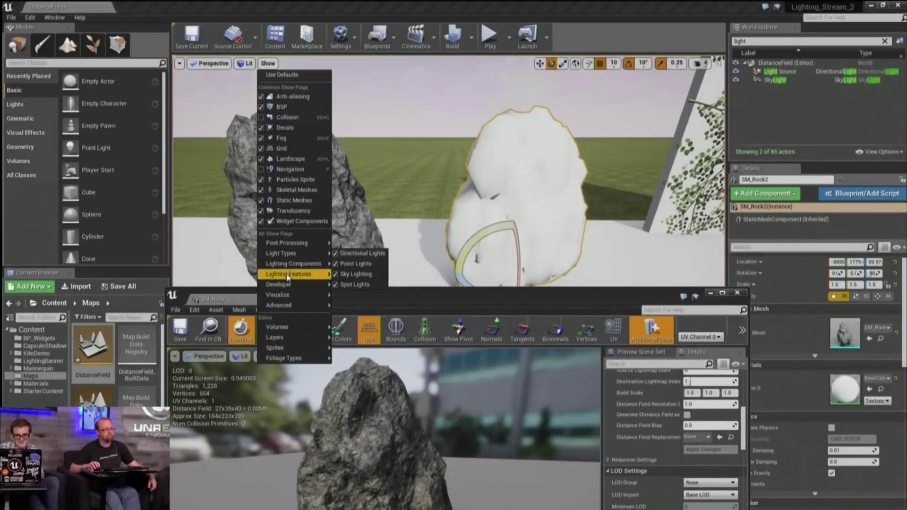
mouse_move(287, 303)
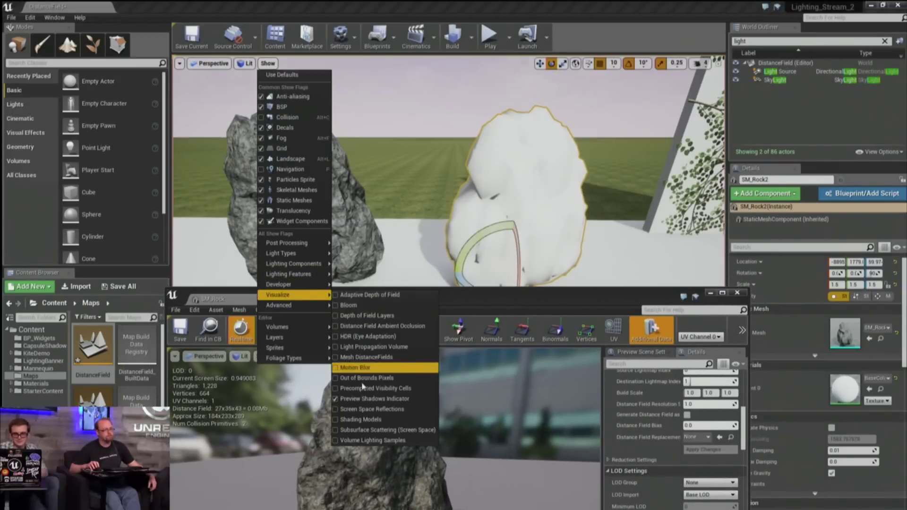
left_click(347, 358)
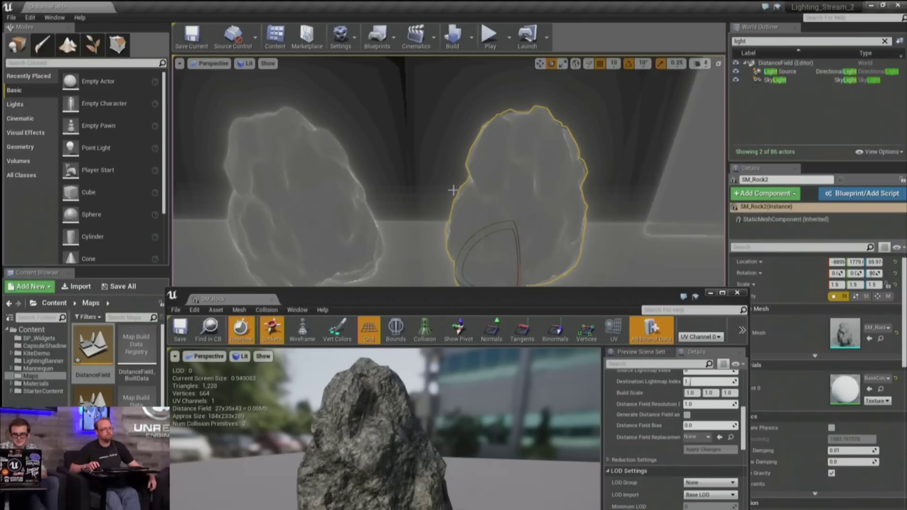
mouse_move(398, 195)
right_mouse_down()
mouse_move(378, 201)
mouse_move(444, 208)
mouse_move(398, 195)
right_mouse_up()
left_click_drag(406, 186, 343, 150)
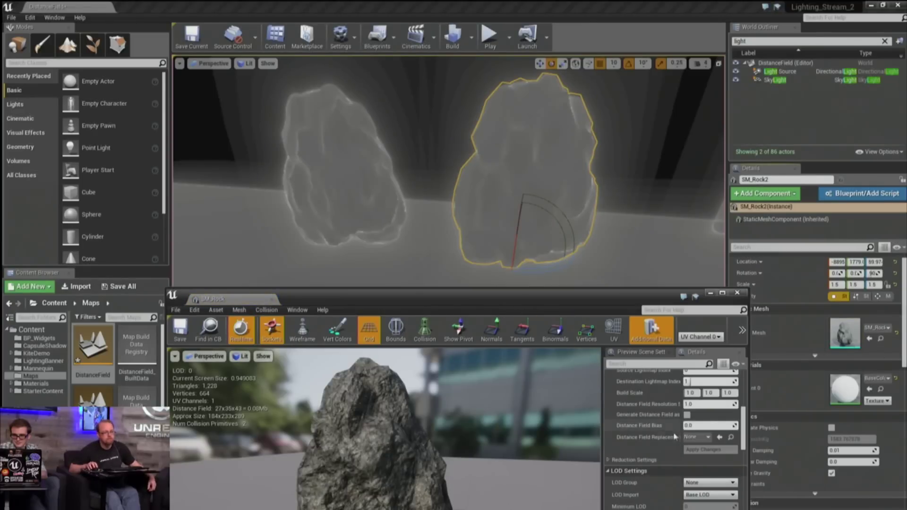
Set the SM_Rock mesh's Distance Field Bias to 1.0 and apply the build changes
left_click(700, 426)
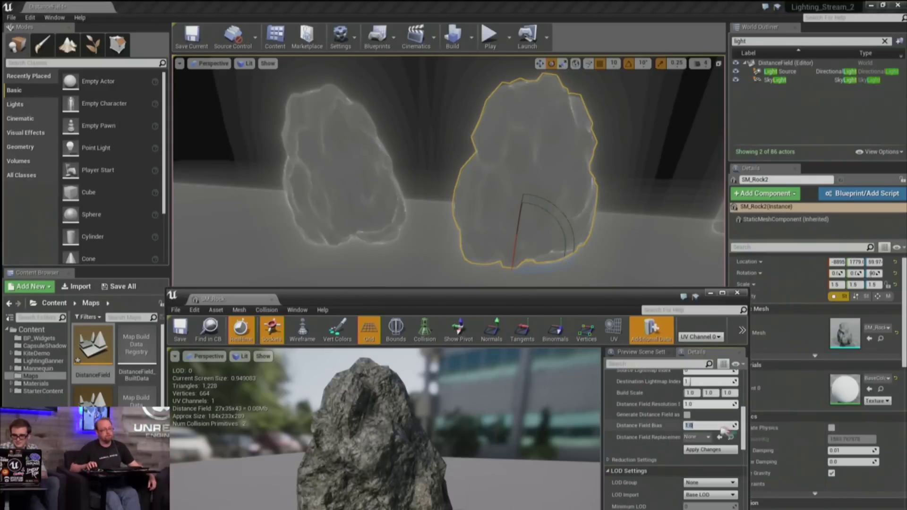
left_click(707, 451)
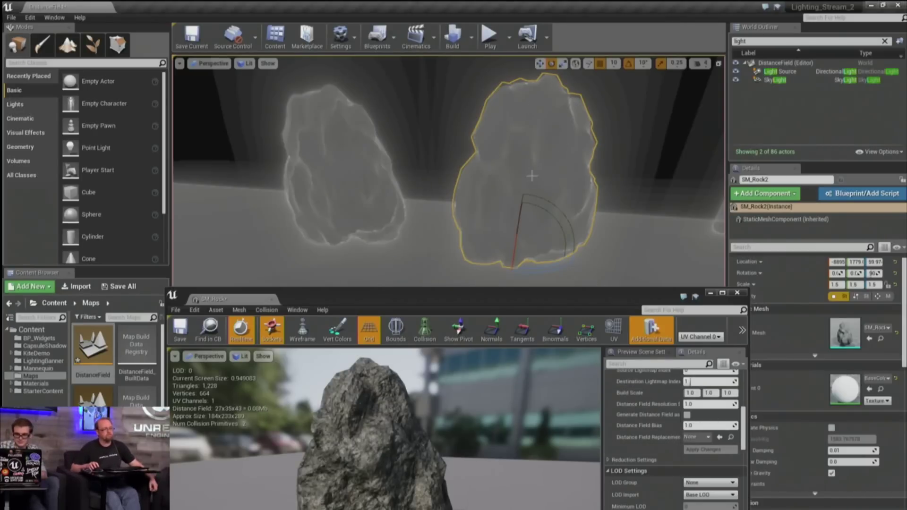
Restore the viewport's default show flags and inspect the shading on the two rocks up close
left_click(269, 64)
left_click(271, 77)
mouse_move(503, 166)
right_mouse_down()
mouse_move(550, 161)
mouse_move(486, 178)
mouse_move(503, 179)
right_mouse_up()
left_click_drag(502, 178, 513, 238)
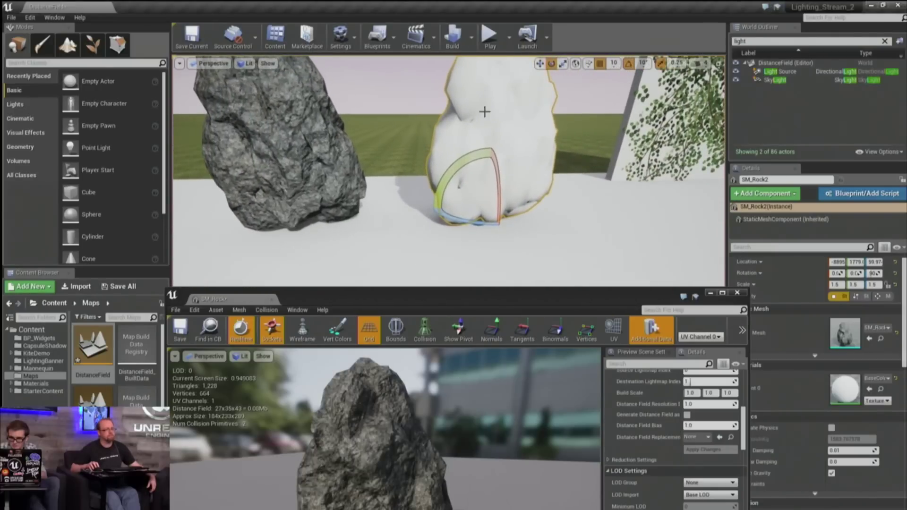
left_click_drag(629, 235, 629, 158)
right_click_drag(633, 236, 639, 243)
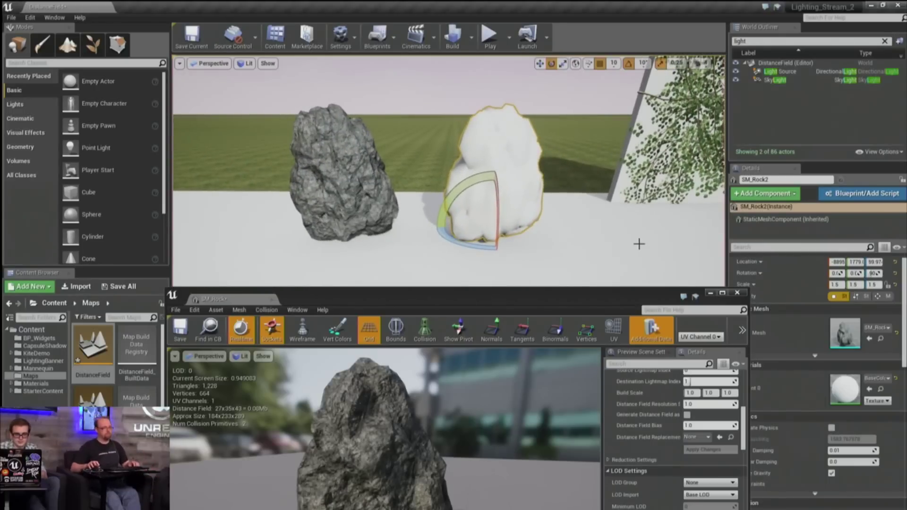
Select the Light Source beside the rocks and rotate it about its vertical axis to 41°
right_click_drag(537, 186, 584, 186)
left_click_drag(475, 137, 442, 146)
right_click_drag(534, 188, 510, 188)
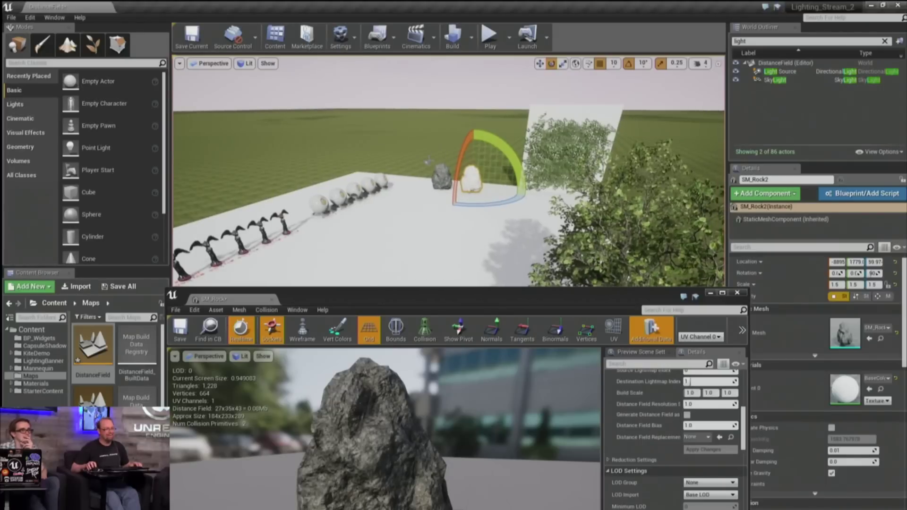
left_click(425, 161)
left_click(425, 161)
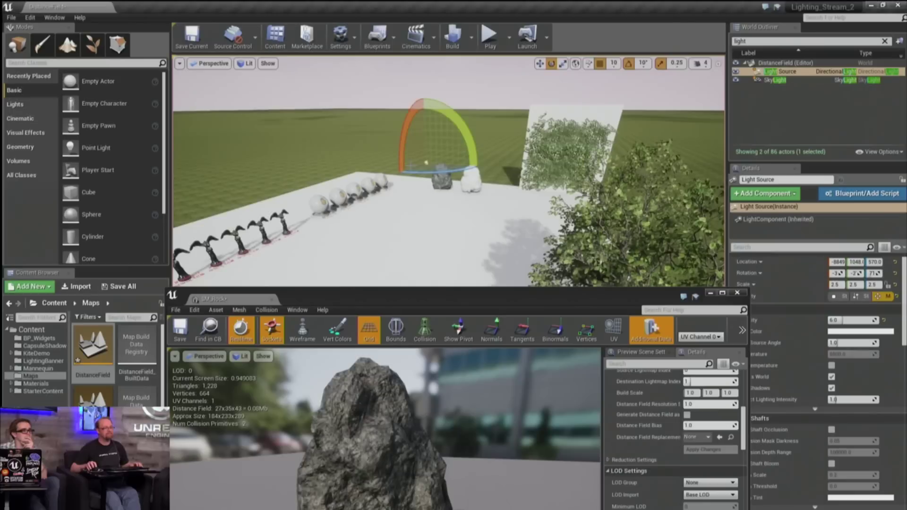
left_click(422, 178)
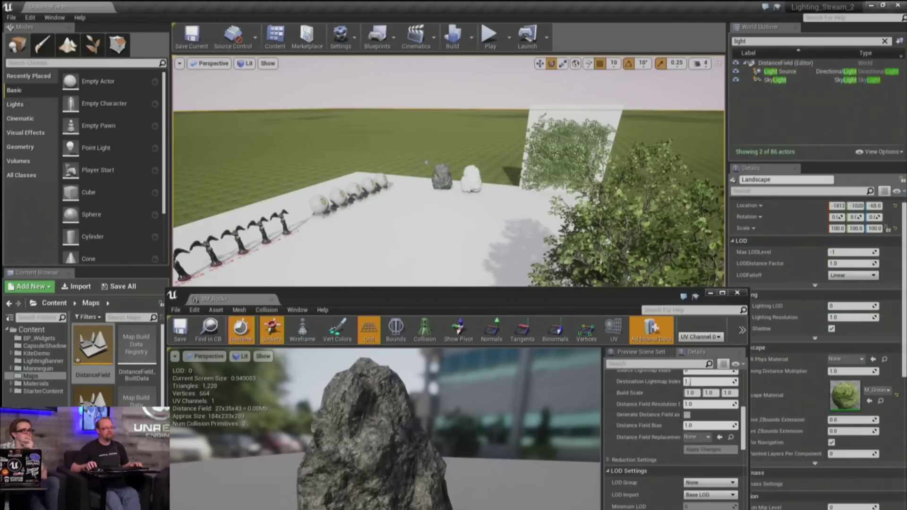
left_click(427, 162)
left_click_drag(426, 173, 395, 172)
Close the rock's mesh editor and frame the shadows that the two trees cast on the floor
right_click_drag(395, 172, 401, 255)
right_click_drag(402, 208, 465, 222)
right_click_drag(366, 183, 397, 207)
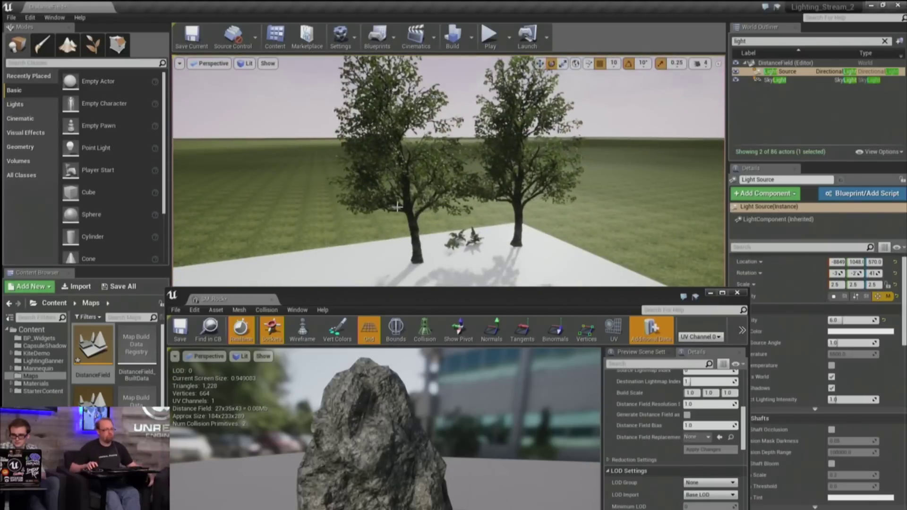
left_click(271, 299)
mouse_move(364, 318)
right_mouse_down()
mouse_move(347, 315)
mouse_move(363, 333)
right_mouse_up()
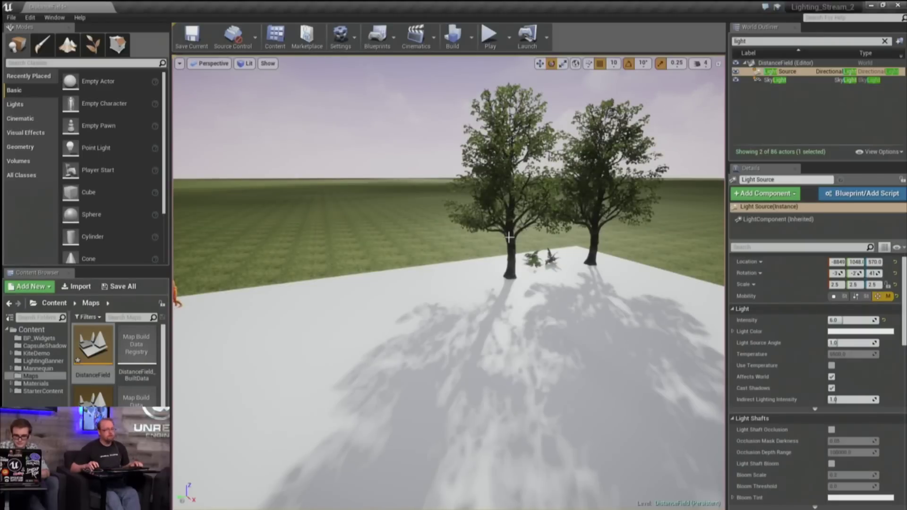
left_click(440, 300)
right_click_drag(440, 300, 402, 260)
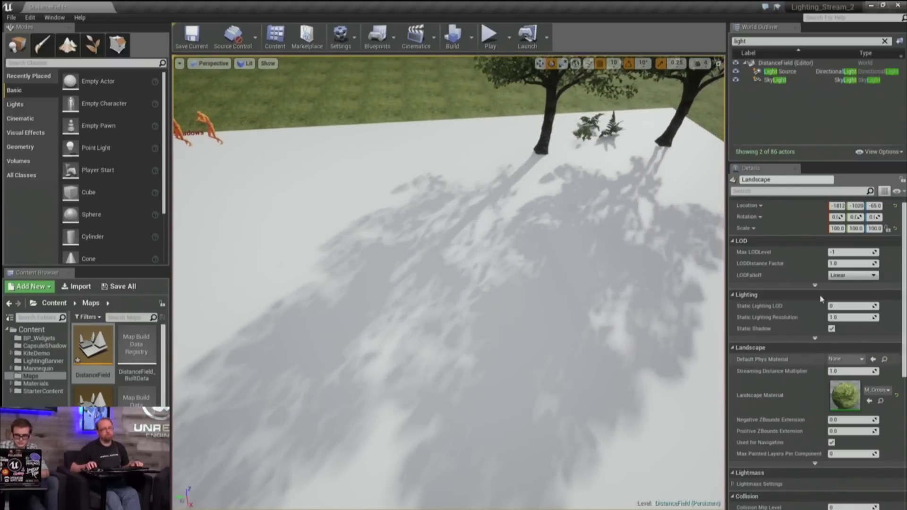
Set the Light Source's Dynamic Shadow Distance MovableLight to 5000
left_click(780, 71)
scroll(808, 340, "down", 3)
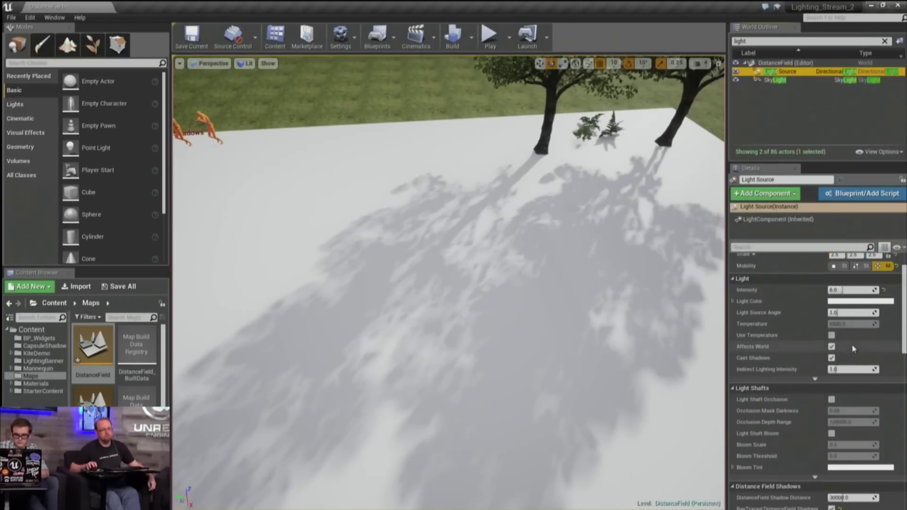
scroll(844, 404, "down", 2)
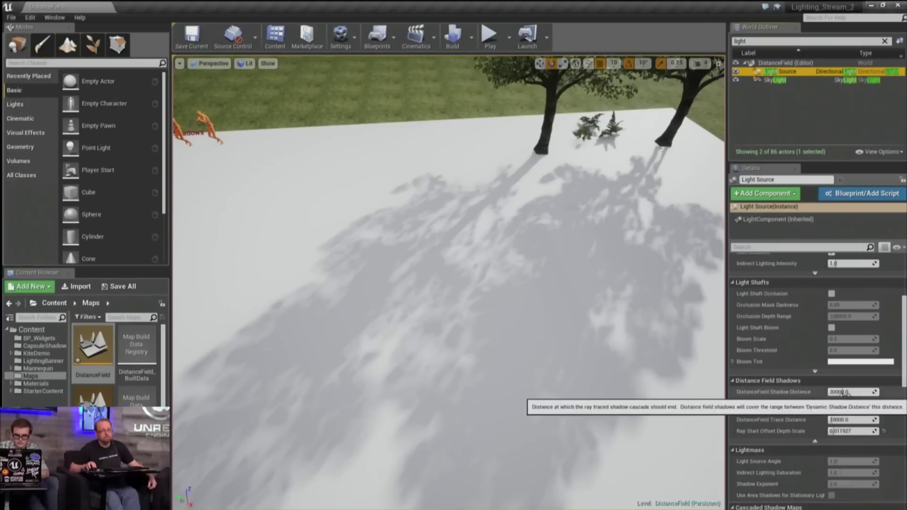
scroll(843, 406, "down", 3)
mouse_move(844, 429)
left_mouse_down()
mouse_move(865, 429)
mouse_move(844, 428)
left_mouse_up()
type("5000")
key("Return")
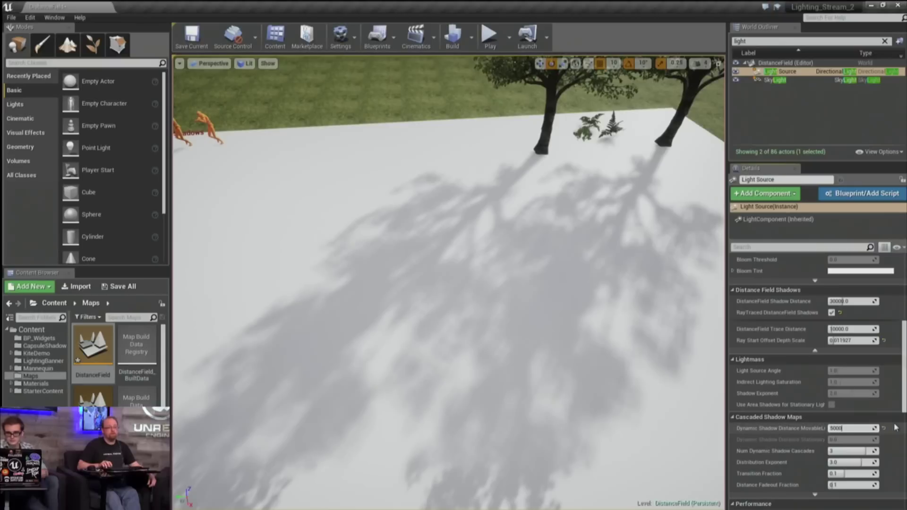
View the tree shadows from above and set the Light Source's Dynamic Shadow Distance MovableLight to 0
right_click_drag(610, 310, 397, 255)
right_click_drag(562, 305, 549, 315)
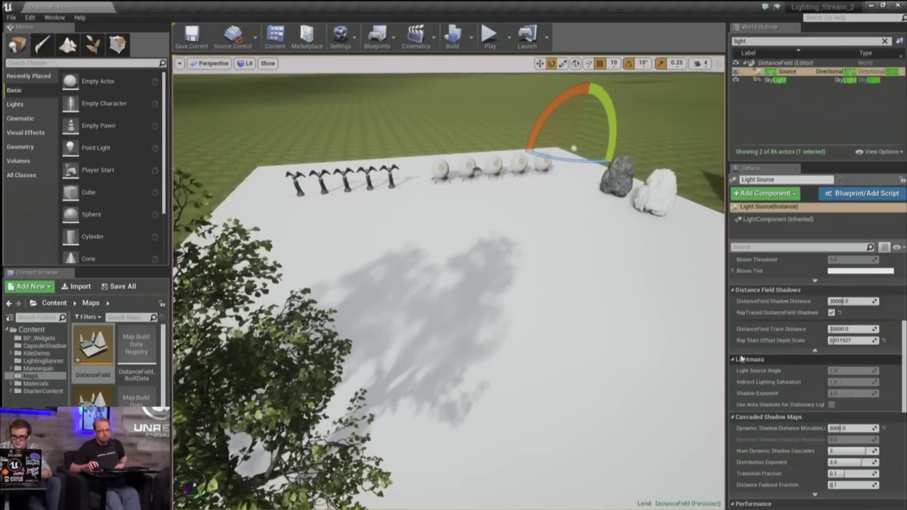
left_click_drag(848, 429, 828, 428)
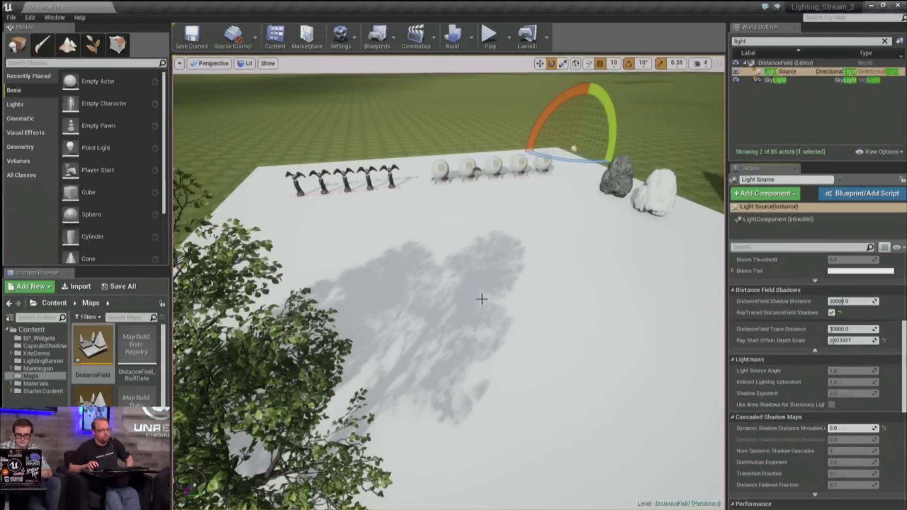
right_click_drag(480, 367, 474, 368)
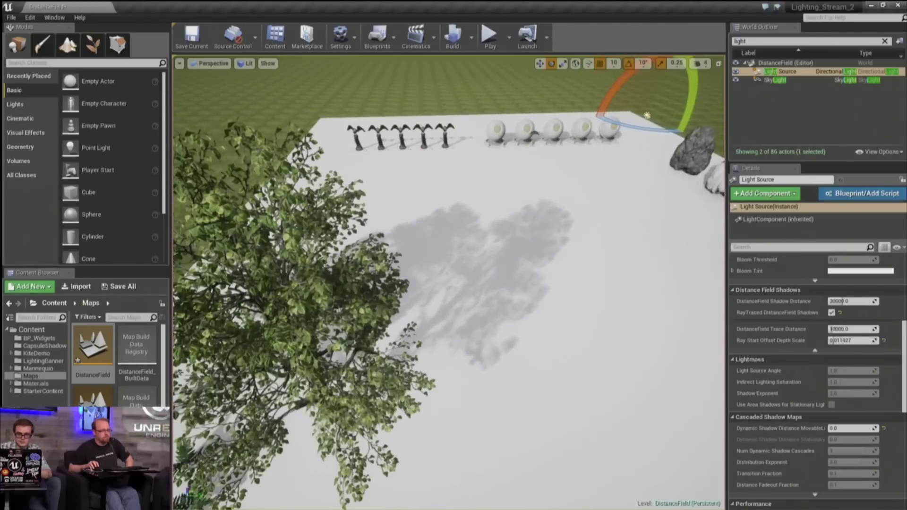
Move the HillTree_3 tree across the floor, away from the neighbouring tree, to separate their shadows
left_click(321, 384)
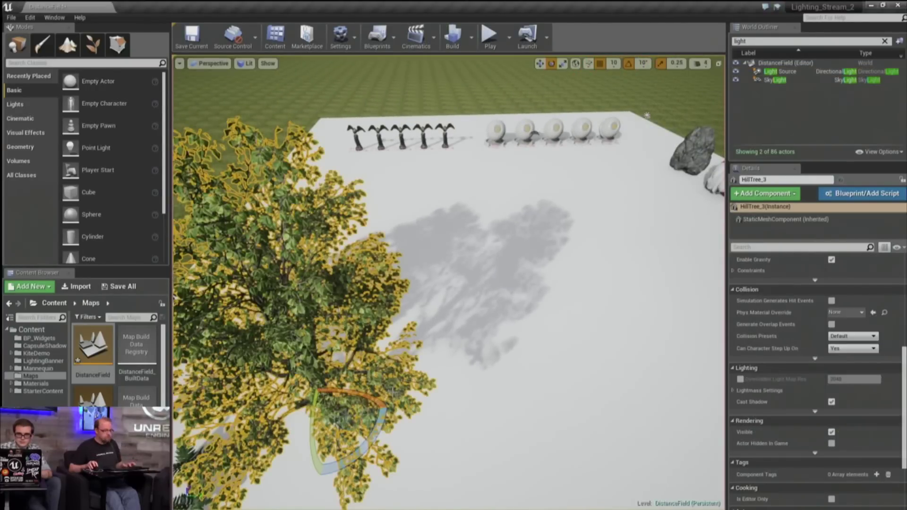
key("space")
key("space")
left_click_drag(372, 406, 452, 414)
right_click_drag(546, 375, 560, 375)
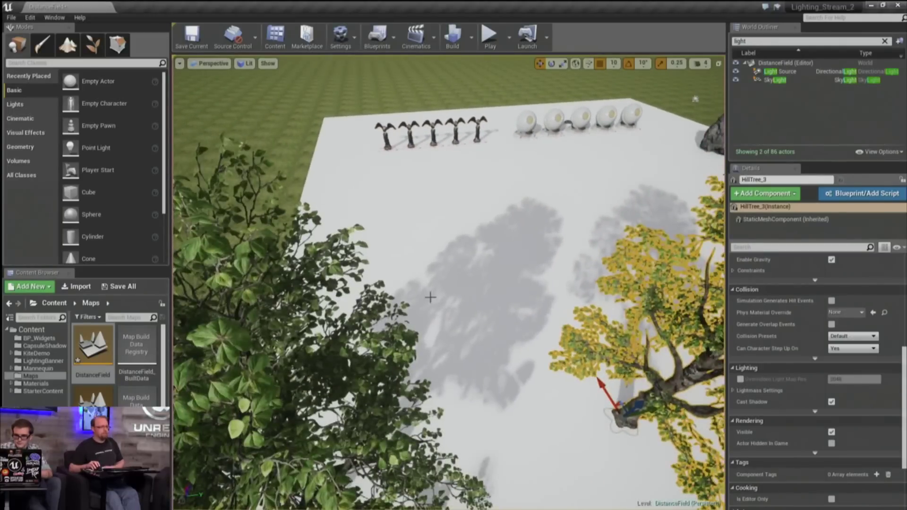
Select the HillTree_02 tree and compare the shadows of the two trees on the floor
left_click(312, 338)
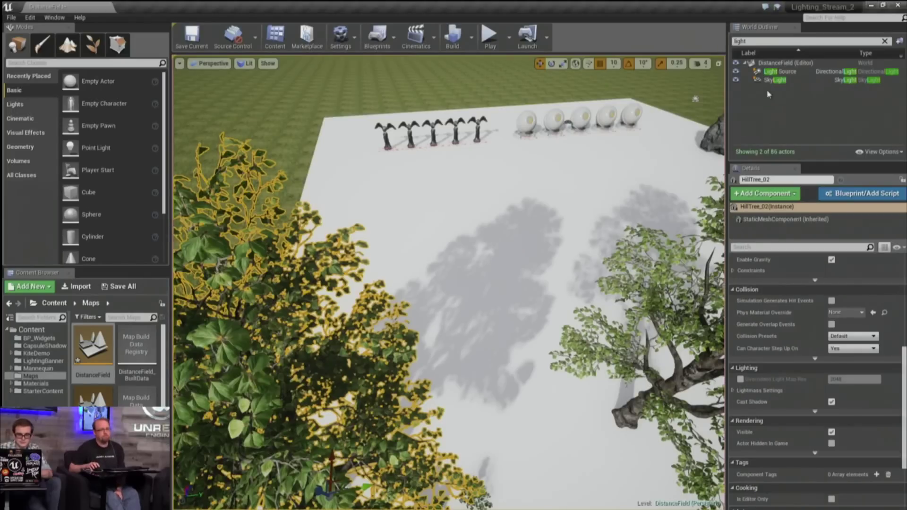
scroll(793, 354, "up", 10)
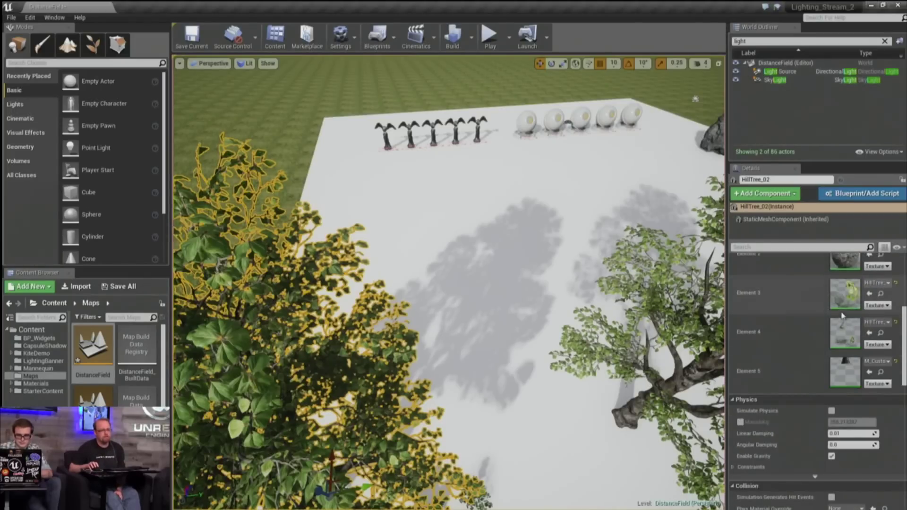
right_click_drag(580, 253, 685, 284)
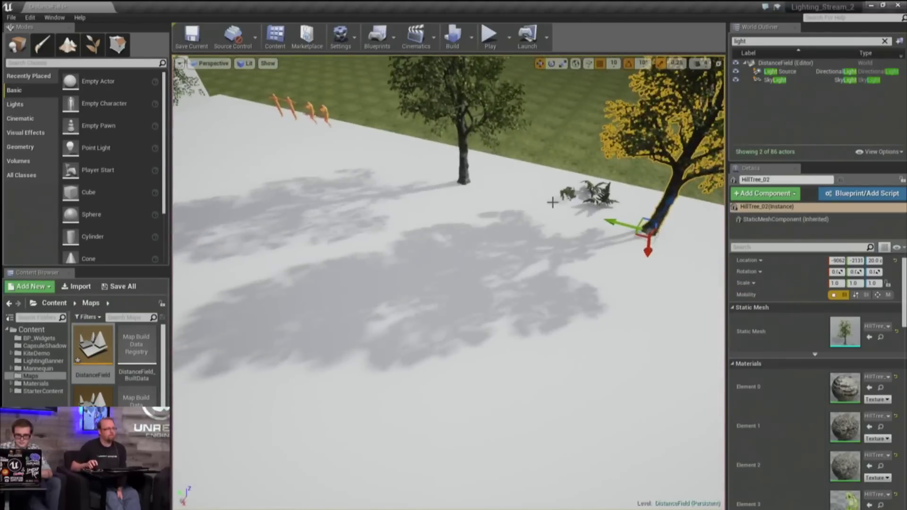
Visualize the Mesh DistanceFields in the viewport and examine both trees' distance fields from different angles
left_click(267, 63)
mouse_move(284, 295)
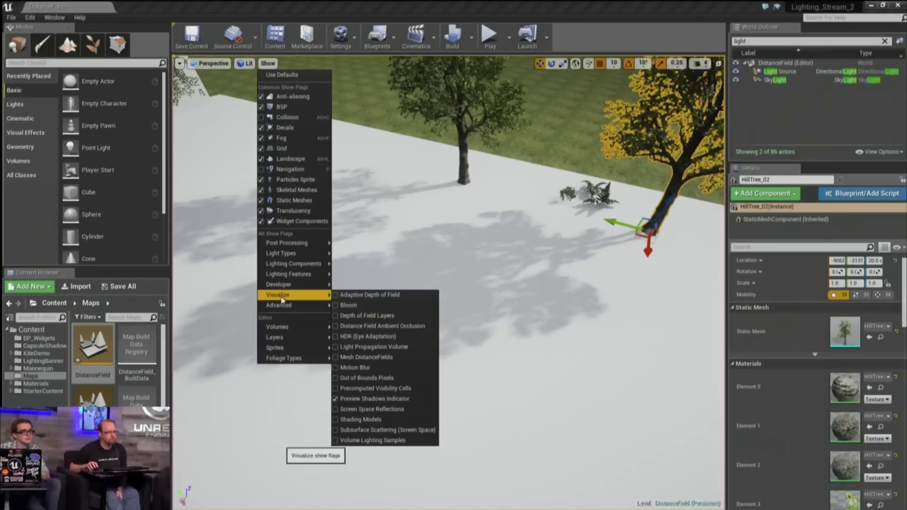
left_click(338, 357)
key("Escape")
right_click_drag(448, 283, 453, 281)
left_click(659, 378)
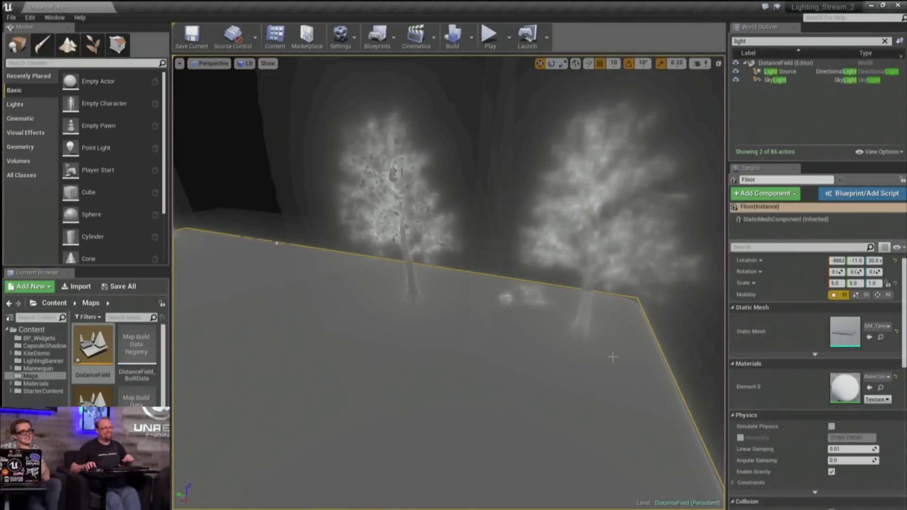
right_click_drag(449, 282, 468, 279)
key("w")
key("s")
mouse_move(458, 389)
right_mouse_down()
mouse_move(446, 394)
mouse_move(457, 389)
right_mouse_up()
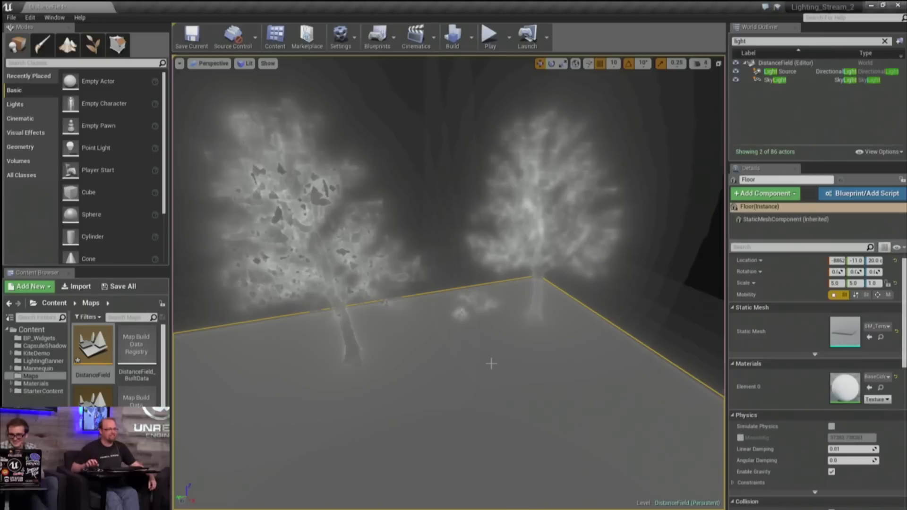
Select the HillTree_02 tree in the distance field view
left_click(550, 248)
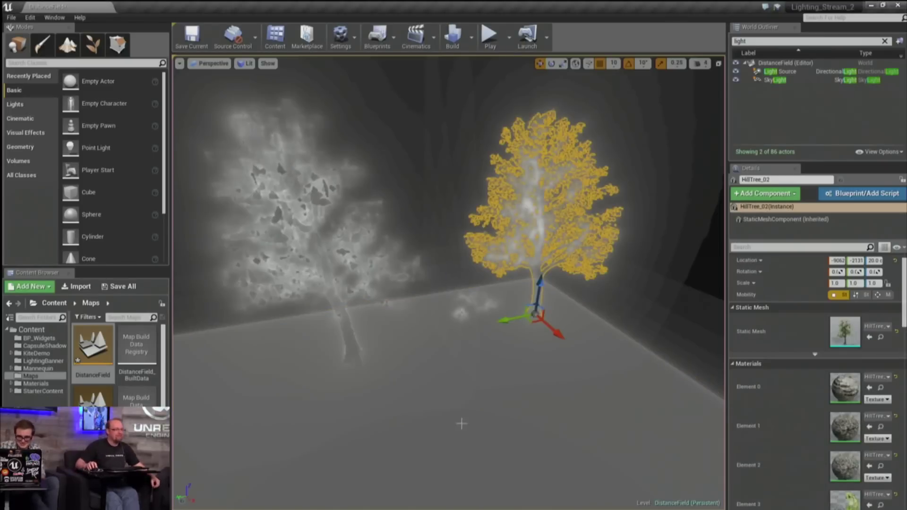
left_click(464, 403)
left_click(529, 219)
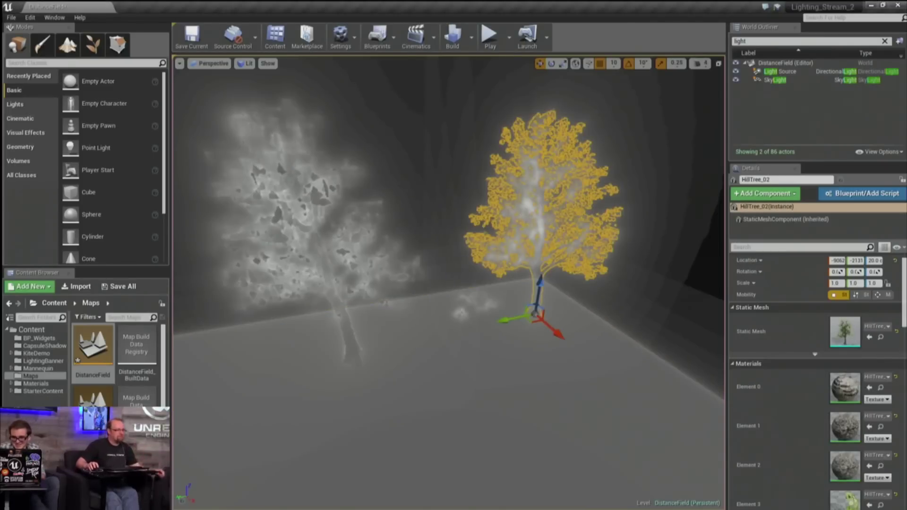
Compare the distance fields of the two trees, the floor and the small plants from several distances and angles
left_click(338, 247)
left_click(450, 380)
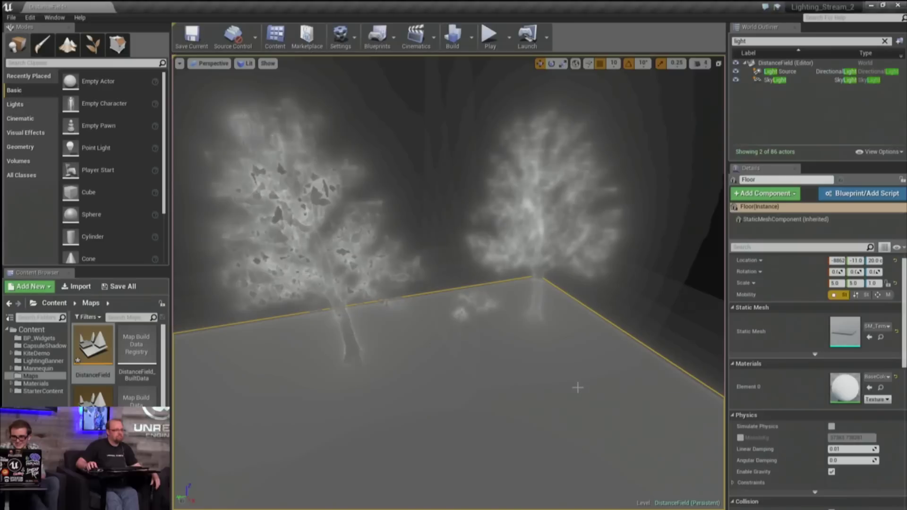
right_click_drag(491, 372, 373, 395)
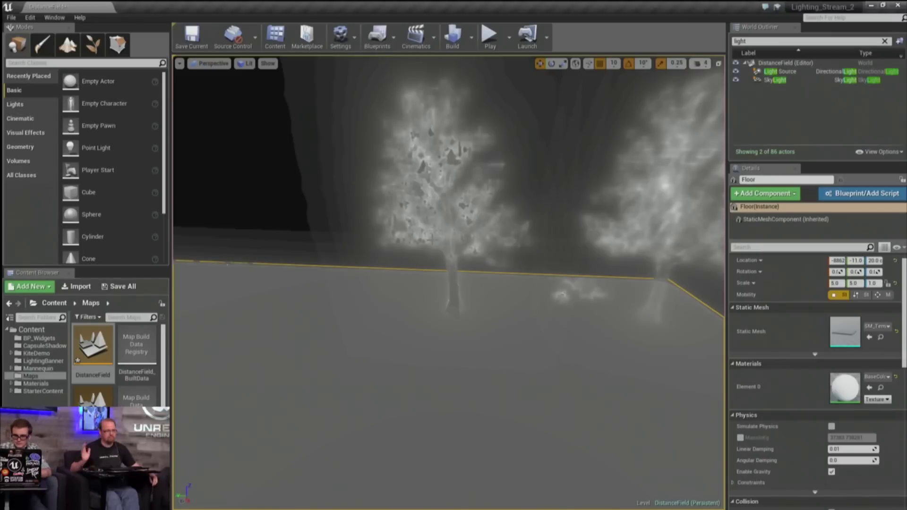
right_click_drag(467, 319, 528, 285)
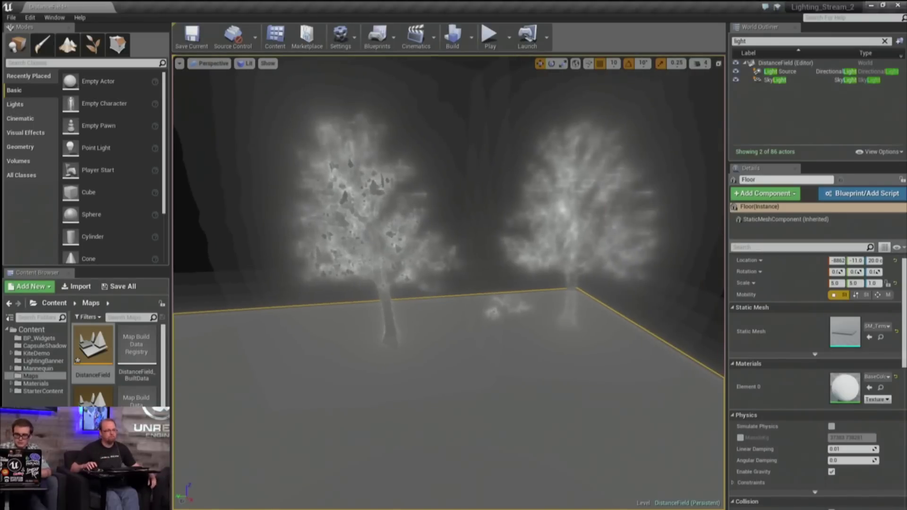
left_click(546, 211)
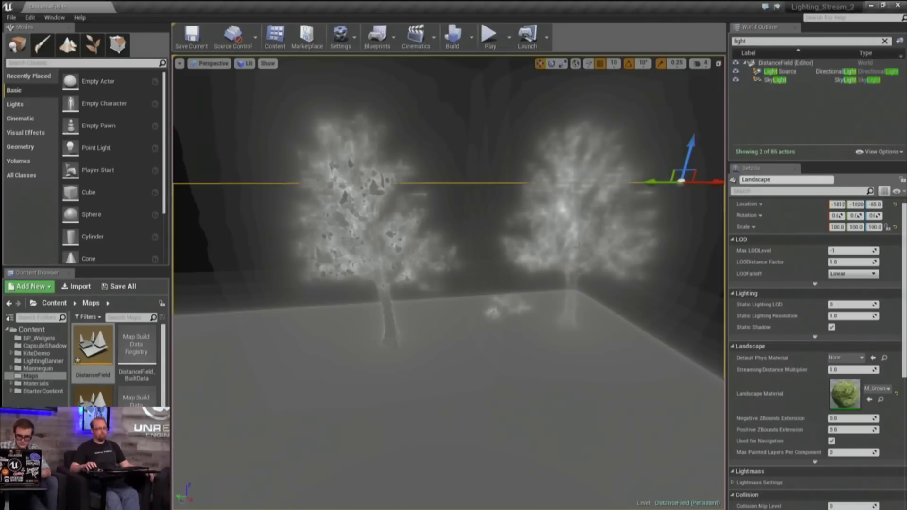
right_click_drag(538, 329, 549, 306)
key("w")
key("s")
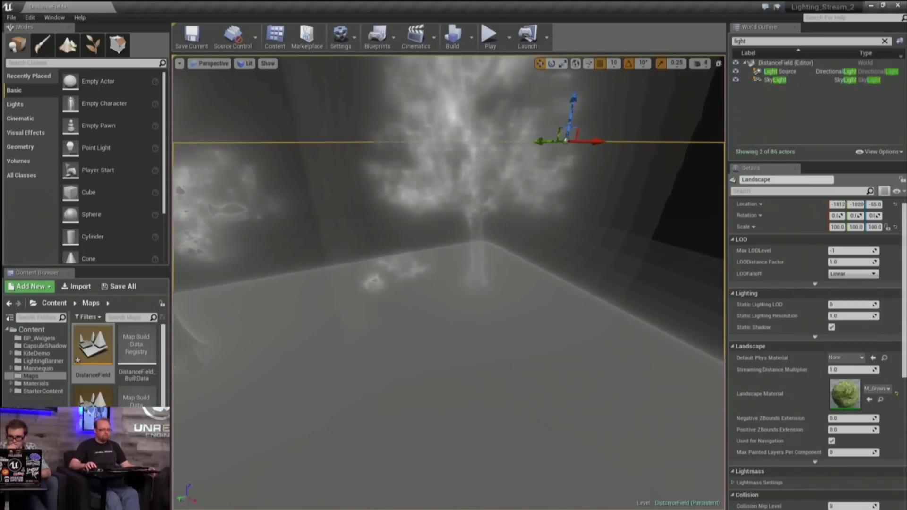
left_click_drag(549, 306, 450, 329)
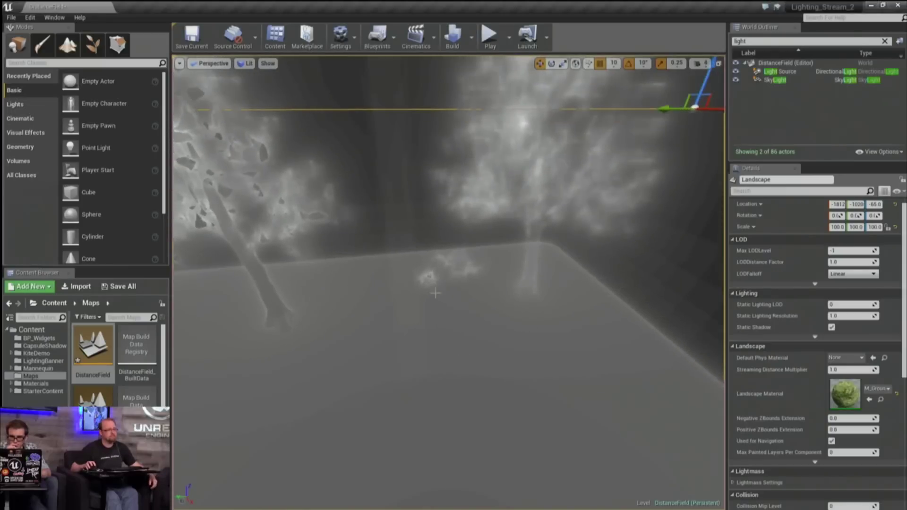
Restore the viewport's default show flags and examine the shadows of both trees on the floor
left_click(272, 67)
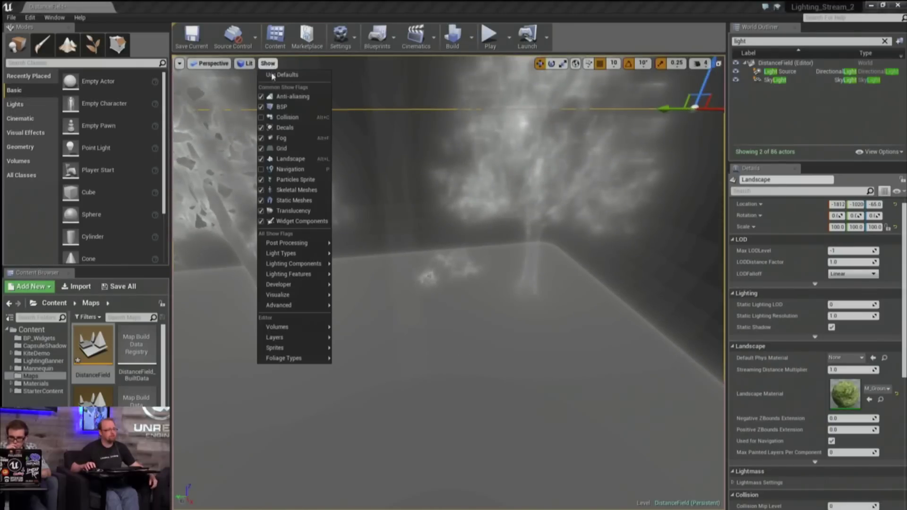
left_click(237, 75)
left_click(261, 66)
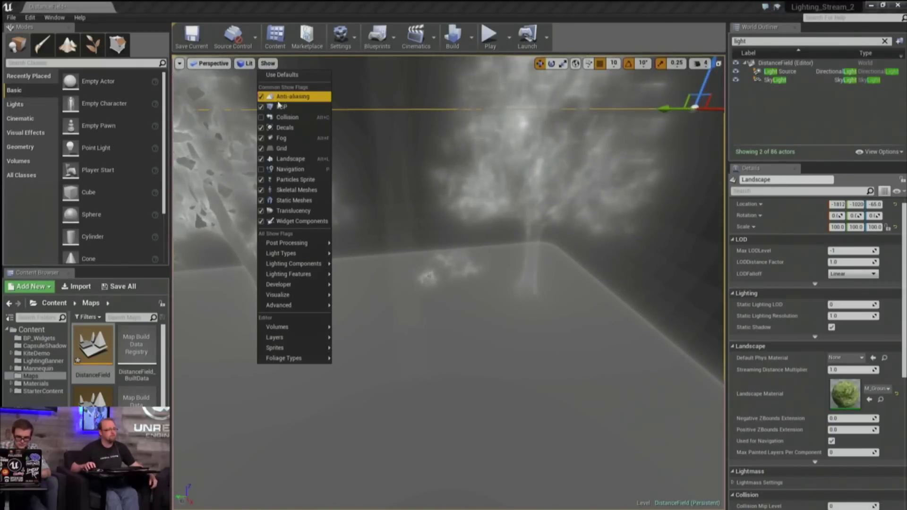
left_click(275, 77)
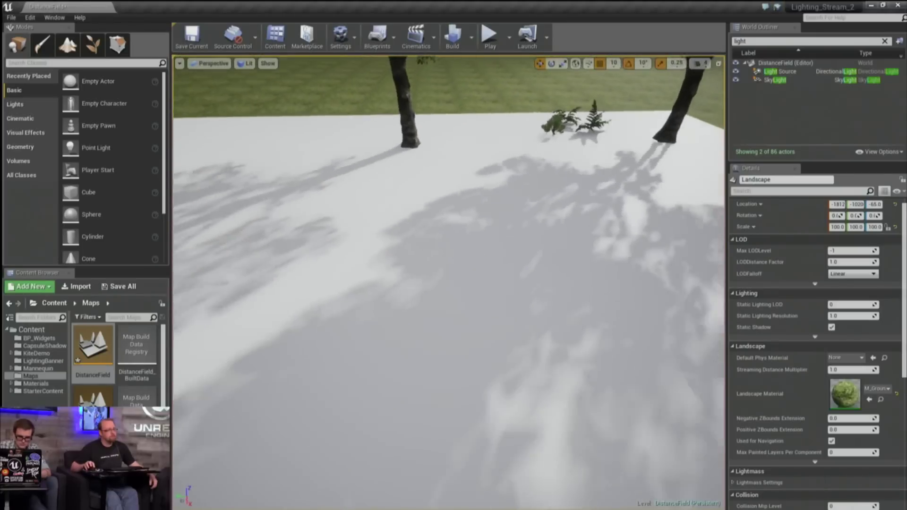
mouse_move(344, 246)
right_mouse_down()
mouse_move(307, 255)
mouse_move(344, 246)
right_mouse_up()
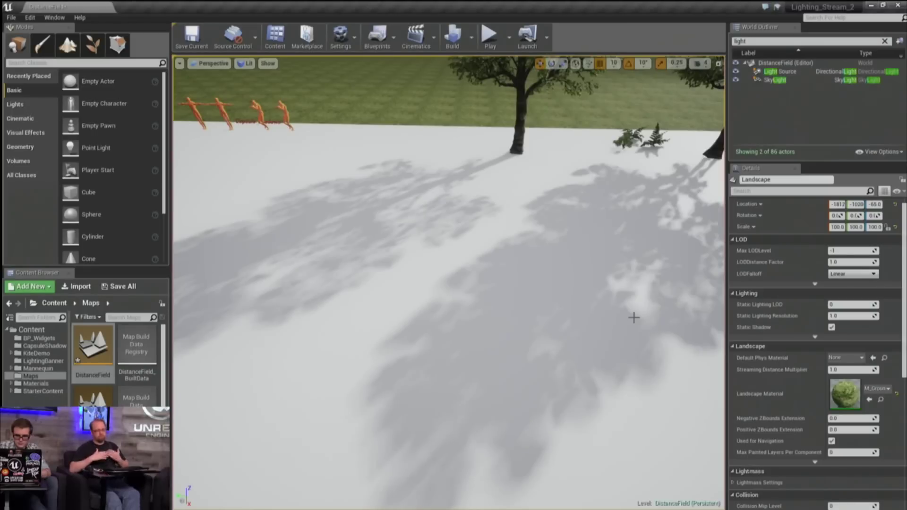
left_click_drag(535, 326, 518, 275)
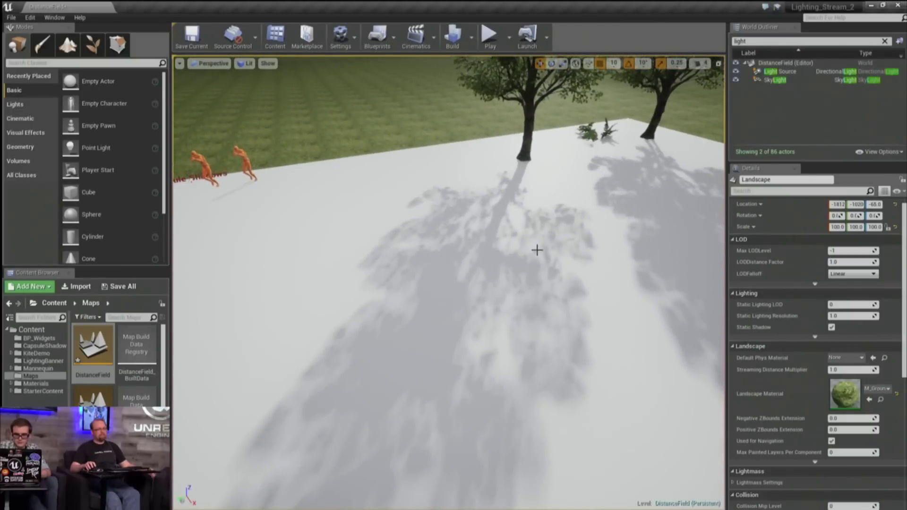
mouse_move(535, 255)
right_mouse_down()
mouse_move(534, 217)
mouse_move(535, 256)
right_mouse_up()
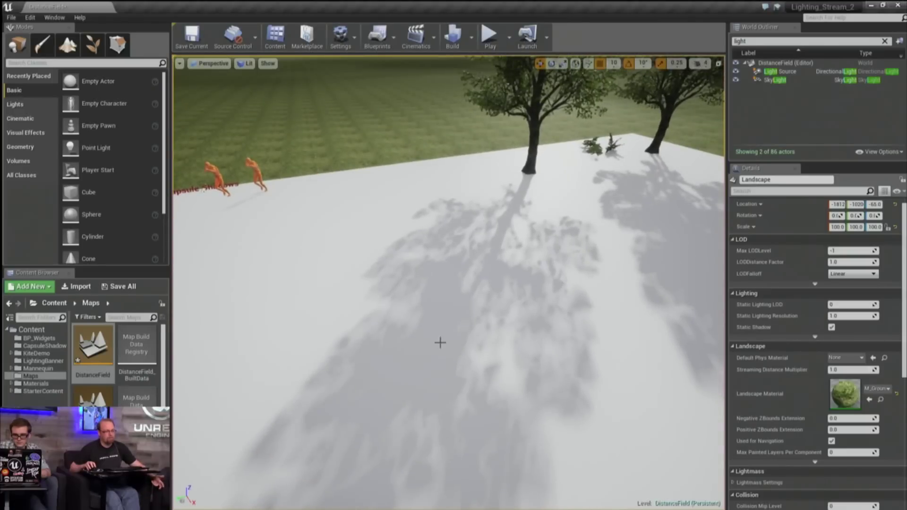
left_click_drag(520, 249, 520, 249)
left_click_drag(586, 267, 586, 267)
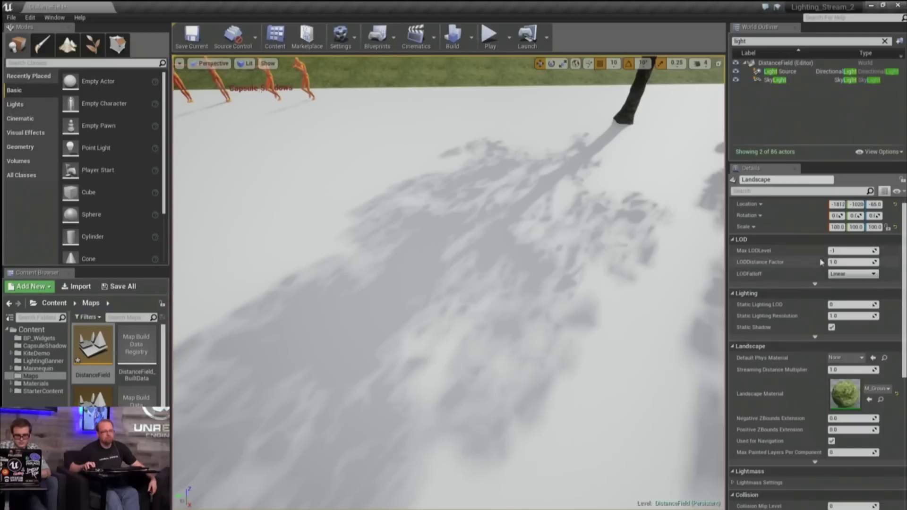
Open the HillTree_3 tree's static mesh, review the distance field options in its LOD0 build settings, and close the mesh editor
scroll(823, 263, "up", 1)
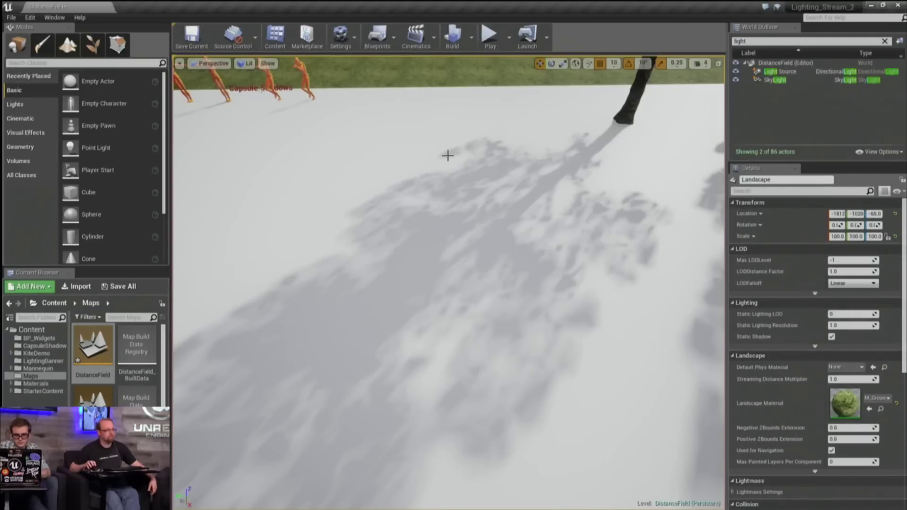
left_click(639, 95)
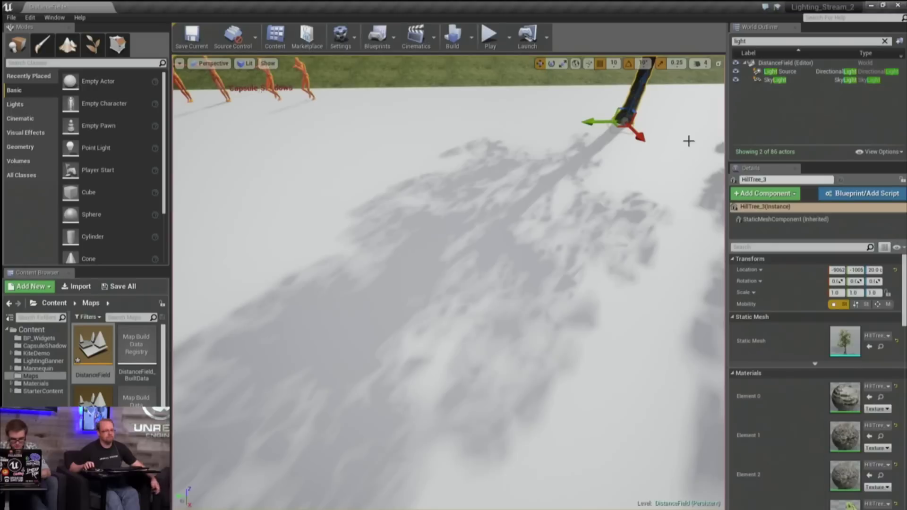
double_click(844, 344)
left_click_drag(471, 295, 455, 94)
scroll(621, 283, "down", 5)
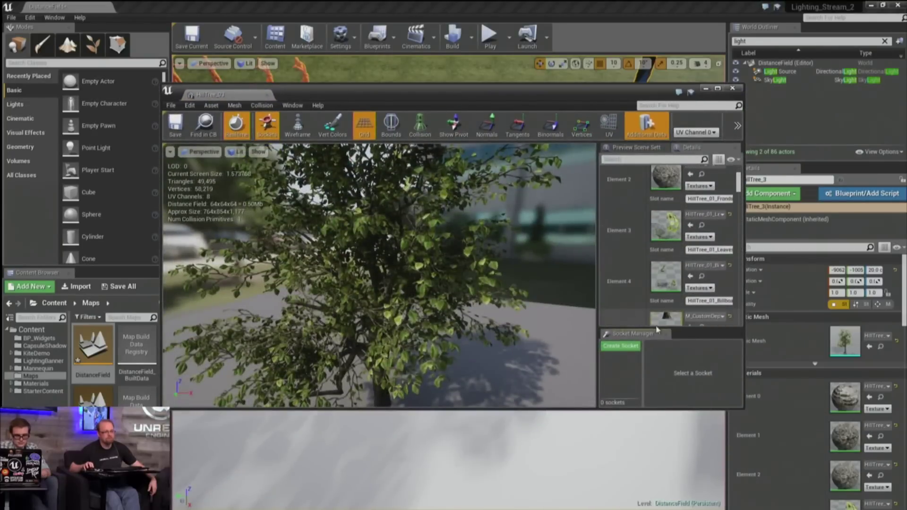
scroll(657, 332, "down", 8)
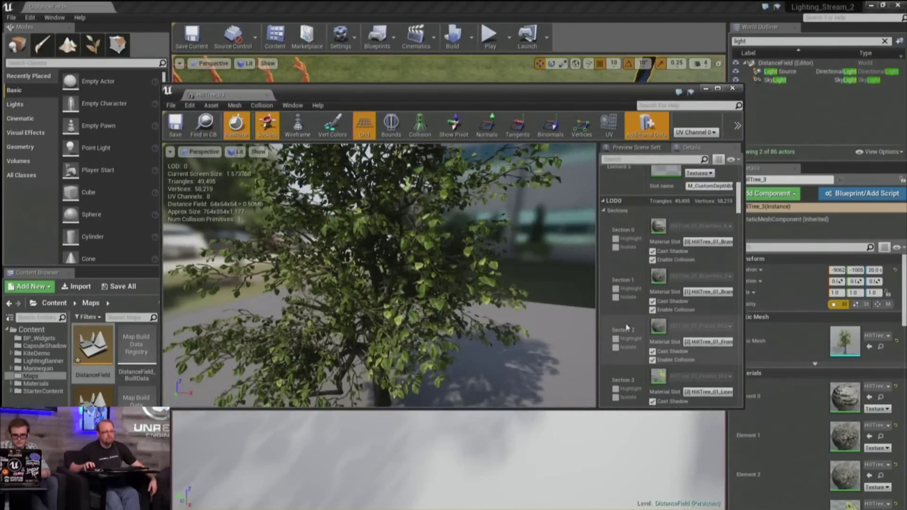
scroll(631, 334, "down", 3)
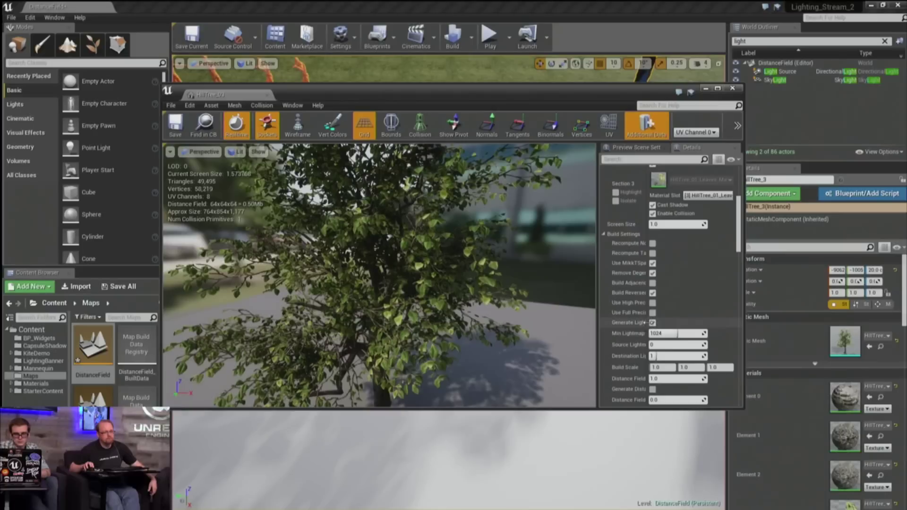
left_click_drag(646, 314, 698, 315)
scroll(673, 346, "down", 5)
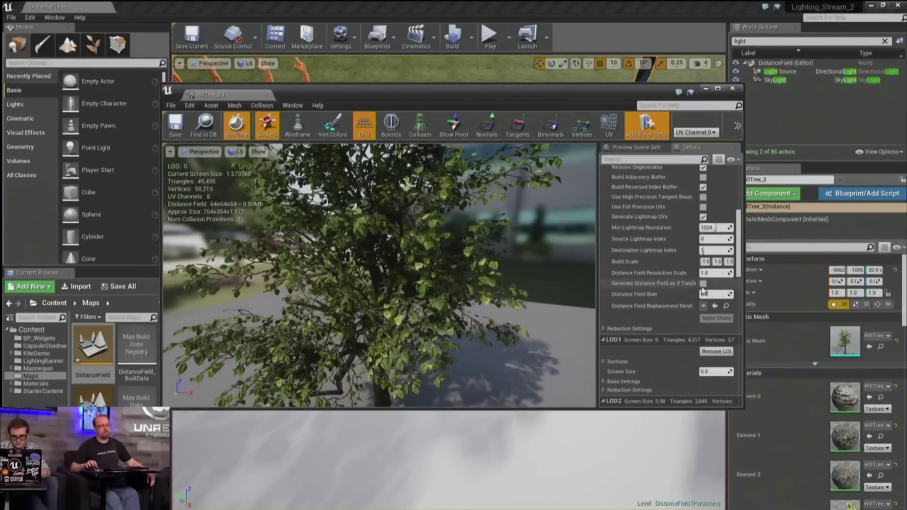
left_click(732, 89)
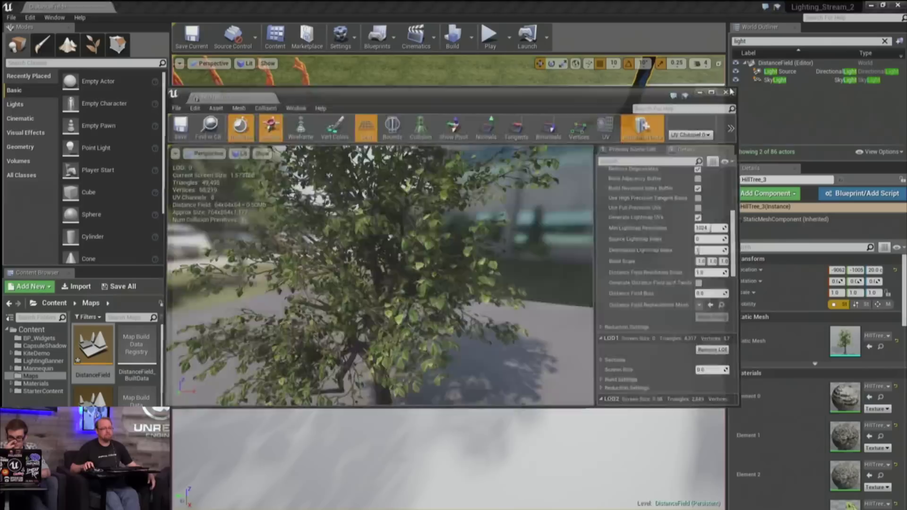
Compare the floor shadows of the two trees from the front and from above
right_click_drag(546, 215, 615, 192)
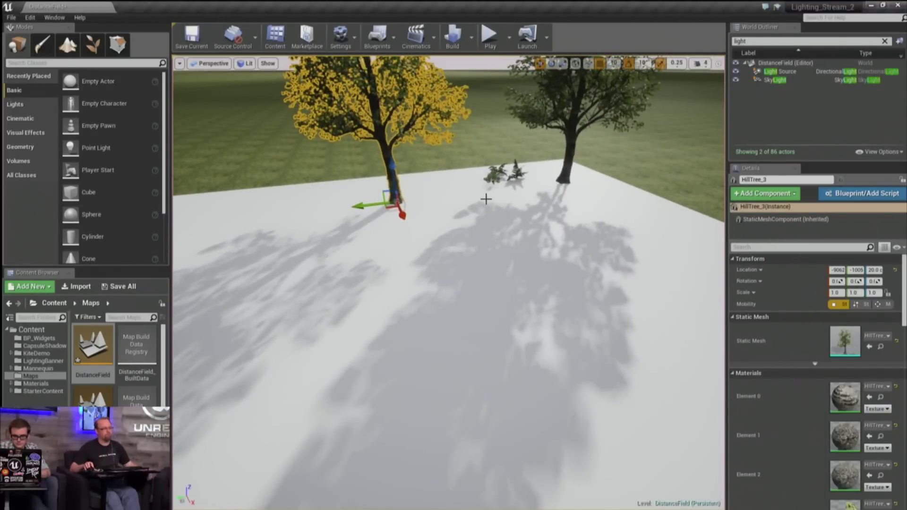
right_click_drag(376, 237, 407, 244)
left_click_drag(518, 195, 564, 276)
right_click_drag(565, 276, 515, 231)
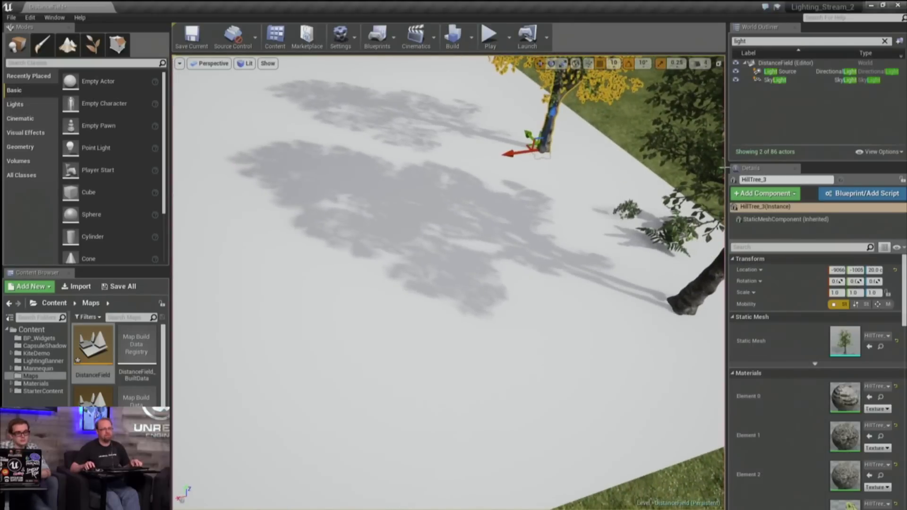
Set the Light Source's Dynamic Shadow Distance for movable lights to 2500 in the Cascaded Shadow Maps settings
left_click(791, 71)
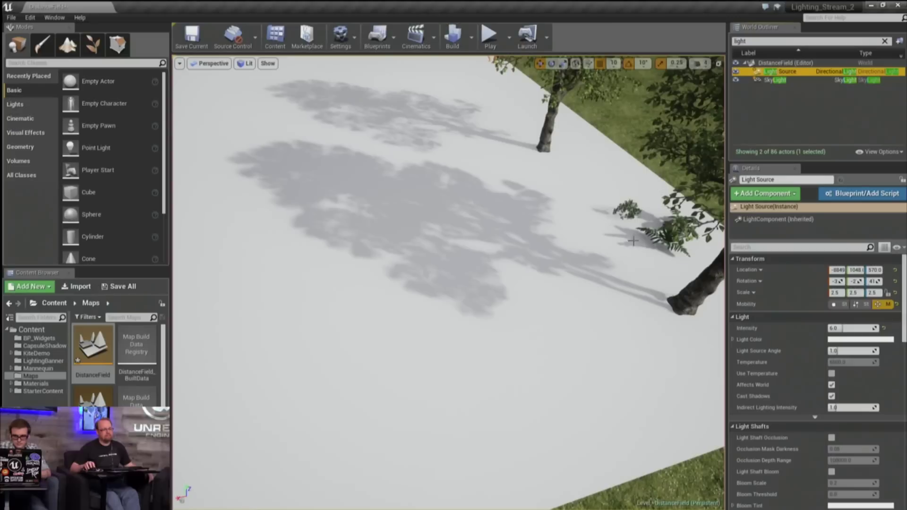
right_click_drag(654, 317, 655, 318)
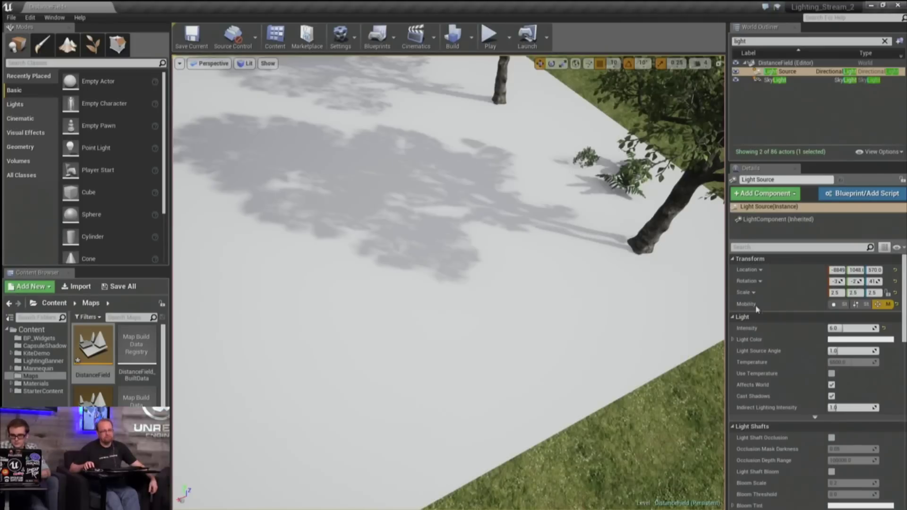
mouse_move(616, 326)
right_mouse_down()
mouse_move(567, 326)
mouse_move(581, 378)
mouse_move(605, 402)
mouse_move(595, 331)
mouse_move(585, 387)
mouse_move(581, 364)
mouse_move(586, 331)
mouse_move(612, 318)
right_mouse_up()
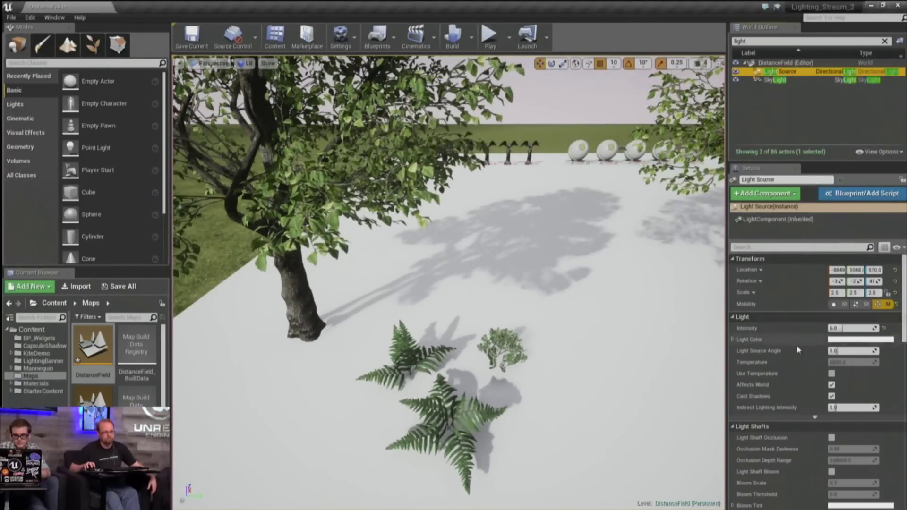
scroll(799, 347, "down", 5)
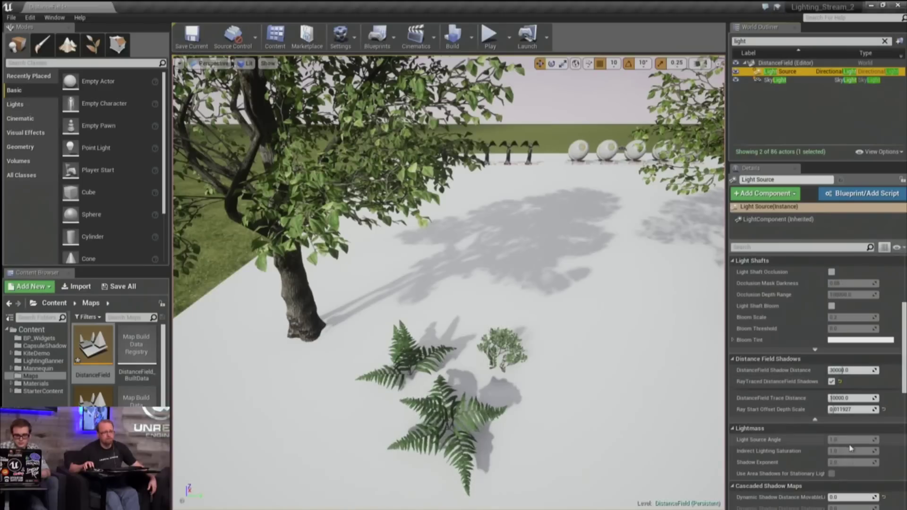
scroll(849, 447, "down", 1)
left_click_drag(848, 466, 854, 467)
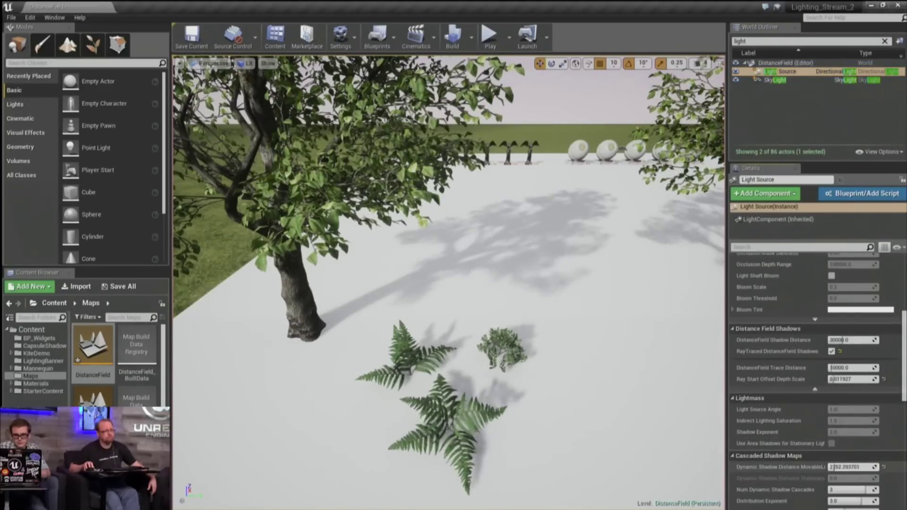
left_click(852, 467)
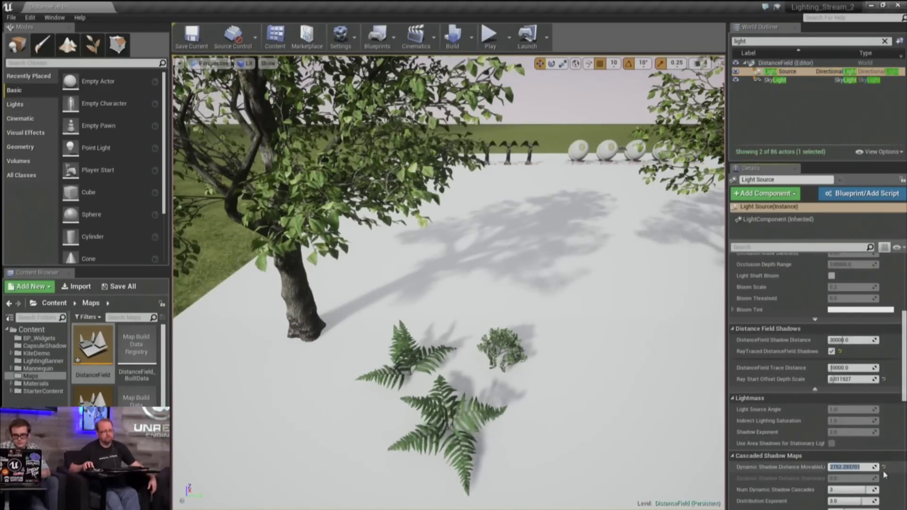
type("2500")
key("Return")
Examine how the tree and fern shadows change between a distant view of the whole floor and close range
mouse_move(448, 282)
right_mouse_down()
mouse_move(397, 289)
mouse_move(477, 291)
mouse_move(444, 292)
right_mouse_up()
key("s")
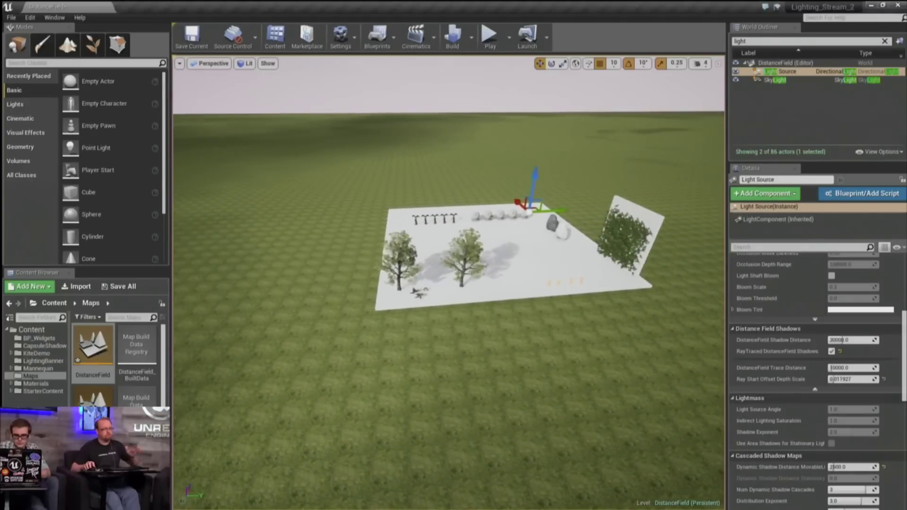
scroll(449, 284, "up", 10)
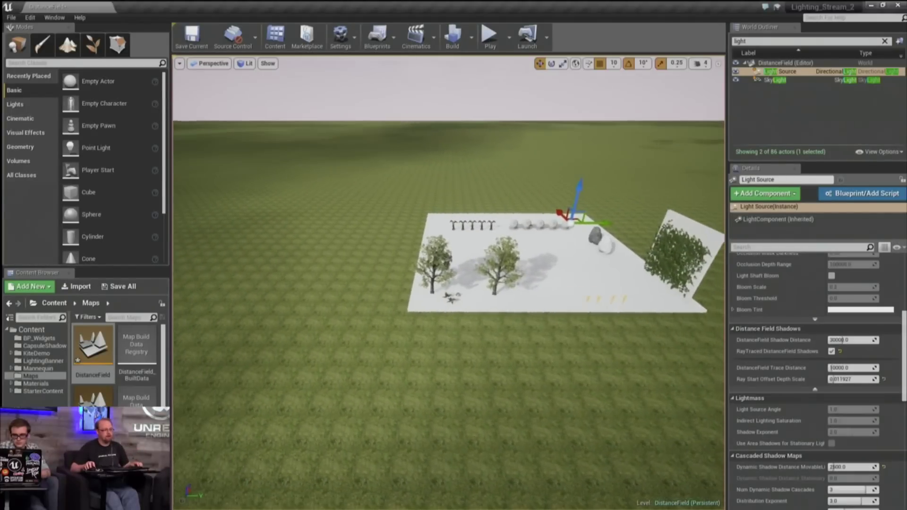
right_click_drag(449, 284, 444, 248)
scroll(449, 283, "down", 10)
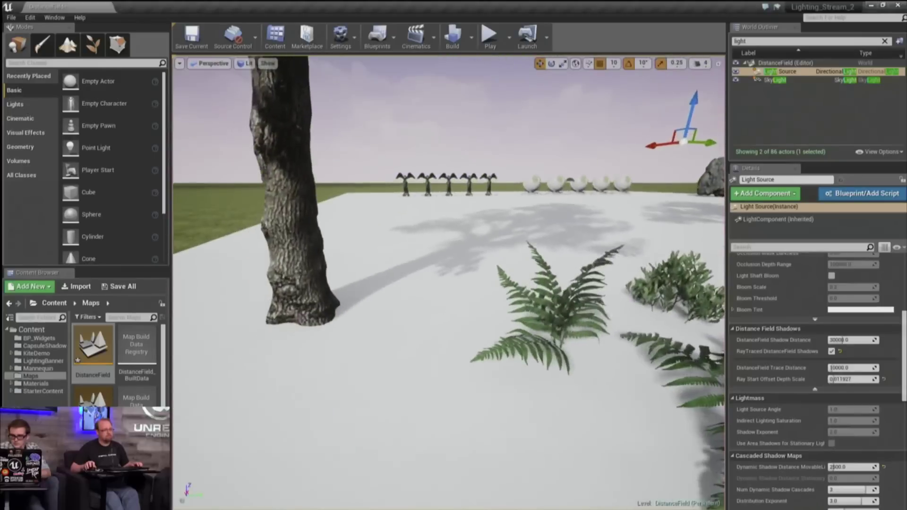
left_click_drag(449, 283, 402, 312)
mouse_move(402, 312)
right_mouse_down()
mouse_move(402, 298)
mouse_move(403, 308)
right_mouse_up()
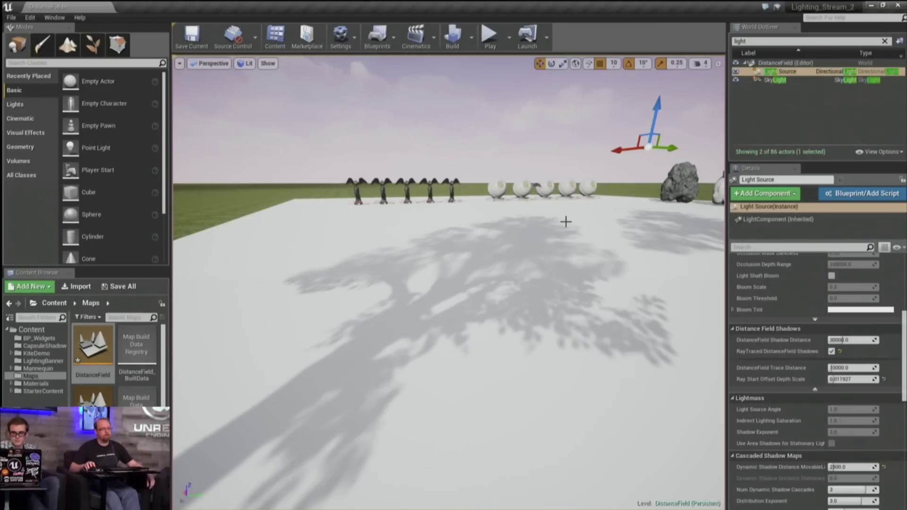
right_click_drag(428, 315, 428, 315)
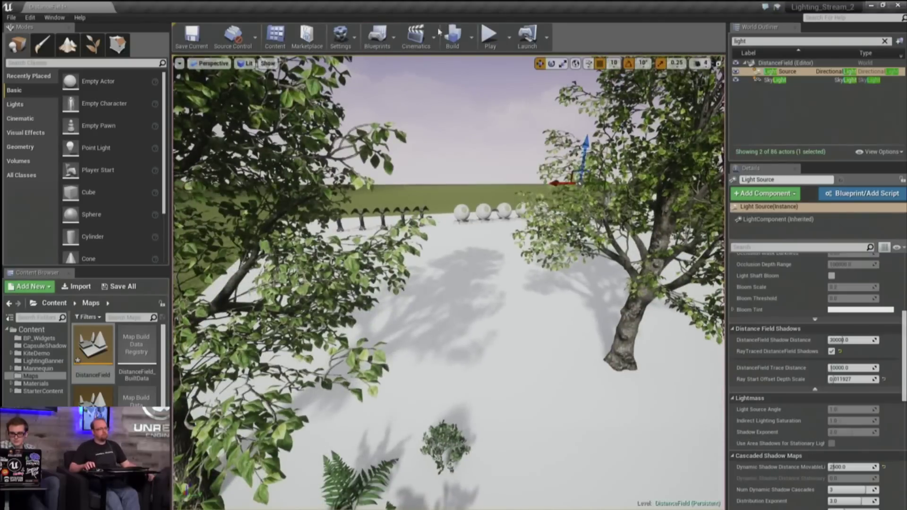
Start play mode and view the tree and fern shadows from close range and from beyond the floor's edge
left_click(491, 34)
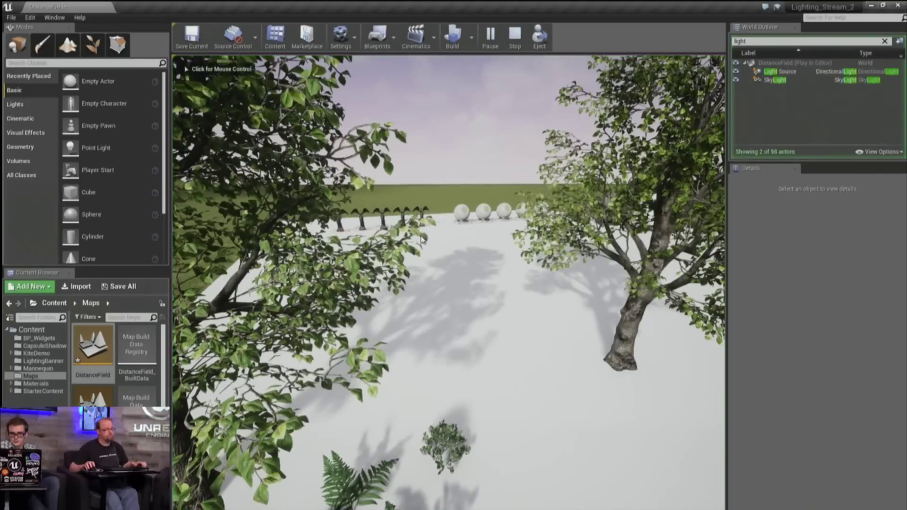
left_click(454, 243)
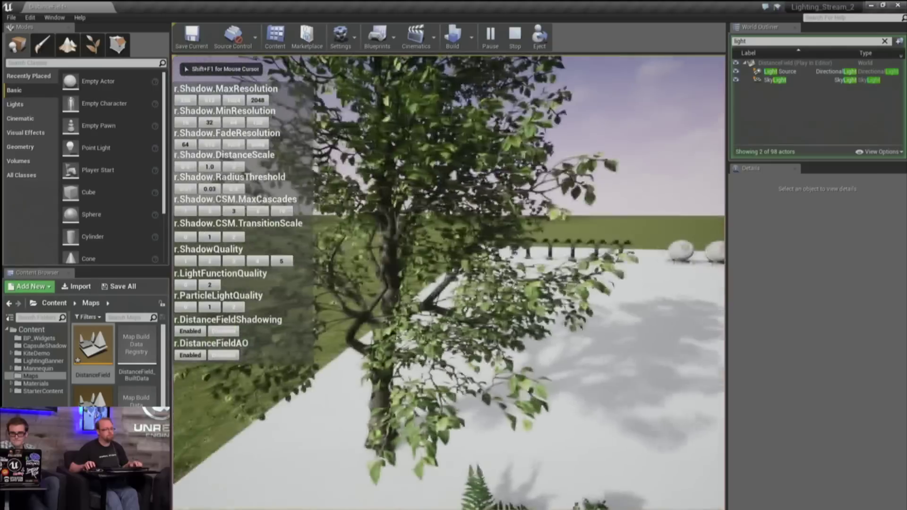
key("grave")
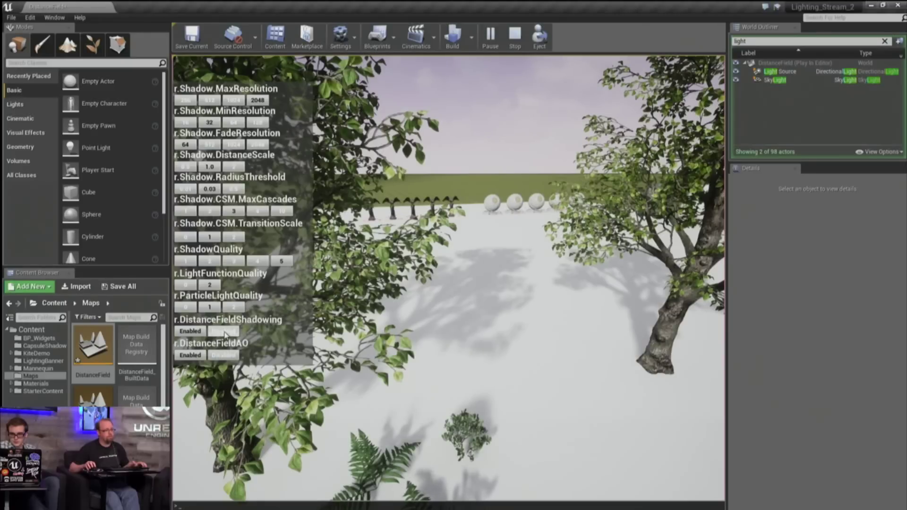
key("grave")
type("s")
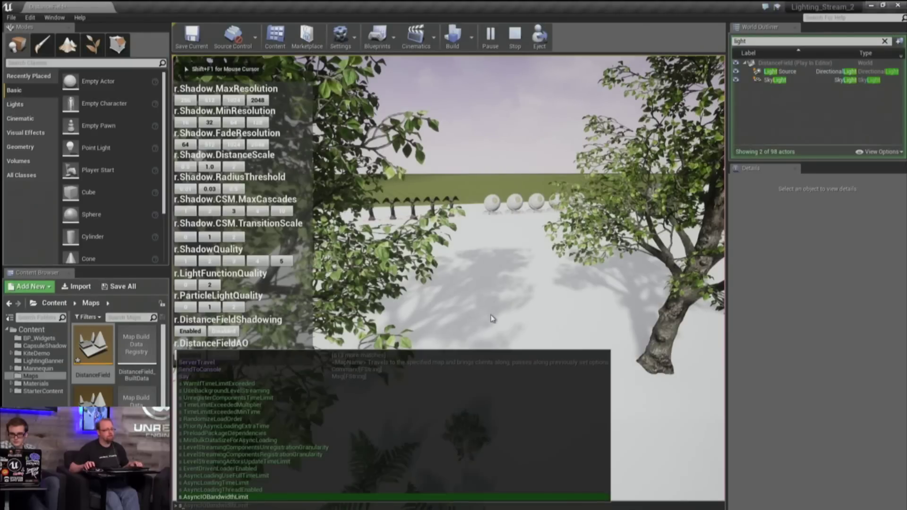
left_click(501, 288)
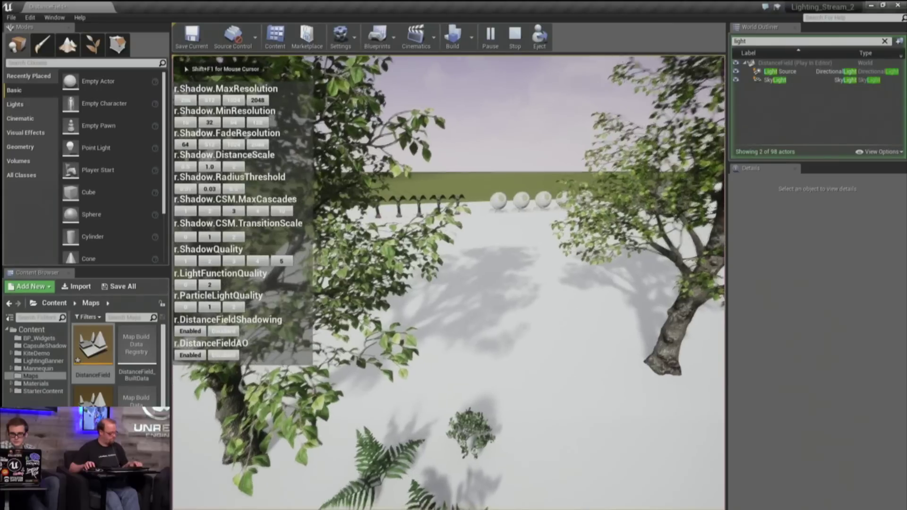
key("s")
key("w")
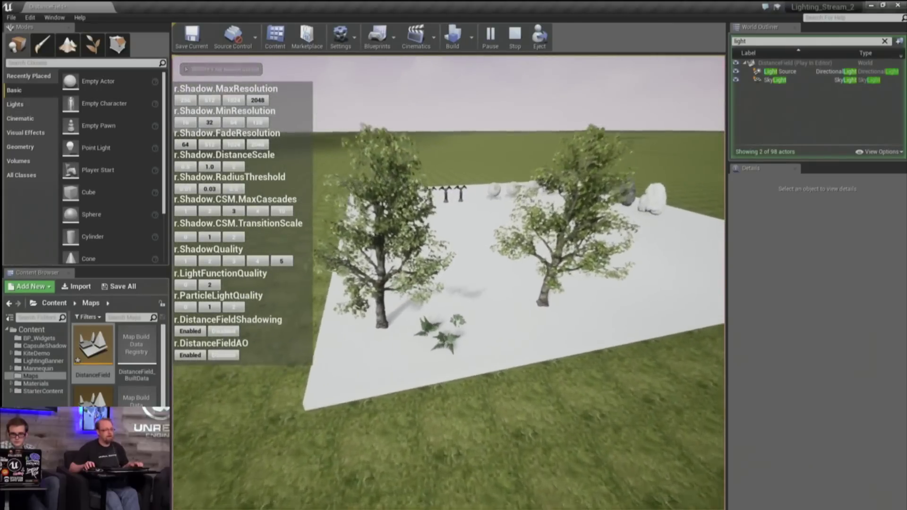
Toggle r.DistanceFieldShadowing between disabled and enabled to compare the tree shadows, and end the play session
key("grave")
type("s")
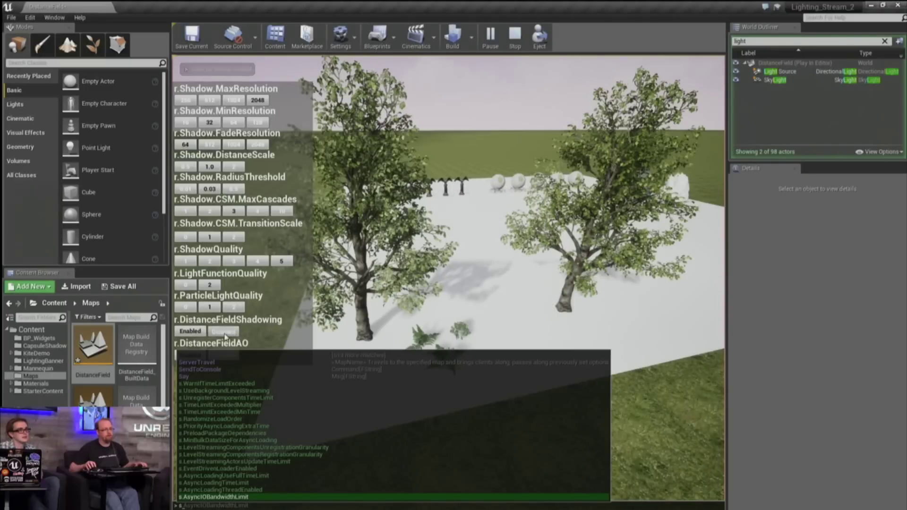
left_click(191, 332)
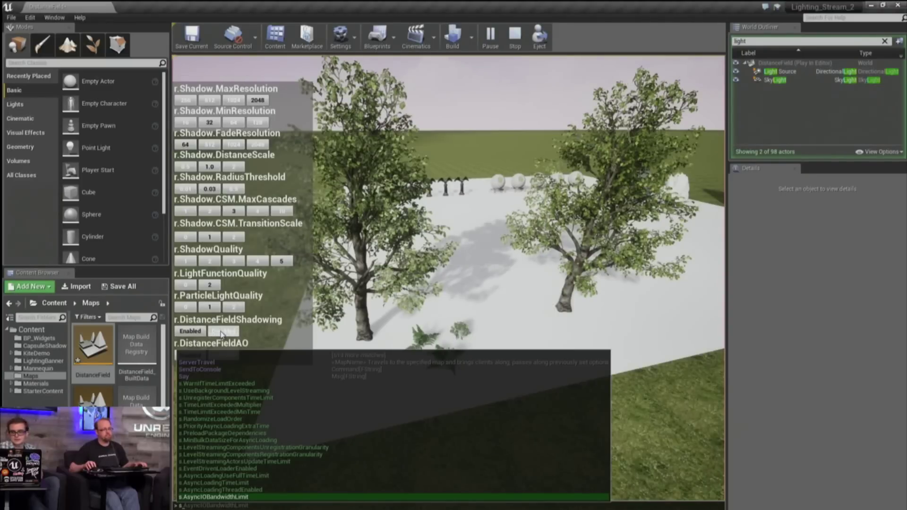
left_click(222, 333)
left_click(190, 331)
key("grave")
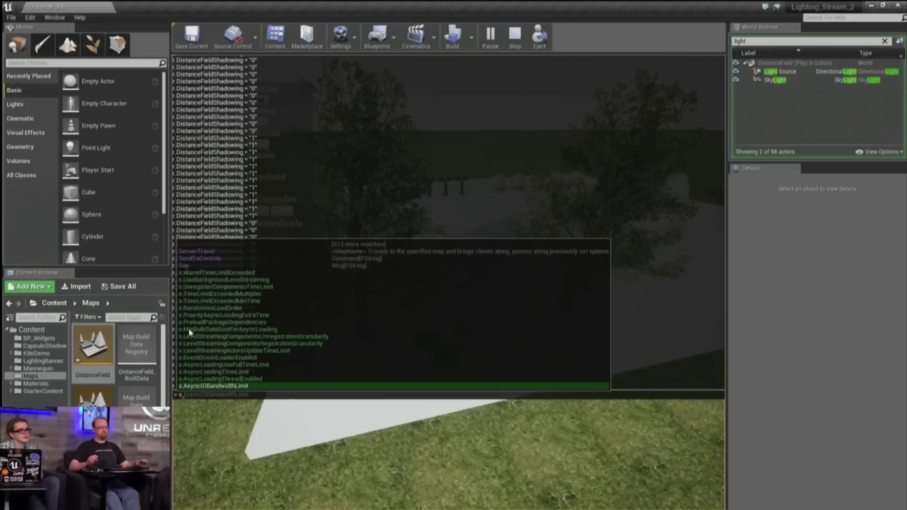
key("grave")
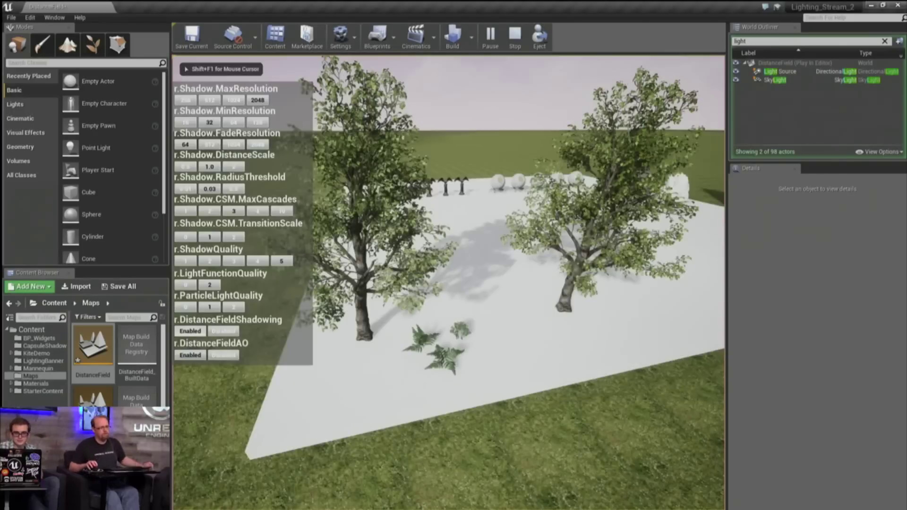
key("Escape")
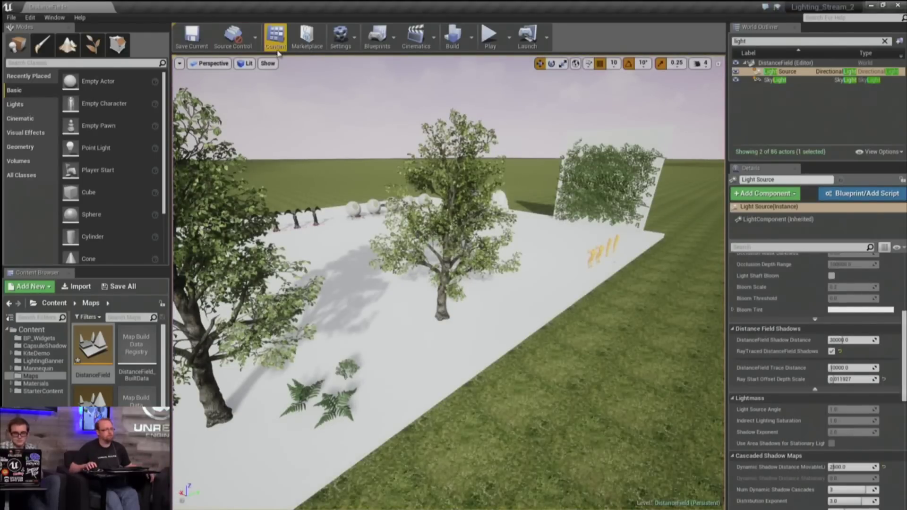
Set the overall engine scalability quality to Epic and look over the preview rendering levels
left_click(341, 40)
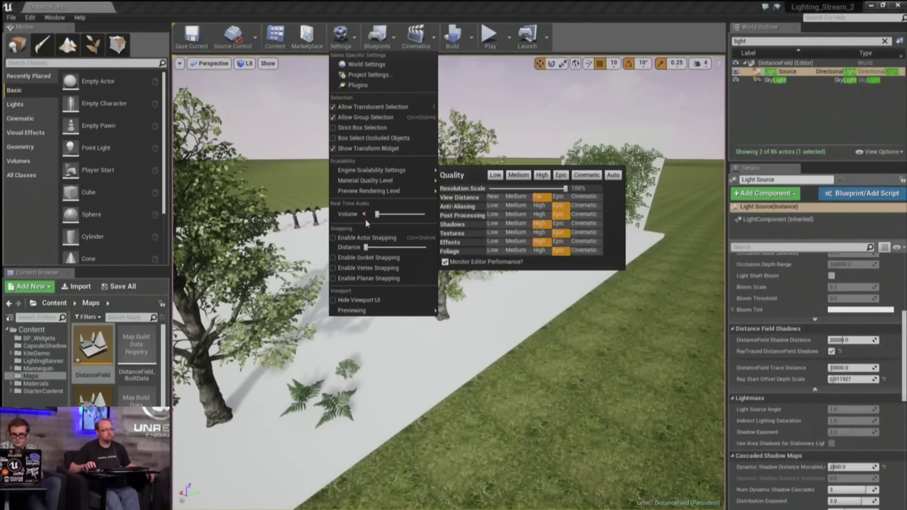
mouse_move(378, 170)
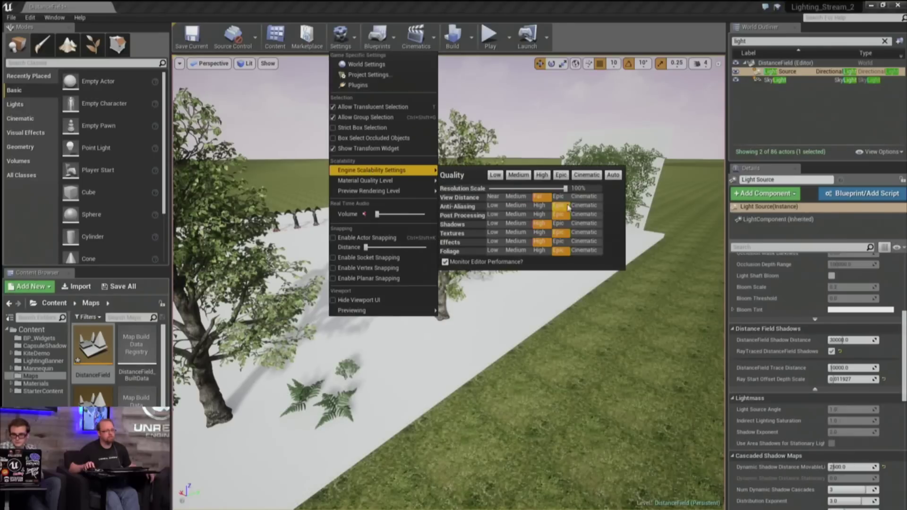
left_click(562, 175)
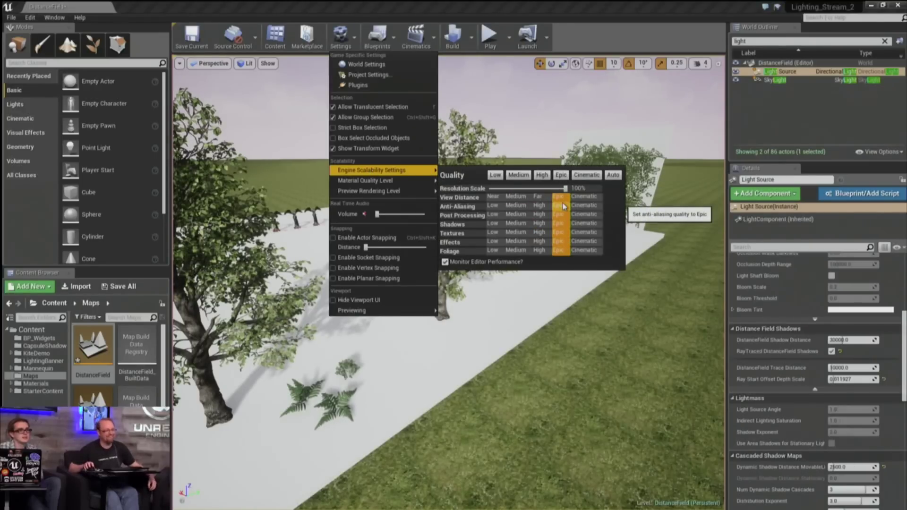
mouse_move(395, 197)
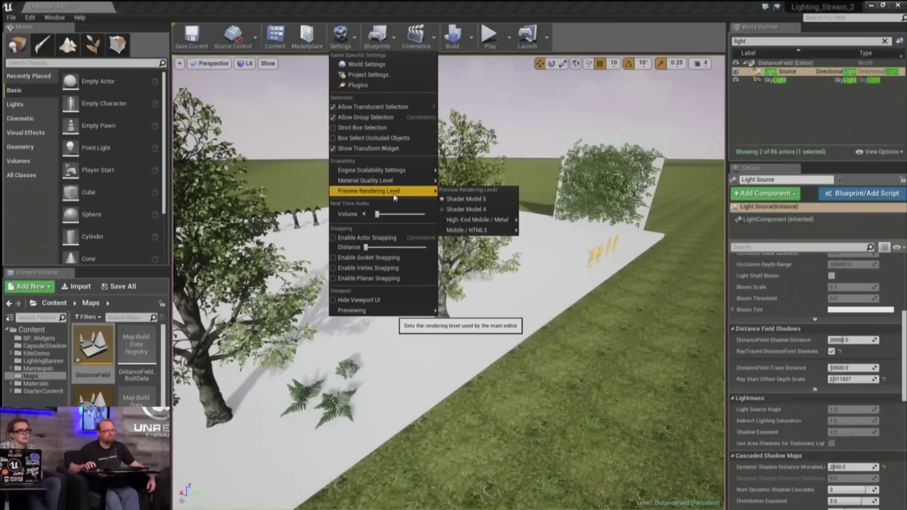
mouse_move(385, 173)
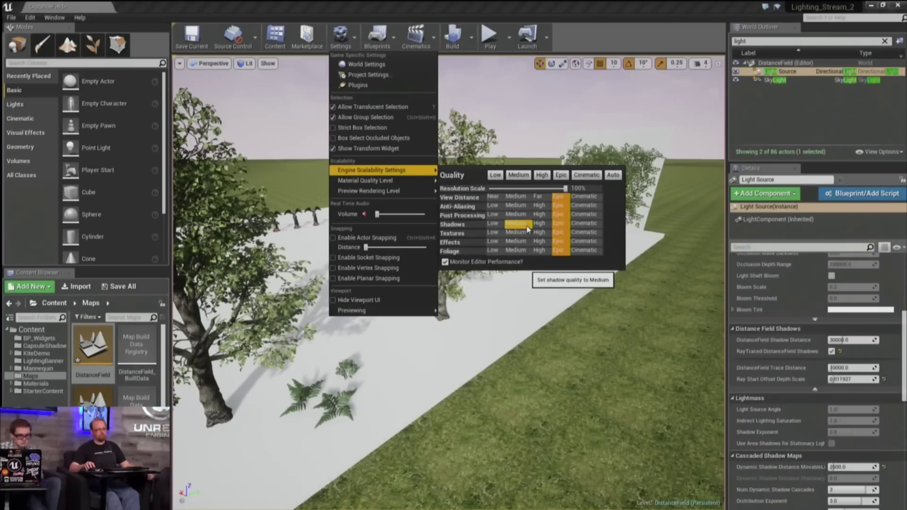
Examine the floor shadows of the four mannequins at the Capsule Shadows label from several angles and distances
right_click_drag(486, 325, 471, 376)
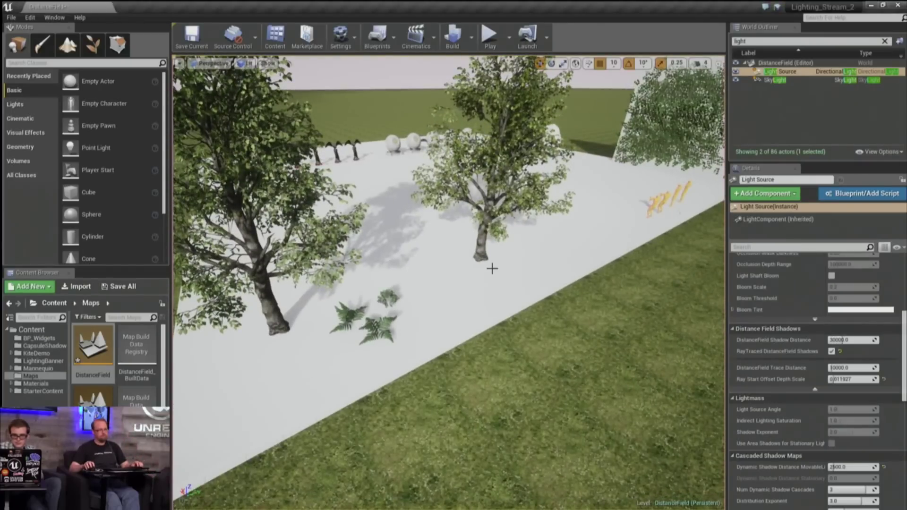
left_click_drag(490, 293, 490, 297)
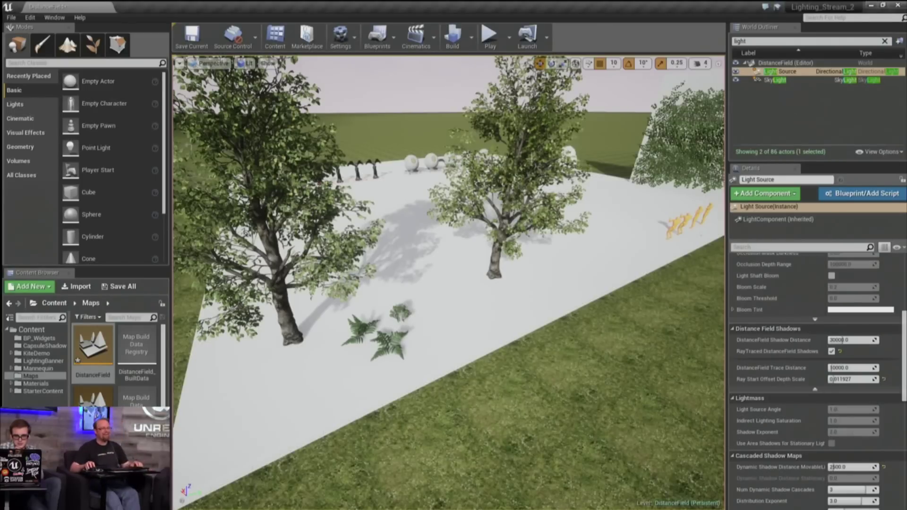
right_click_drag(529, 135, 532, 204)
key("w")
key("d")
key("s")
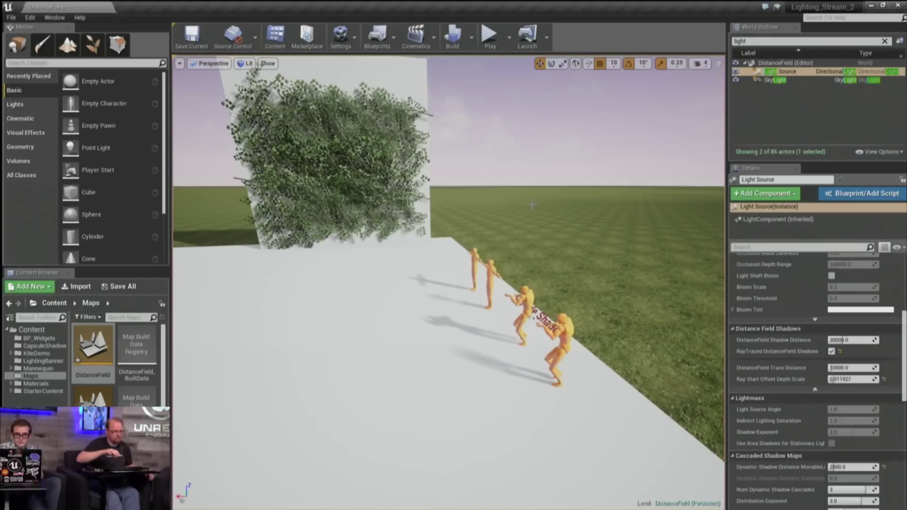
right_click_drag(531, 204, 465, 254)
key("d")
key("w")
key("s")
key("w")
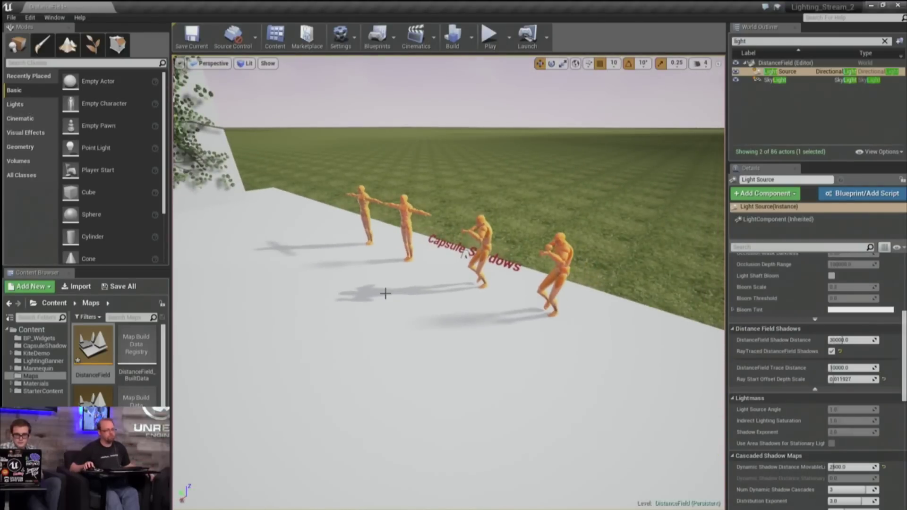
key("a")
right_click_drag(392, 304, 467, 328)
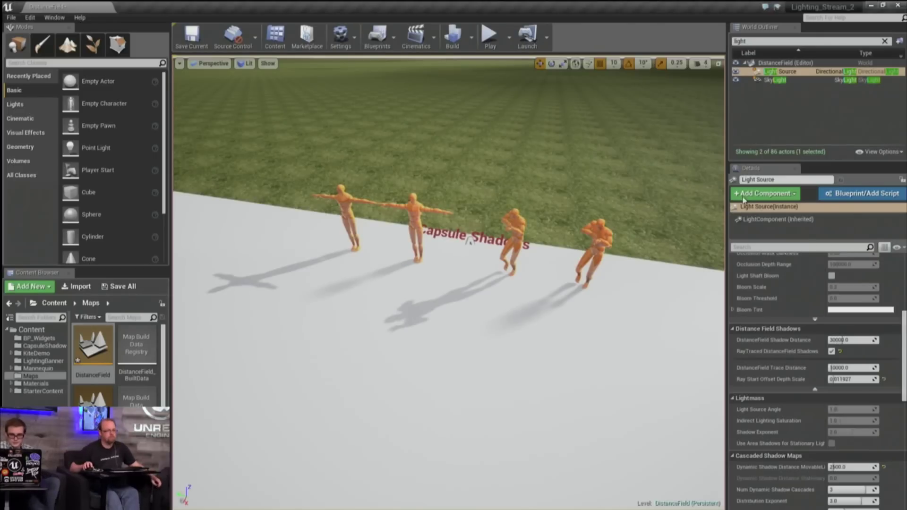
right_click_drag(472, 265, 612, 295)
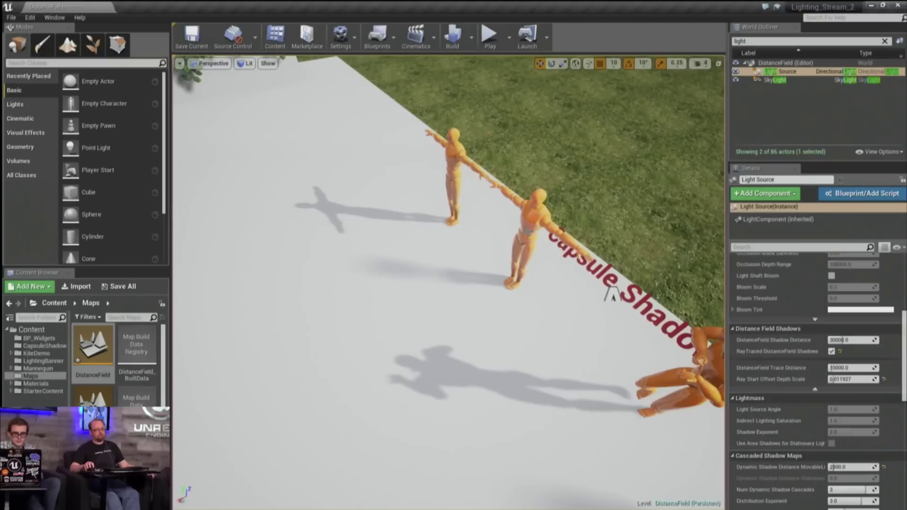
Select the TutorialTPP2 mannequin in the level and open its skeletal mesh for editing
left_click(783, 71)
left_click(534, 208)
scroll(808, 332, "up", 5)
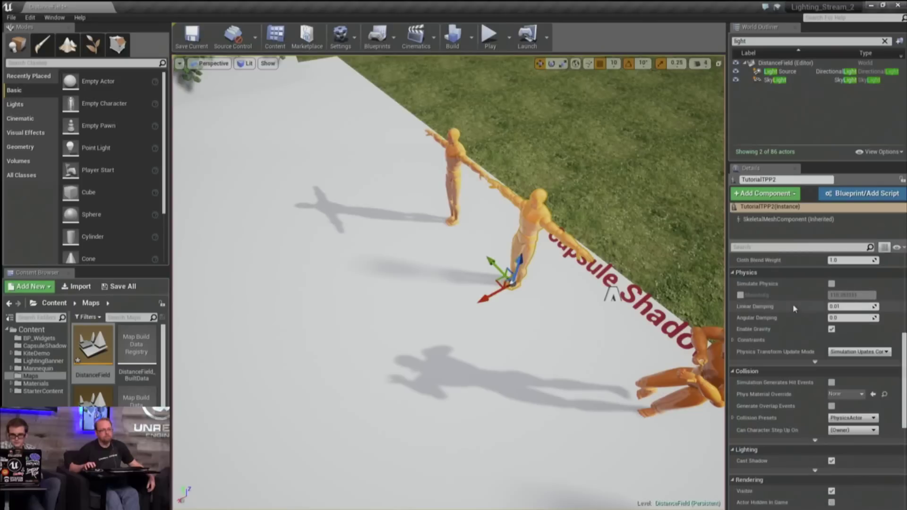
double_click(848, 342)
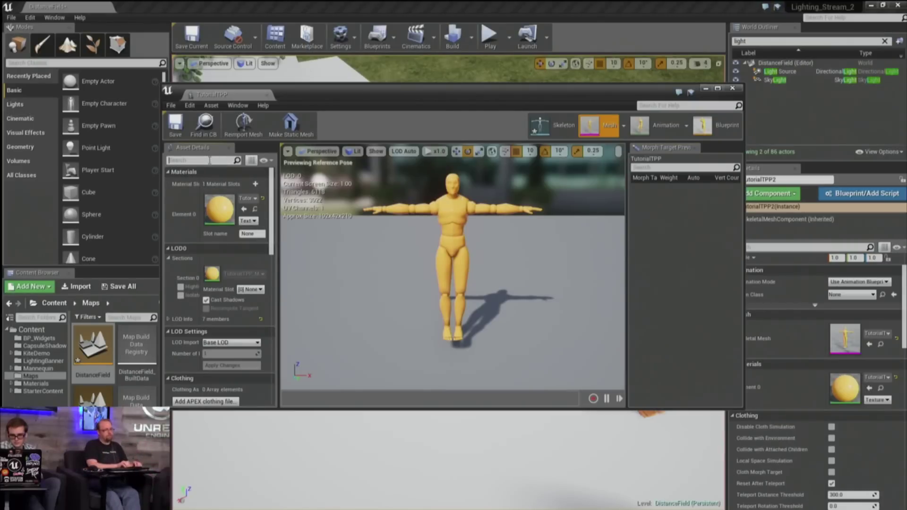
Filter the mesh's asset details for "shadow" and widen them to read the full Shadow Physics Asset setting
left_click(210, 161)
type("sha")
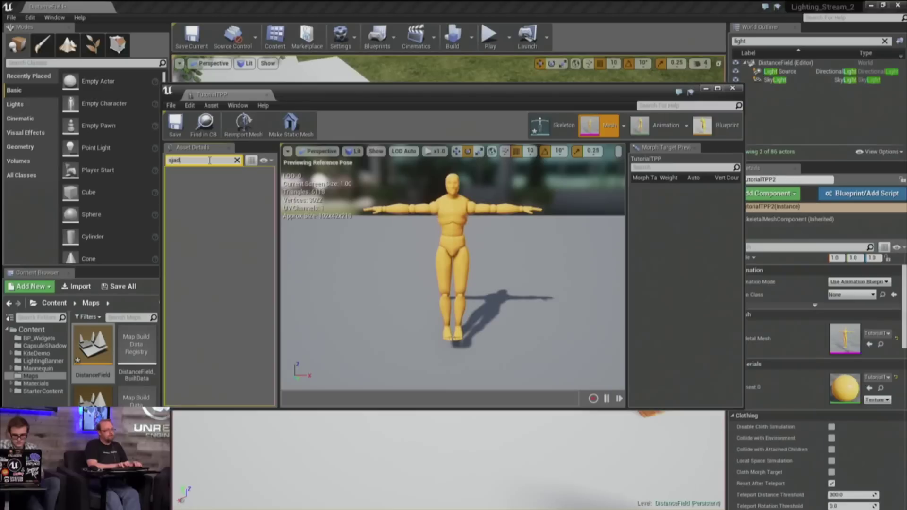
key("BackSpace")
key("BackSpace")
key("BackSpace")
key("BackSpace")
type("hadow")
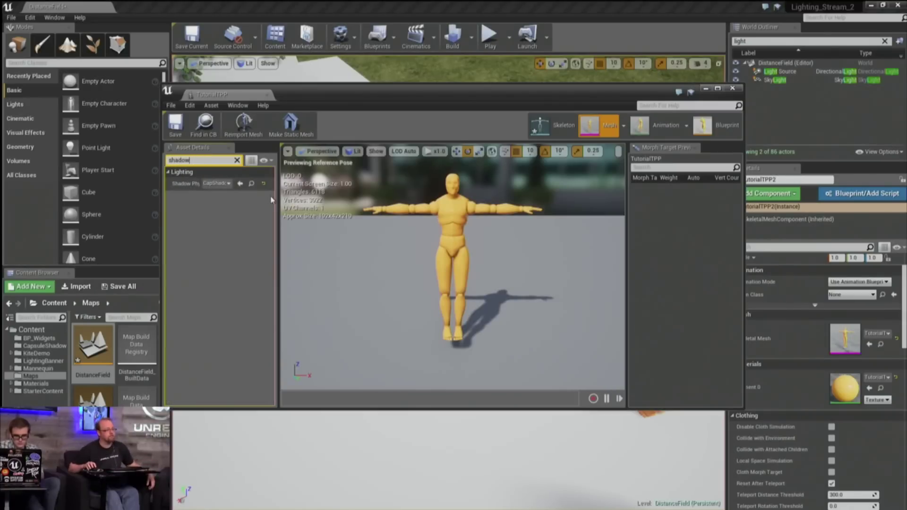
left_click_drag(277, 198, 391, 198)
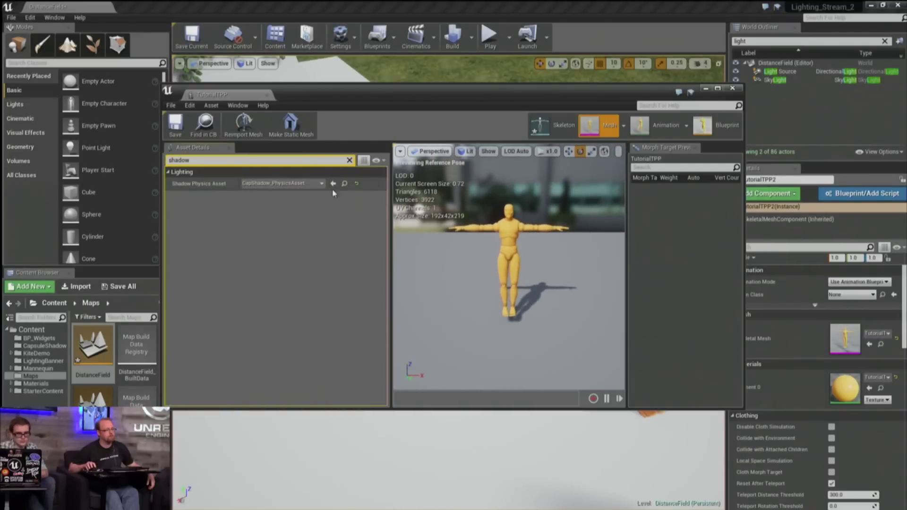
Locate and open CapShadow_PhysicsAsset in a maximized editor, view its bodies around the mannequin, and select the spine_01 body
left_click(344, 183)
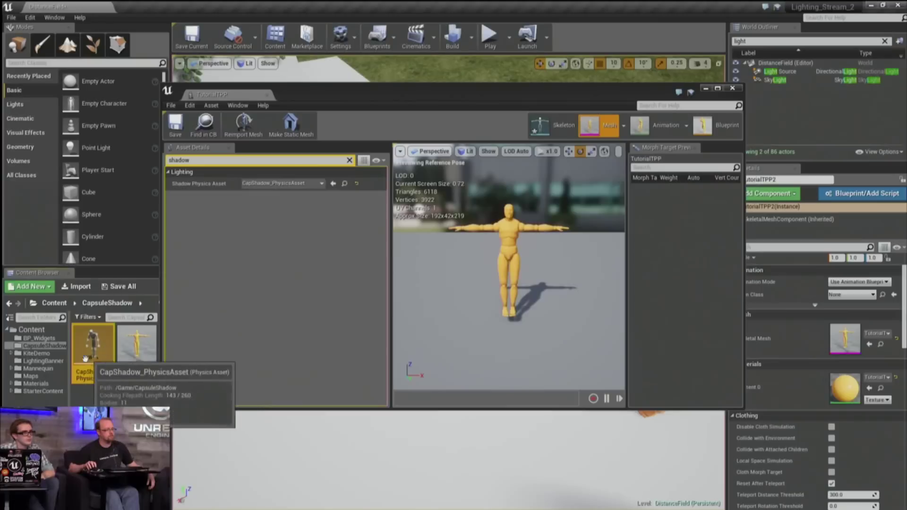
double_click(94, 346)
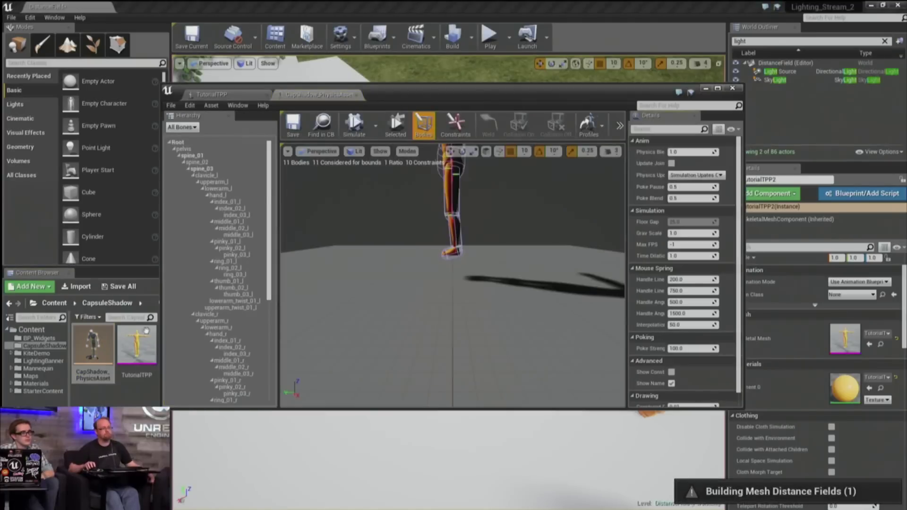
right_click_drag(467, 275, 499, 152)
double_click(480, 96)
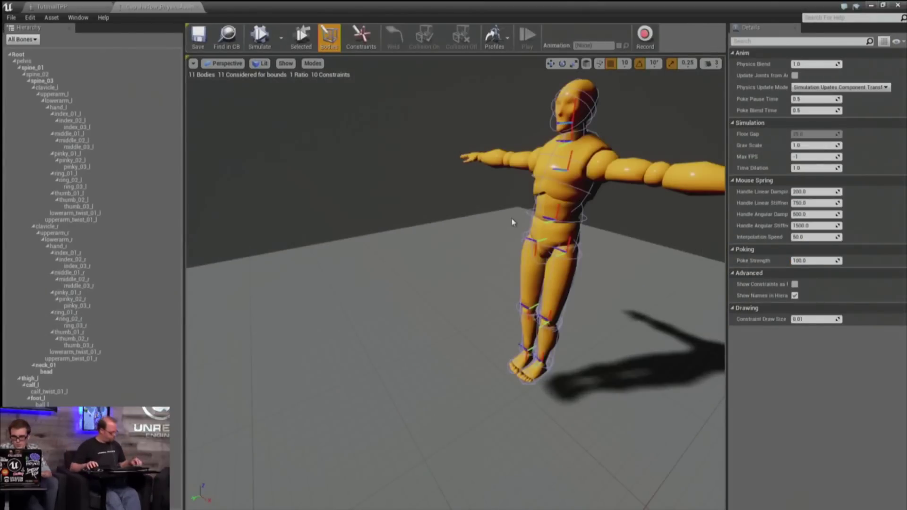
right_click_drag(455, 283, 482, 257)
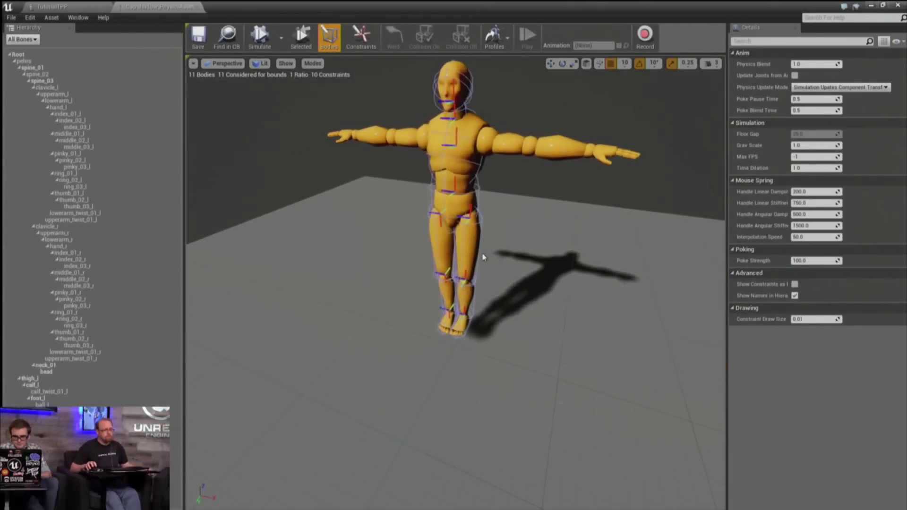
left_click(478, 201)
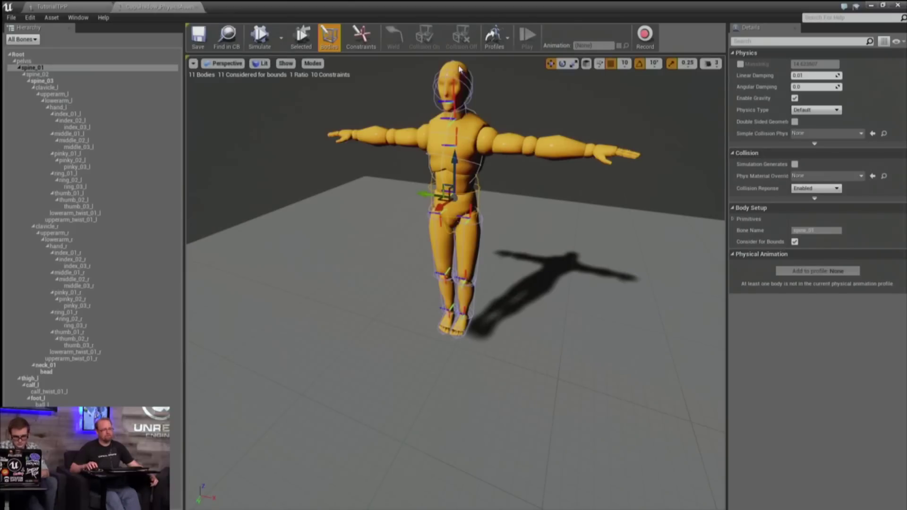
Close the physics asset, review the Shadow Physics Asset assigned to the TutorialTPP mesh, and return to the level
left_click(197, 8)
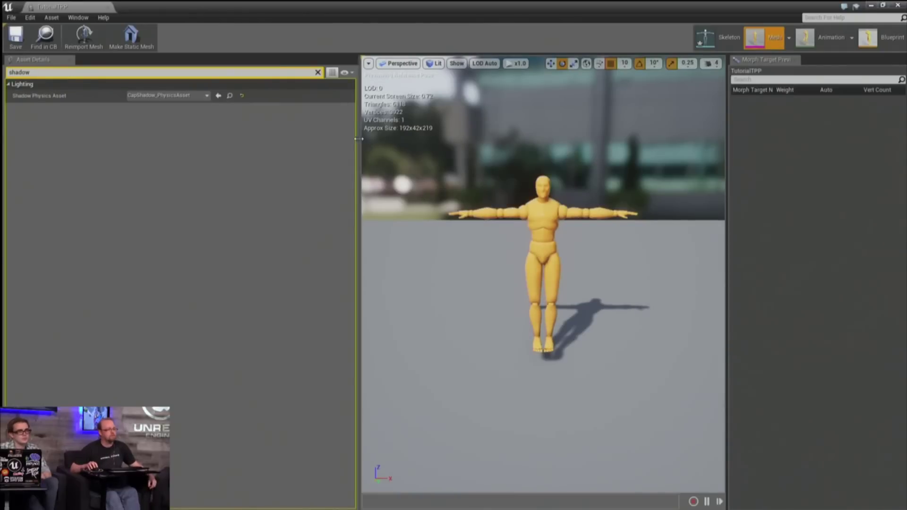
left_click_drag(358, 139, 259, 139)
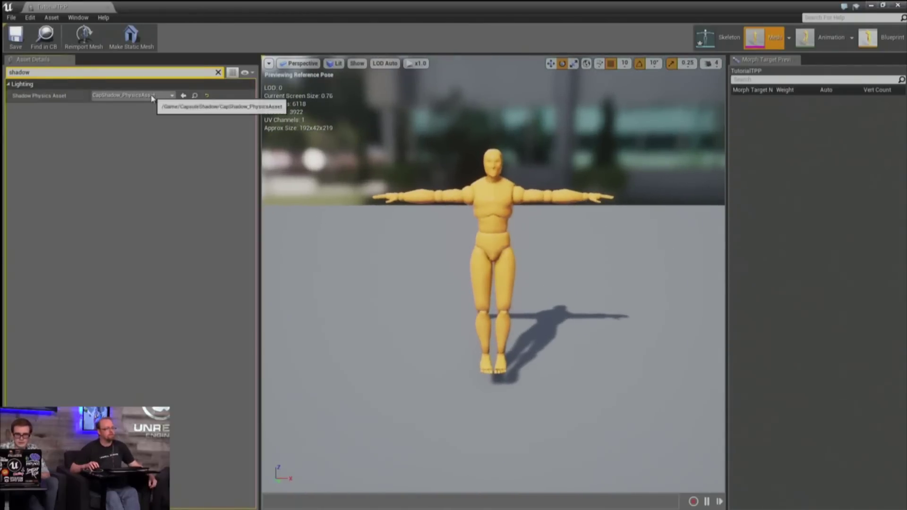
left_click(45, 37)
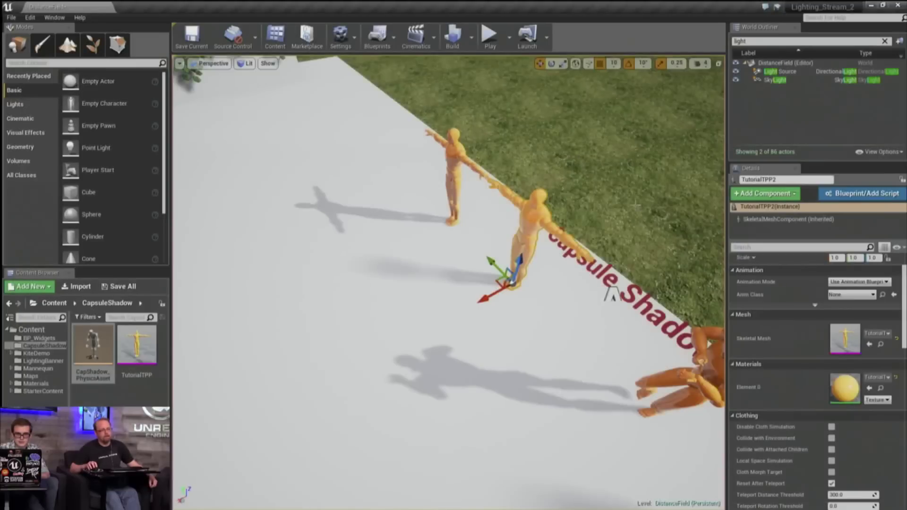
Filter TutorialTPP2's details for "indirect" to examine its capsule indirect shadow options, and clear the filter
left_click(786, 246)
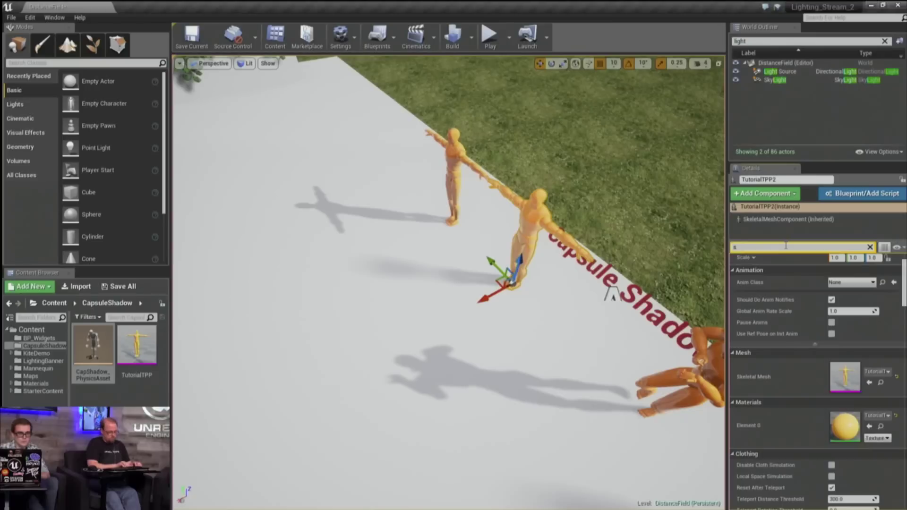
type("indirect")
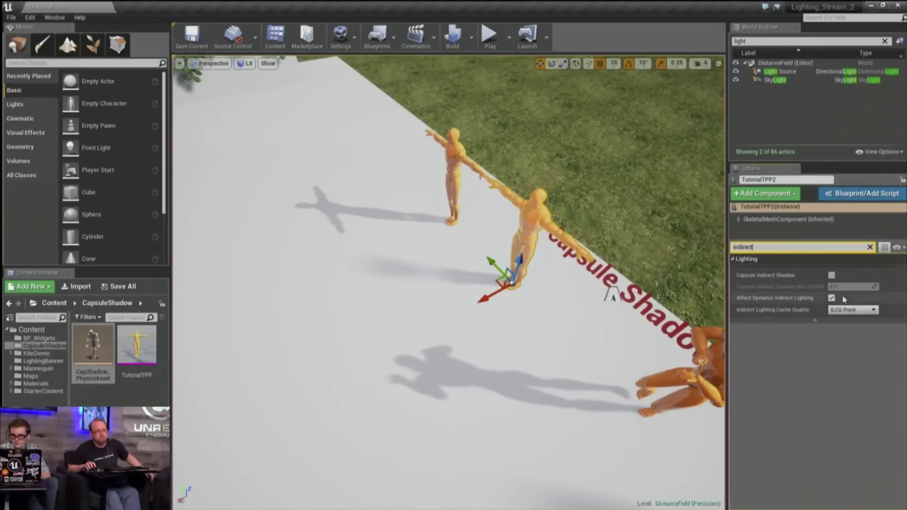
mouse_move(775, 280)
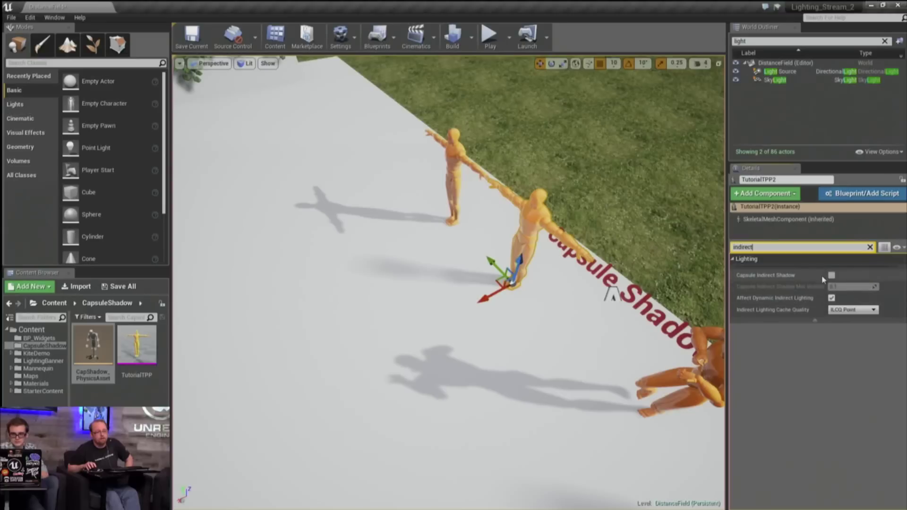
left_click(870, 248)
Reselect the TutorialTPP2 mannequin and look through its expanded advanced Lighting settings for the capsule shadow options
left_click(455, 160)
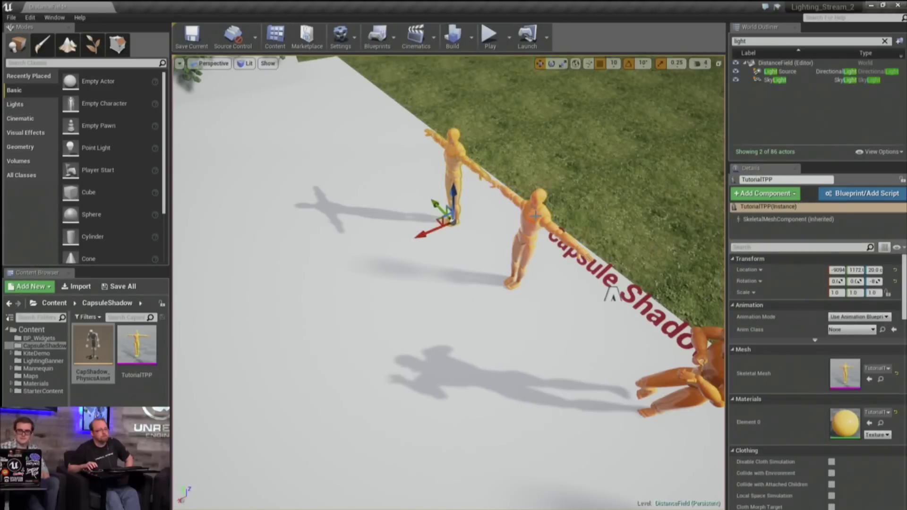
left_click(520, 216)
right_click_drag(520, 216, 524, 195)
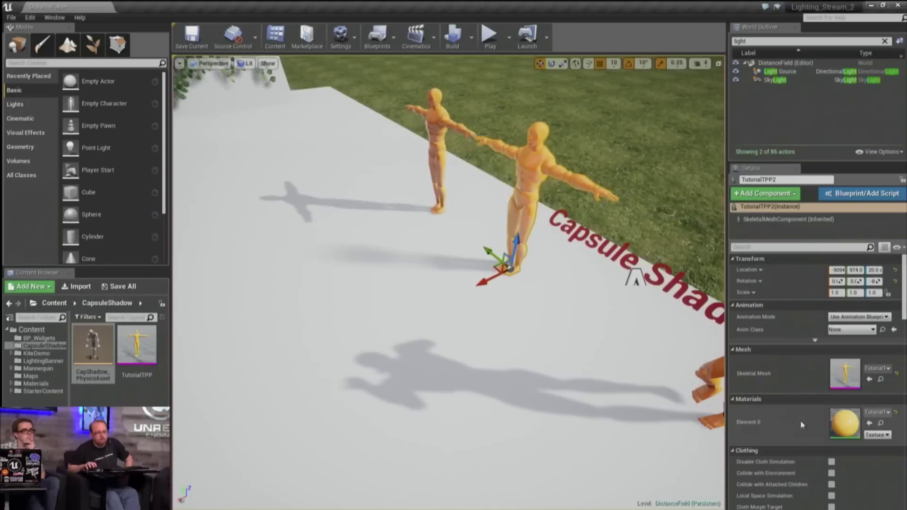
scroll(796, 424, "down", 4)
scroll(789, 388, "down", 10)
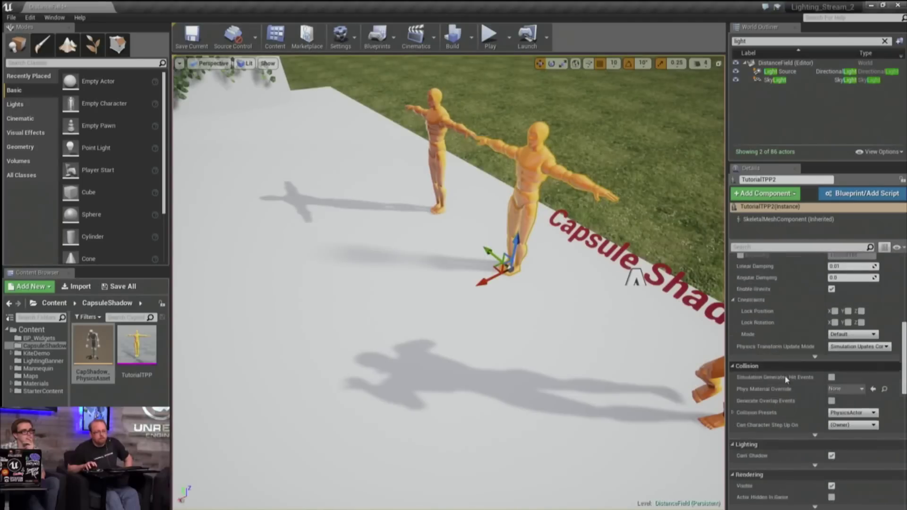
left_click(815, 405)
scroll(787, 425, "down", 3)
scroll(787, 425, "down", 5)
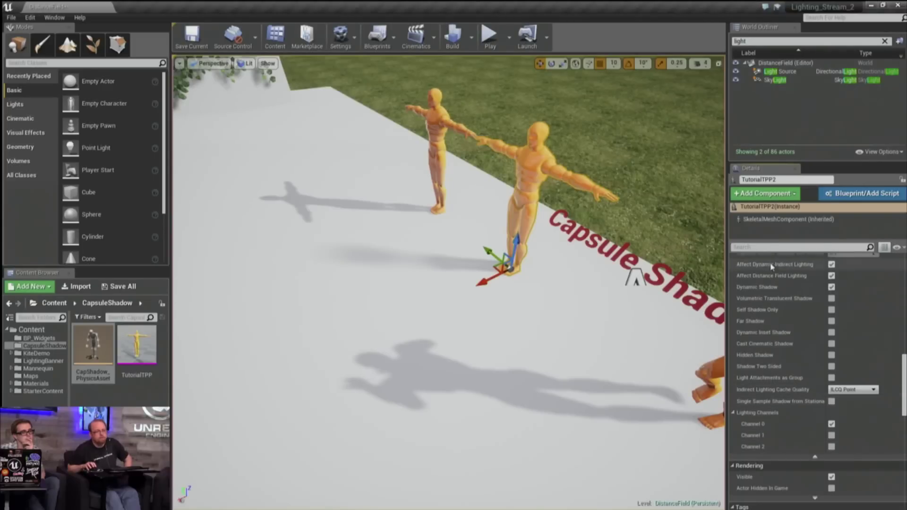
Filter TutorialTPP2's details for "cap" and turn Capsule Direct Shadow off and back on to compare its shadow
left_click(771, 246)
type("cap")
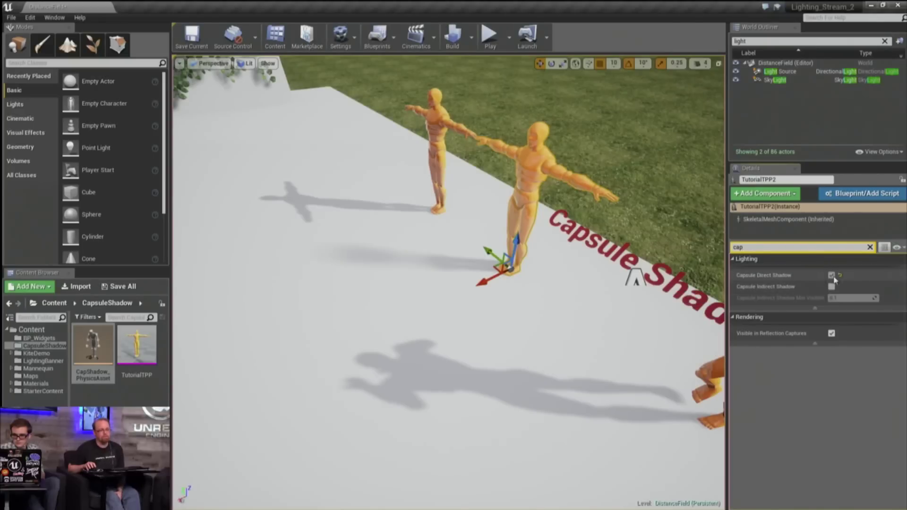
left_click(833, 277)
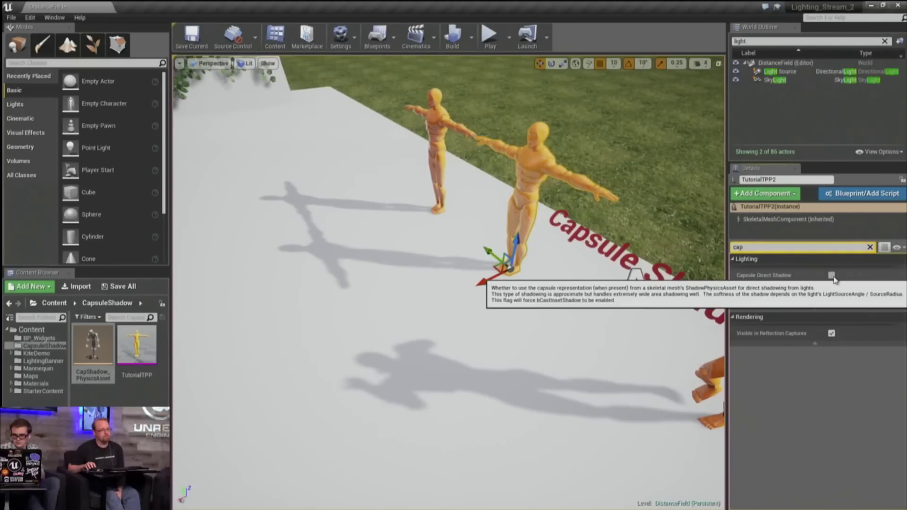
left_click(832, 276)
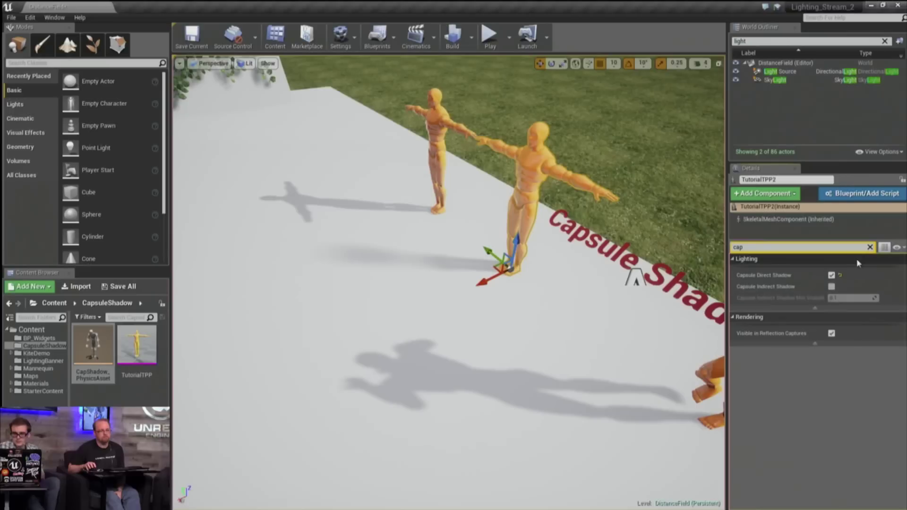
Select the Light Source directional light and lower its Light Source Angle to about 0.6
left_click(794, 73)
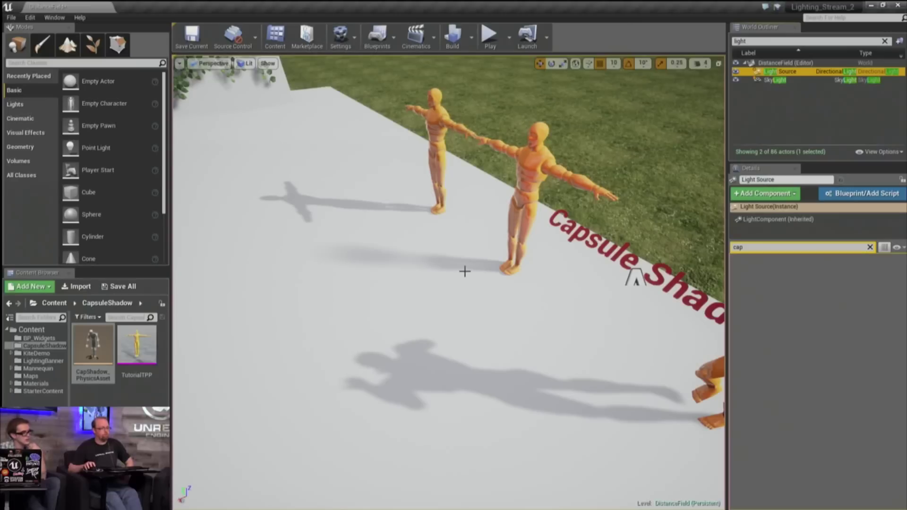
left_click_drag(137, 344, 507, 267)
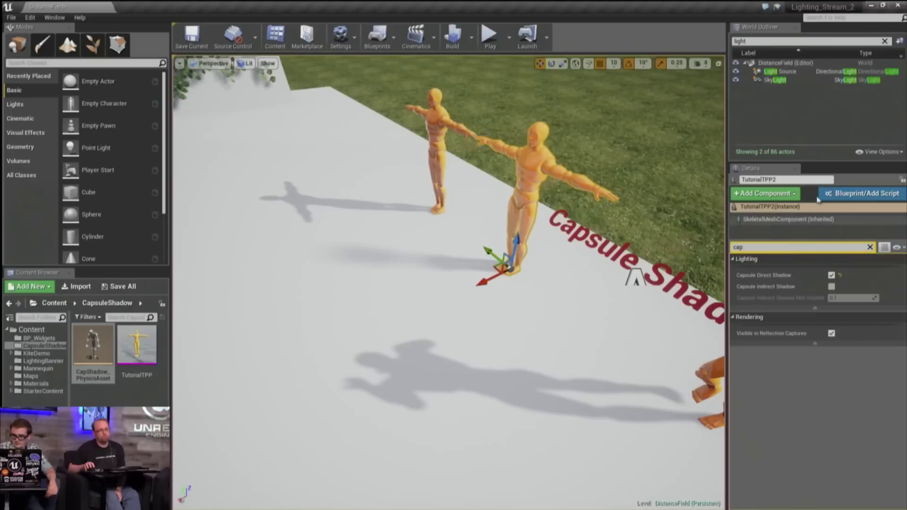
left_click(784, 72)
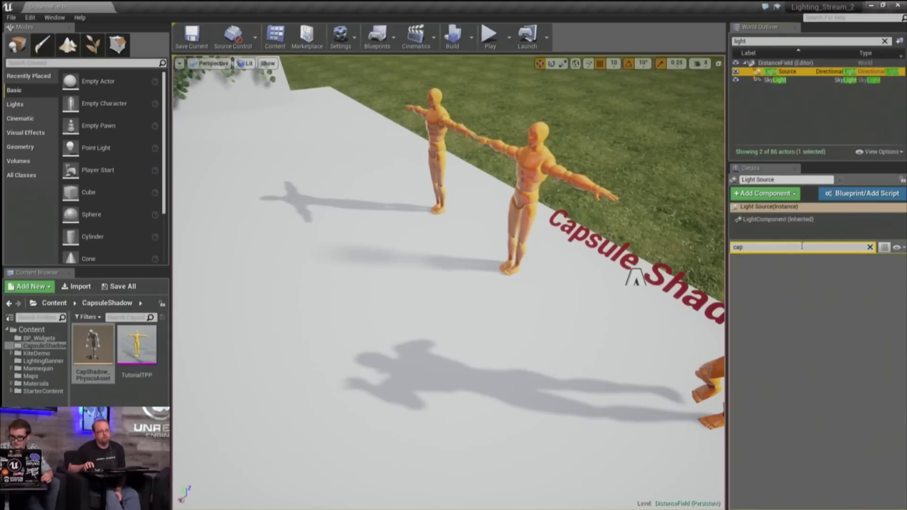
left_click(870, 247)
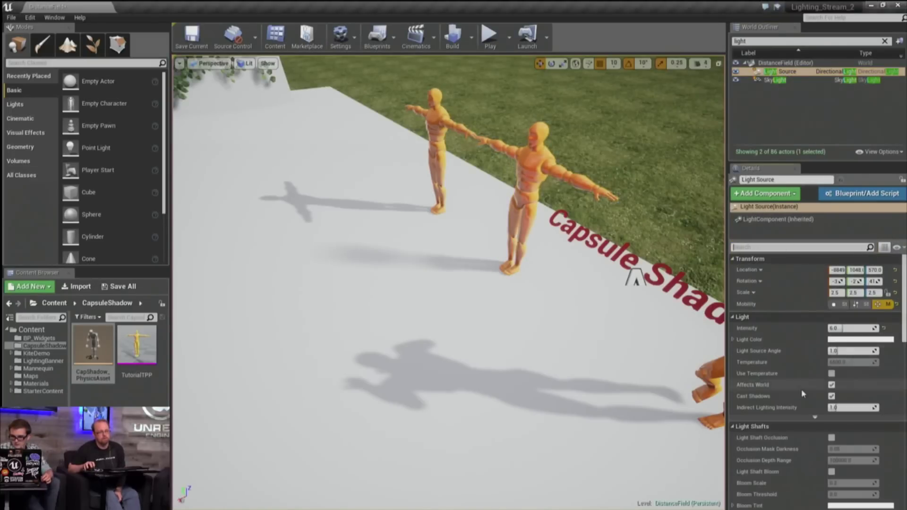
scroll(803, 391, "down", 3)
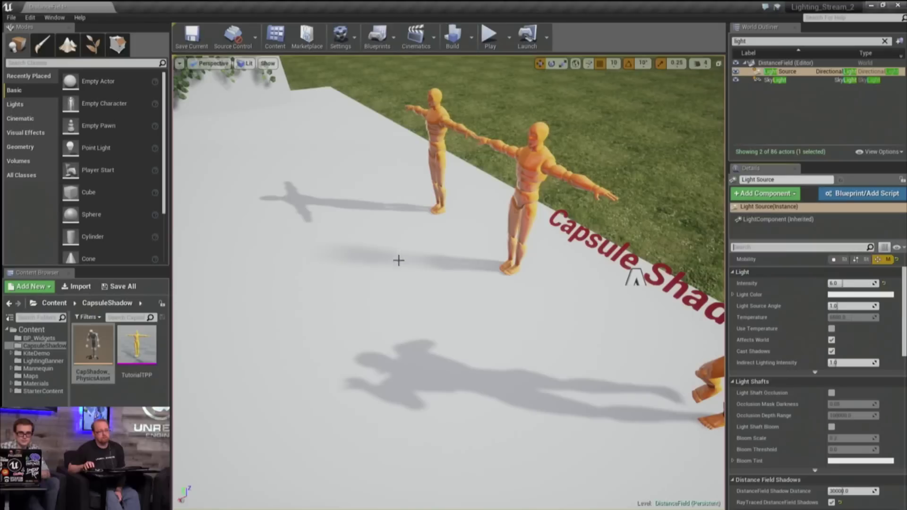
mouse_move(834, 306)
left_mouse_down()
mouse_move(846, 306)
mouse_move(833, 306)
left_mouse_up()
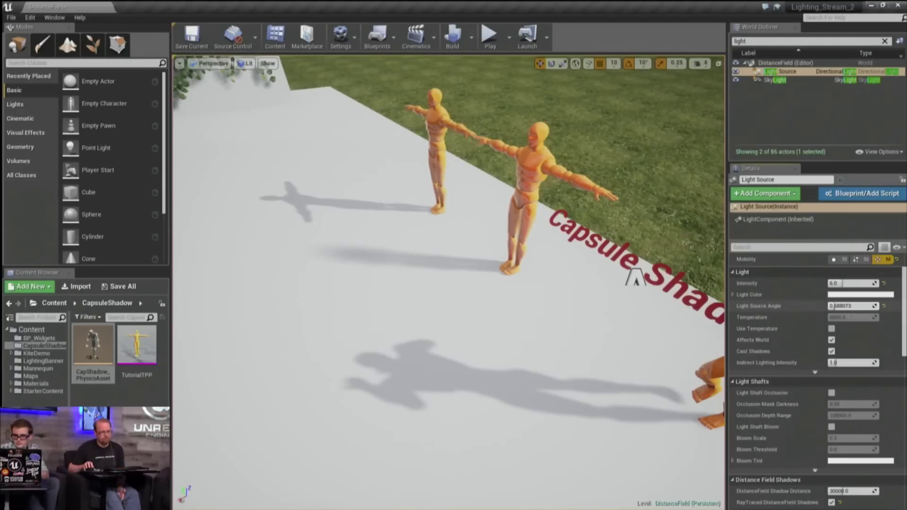
left_click_drag(833, 306, 833, 306)
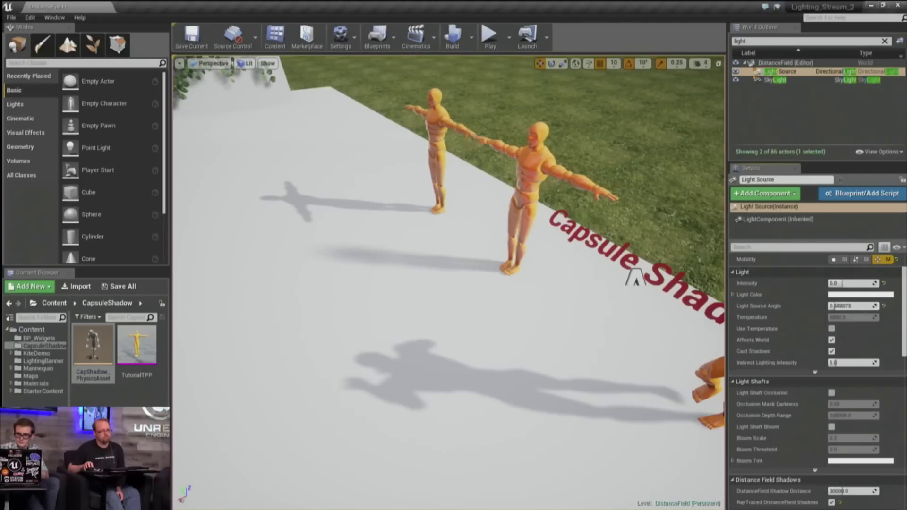
In play mode, try a Light Source Angle of 0.0 and the default 1.0 on the Light Source, and stop playing
right_click_drag(541, 282, 612, 236)
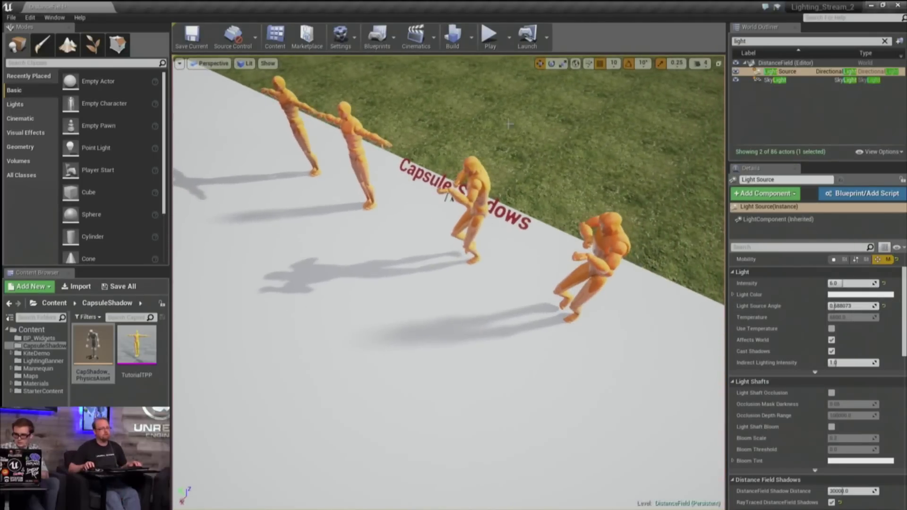
left_click(492, 41)
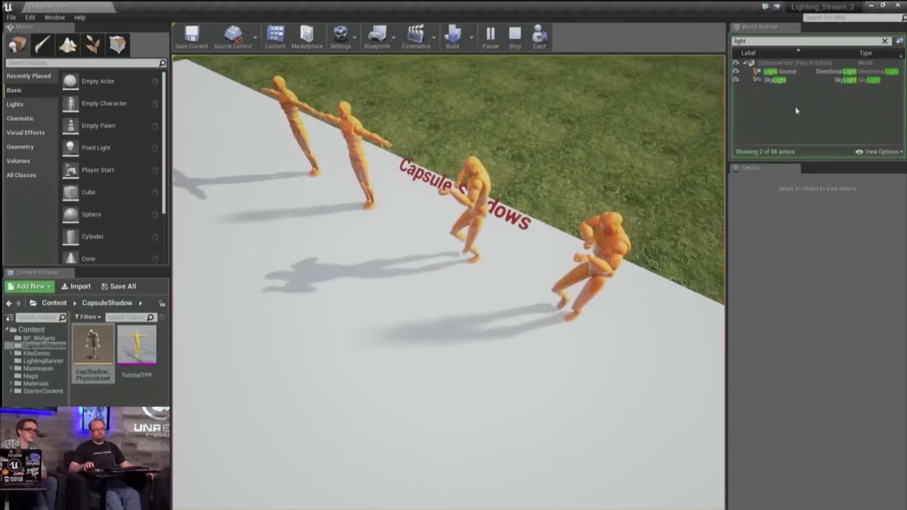
left_click(784, 72)
left_click_drag(866, 305, 836, 306)
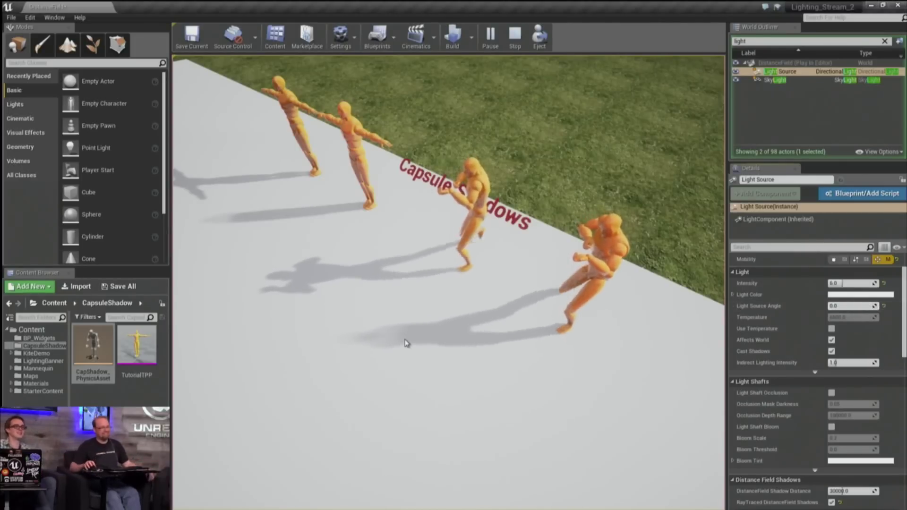
left_click(884, 306)
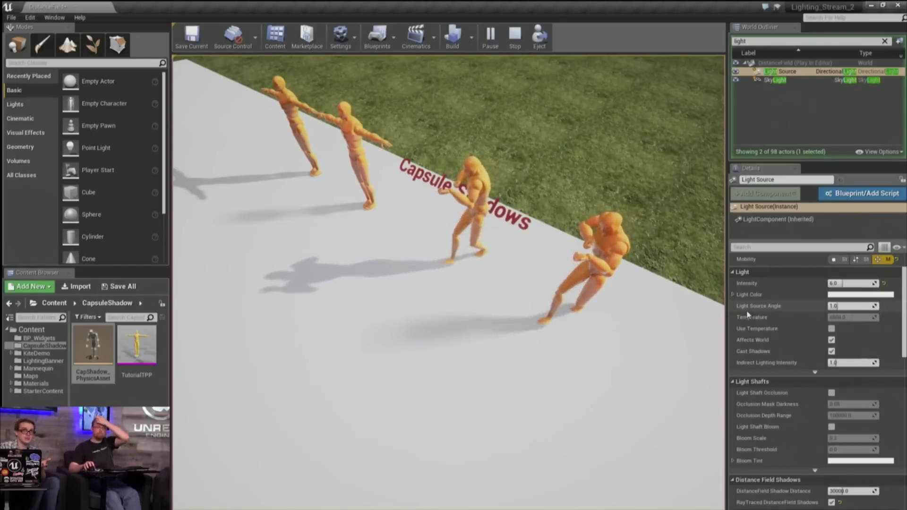
left_click(522, 38)
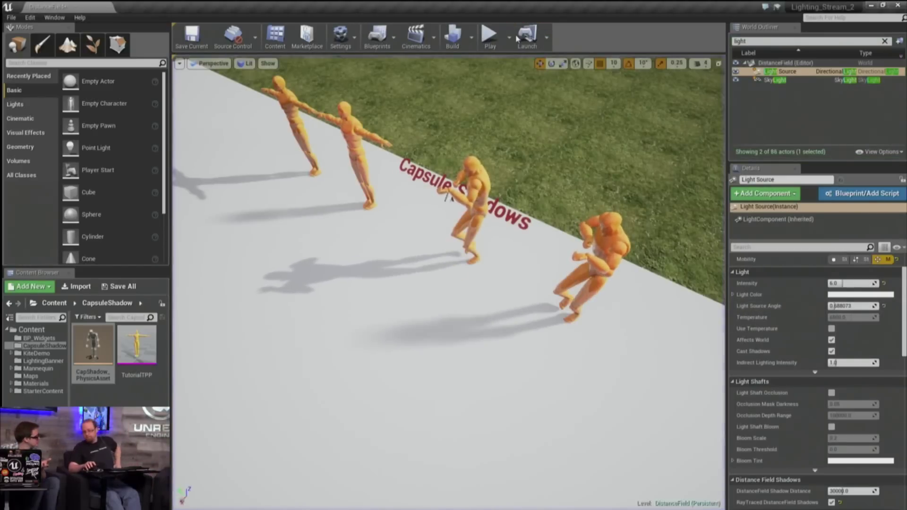
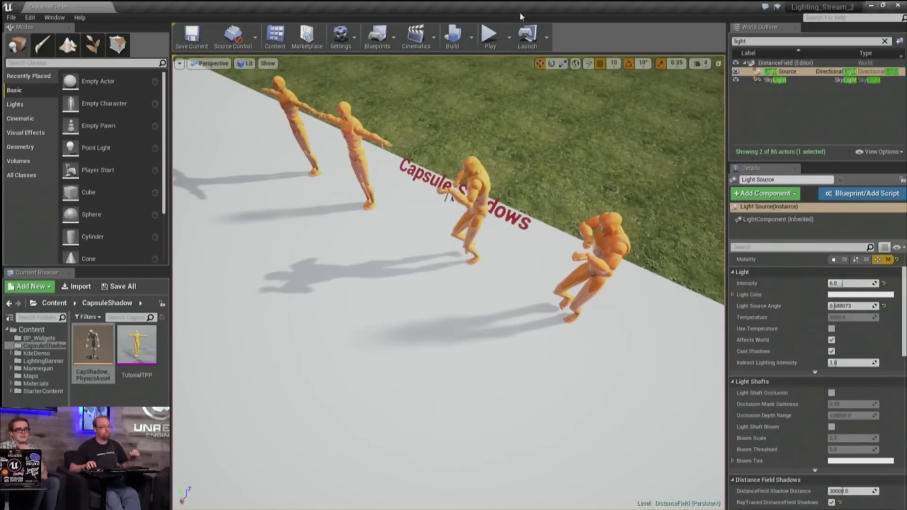
right_click_drag(446, 251, 326, 312)
right_click_drag(507, 282, 461, 246)
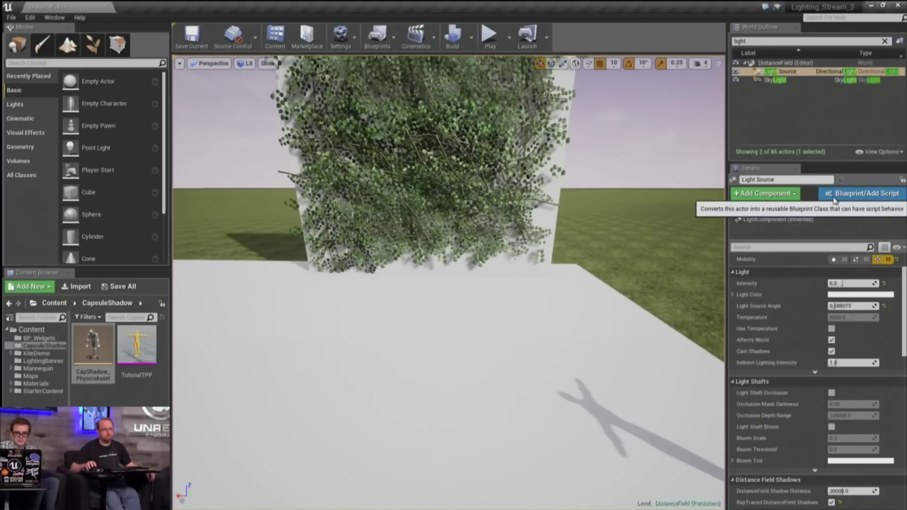
right_click_drag(610, 233, 716, 269)
right_click_drag(591, 316, 631, 333)
left_click_drag(630, 333, 650, 354)
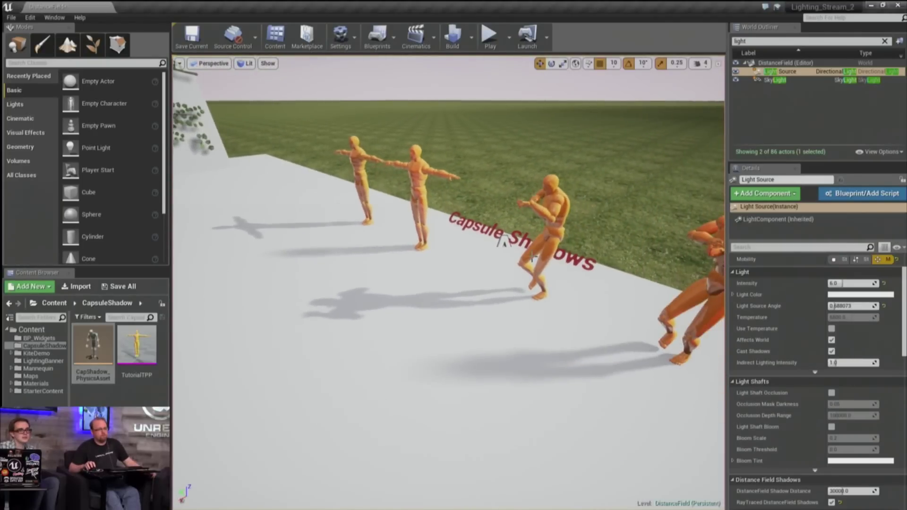
Filter TutorialTPP2's details for "self" and toggle Self Shadow Only to compare its shadow, leaving it disabled
left_click(416, 208)
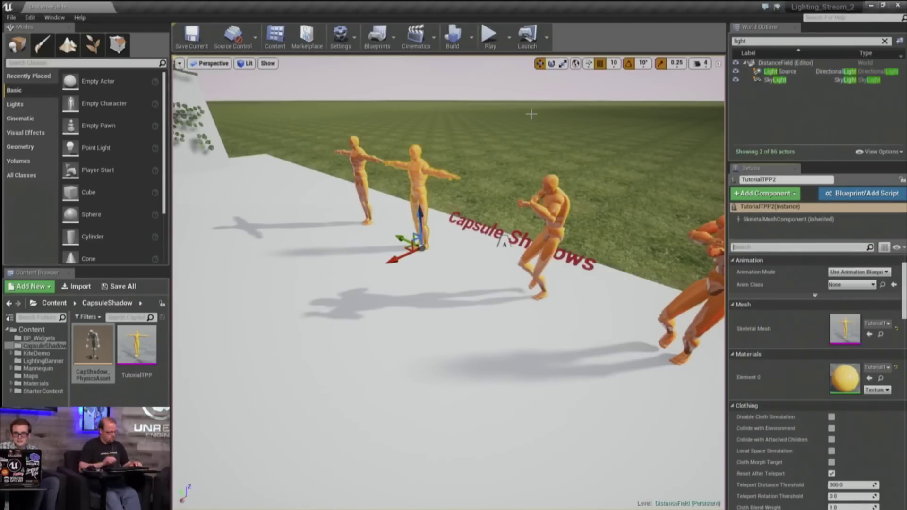
type("self")
left_click(831, 275)
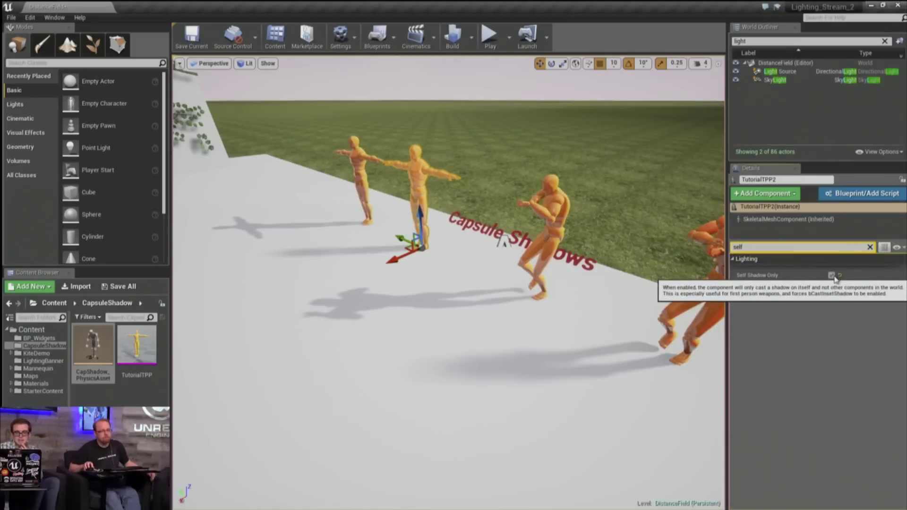
right_click_drag(513, 288, 513, 321)
left_click_drag(541, 268, 476, 258)
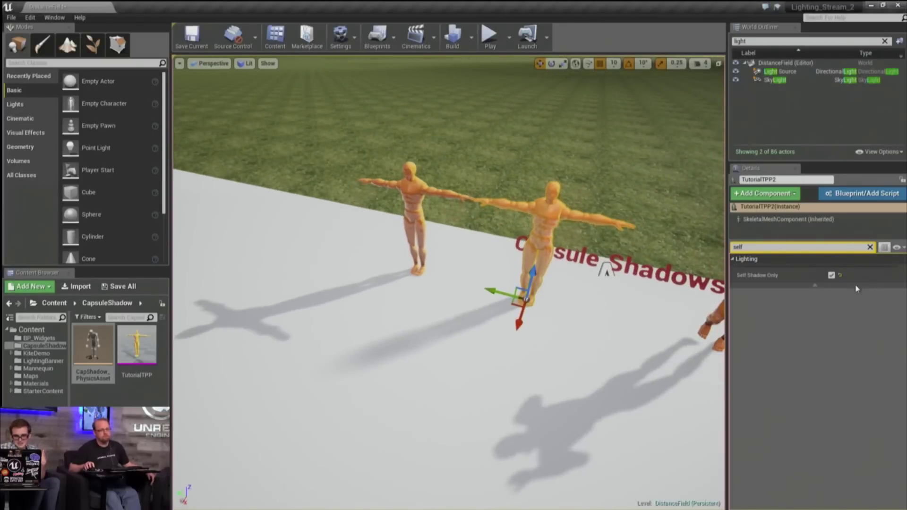
left_click(831, 276)
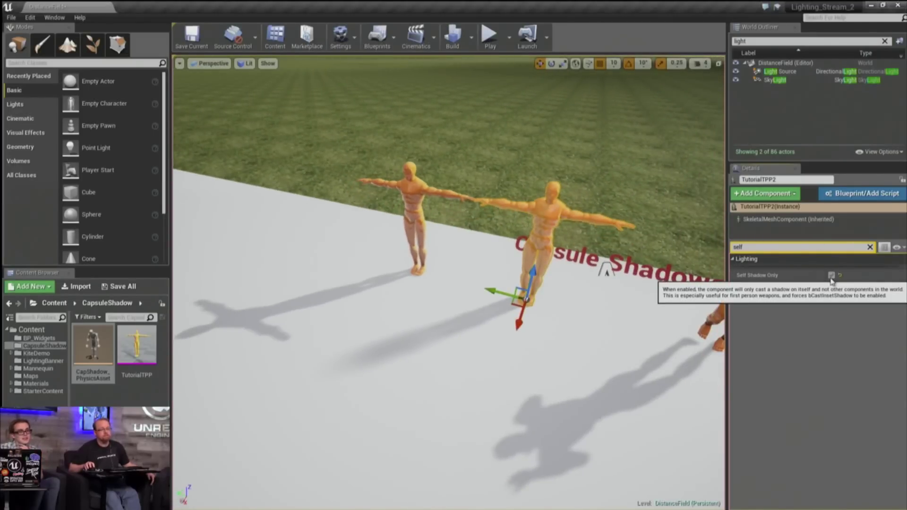
left_click(831, 275)
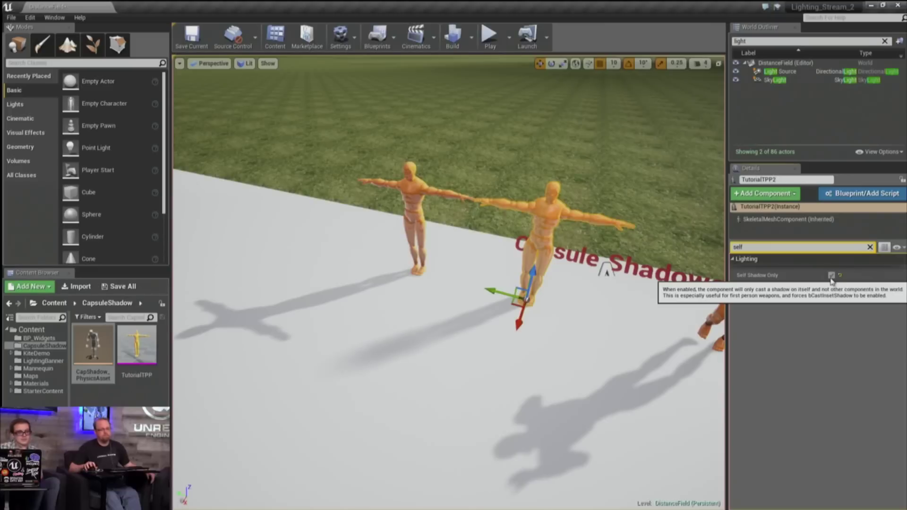
left_click(831, 275)
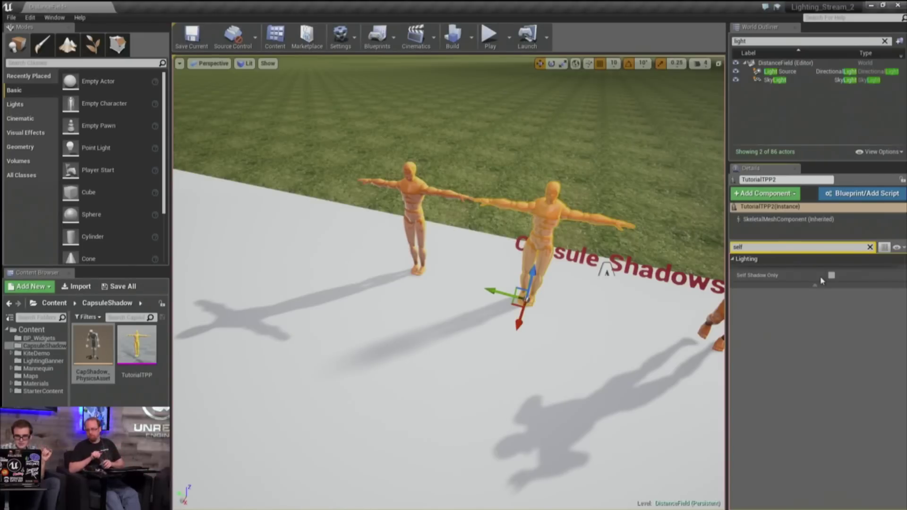
With the ivy wall in view, select the Light Source and filter its details for "contact" to find Contact Shadow Length
right_click_drag(682, 216, 520, 161)
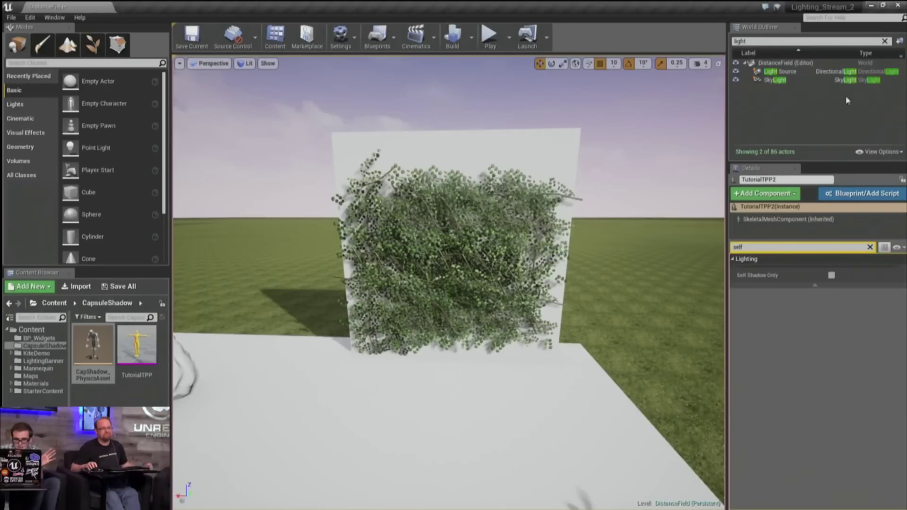
left_click(782, 72)
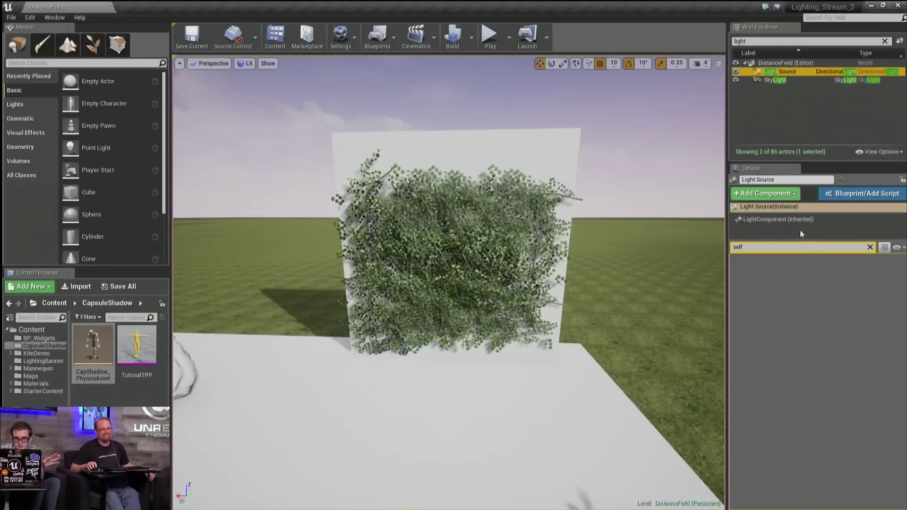
left_click(870, 247)
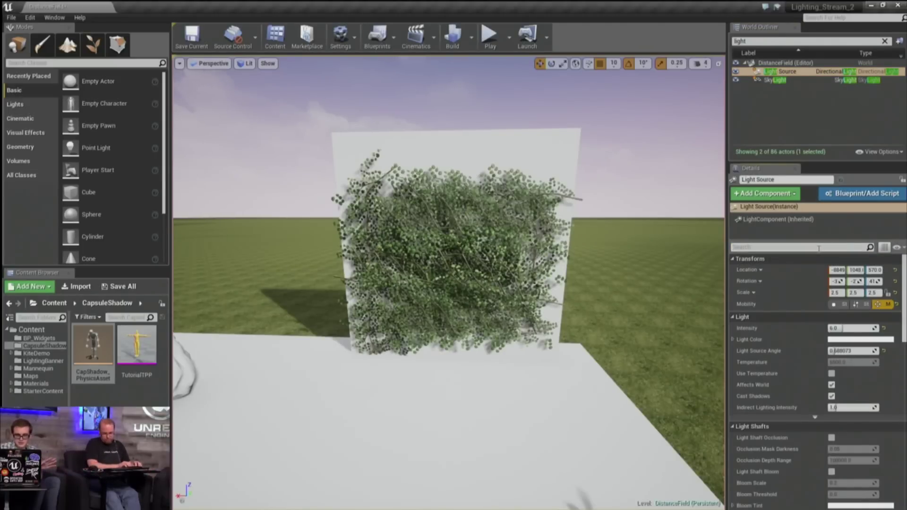
left_click(818, 248)
type("contact")
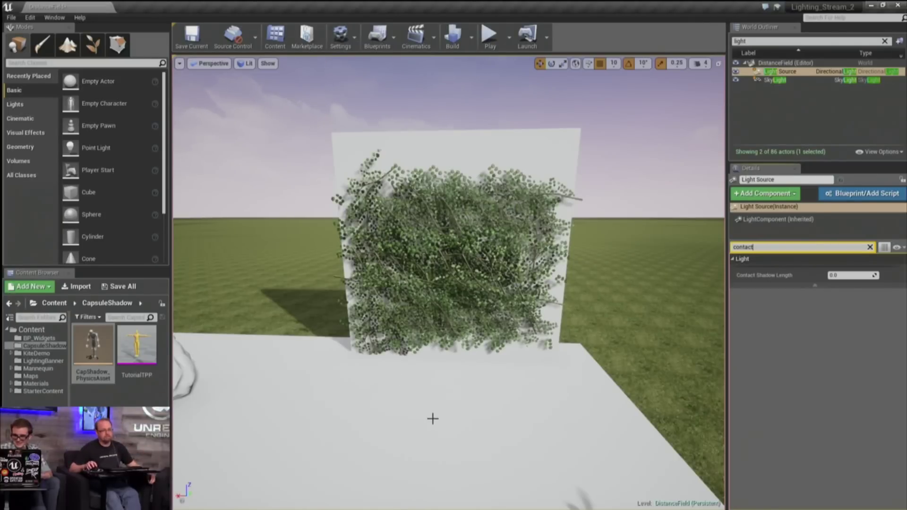
Set the Light Source's Dynamic Shadow Distance MovableLight to 0.0 under Cascaded Shadow Maps
mouse_move(472, 405)
right_mouse_down()
mouse_move(440, 405)
mouse_move(428, 416)
mouse_move(465, 415)
right_mouse_up()
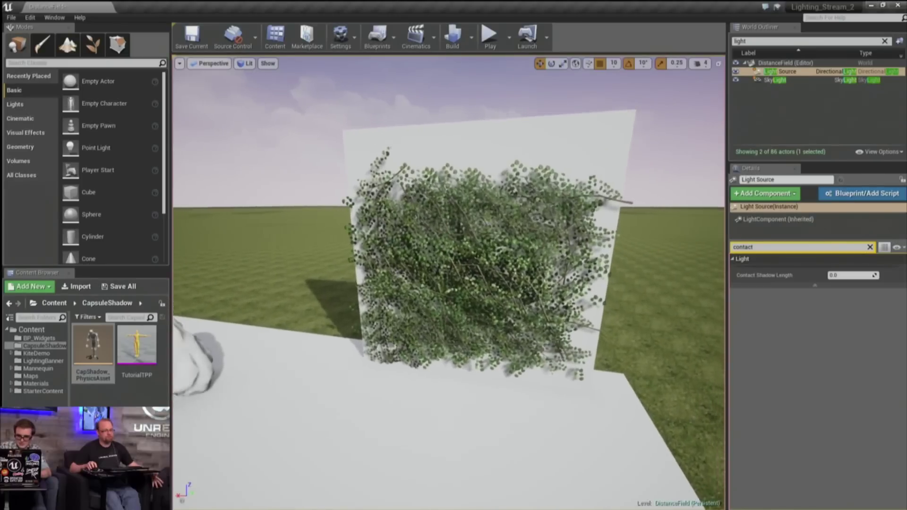
left_click_drag(471, 405, 471, 435)
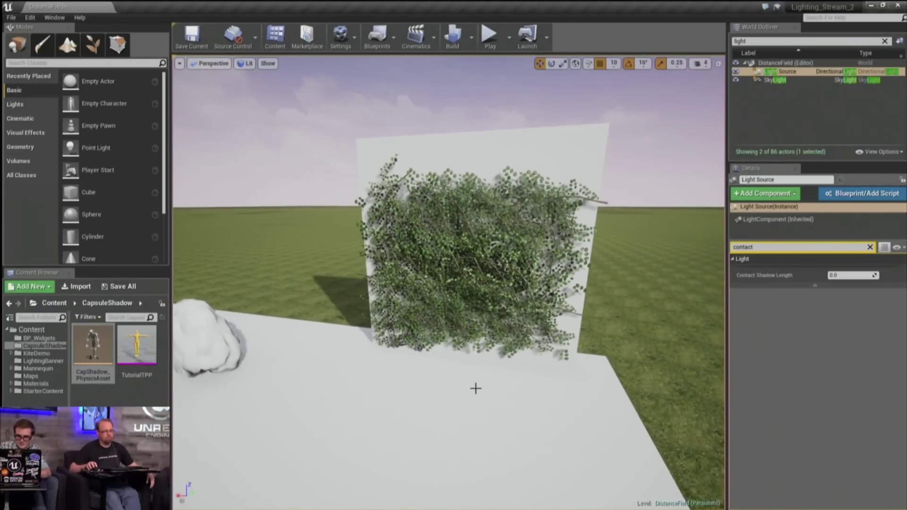
left_click(850, 275)
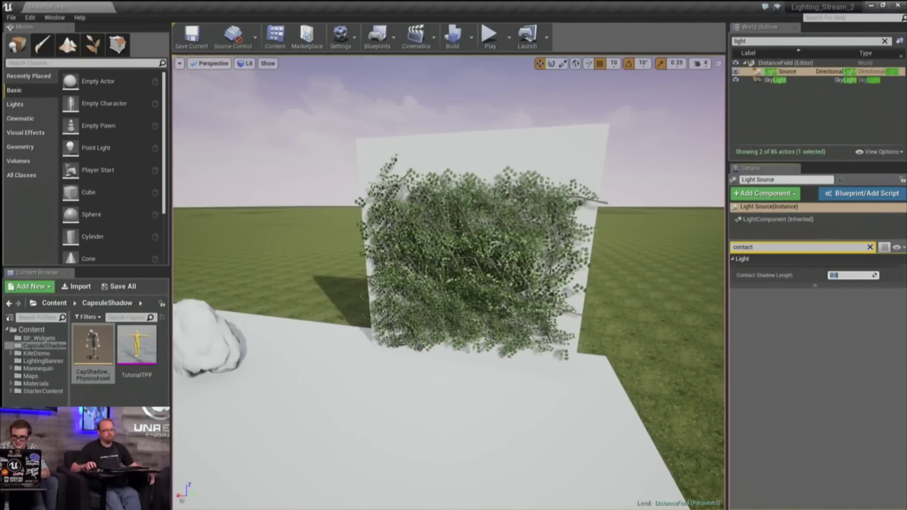
left_click(779, 71)
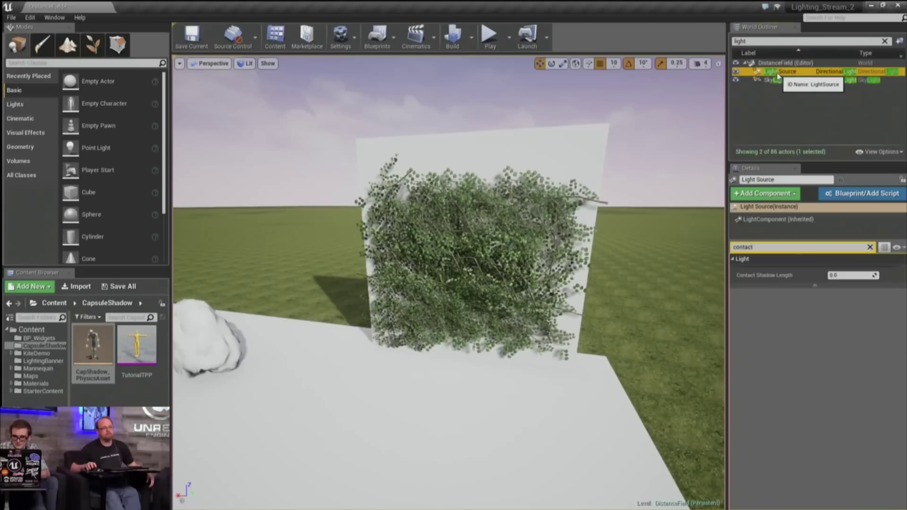
left_click(869, 247)
scroll(831, 359, "down", 5)
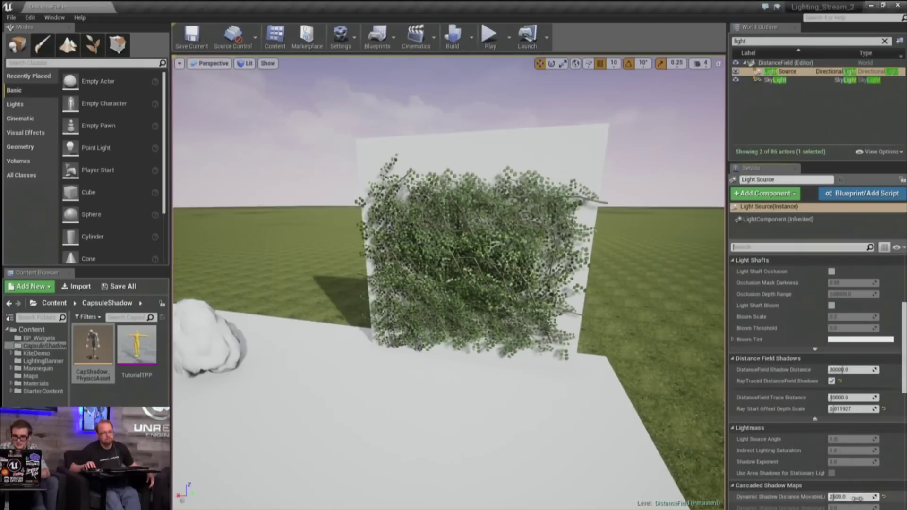
left_click_drag(851, 496, 844, 496)
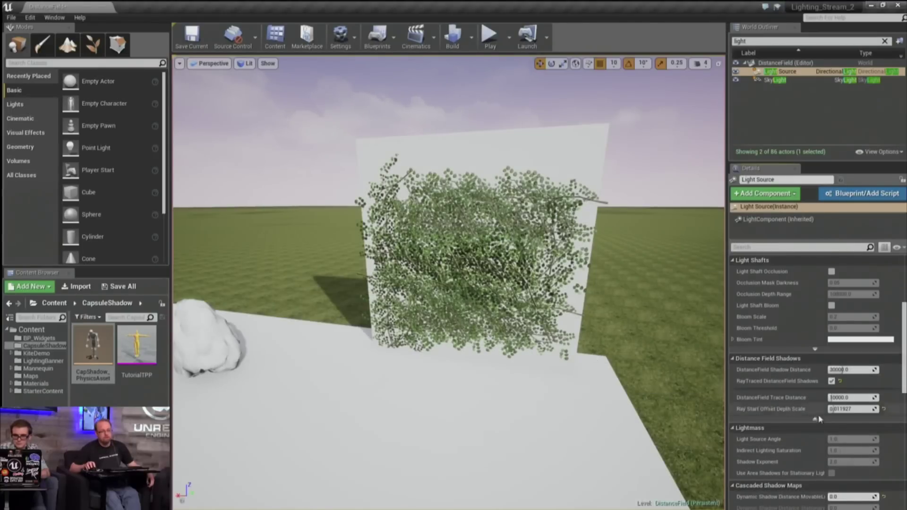
Select individual ivy planes on the wall and filter their details for "contact" to look for a contact shadow setting
right_click_drag(699, 326, 670, 339)
mouse_move(498, 224)
left_mouse_down()
mouse_move(504, 207)
mouse_move(501, 241)
left_mouse_up()
left_click(496, 222)
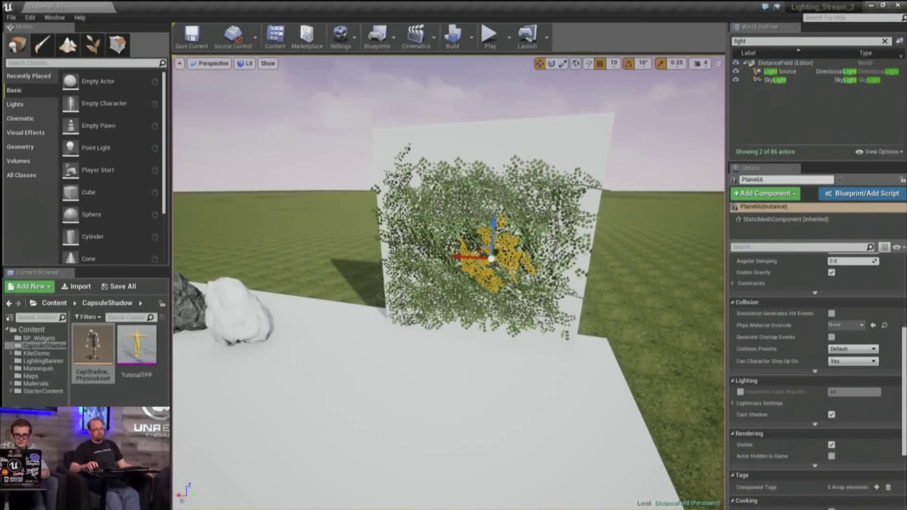
left_click(470, 216)
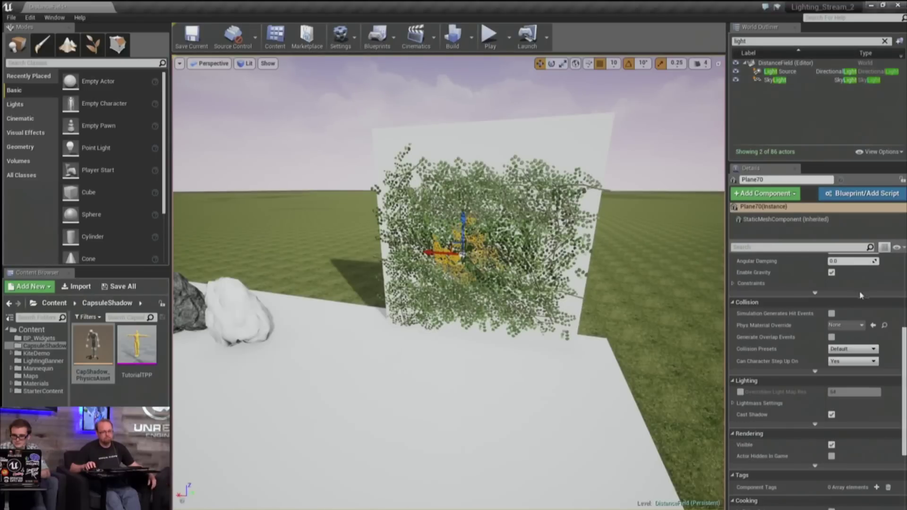
left_click(809, 248)
type("contact")
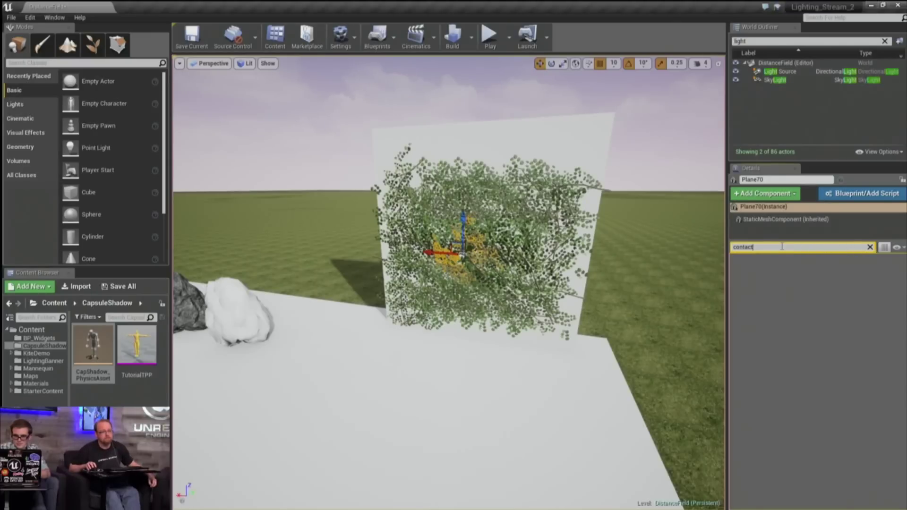
left_click_drag(753, 247, 710, 246)
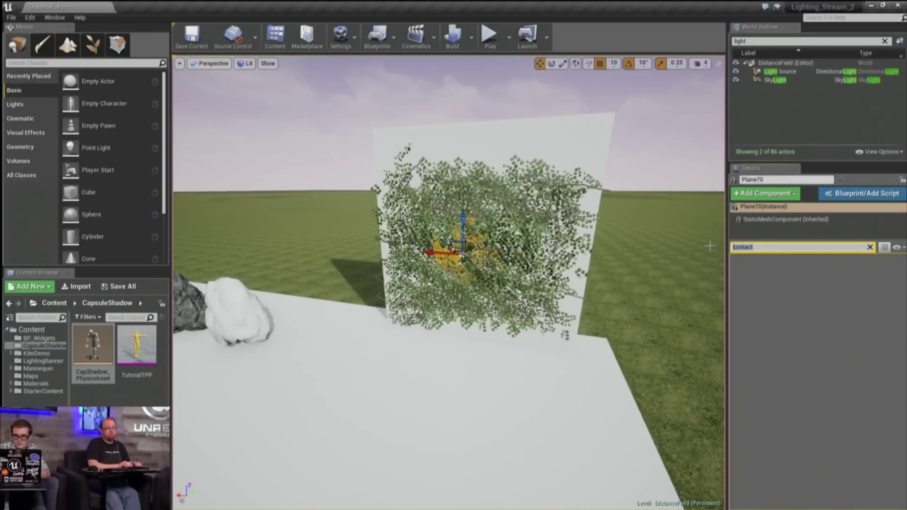
type("cont")
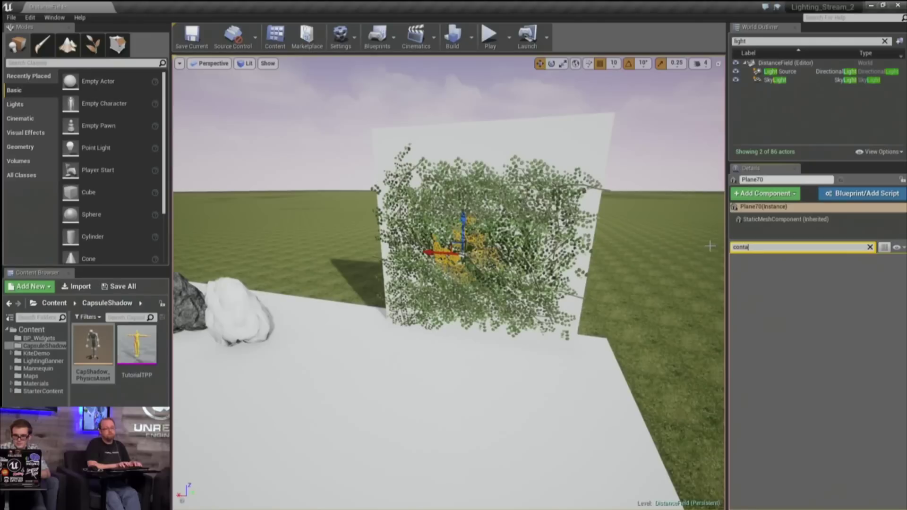
key("BackSpace")
key("BackSpace")
Select the Light Source again and set its Contact Shadow Length to 0.02, checking the ivy wall's shadows
left_click(780, 72)
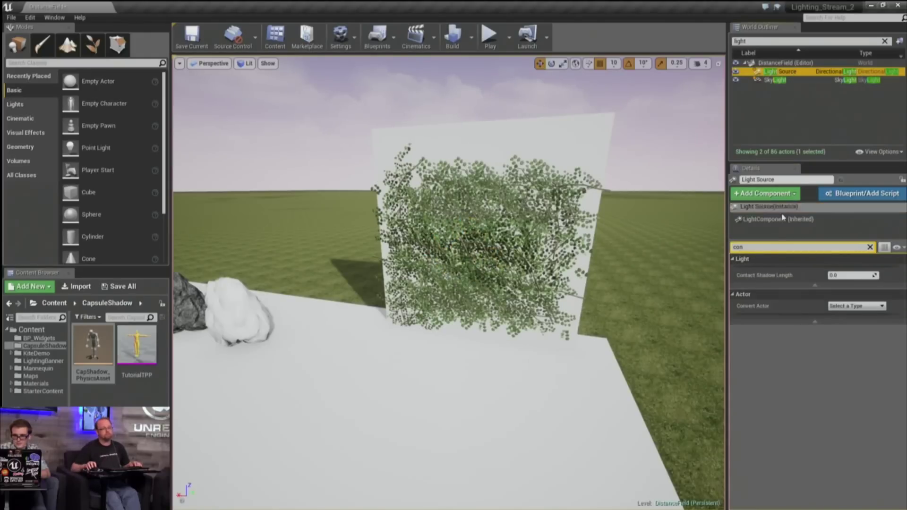
left_click(851, 276)
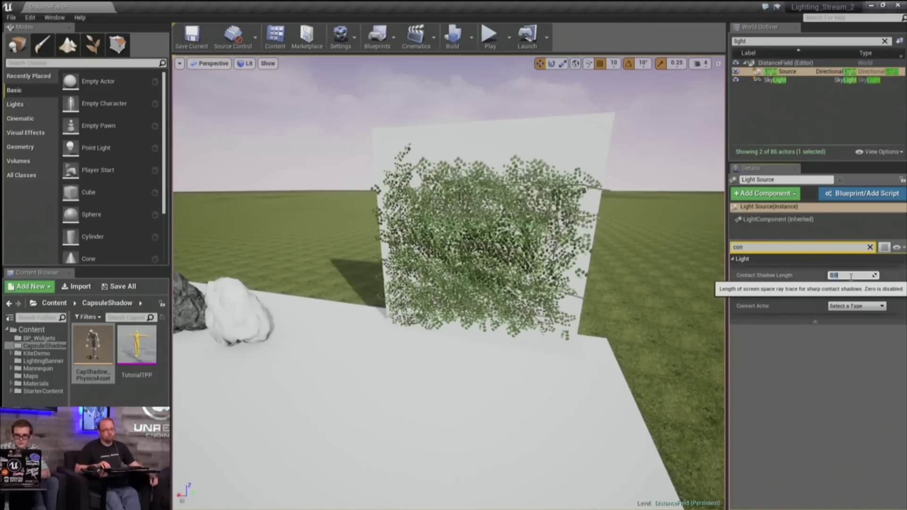
type(".0")
key("Return")
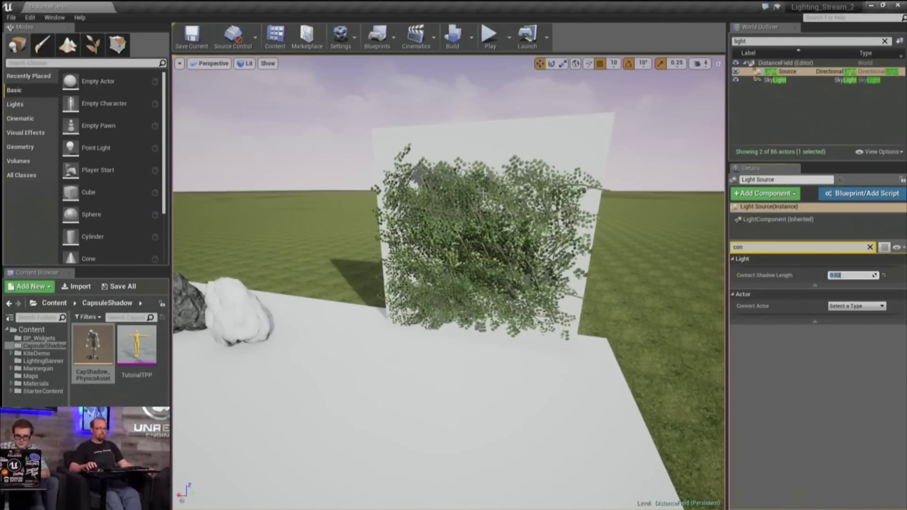
right_click_drag(457, 375, 333, 321)
right_click_drag(401, 363, 501, 360)
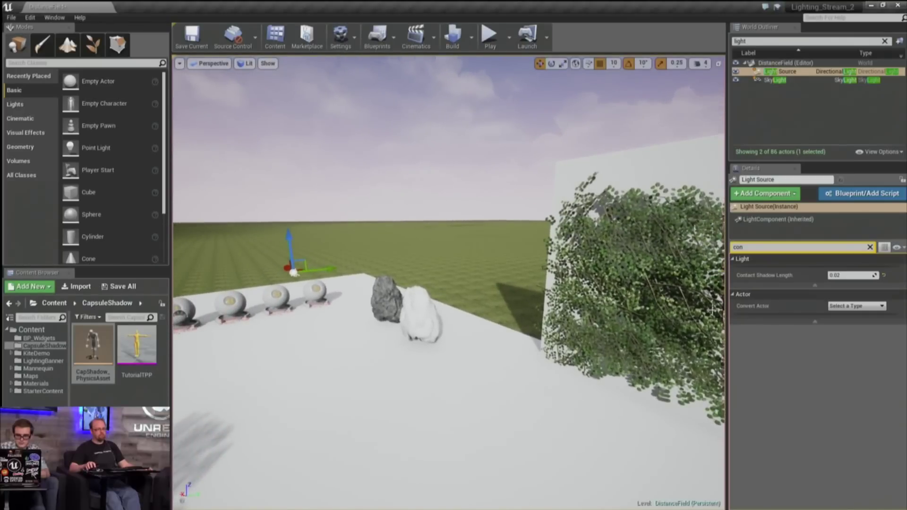
right_click_drag(674, 412, 713, 410)
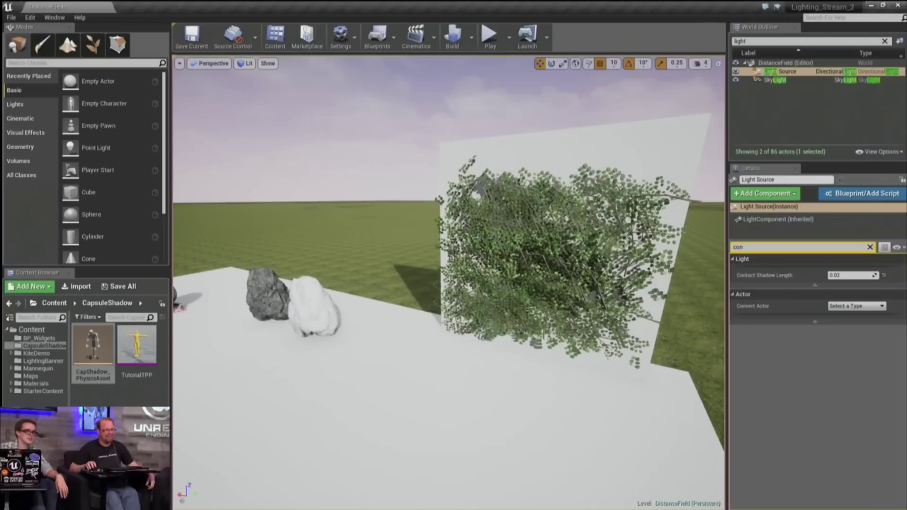
With the rocks in view, filter the Light Source's details for "ray" and disable RayTraced DistanceField Shadows
right_click_drag(449, 283, 465, 293)
left_click_drag(449, 293, 415, 378)
right_click_drag(459, 291, 428, 293)
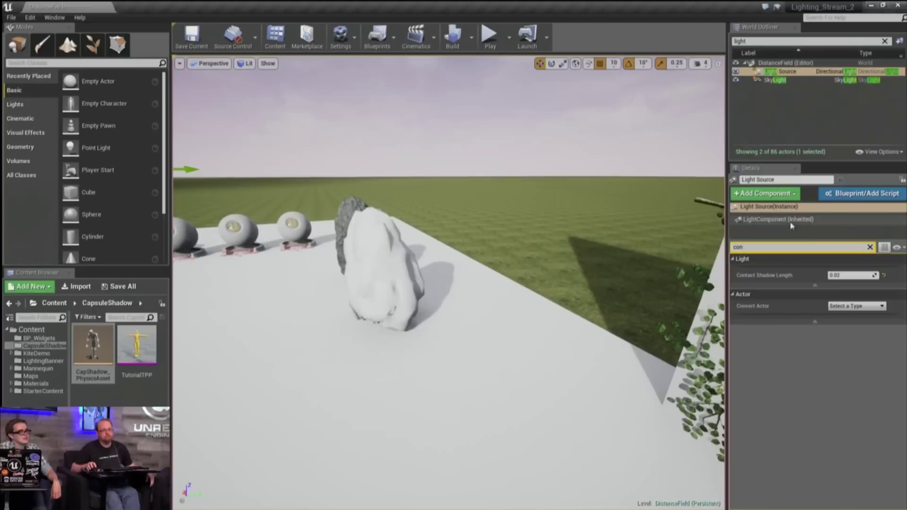
left_click(871, 247)
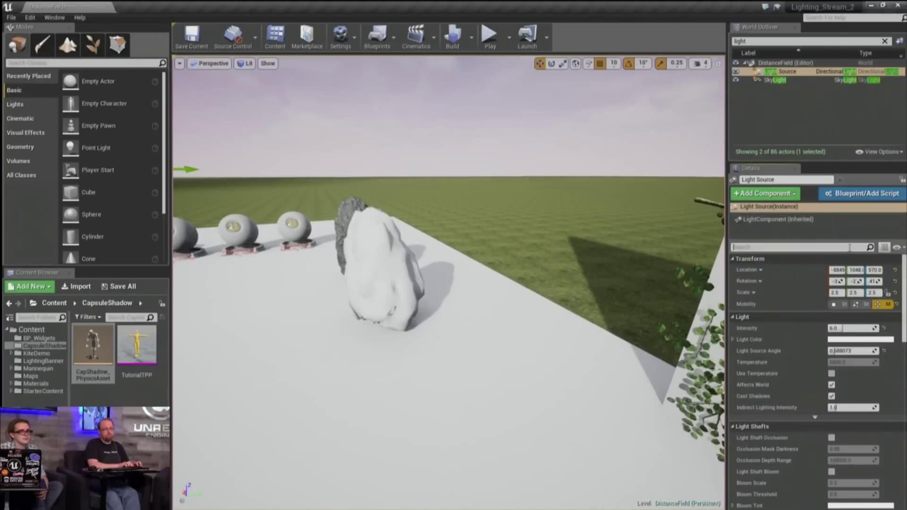
type("ray")
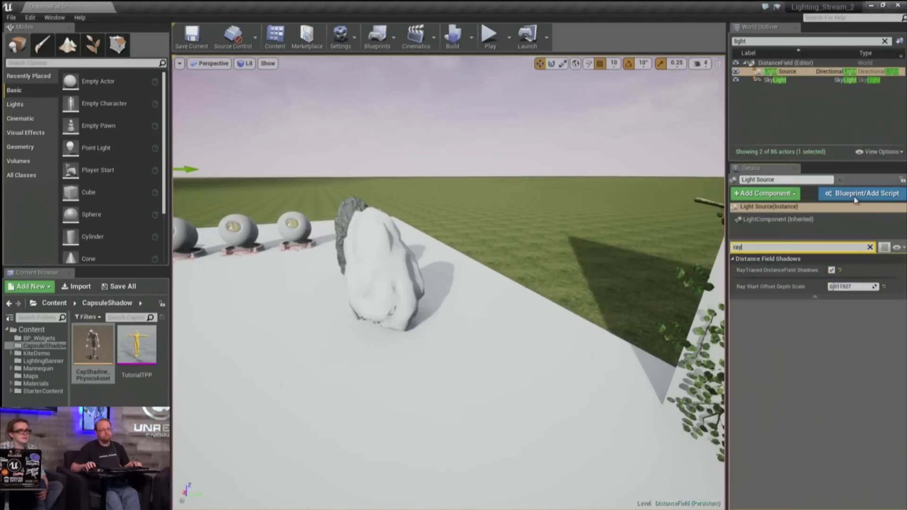
left_click(831, 270)
Examine the spheres, rocks and whole platform without distance field shadows, ending at the ivy wall
right_click_drag(448, 283, 441, 336)
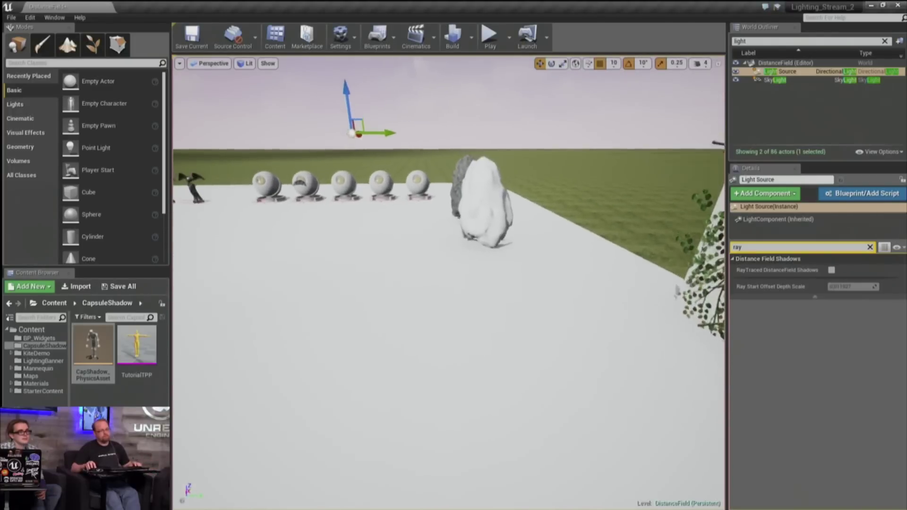
key("e")
key("d")
key("a")
key("e")
key("s")
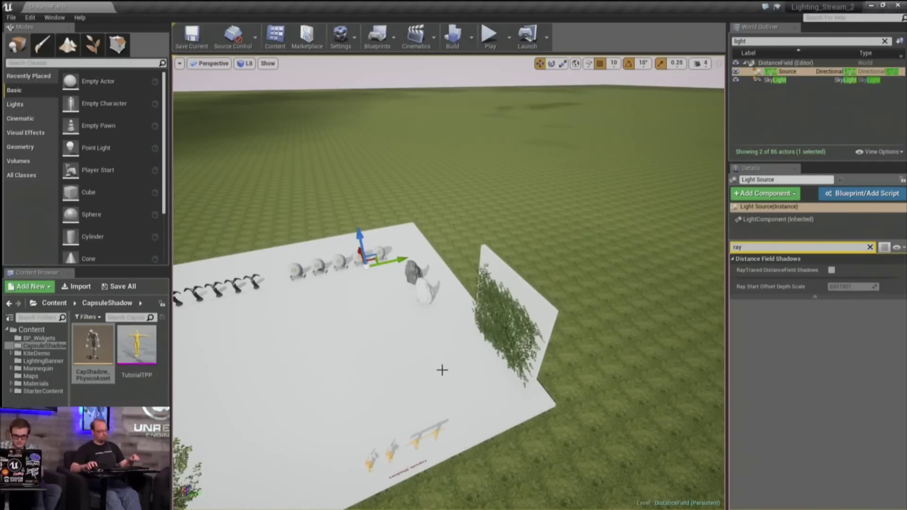
mouse_move(449, 283)
right_mouse_down()
mouse_move(519, 270)
mouse_move(444, 269)
mouse_move(448, 283)
right_mouse_up()
key("w")
right_click_drag(403, 180, 403, 180)
right_click_drag(437, 343, 461, 370)
right_click_drag(449, 405, 435, 417)
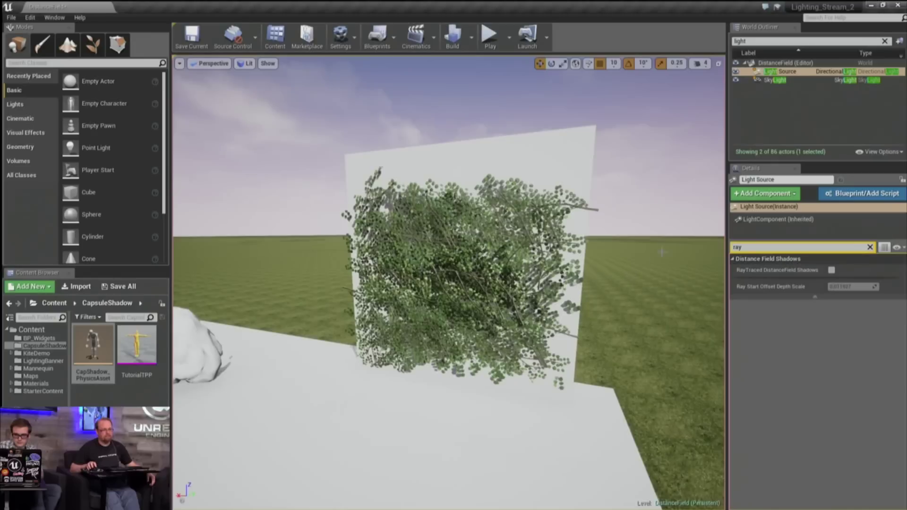
Clear the details filter and set the Light Source's Dynamic Shadow Distance MovableLight to 500
left_click(869, 247)
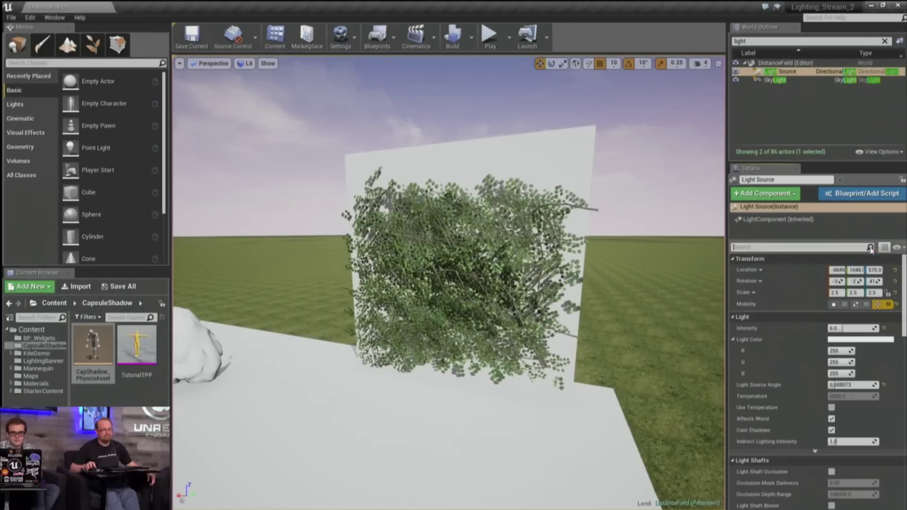
scroll(850, 433, "down", 6)
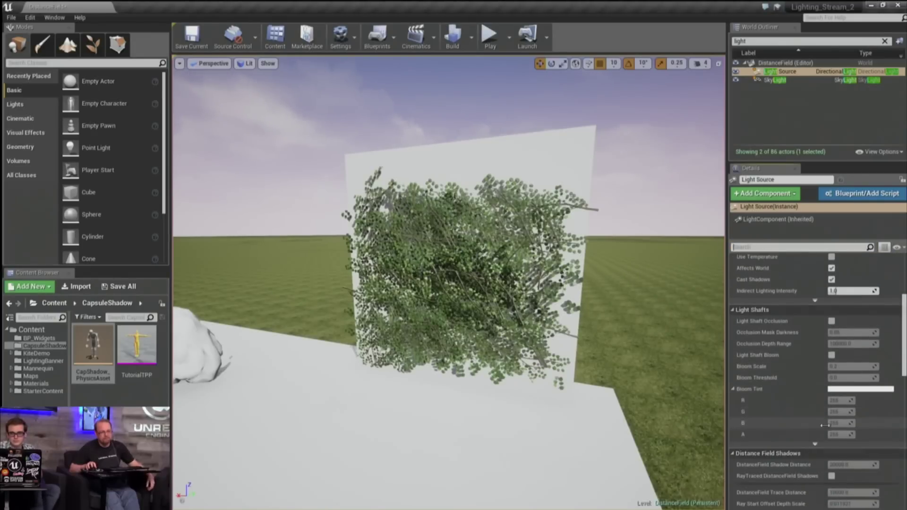
scroll(846, 424, "down", 3)
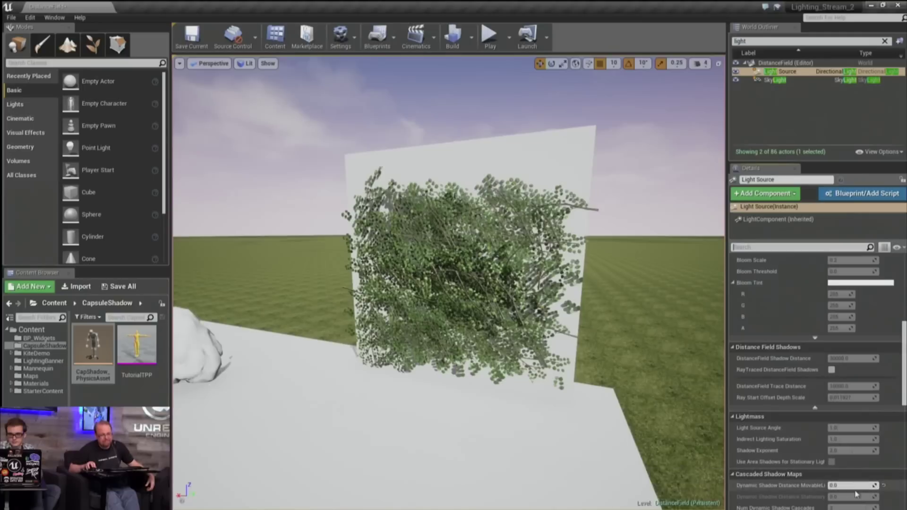
left_click_drag(859, 485, 852, 485)
type("500")
key("Return")
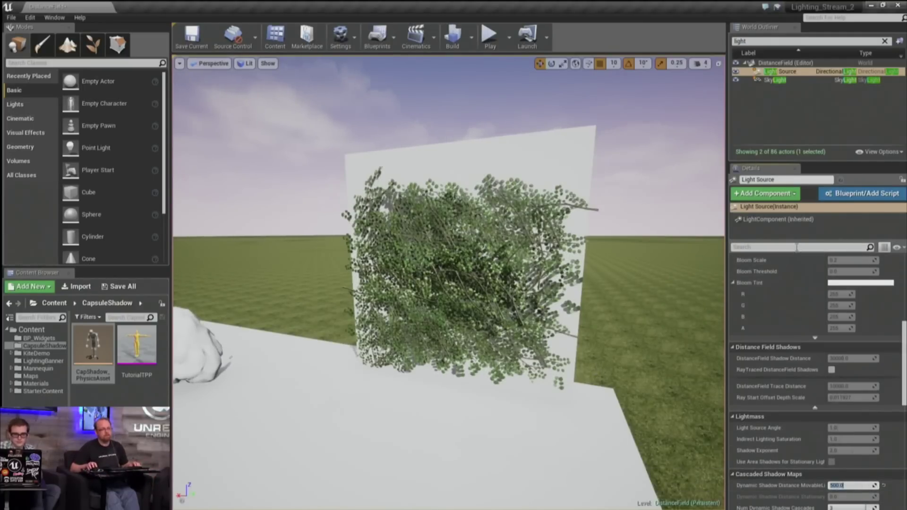
Filter the details for "contac", reset Contact Shadow Length to its default and inspect the ivy up close
left_click(797, 247)
type("contac")
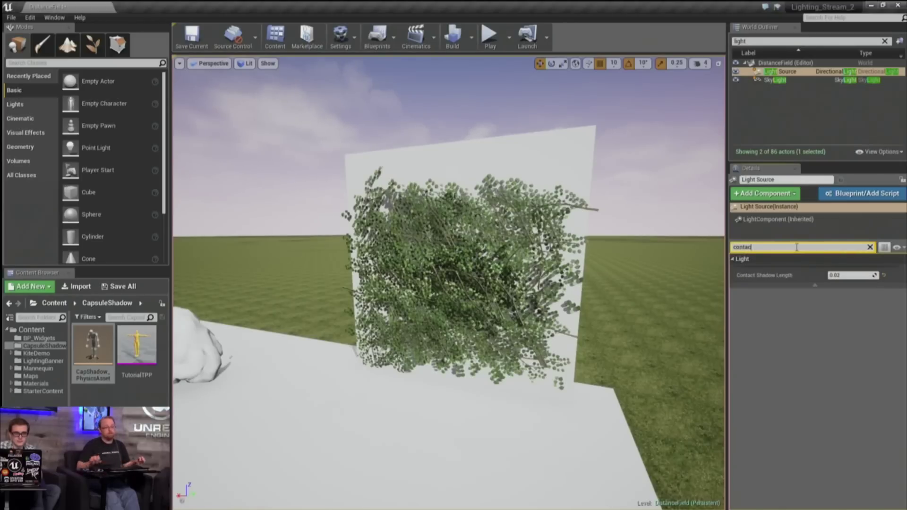
left_click(884, 275)
left_click_drag(449, 283, 459, 203)
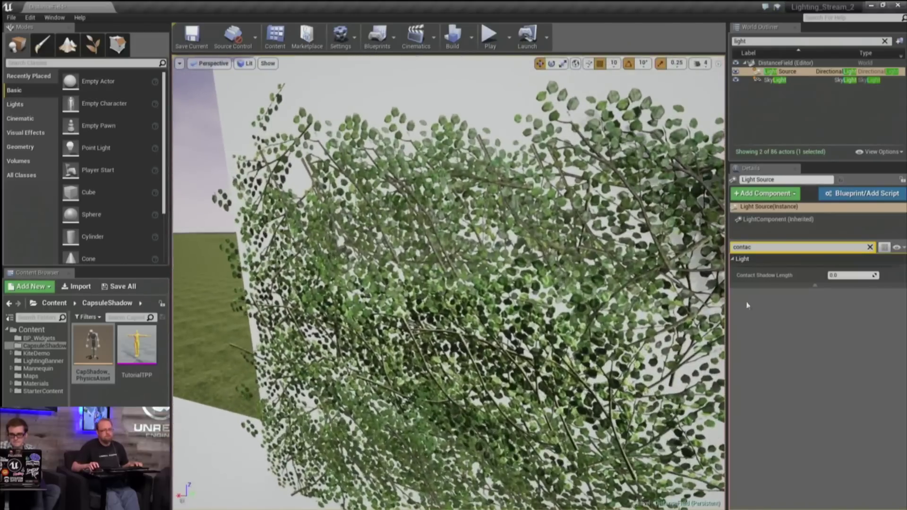
Raise the Light Source's Dynamic Shadow Distance MovableLight to 5000 and view the ivy wall from farther away
left_click(870, 247)
scroll(843, 443, "down", 3)
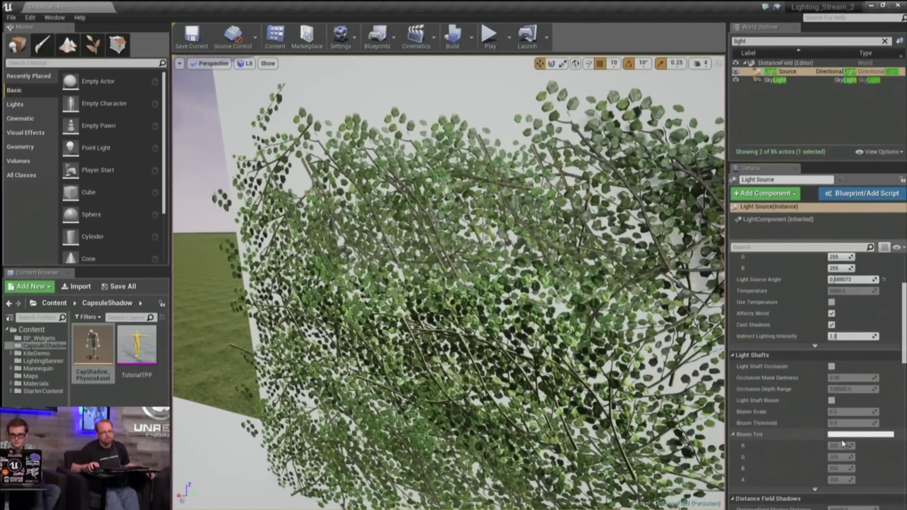
scroll(844, 449, "down", 6)
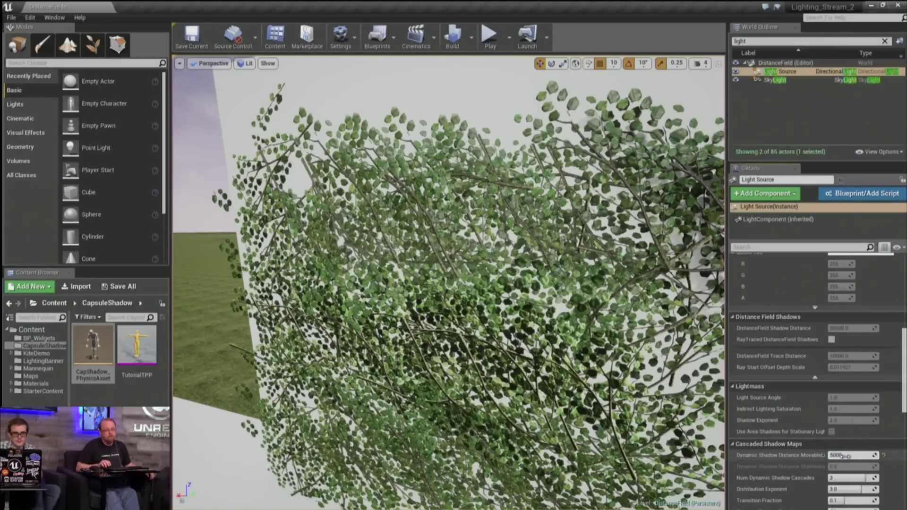
left_click_drag(493, 354, 472, 439)
left_click_drag(492, 397, 493, 353)
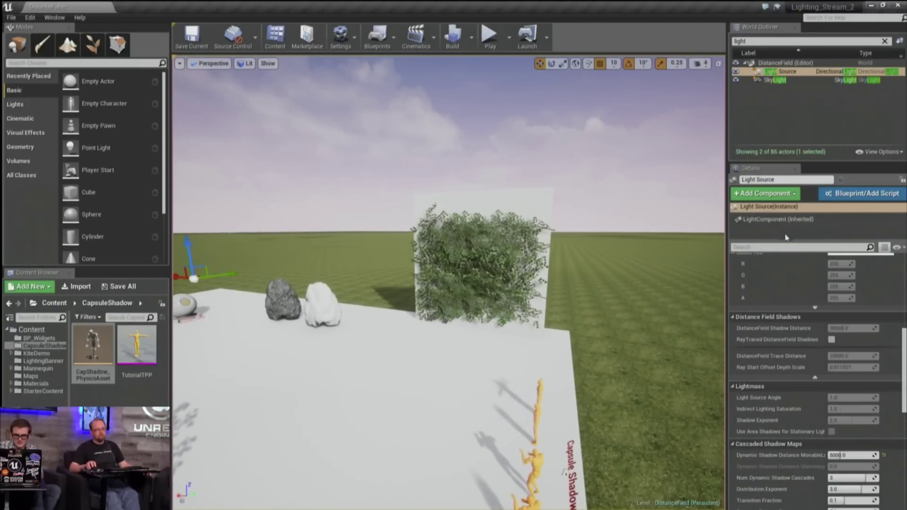
left_click_drag(562, 333, 574, 241)
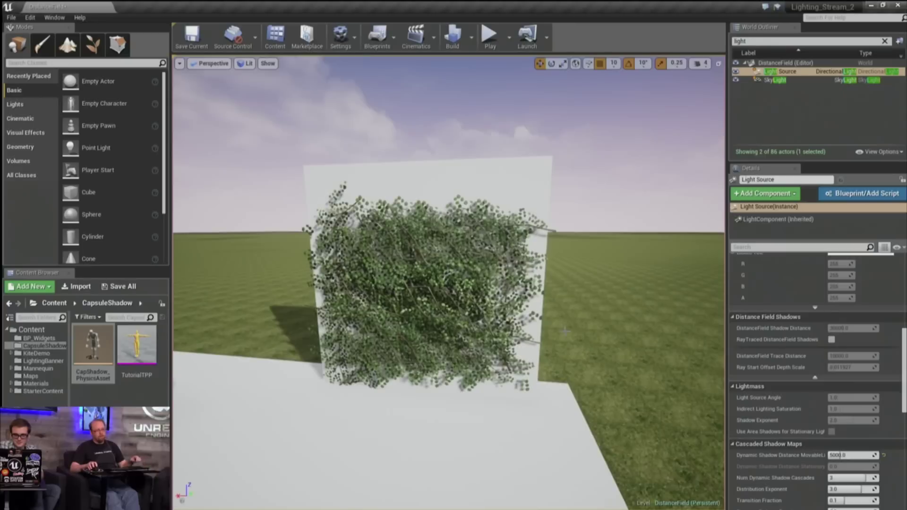
Filter the details for "contac", set Contact Shadow Length to 0.02 and view the ivy wall beside the rocks
left_click(798, 247)
type("cont")
left_click(849, 274)
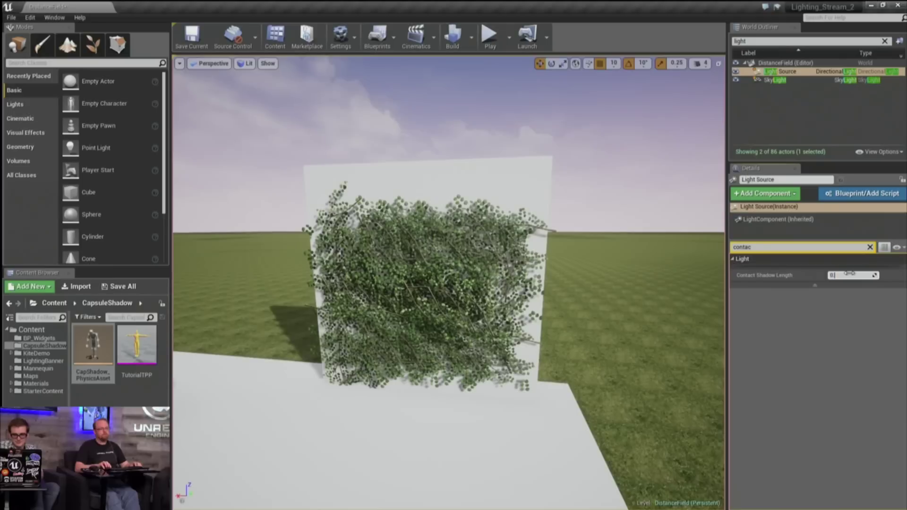
left_click(849, 274)
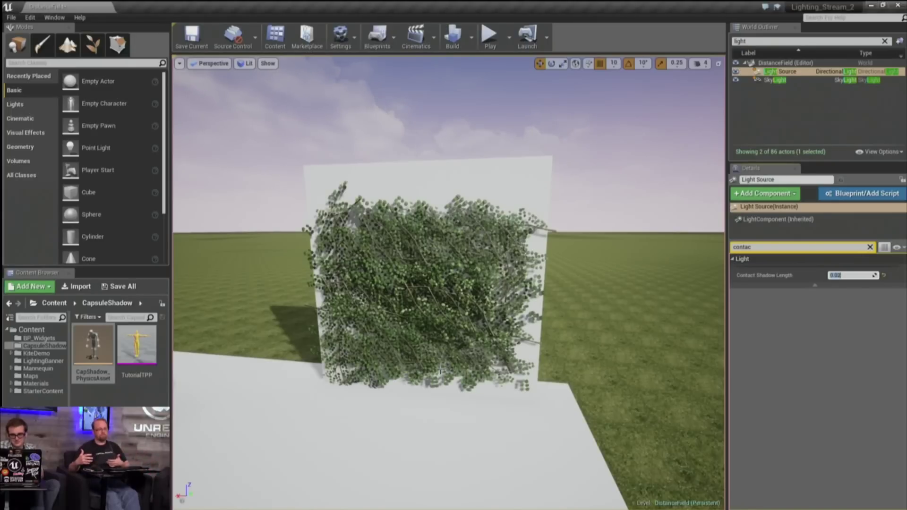
key("s")
right_click_drag(431, 439, 393, 444)
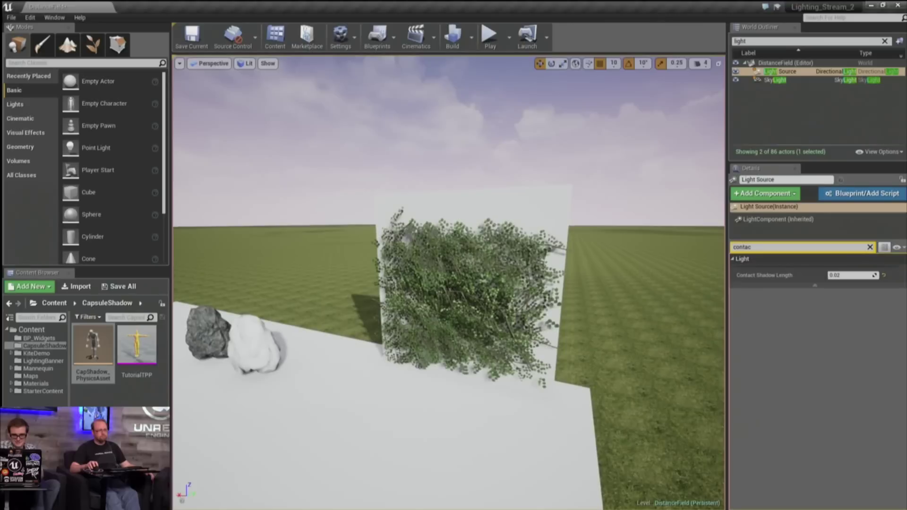
Reset the Light Source's Contact Shadow Length to its default, then set it back to 0.02 while comparing the ivy up close
key("w")
right_click_drag(539, 387, 595, 387)
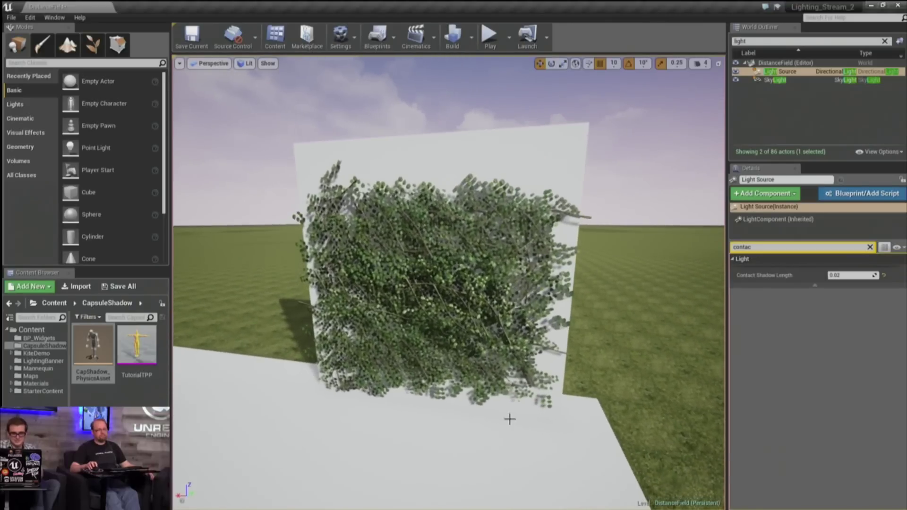
left_click(885, 276)
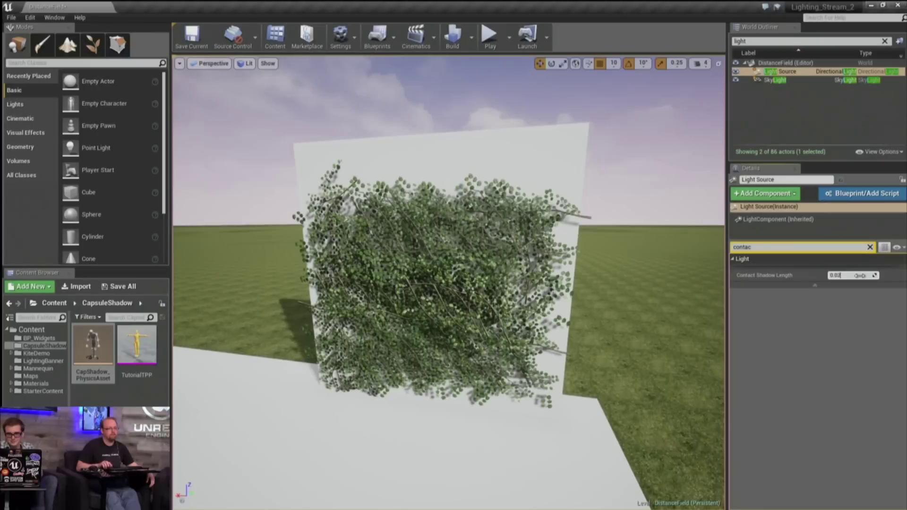
type("2")
key("Return")
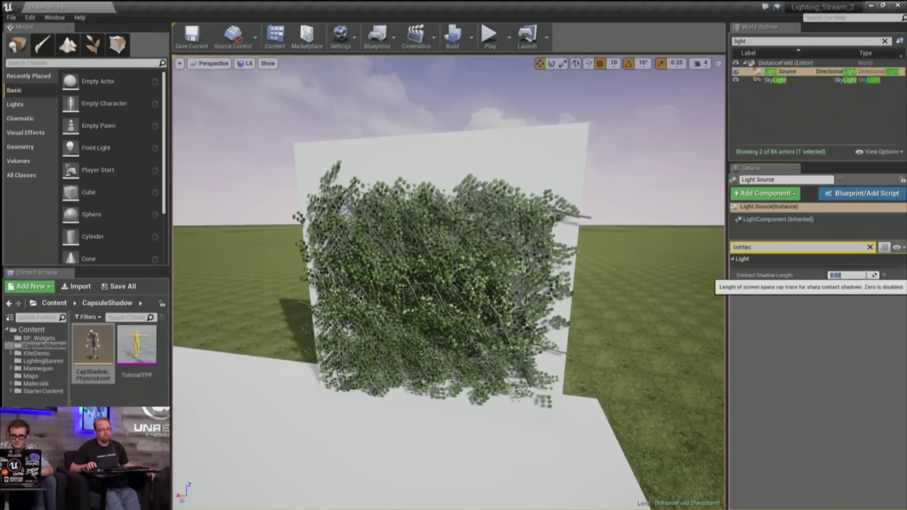
Filter the Light Source's details for "ray" and enable RayTraced DistanceField Shadows, with the whole platform in view from above
left_click_drag(462, 418, 406, 482)
middle_click_drag(406, 482, 397, 484)
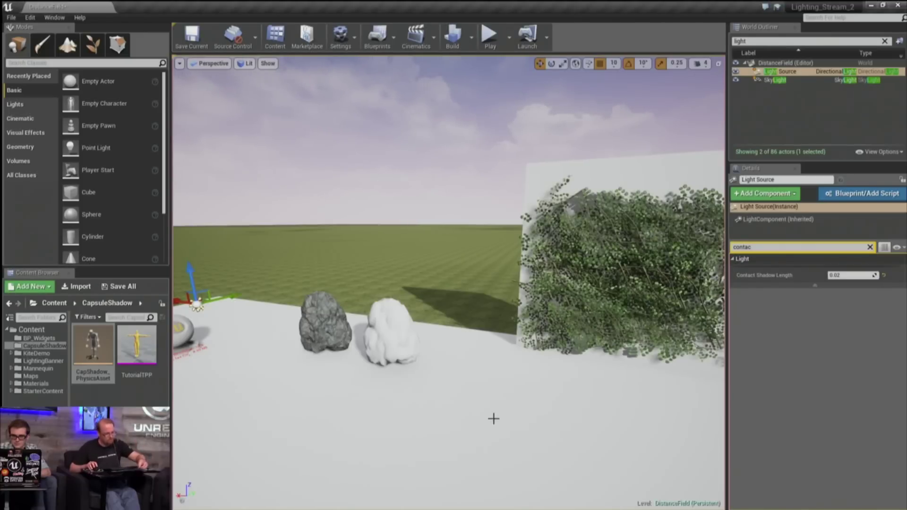
right_click_drag(581, 377, 555, 449)
left_click_drag(614, 265, 682, 319)
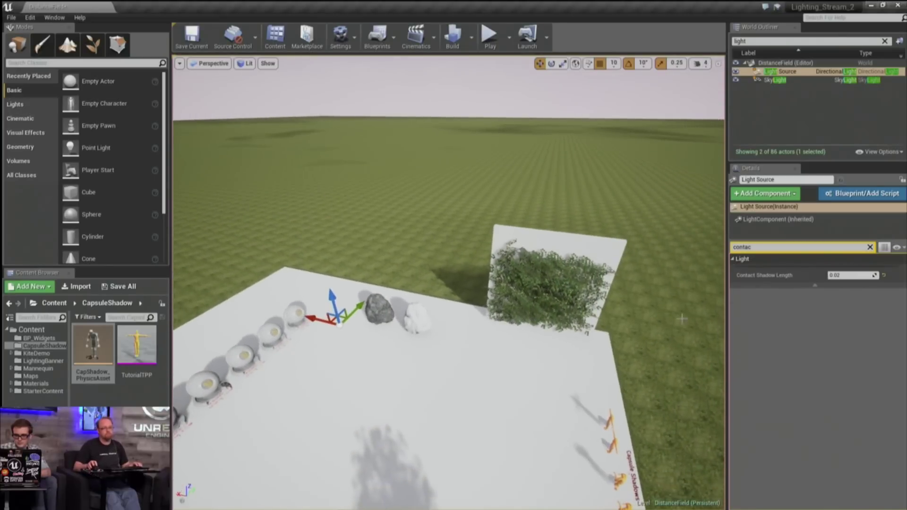
left_click(871, 248)
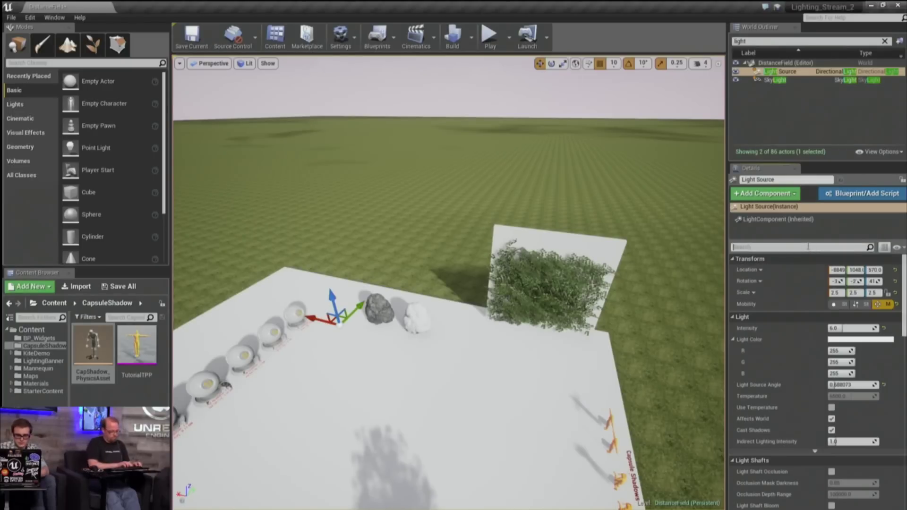
type("ray")
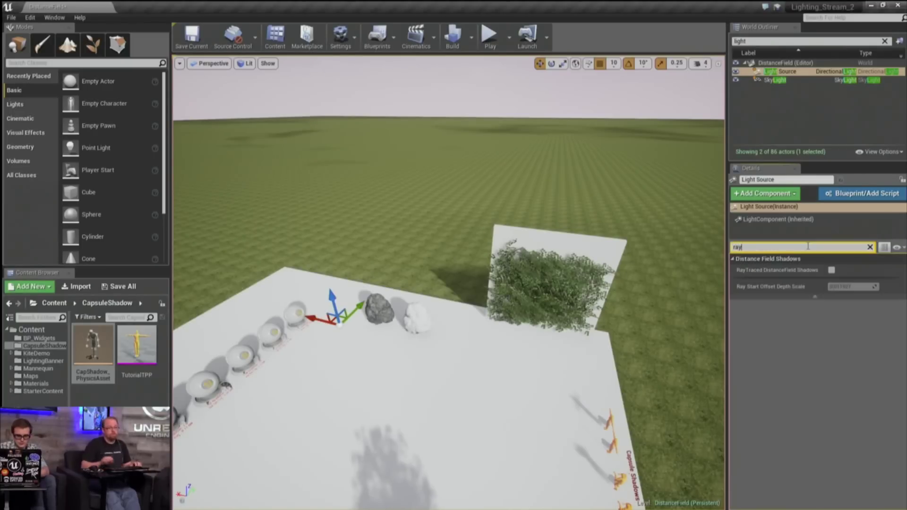
left_click(832, 270)
Select the SkyLight, turn on the Distance Field Ambient Occlusion visualization and inspect the rocks, ivy wall and trees in it
left_click(778, 80)
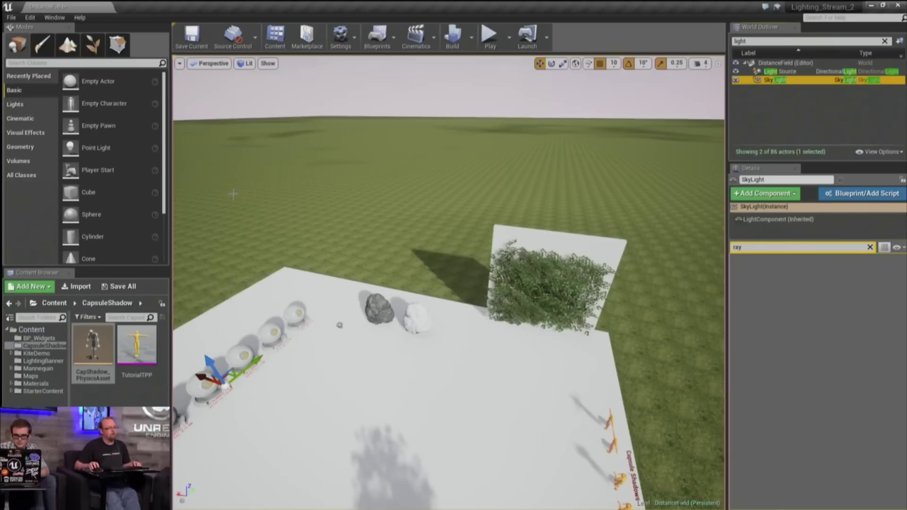
left_click(267, 63)
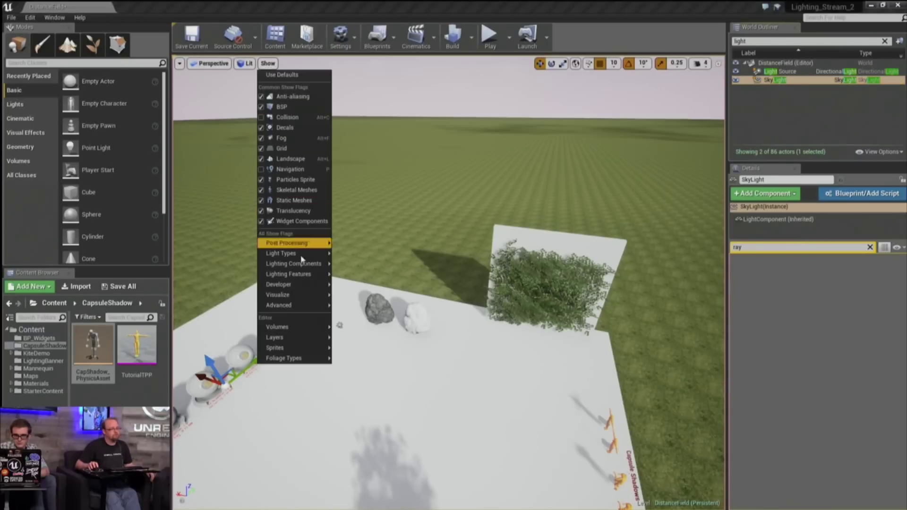
mouse_move(296, 256)
mouse_move(293, 294)
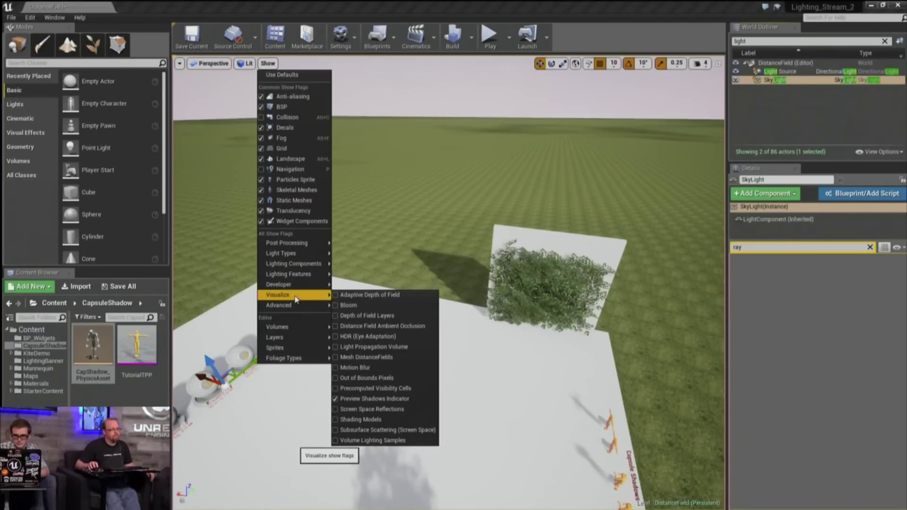
left_click(335, 327)
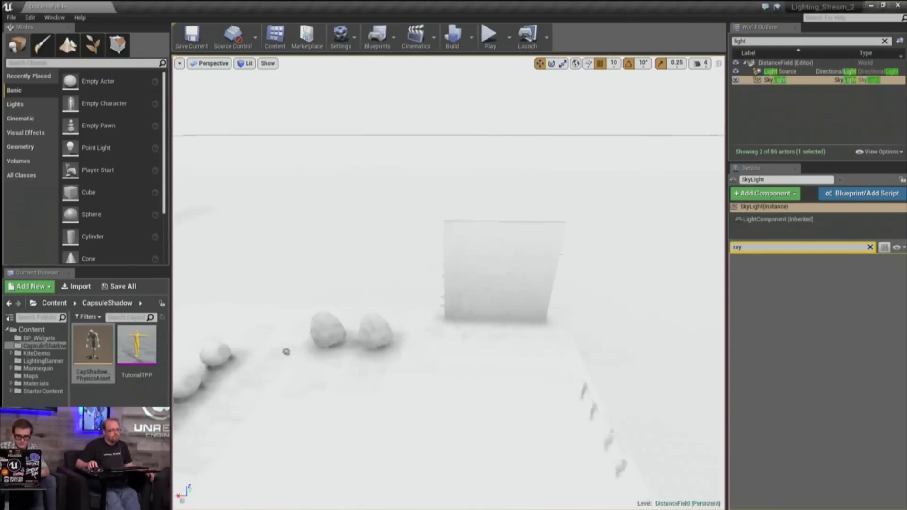
left_click_drag(334, 327, 456, 302)
right_click_drag(456, 302, 468, 318)
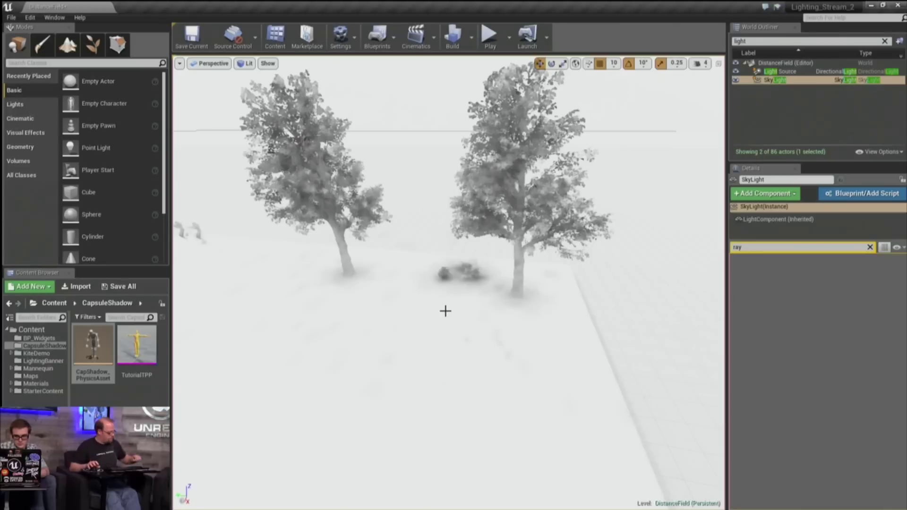
right_click_drag(509, 420, 328, 432)
right_click_drag(401, 273, 453, 207)
Restore the viewport's default show flags and view the platform with the spheres, rocks and ivy wall
left_click(268, 64)
left_click(284, 77)
right_click_drag(449, 283, 427, 319)
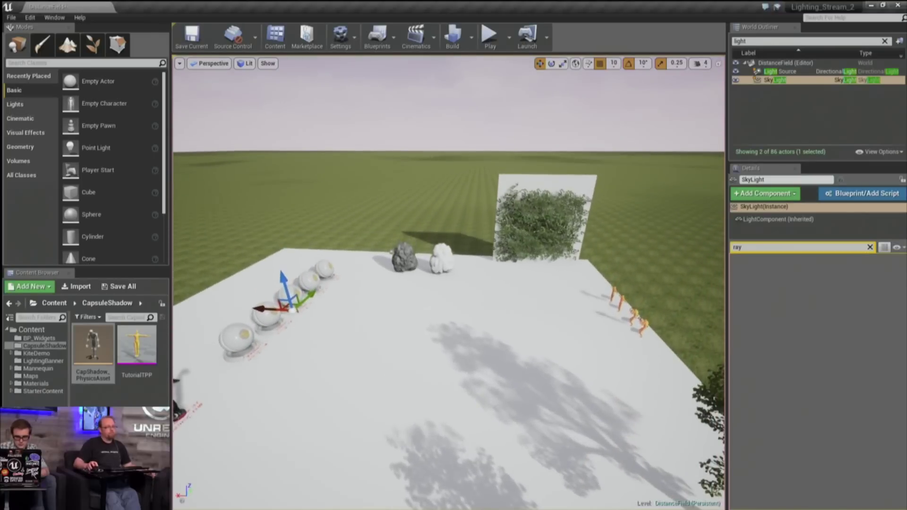
Select the Light Source, clear the details filter and open the material instance assigned as its Light Function Material
left_click(782, 71)
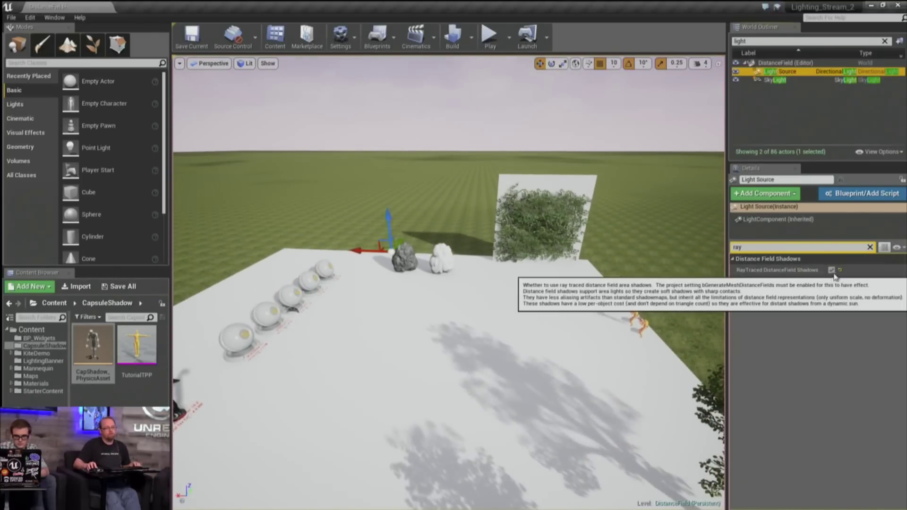
left_click(870, 248)
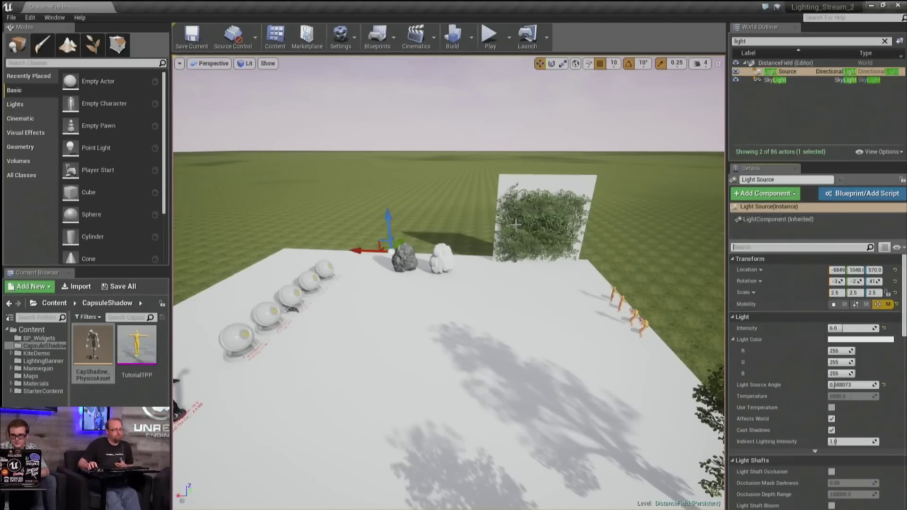
mouse_move(438, 376)
right_mouse_down()
mouse_move(420, 392)
mouse_move(420, 437)
mouse_move(420, 378)
right_mouse_up()
key("s")
right_click_drag(496, 364, 496, 349)
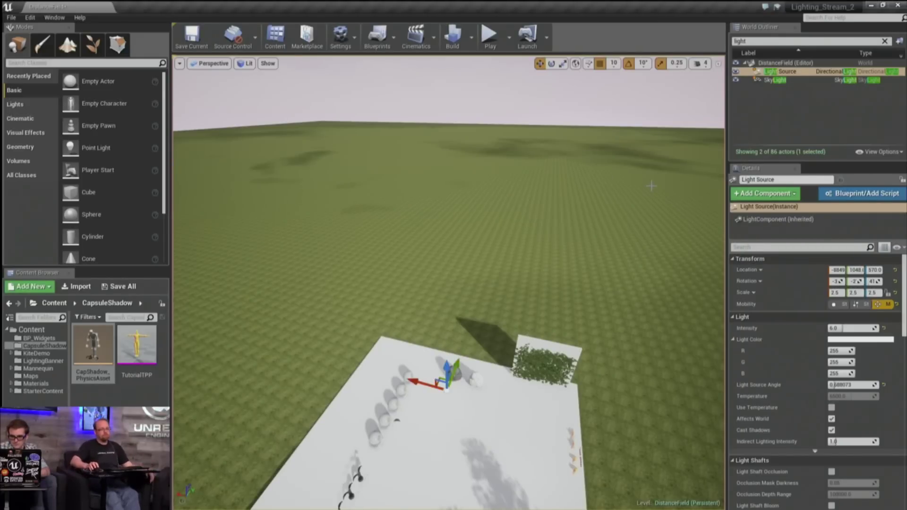
scroll(832, 334, "down", 5)
scroll(832, 334, "down", 10)
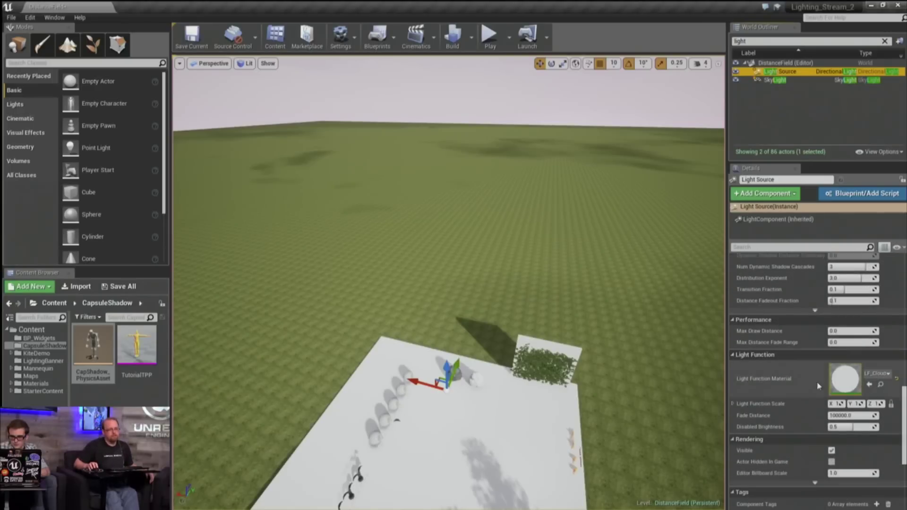
double_click(846, 389)
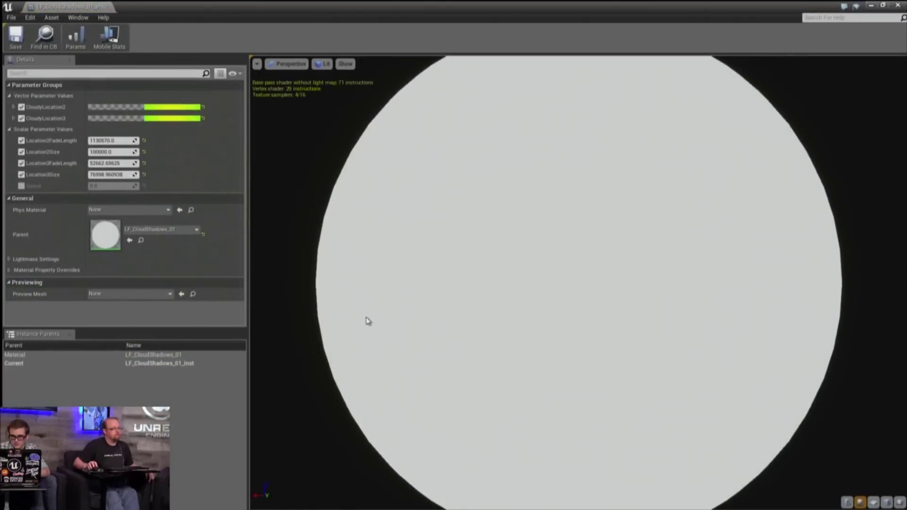
Open the parent material LF_CloudShadows_01, examine its whole node graph and close it again
double_click(104, 238)
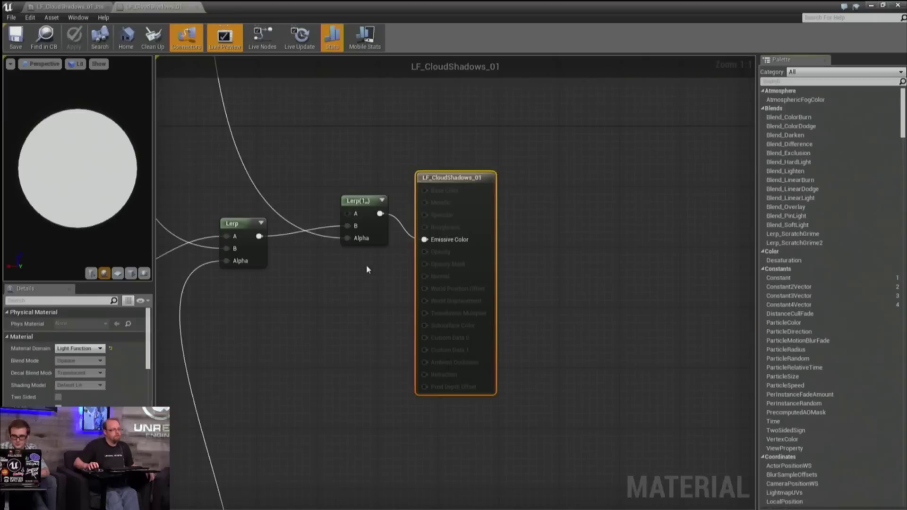
scroll(366, 265, "down", 10)
right_click_drag(476, 280, 491, 284)
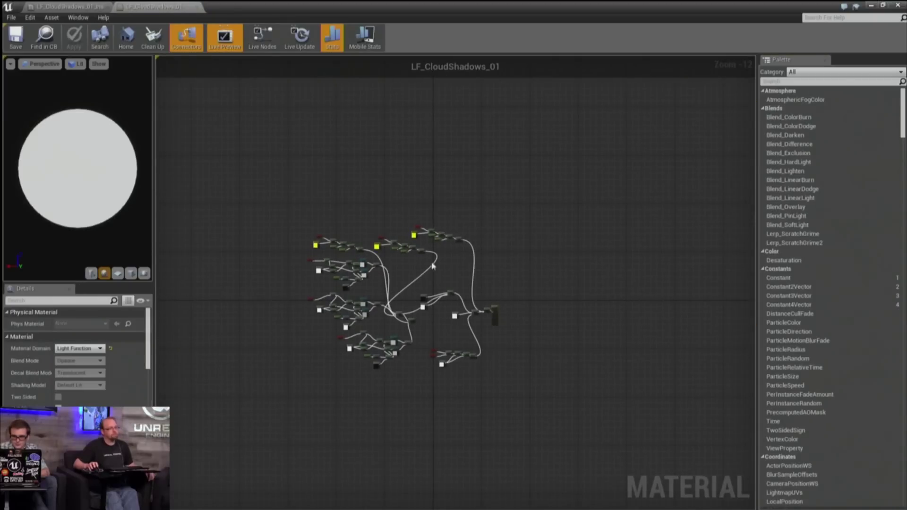
left_click(192, 6)
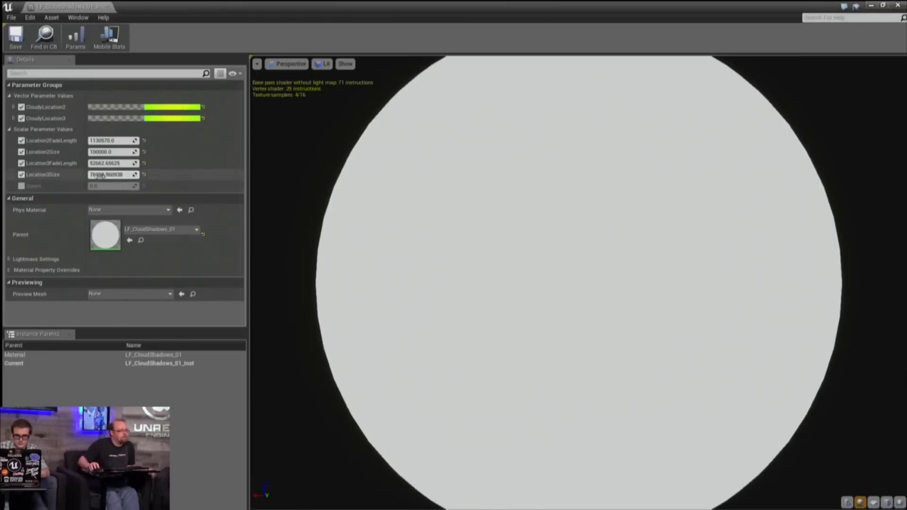
Enable the Speed parameter in the cloud shadow material instance, set it to 0.15, then save and close the instance
left_click(21, 186)
left_click(95, 186)
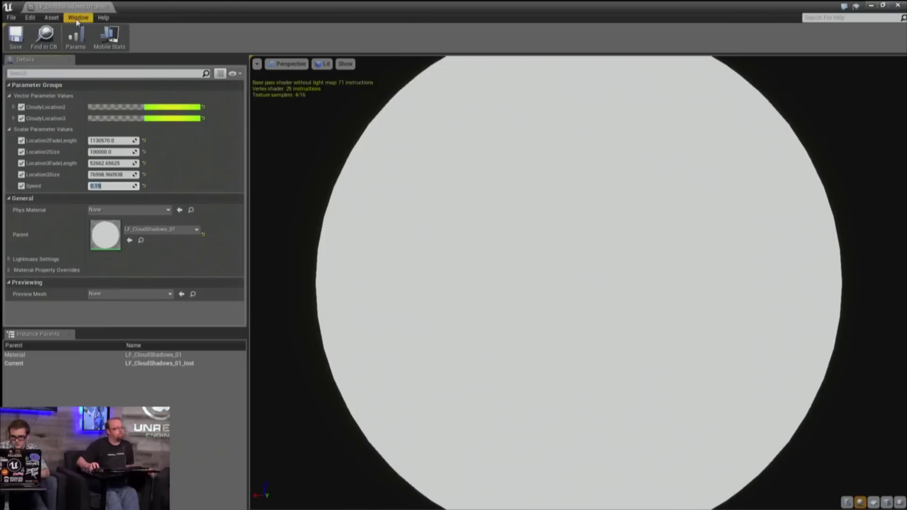
left_click(17, 42)
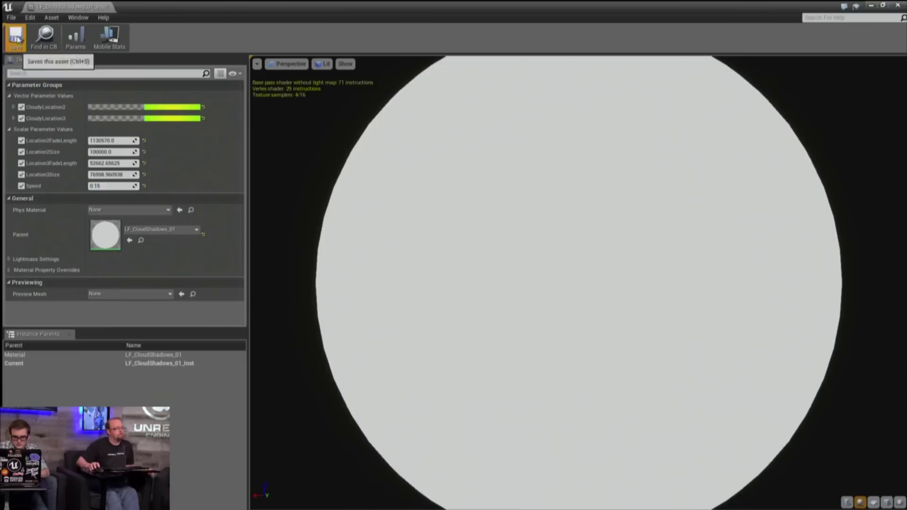
left_click(109, 8)
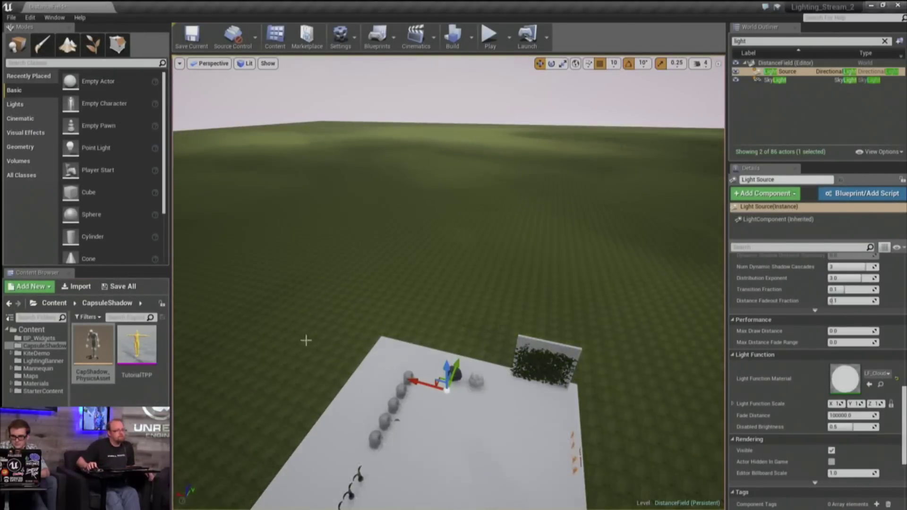
Reopen the Light Source's light function material instance, set Speed to 0.015 and float its editor over the level viewport
right_click_drag(306, 340, 331, 416)
right_click_drag(406, 250, 407, 307)
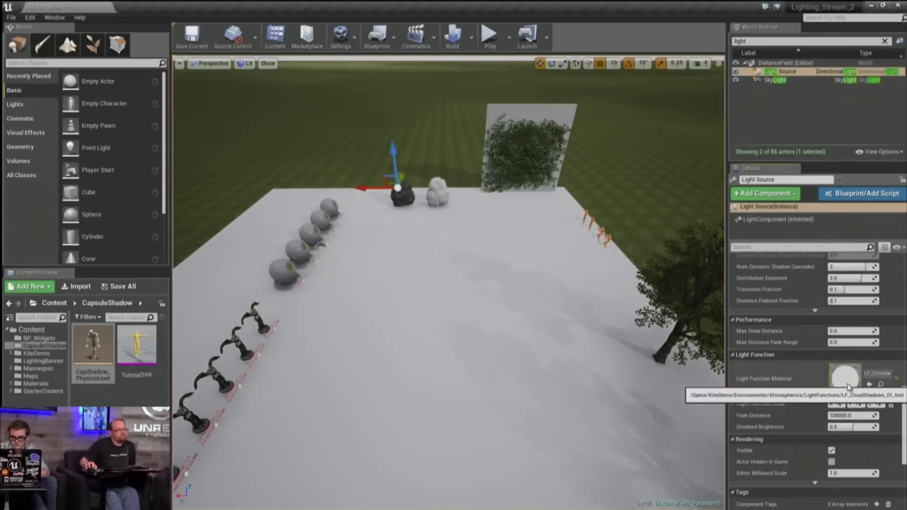
double_click(845, 379)
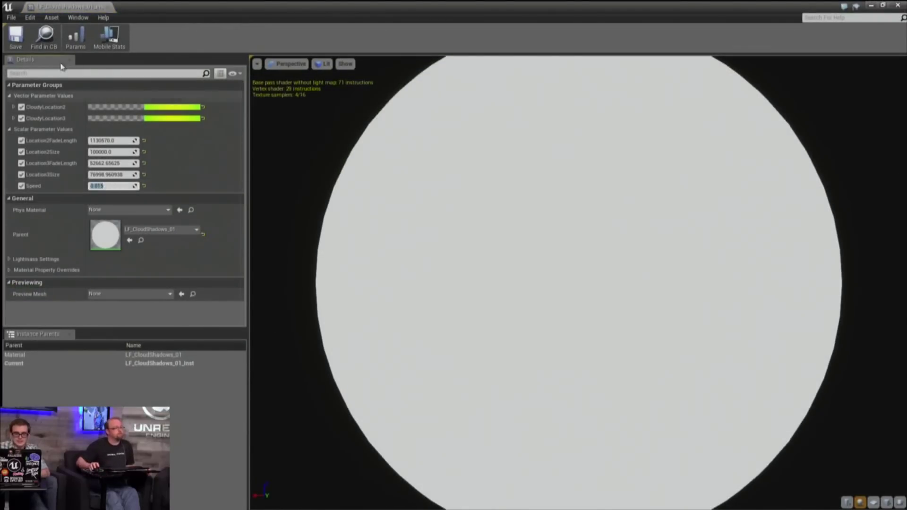
left_click_drag(158, 8, 465, 296)
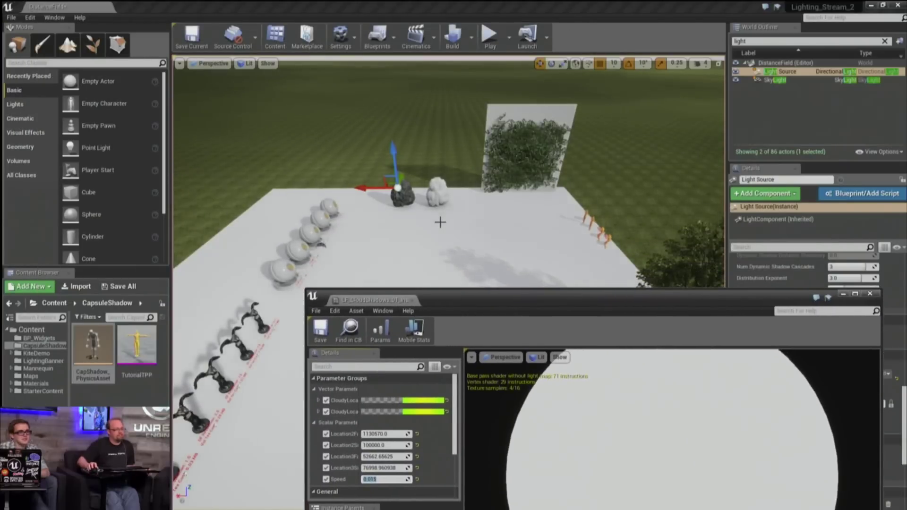
Close the light function material instance editor and examine the cloud shadows around the rocks, ivy wall and trees
left_click(412, 301)
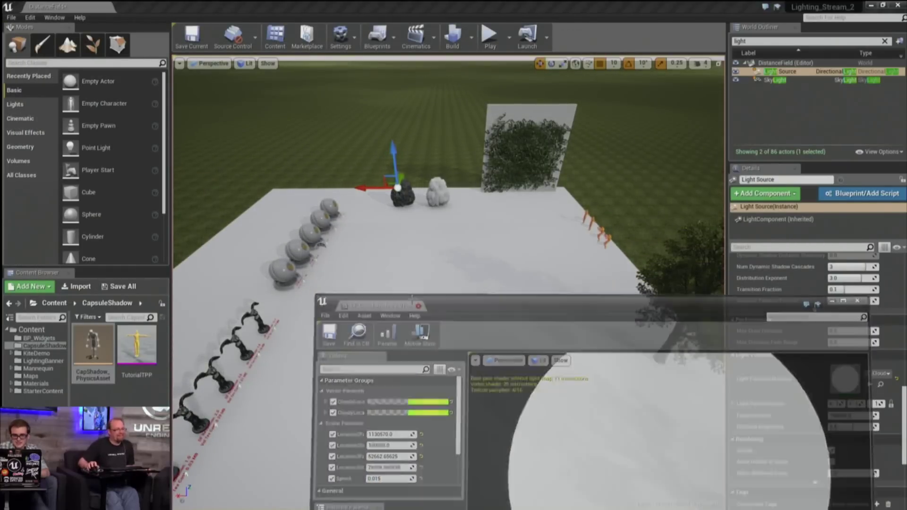
right_click_drag(411, 293, 449, 142)
key("w")
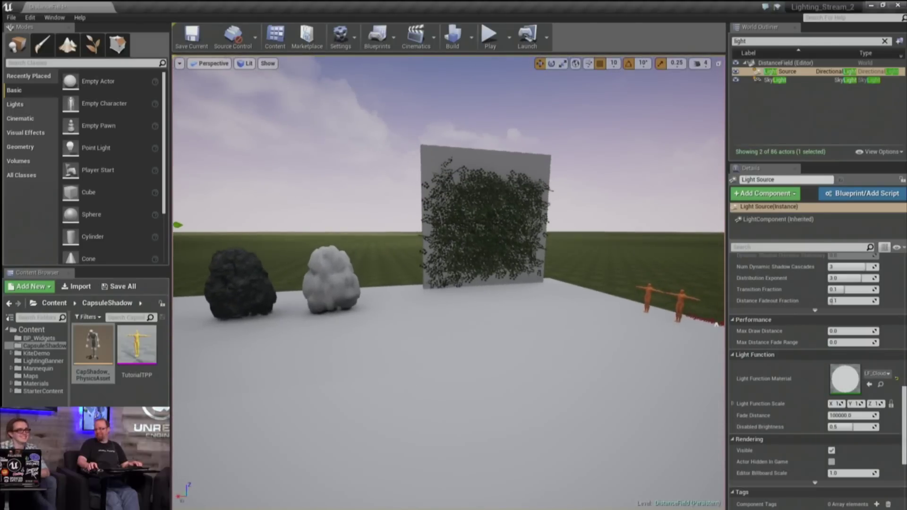
right_click_drag(449, 227, 407, 283)
key("s")
right_click_drag(445, 332, 445, 332)
key("q")
key("w")
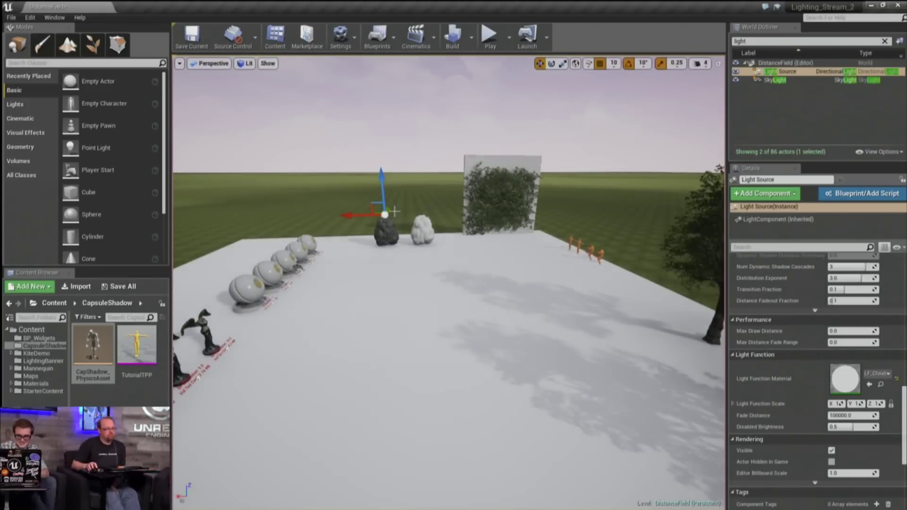
mouse_move(449, 376)
right_mouse_down()
mouse_move(491, 379)
mouse_move(454, 377)
right_mouse_up()
key("q")
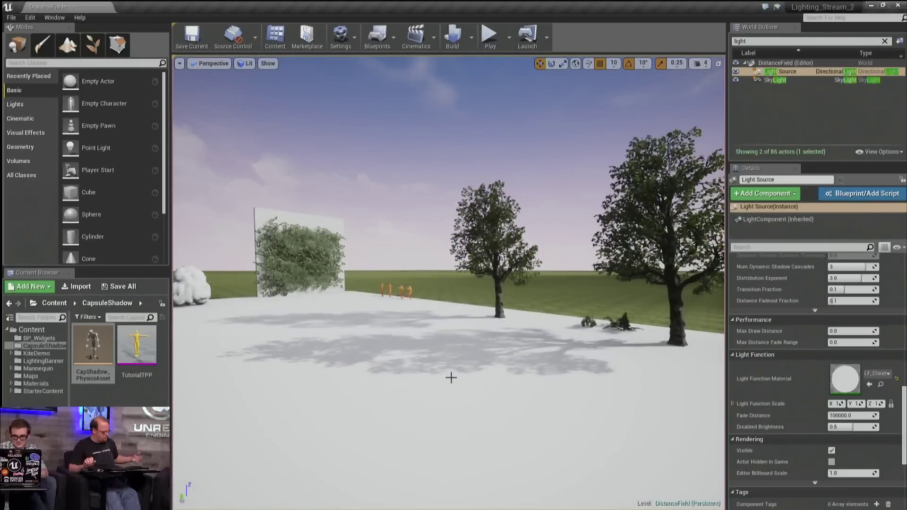
Examine how the cloud light function darkens the statues, grass field and tree shadows from several viewpoints
right_click_drag(523, 376, 486, 283)
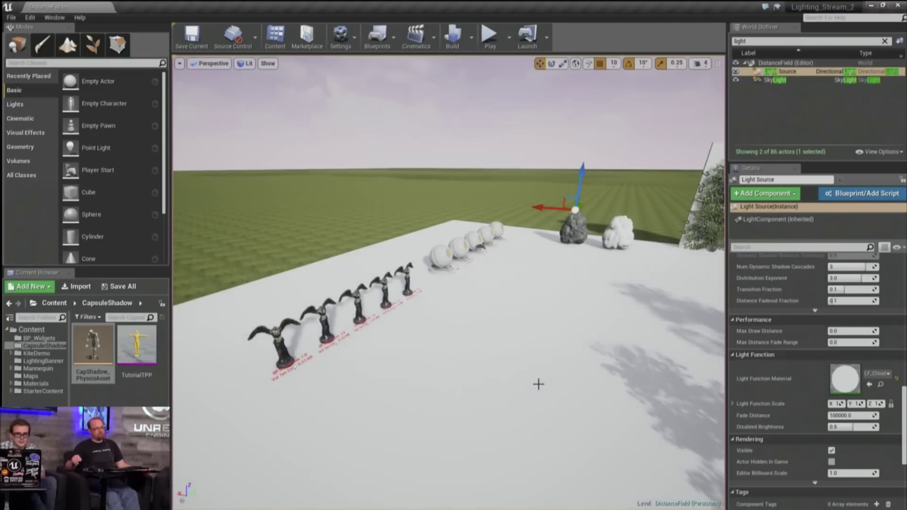
right_click_drag(492, 358, 553, 331)
key("e")
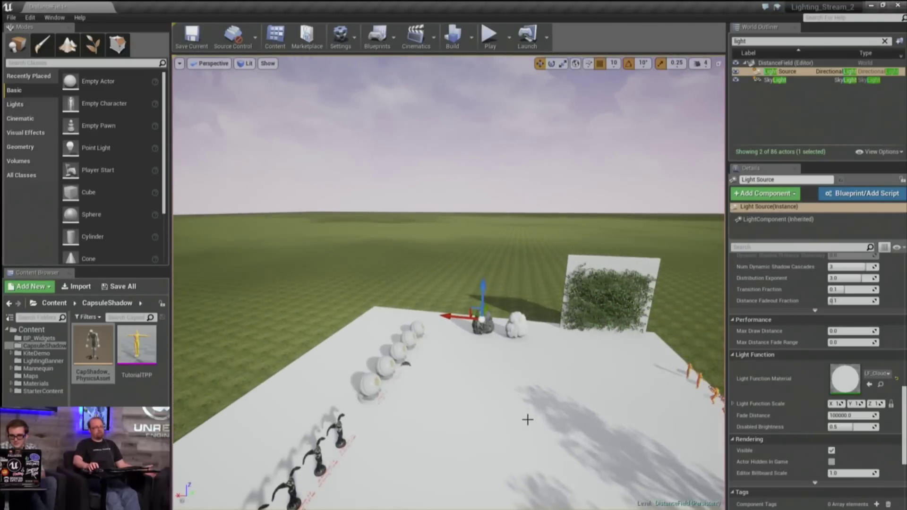
right_click_drag(597, 432, 659, 425)
key("q")
left_click_drag(452, 447, 452, 468)
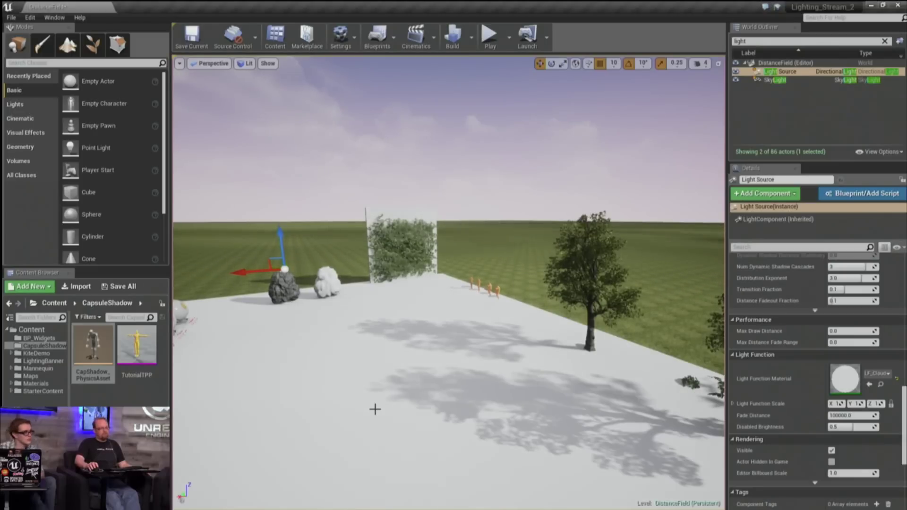
right_click_drag(356, 388, 235, 378)
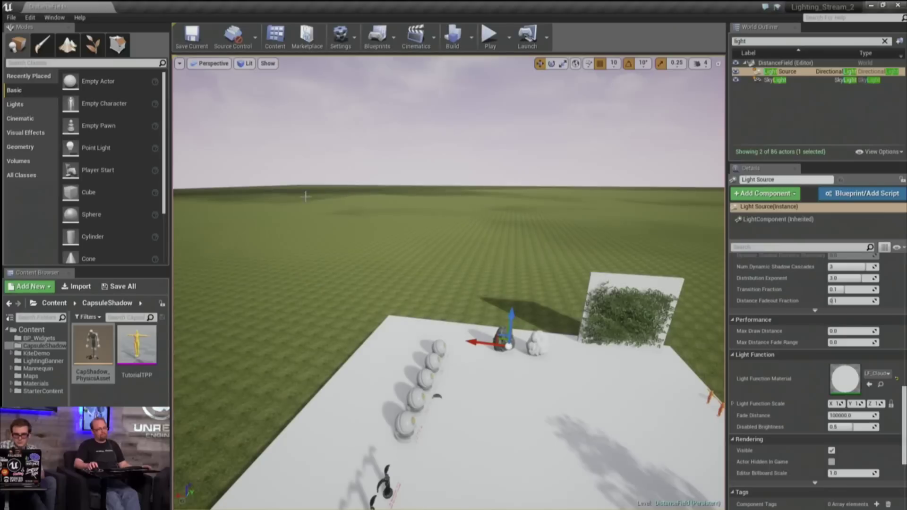
mouse_move(496, 397)
right_mouse_down()
mouse_move(496, 425)
mouse_move(562, 428)
mouse_move(586, 468)
mouse_move(614, 472)
mouse_move(605, 430)
mouse_move(496, 399)
right_mouse_up()
key("w")
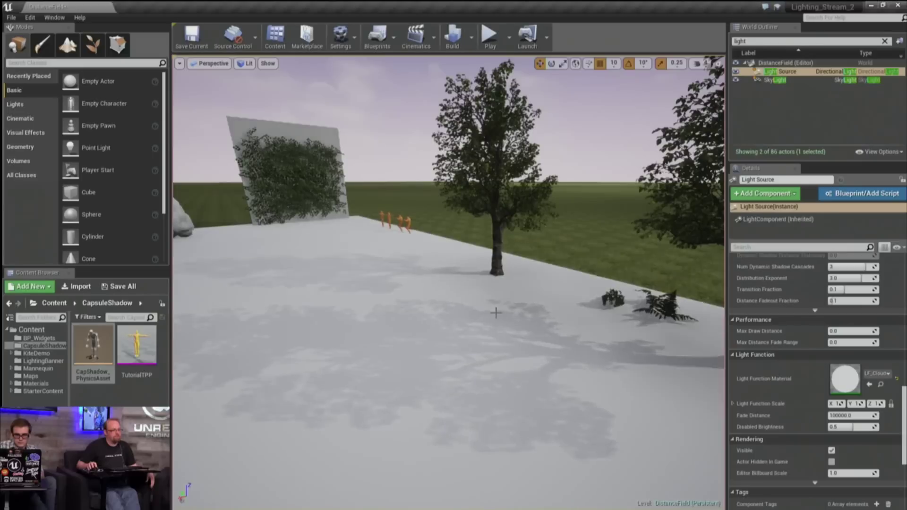
right_click_drag(549, 421, 613, 423)
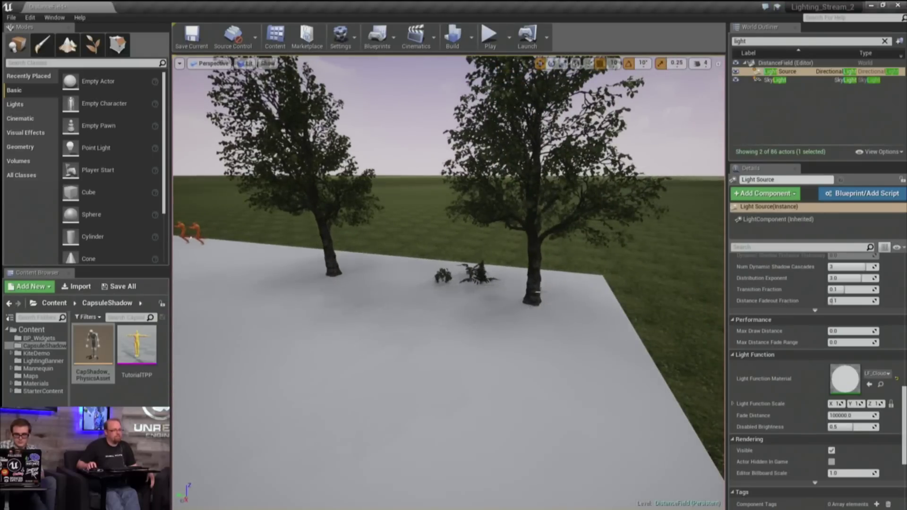
right_click_drag(424, 350, 244, 346)
middle_click_drag(244, 346, 359, 356)
right_click_drag(312, 410, 423, 351)
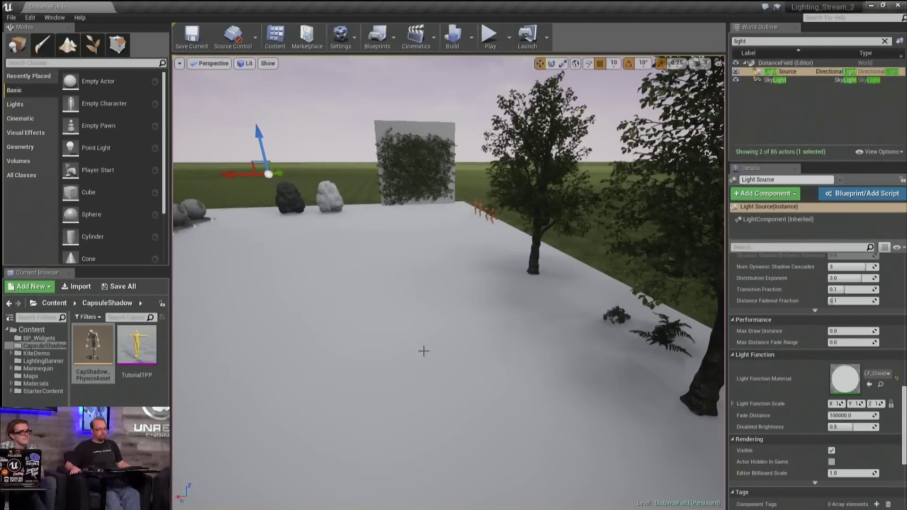
left_click(773, 80)
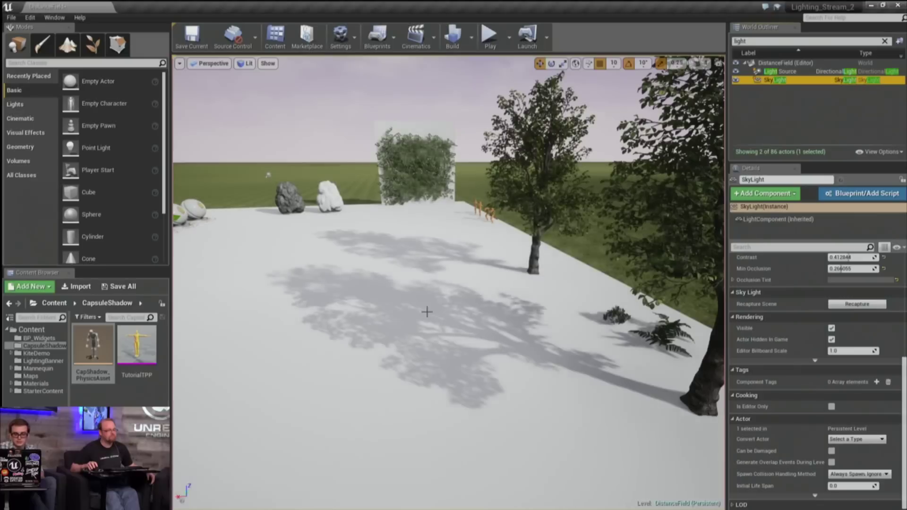
left_click(268, 63)
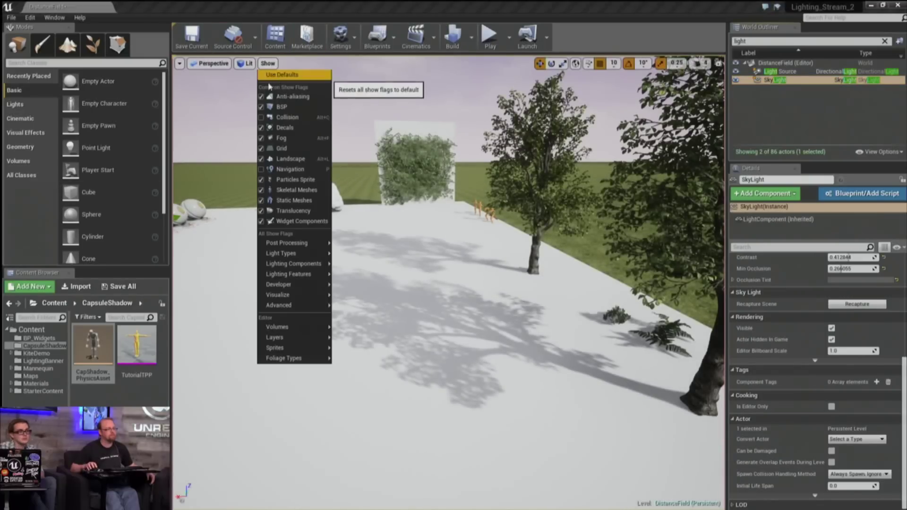
right_click_drag(407, 228, 388, 246)
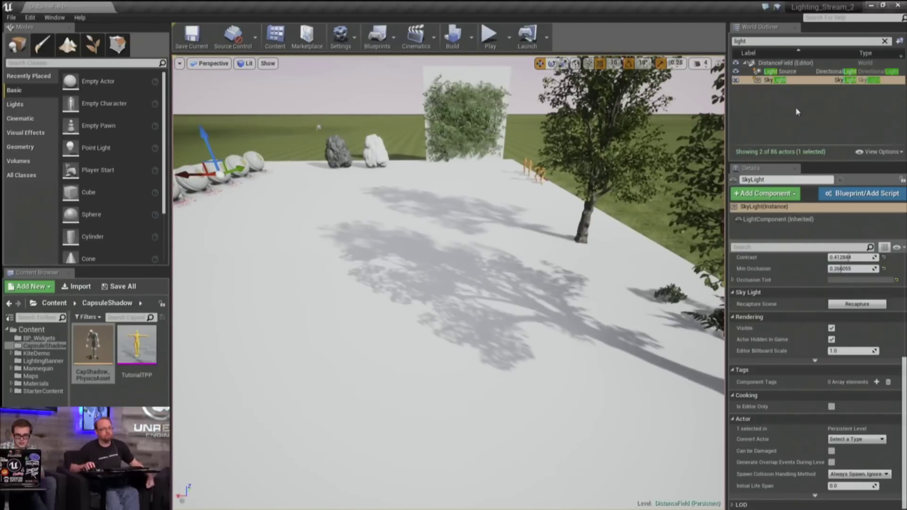
Select the Light Source and try toggling its Visible setting under Rendering
left_click(780, 72)
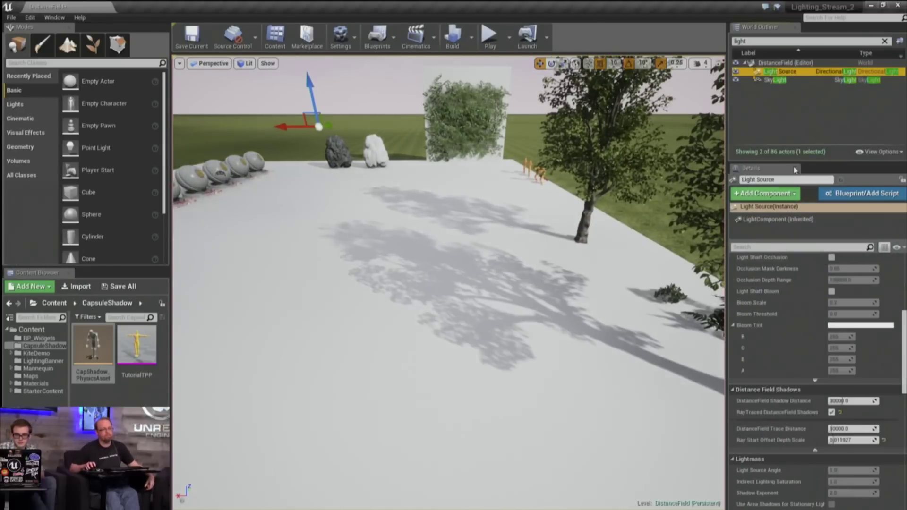
scroll(796, 416, "down", 5)
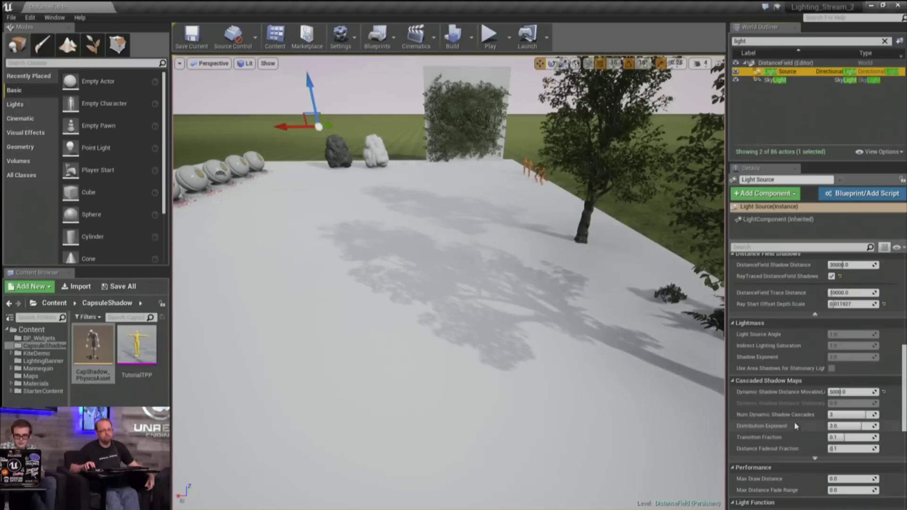
scroll(806, 430, "down", 5)
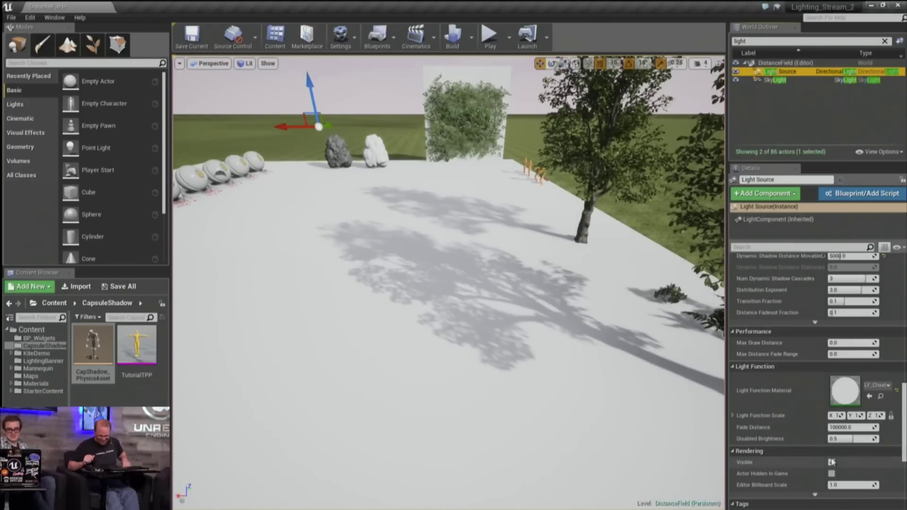
left_click(832, 462)
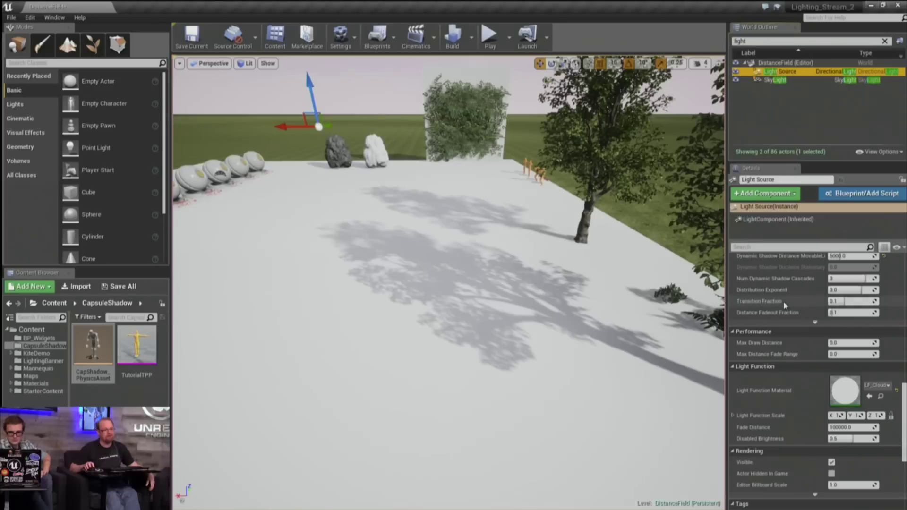
key("F2")
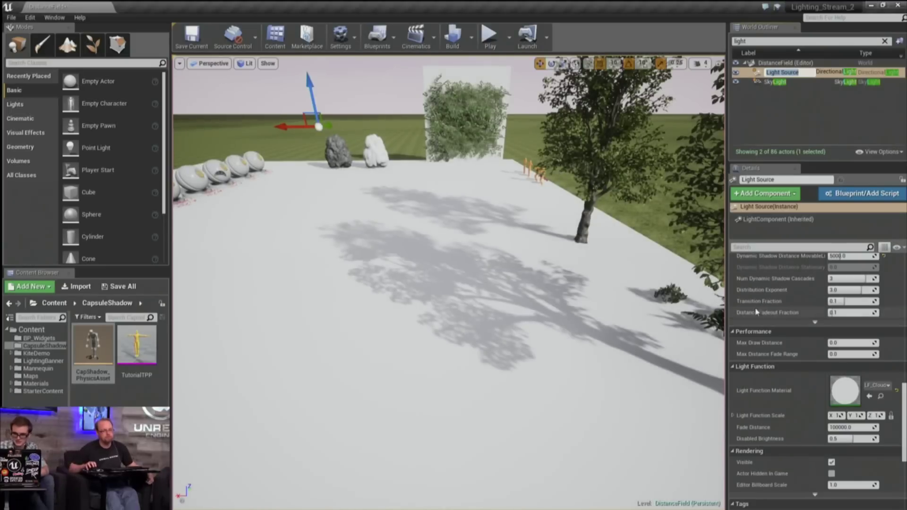
scroll(775, 299, "up", 3)
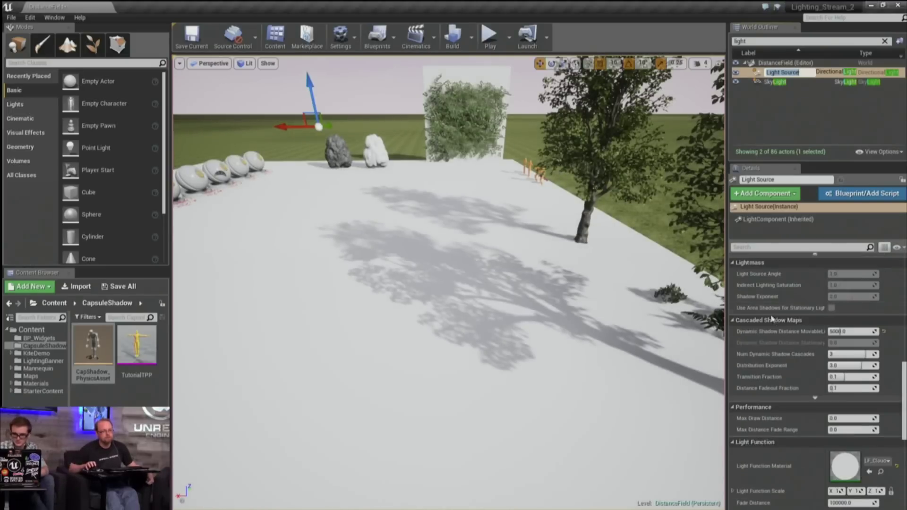
left_click(755, 75)
scroll(832, 357, "down", 7)
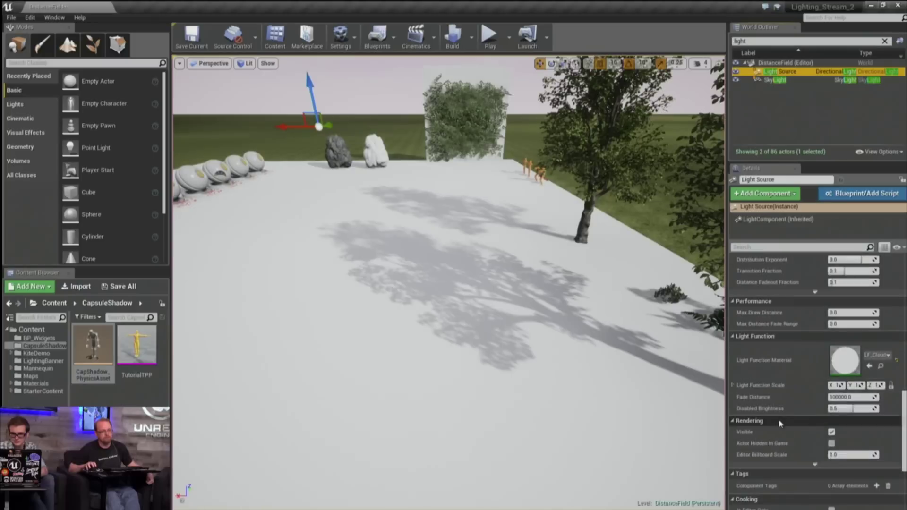
left_click(832, 356)
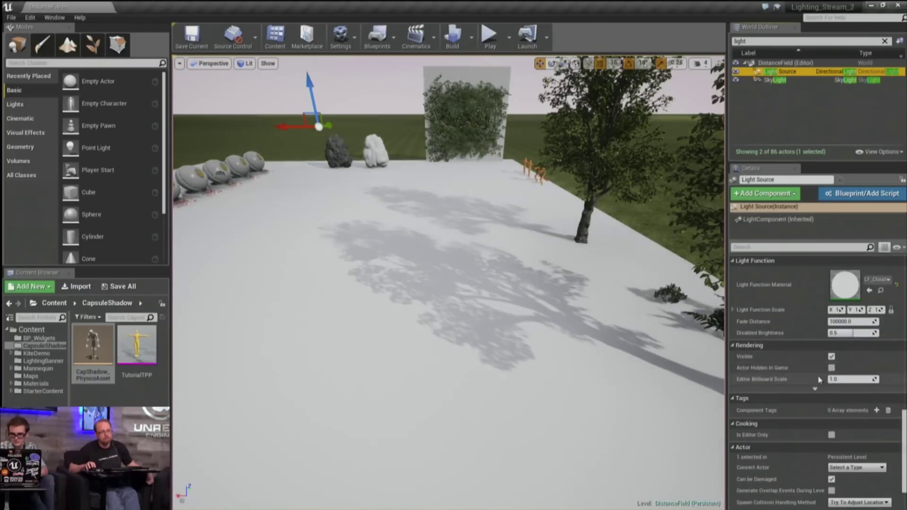
Filter the Light Source's details for "affects" and disable Affects World
scroll(806, 385, "up", 3)
left_click(758, 247)
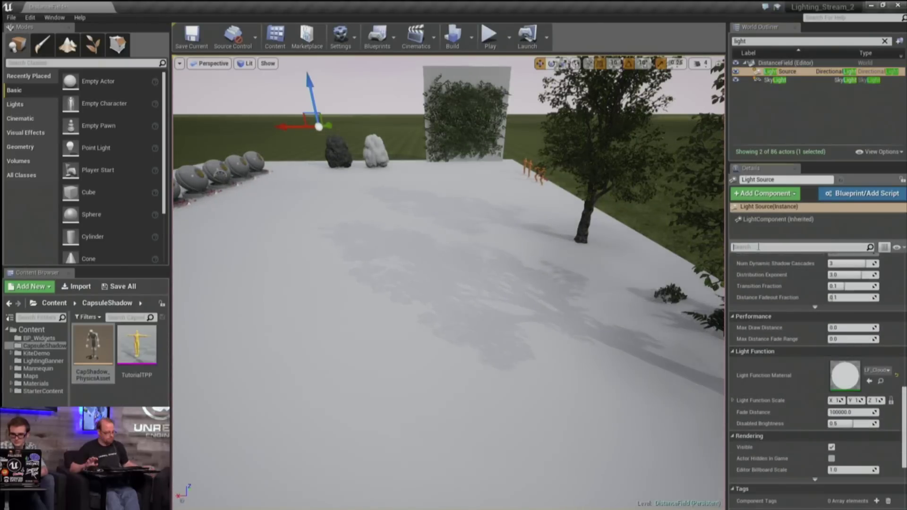
type("affects")
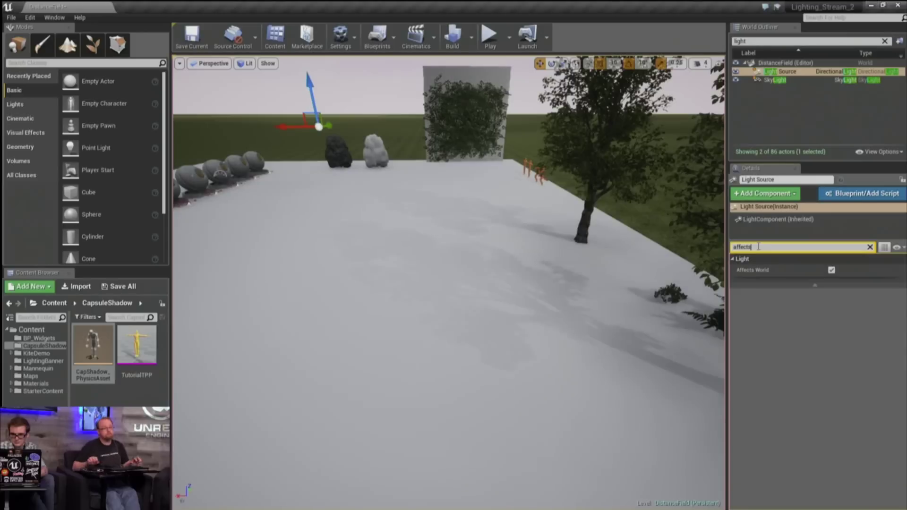
left_click(832, 270)
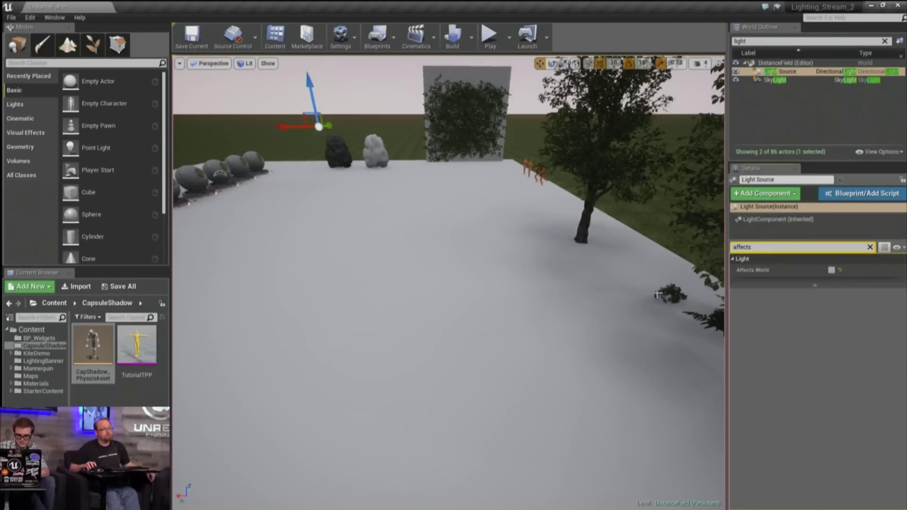
right_click_drag(484, 324, 472, 305)
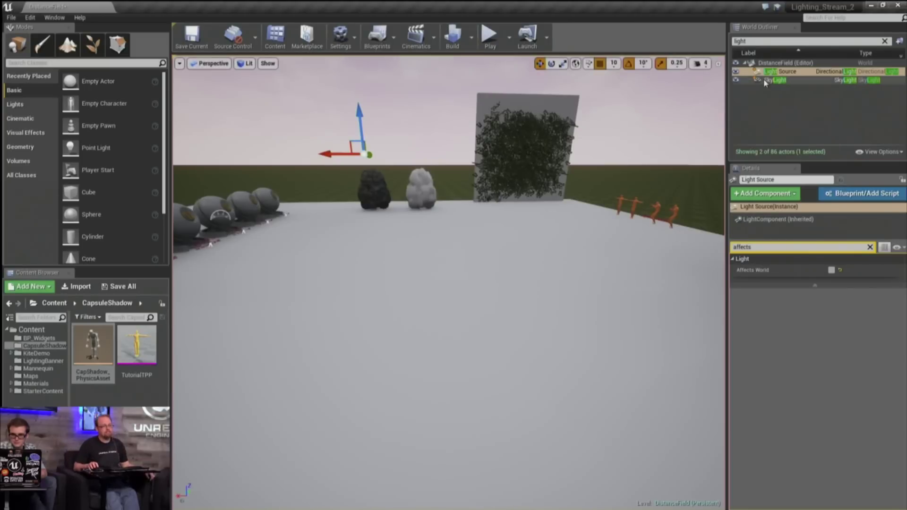
Select the SkyLight and clear the details filter to show its Distance Field Ambient Occlusion settings
left_click(775, 80)
right_click_drag(427, 277, 529, 283)
left_click_drag(448, 283, 449, 340)
middle_click_drag(449, 283, 444, 312)
left_click_drag(444, 311, 444, 330)
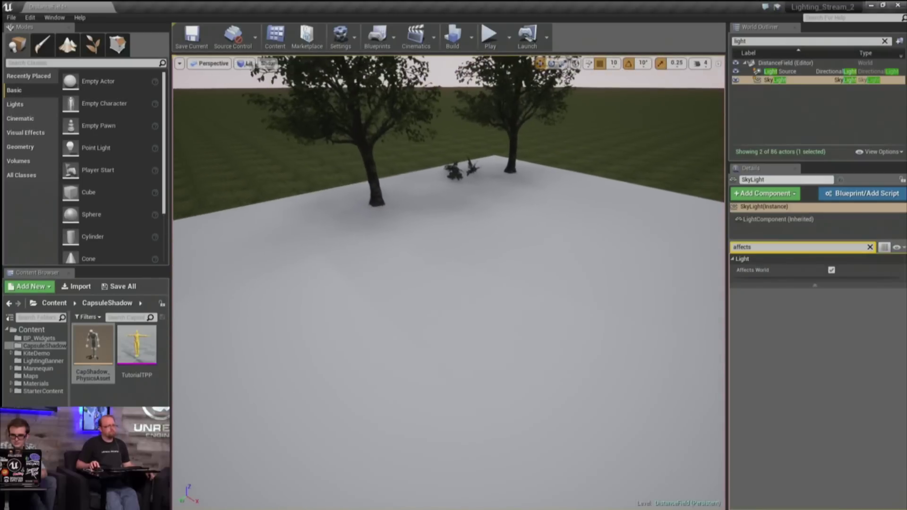
right_click_drag(558, 271, 558, 271)
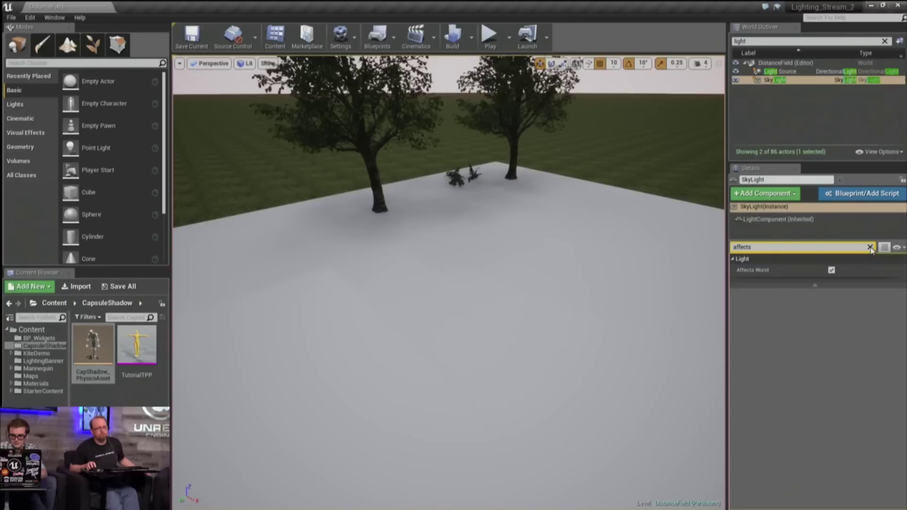
left_click(871, 248)
left_click(794, 80)
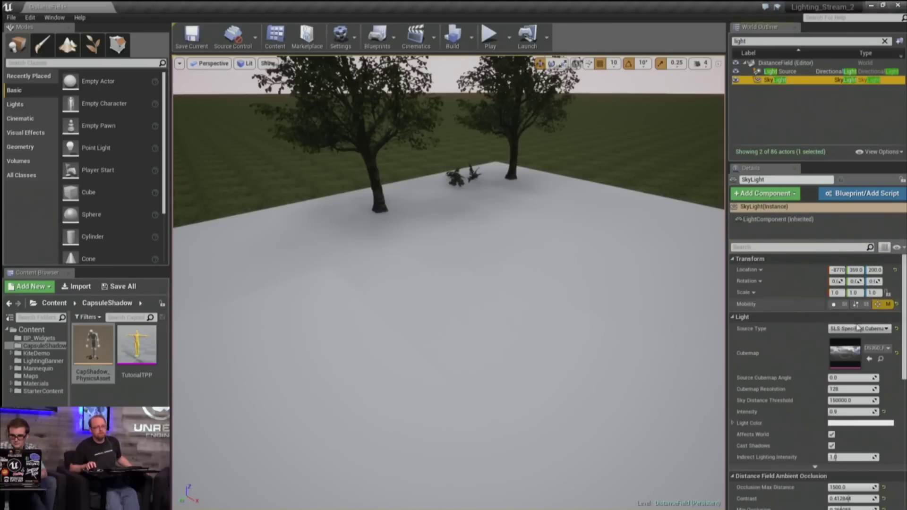
scroll(788, 416, "down", 3)
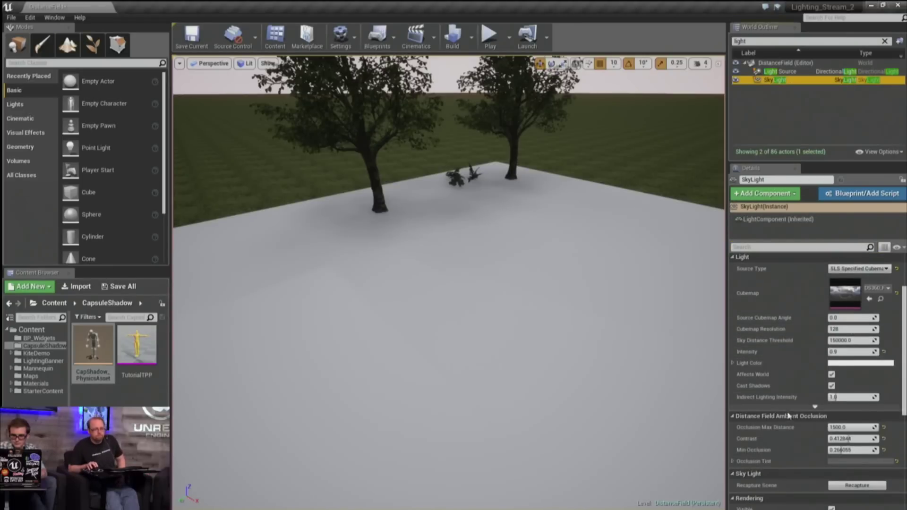
scroll(788, 420, "down", 4)
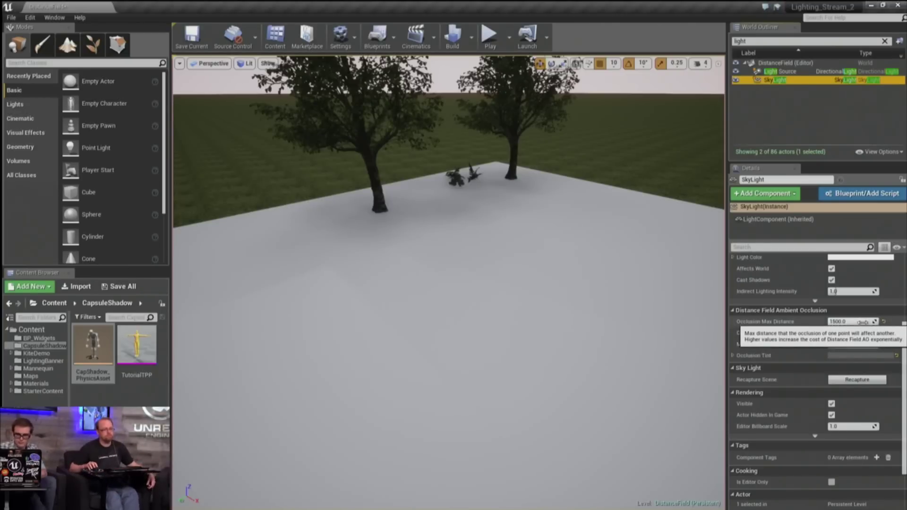
Try Occlusion Max Distance values of about 904 and 975 on the SkyLight and return it to 1500
mouse_move(858, 324)
left_mouse_down()
mouse_move(836, 324)
mouse_move(863, 322)
left_mouse_up()
right_click_drag(475, 260, 482, 313)
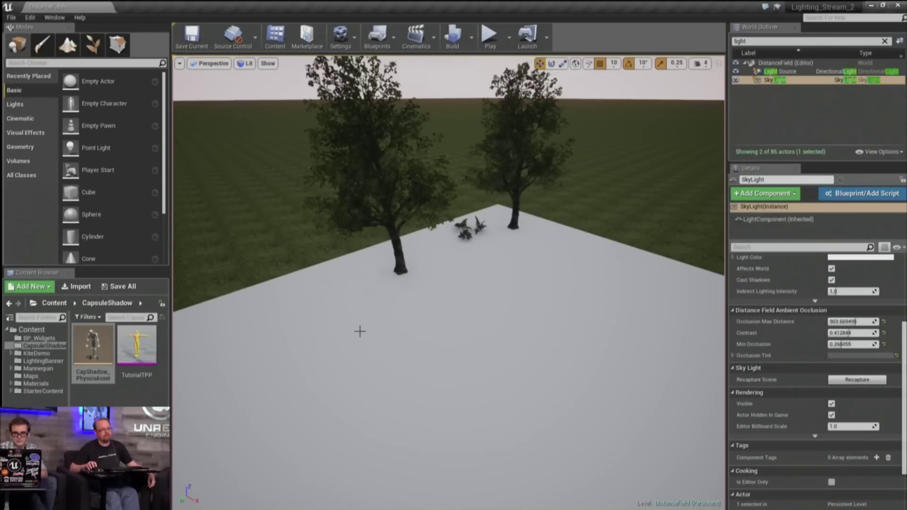
left_click_drag(854, 321, 856, 321)
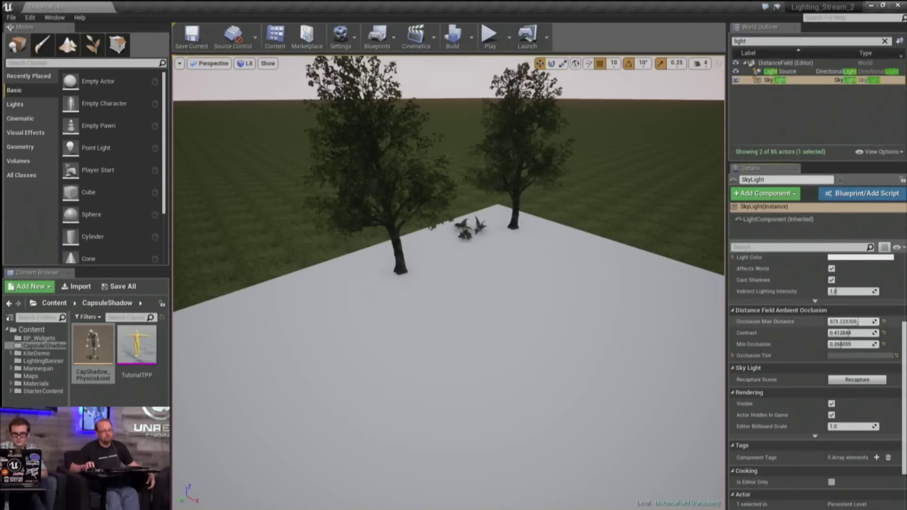
right_click_drag(721, 321, 591, 334)
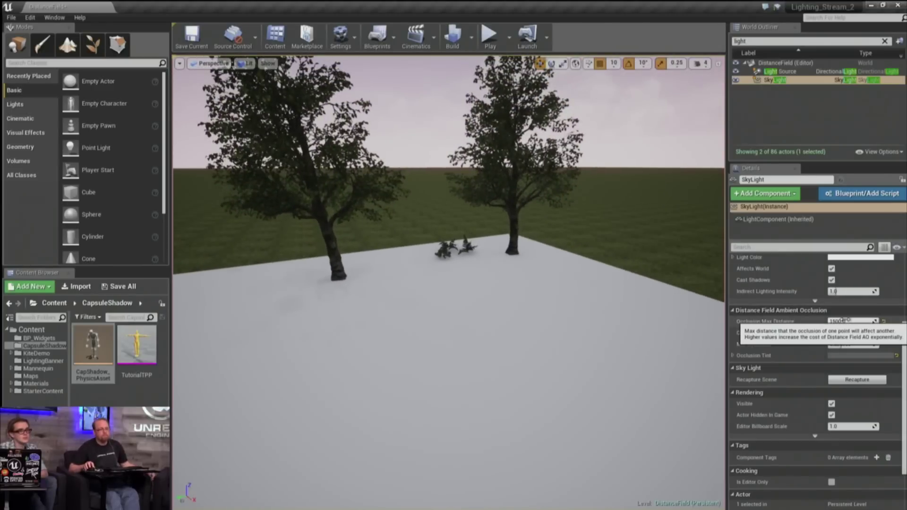
left_click_drag(831, 321, 877, 321)
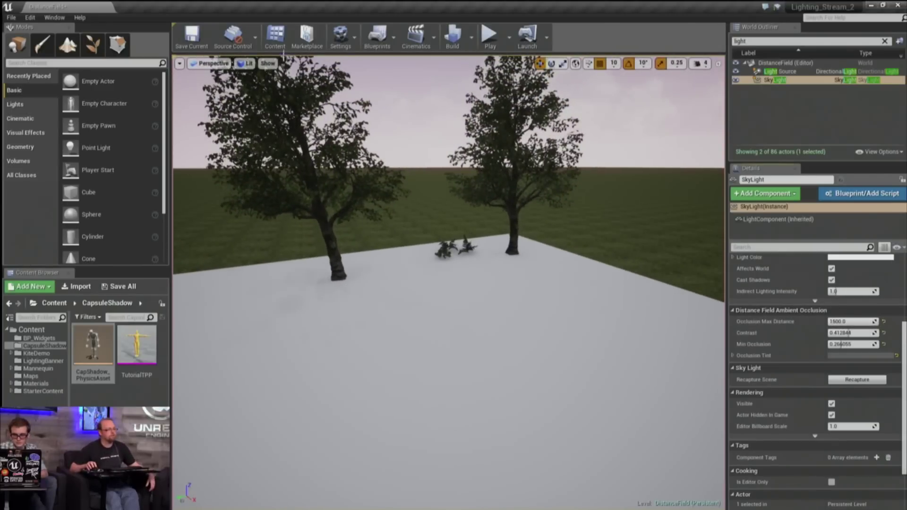
Try SkyLight occlusion Contrast values of 0 and 1, then set Contrast to 0 and Min Occlusion to about 0.477
mouse_move(438, 306)
right_mouse_down()
mouse_move(478, 312)
mouse_move(446, 297)
mouse_move(425, 307)
right_mouse_up()
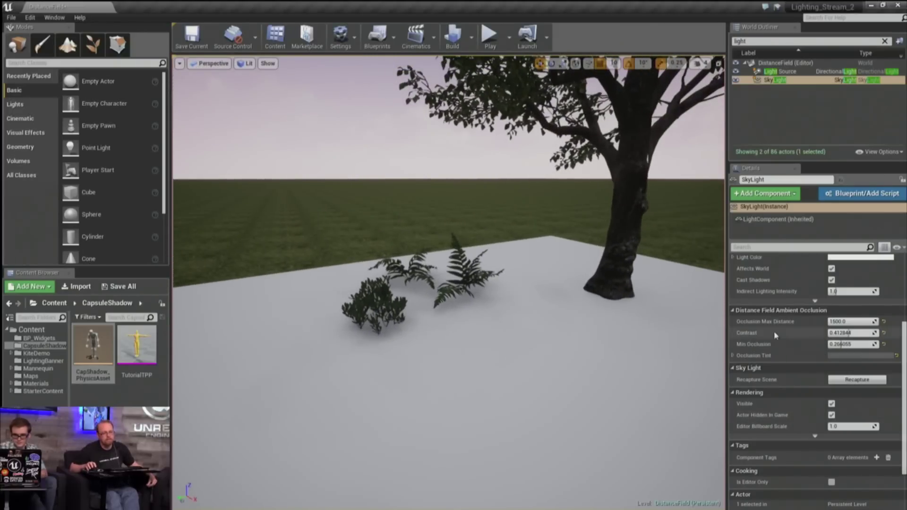
mouse_move(852, 333)
left_mouse_down()
mouse_move(877, 334)
mouse_move(840, 333)
left_mouse_up()
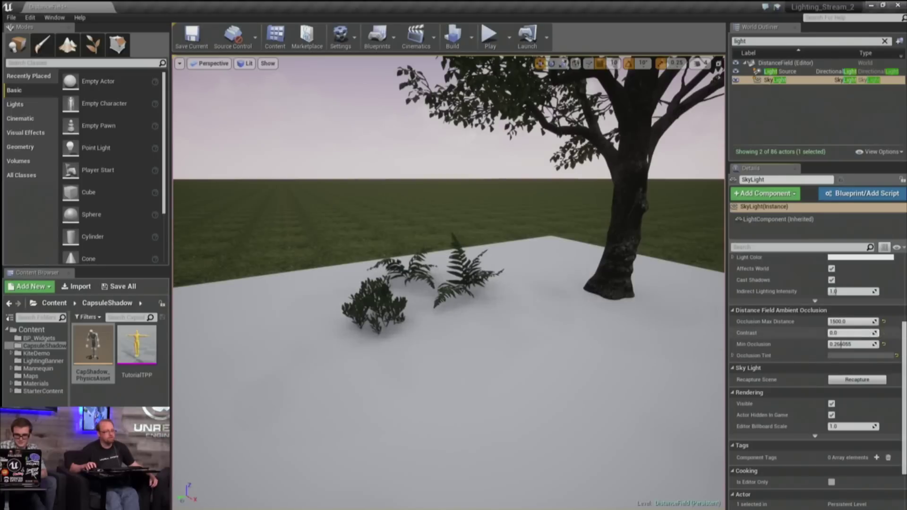
left_click_drag(869, 333, 878, 332)
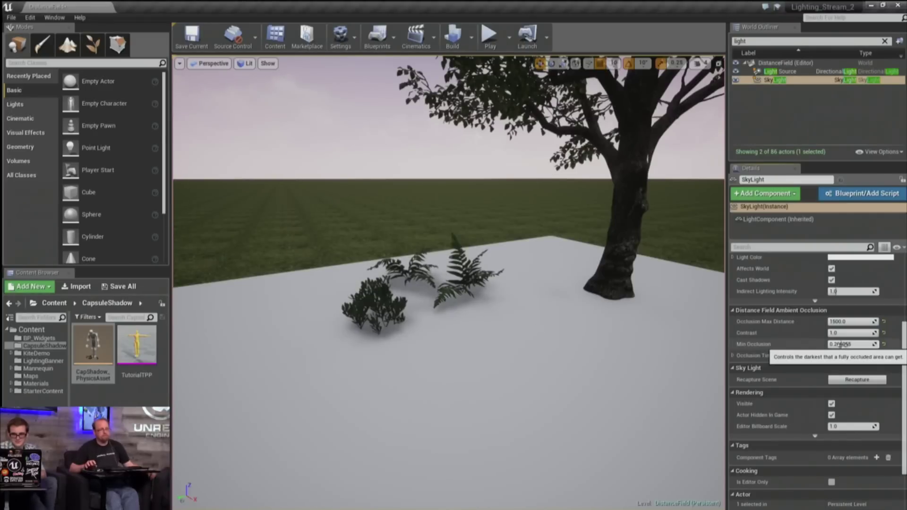
mouse_move(840, 344)
left_mouse_down()
mouse_move(865, 344)
mouse_move(851, 344)
left_mouse_up()
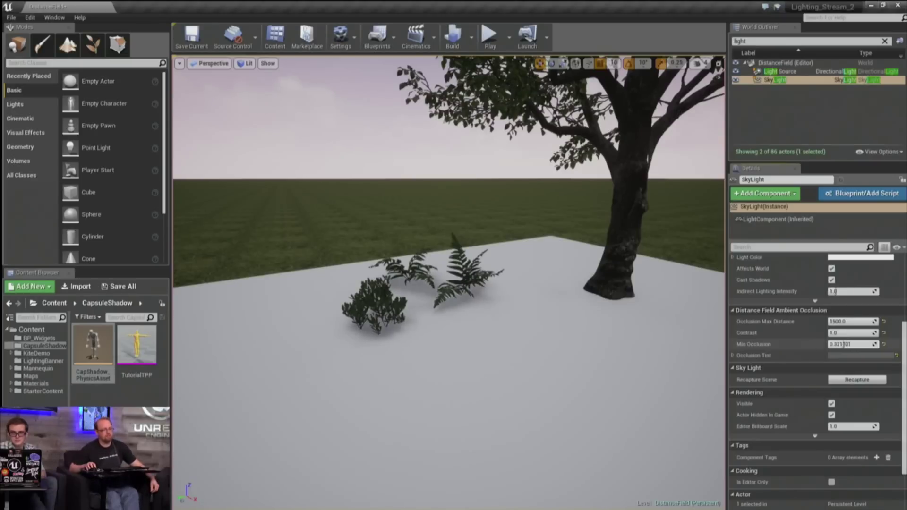
right_click_drag(538, 354, 621, 326)
right_click_drag(442, 290, 441, 289)
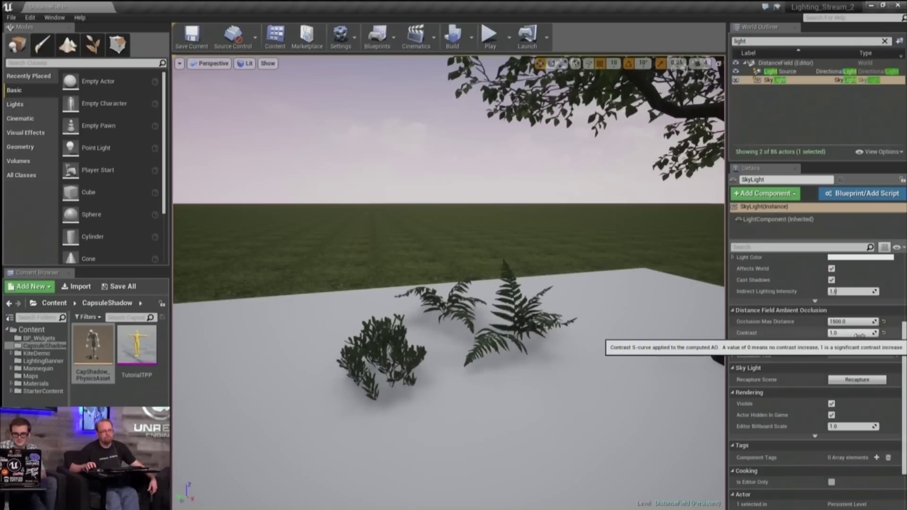
left_click_drag(859, 334, 853, 334)
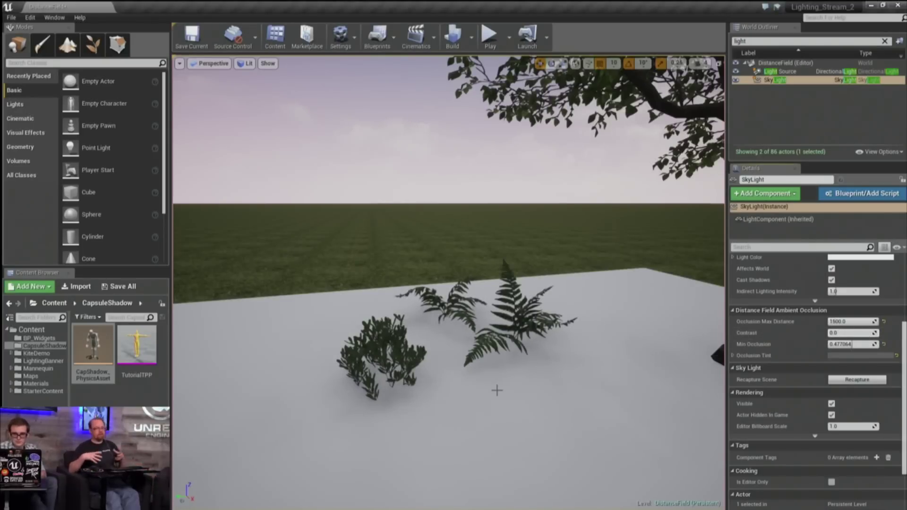
Try a saturated red Occlusion Tint on the SkyLight, with R 0.82, G 0.078 and B 0.078
left_click(733, 357)
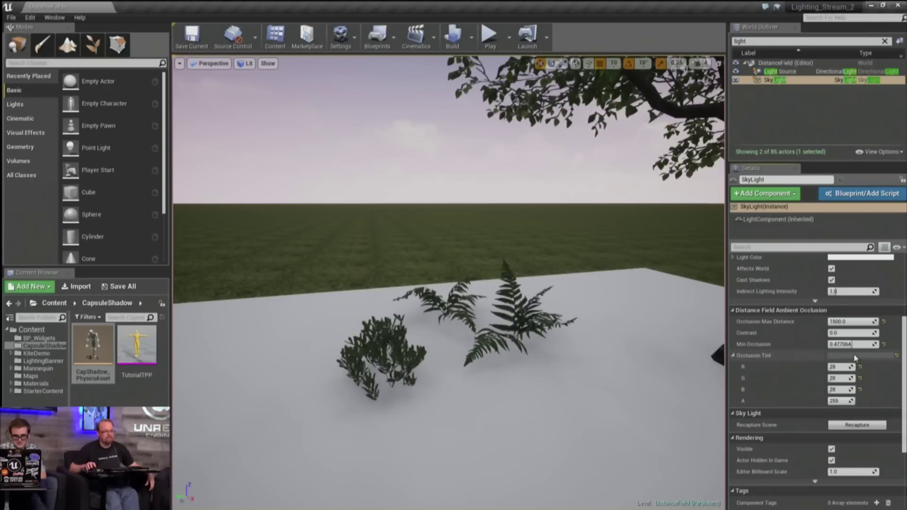
left_click(855, 356)
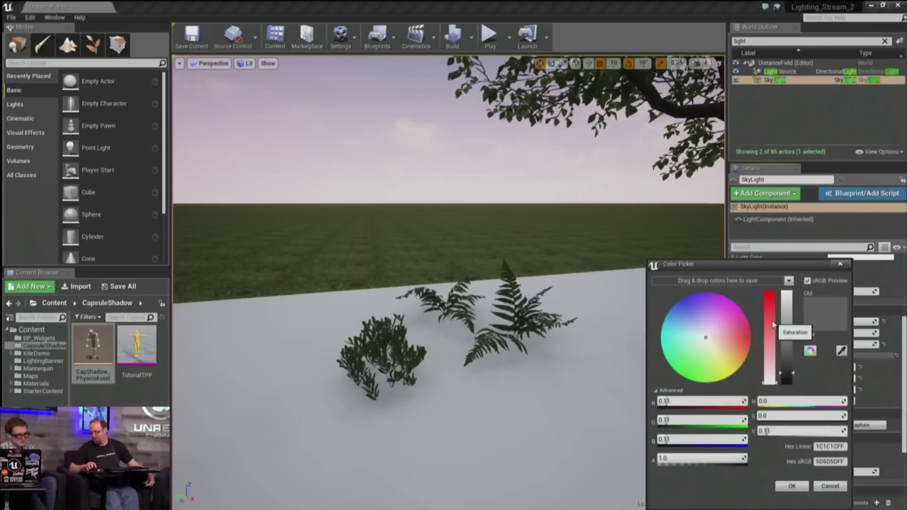
left_click_drag(774, 324, 772, 302)
left_click_drag(788, 311, 789, 308)
left_click_drag(782, 269, 833, 210)
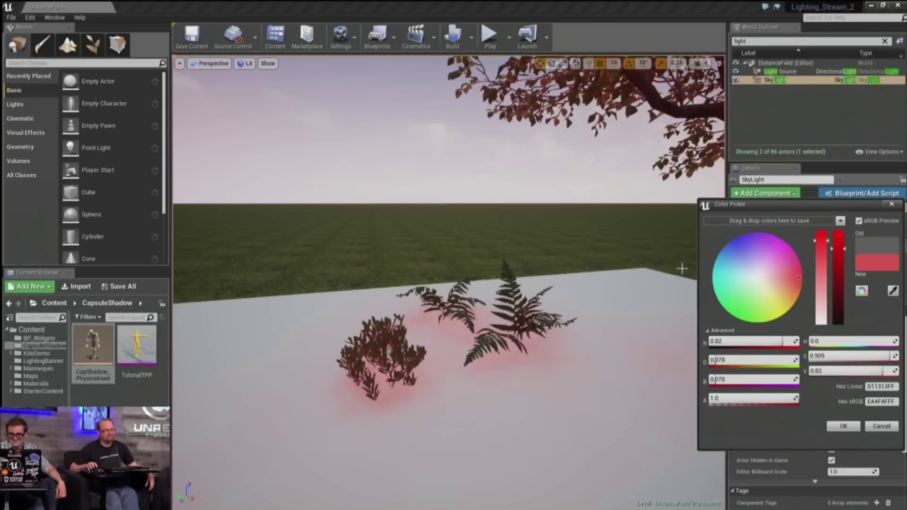
left_click_drag(804, 214, 770, 244)
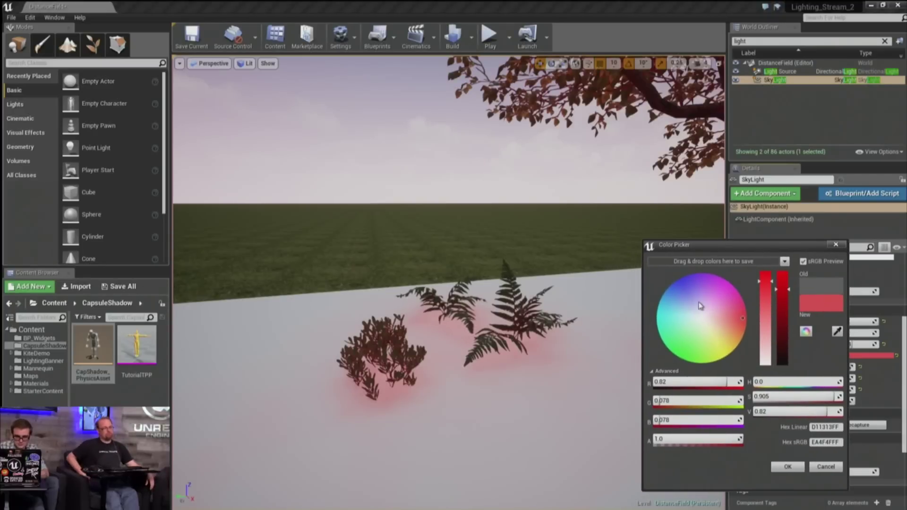
Try darkening the Occlusion Tint to black, then a mid red and a pink of R 0.92, G 0.264, B 0.337
left_click_drag(783, 348, 783, 365)
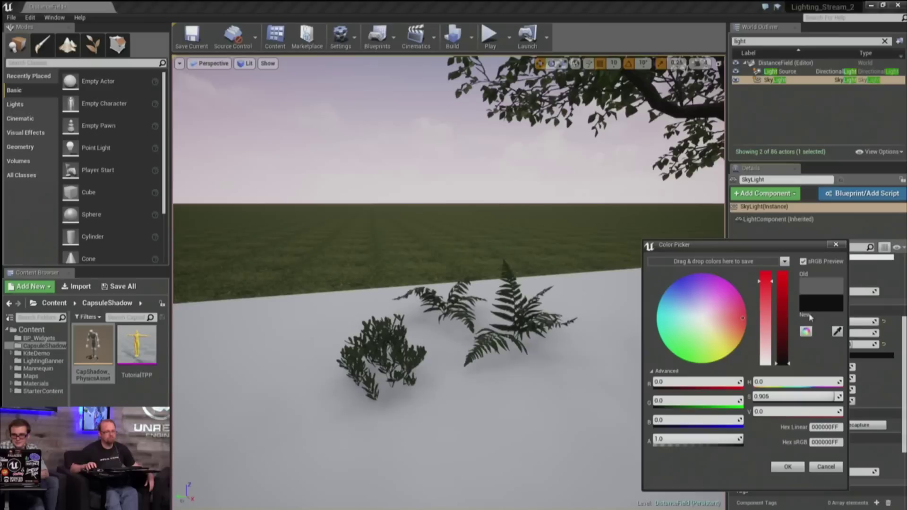
left_click_drag(782, 361, 787, 316)
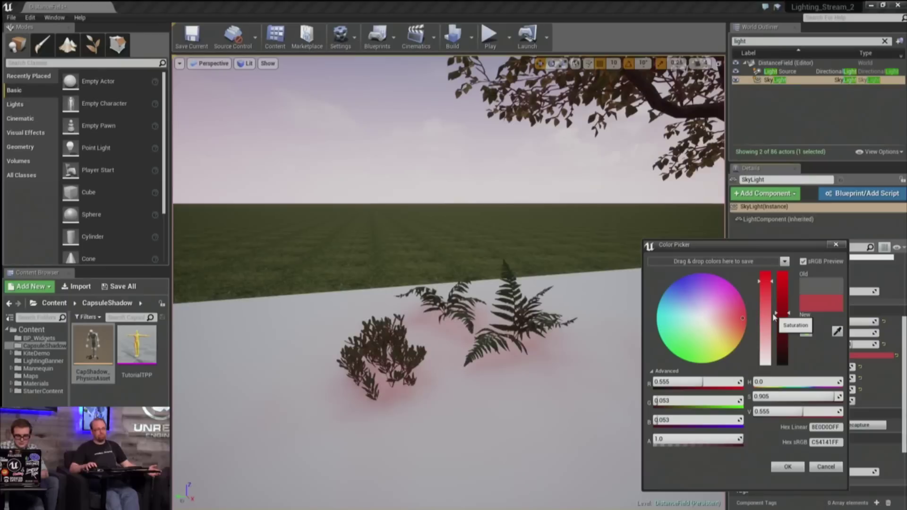
left_click_drag(782, 302, 734, 315)
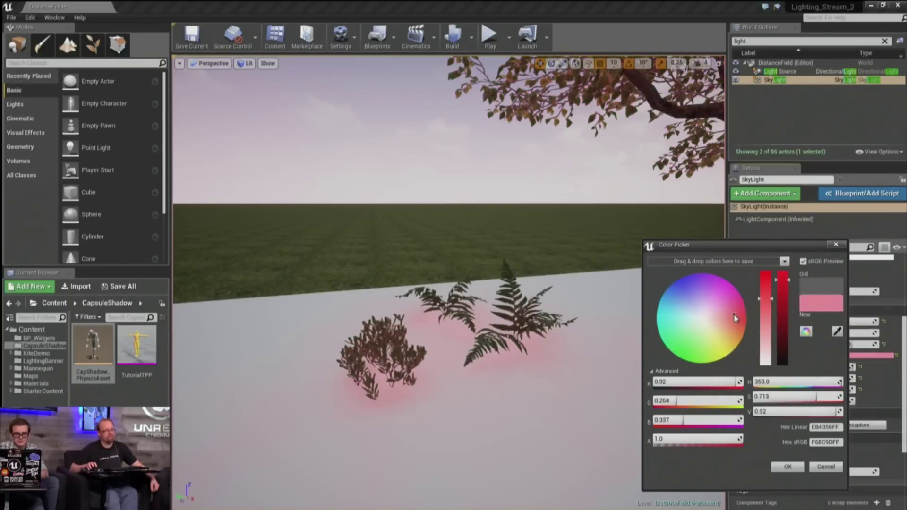
Try an orange Occlusion Tint of R 0.92, G 0.517, B 0 on the tree scene and cancel the tint change
right_click_drag(519, 265, 590, 240)
key("s")
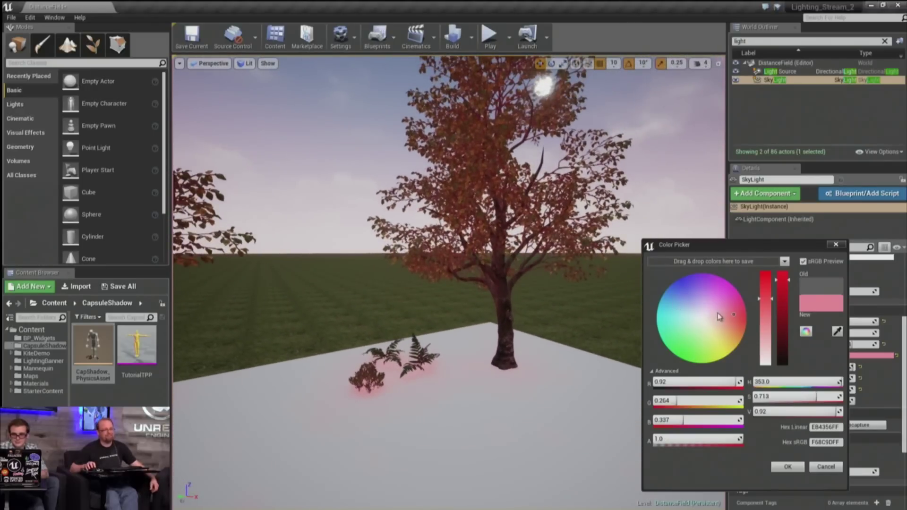
left_click(683, 347)
left_click_drag(683, 347, 749, 348)
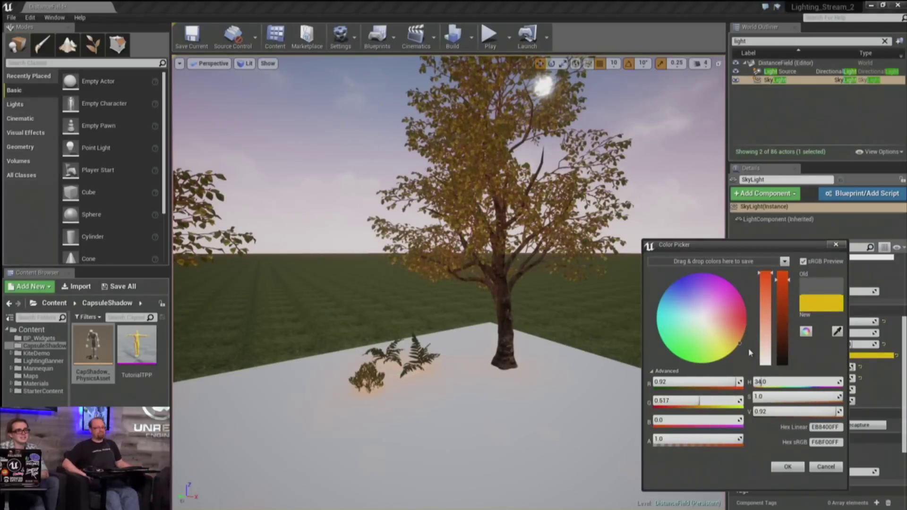
left_click(825, 467)
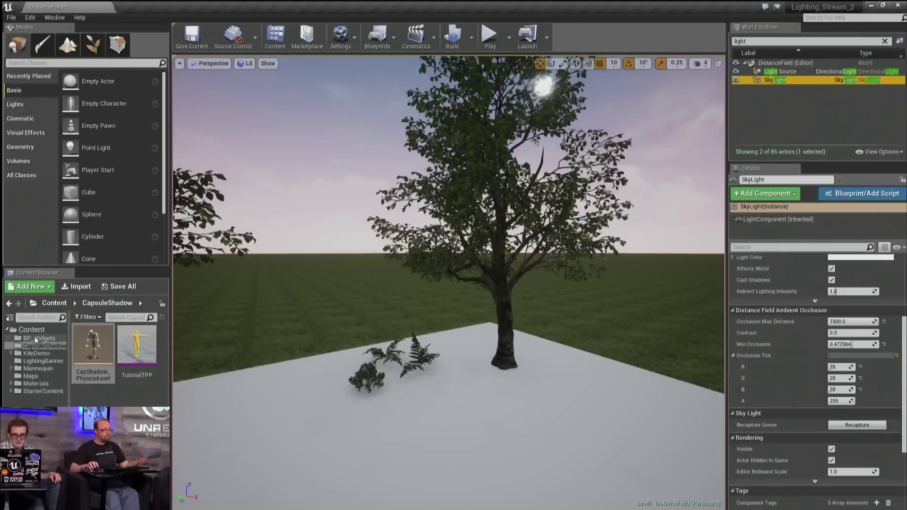
Open the IESProfiles level from the Maps folder, saving all the modified content first
left_click(31, 376)
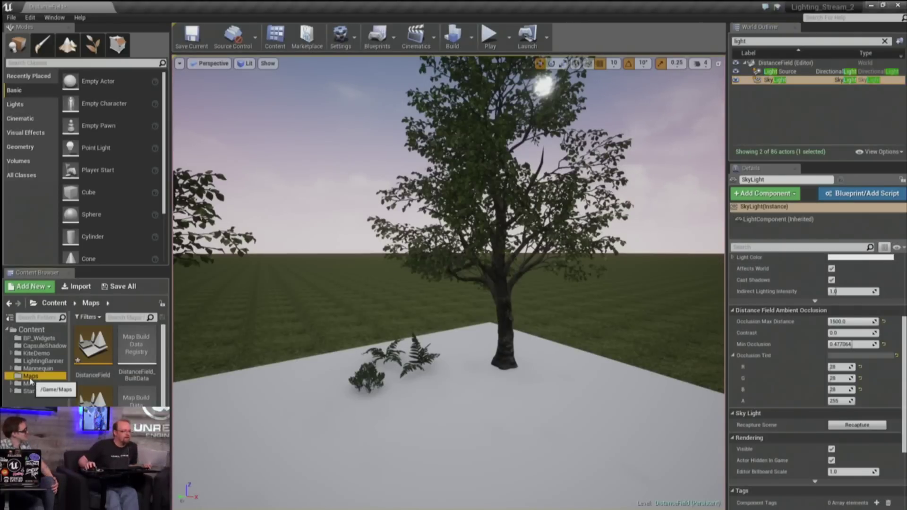
left_click(100, 351)
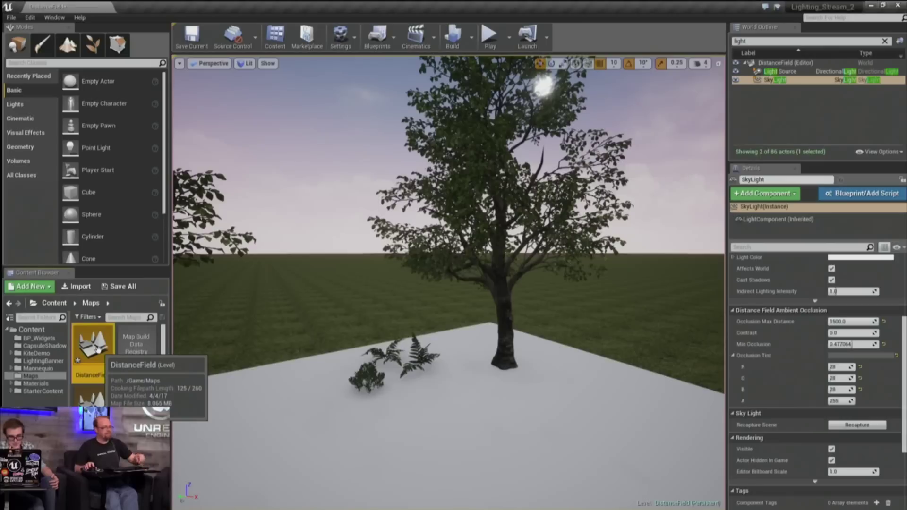
left_click(96, 403)
left_click(89, 355)
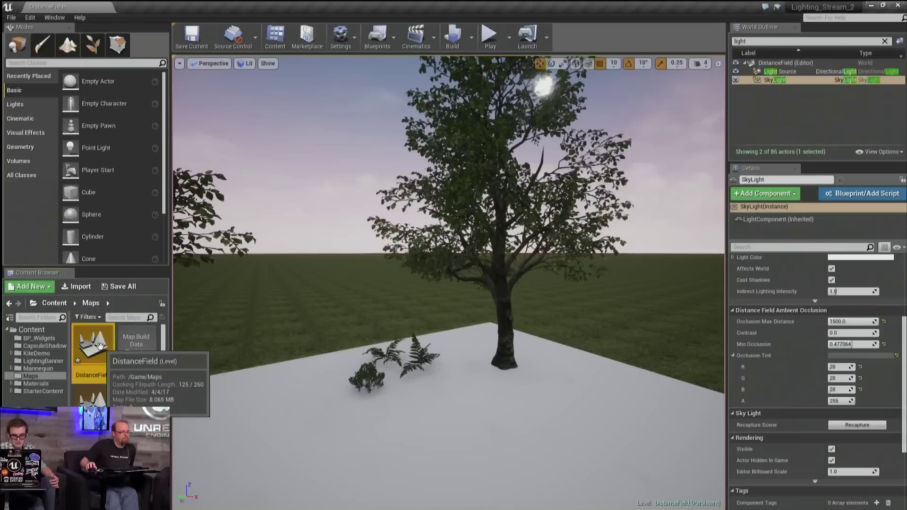
double_click(93, 396)
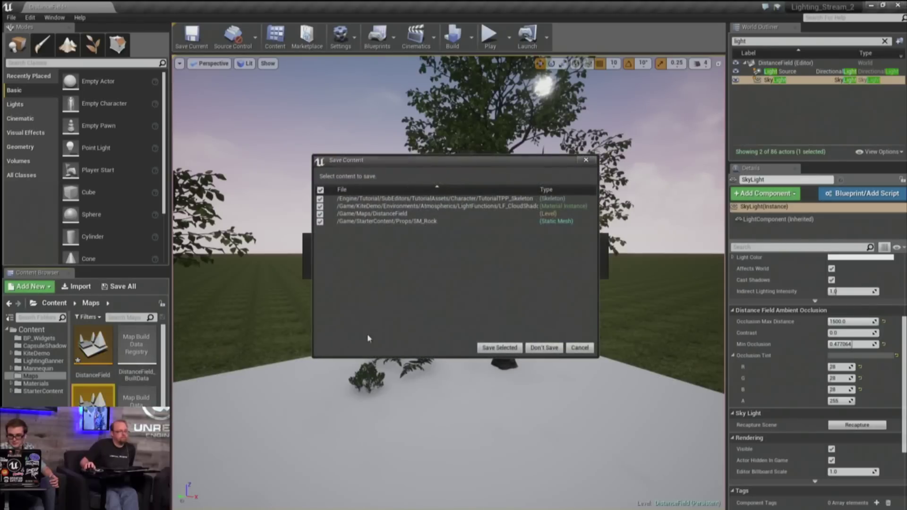
left_click(499, 348)
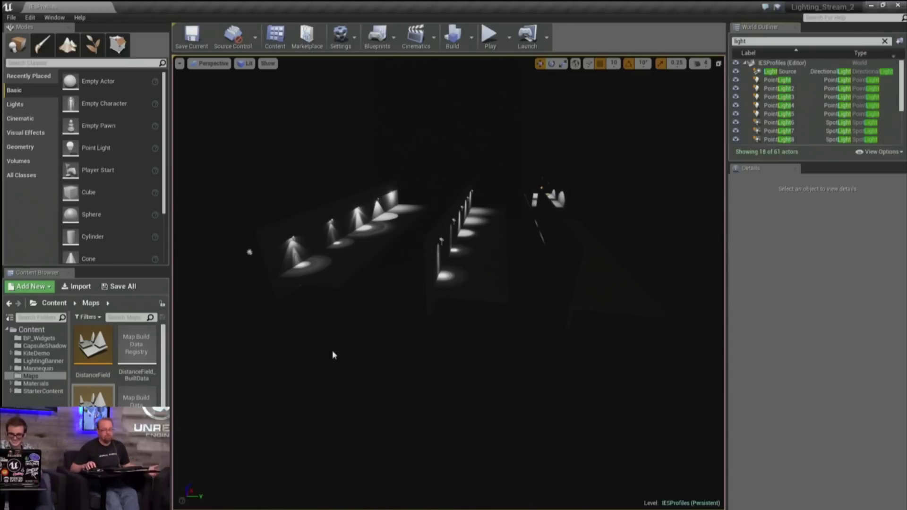
Select the first point light in the row of IES-profiled lights along the wall
right_click_drag(340, 314, 288, 234)
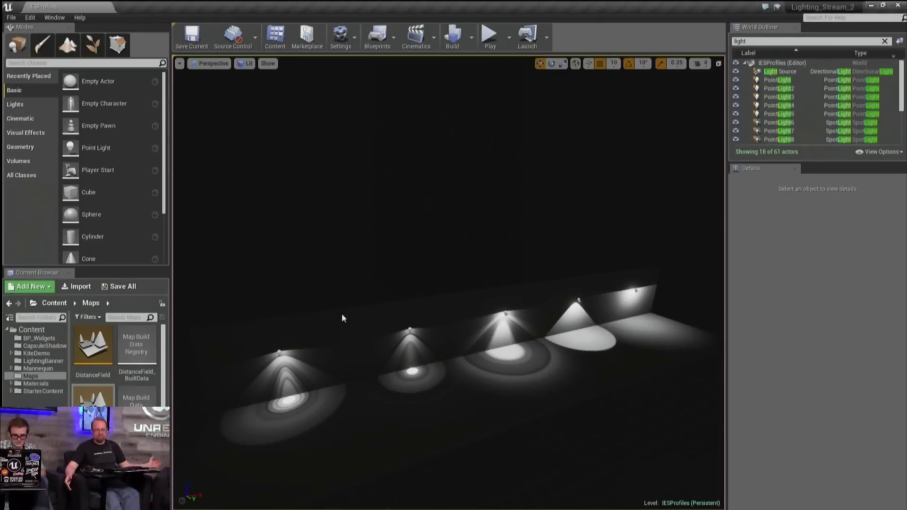
right_click_drag(346, 316, 281, 236)
key("w")
key("s")
right_click_drag(428, 218, 355, 319)
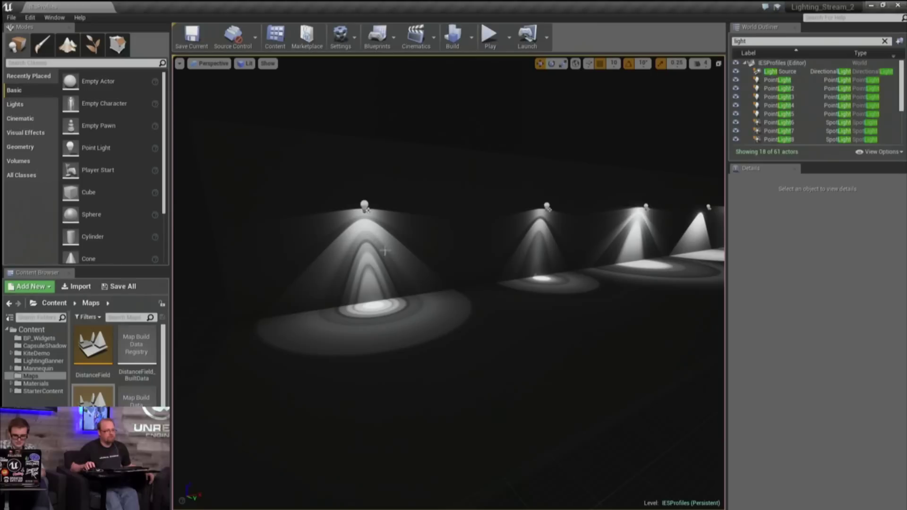
left_click(365, 206)
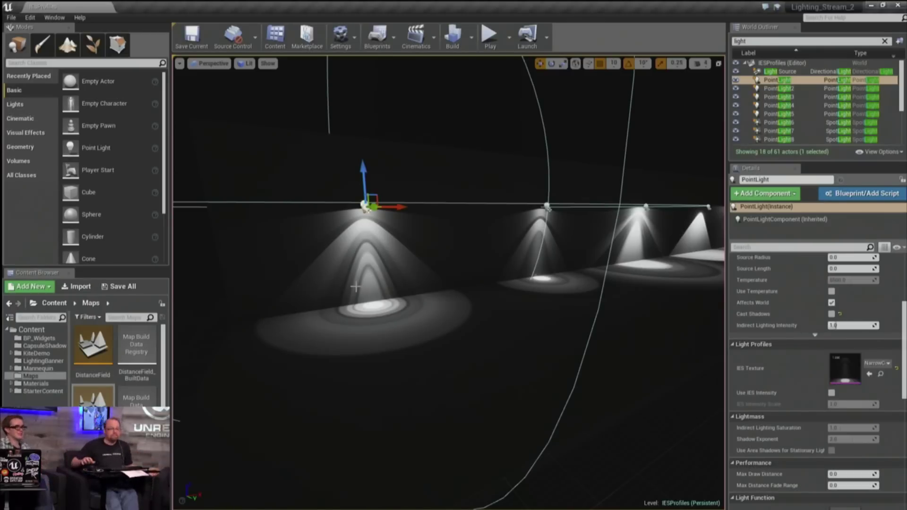
Inspect the selected point light's NarrowComplex_IES texture in its asset editor and close the editor
double_click(851, 372)
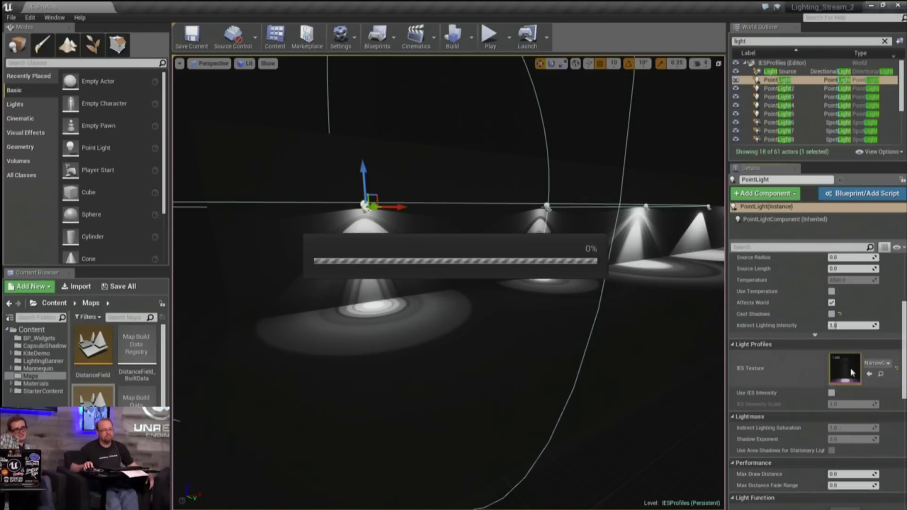
left_click_drag(550, 318, 459, 109)
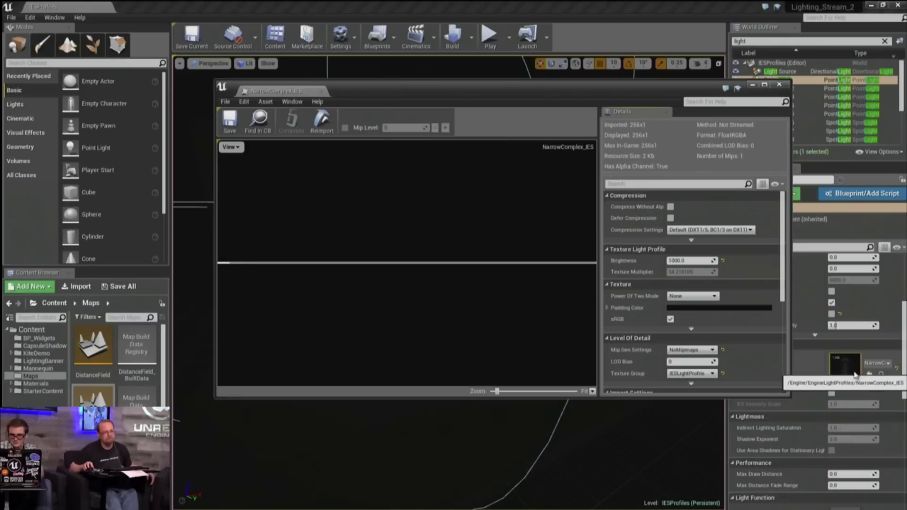
left_click(778, 84)
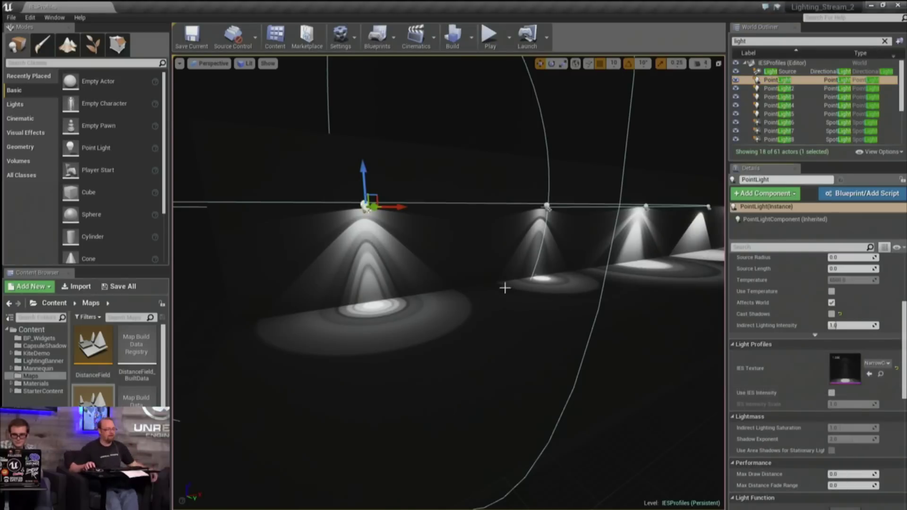
Examine the light patterns that the different IES profiles cast along the row of point lights
right_click_drag(516, 293, 474, 309)
key("d")
left_click_drag(474, 309, 437, 297)
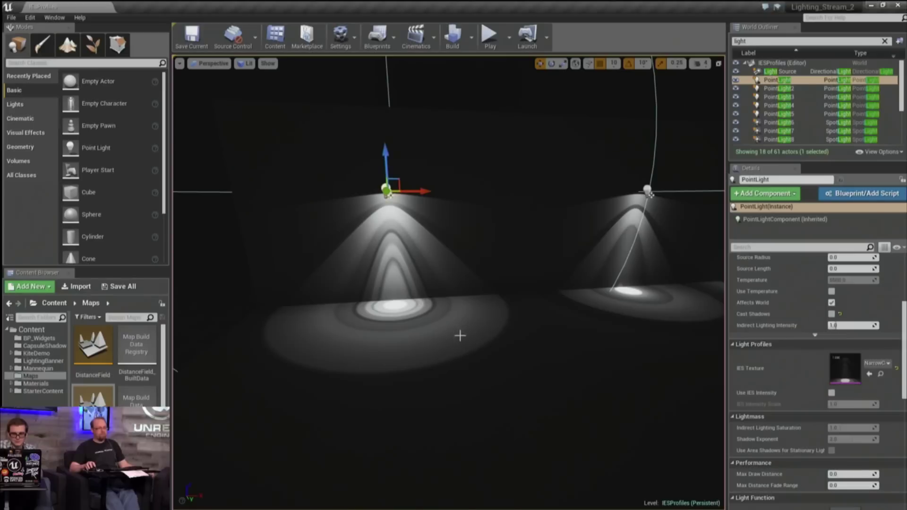
right_click_drag(461, 331, 433, 346)
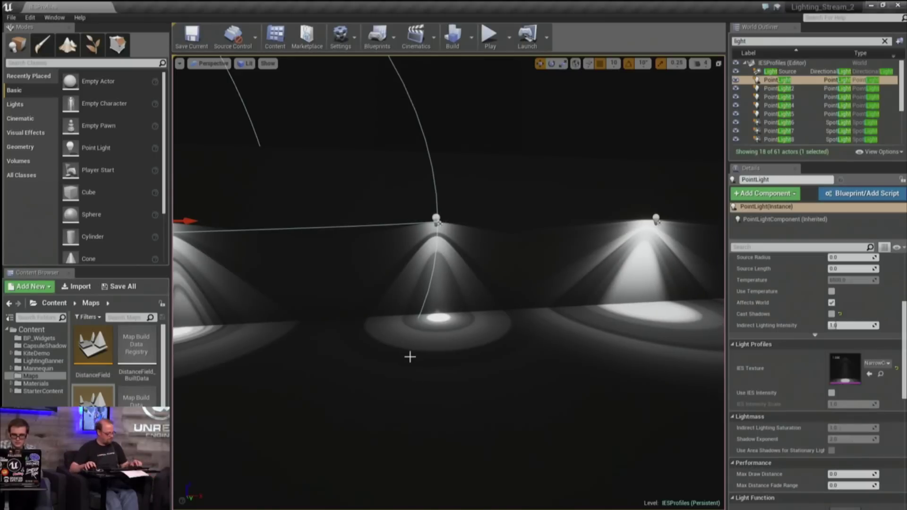
key("f")
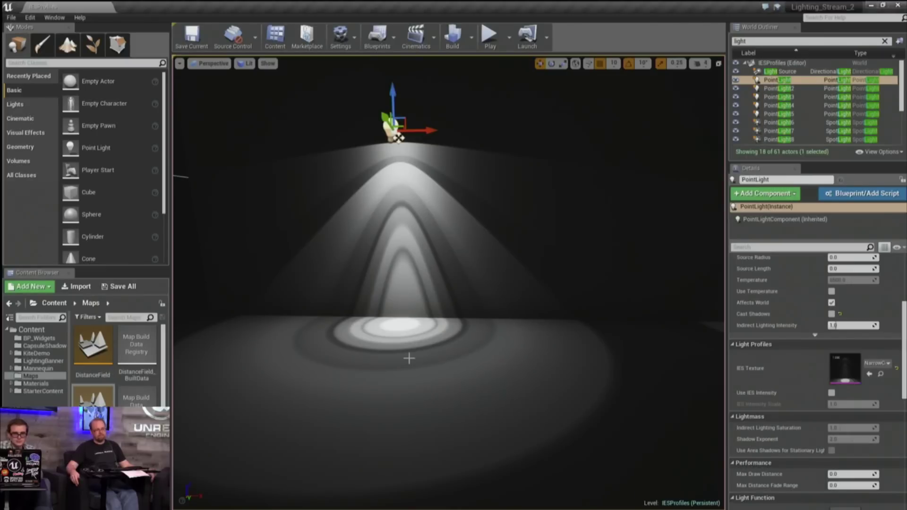
right_click_drag(472, 317, 685, 269)
right_click_drag(448, 282, 605, 283)
right_click_drag(477, 286, 367, 370)
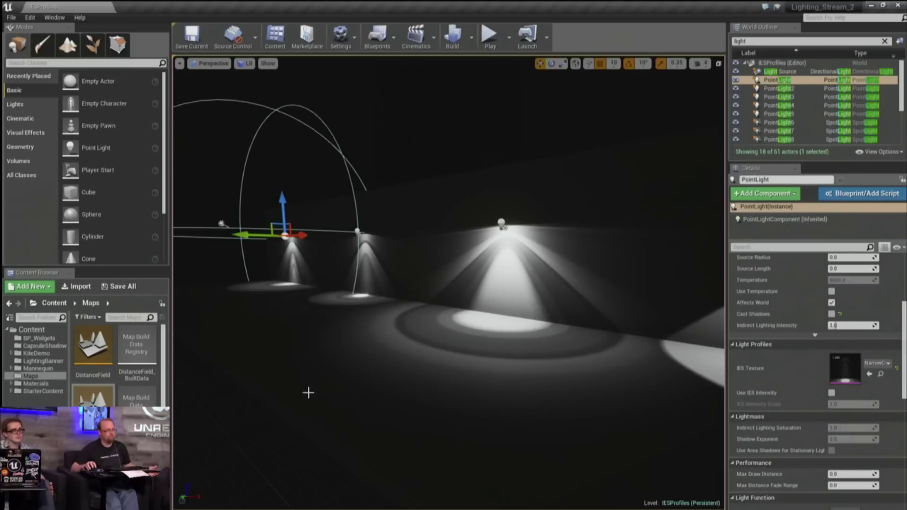
Show the engine content among the project assets and search it for "ies" light profiles
left_click(140, 502)
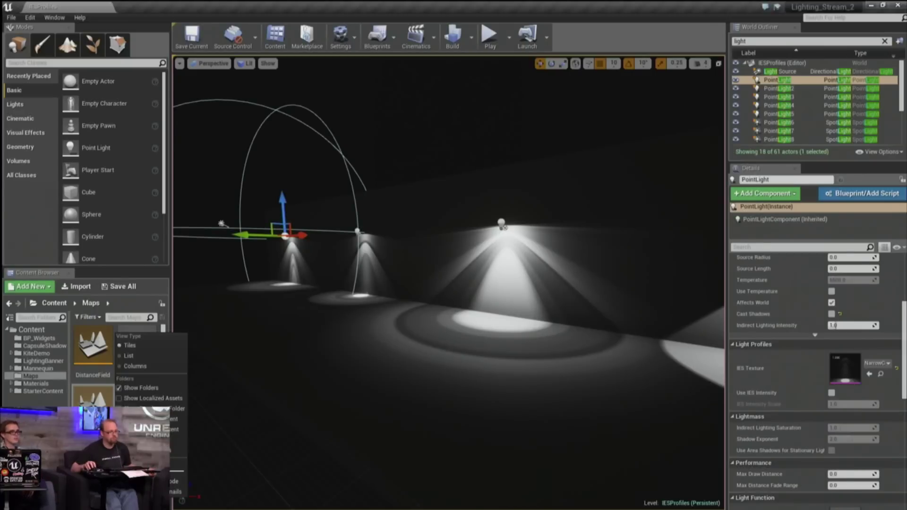
left_click(178, 440)
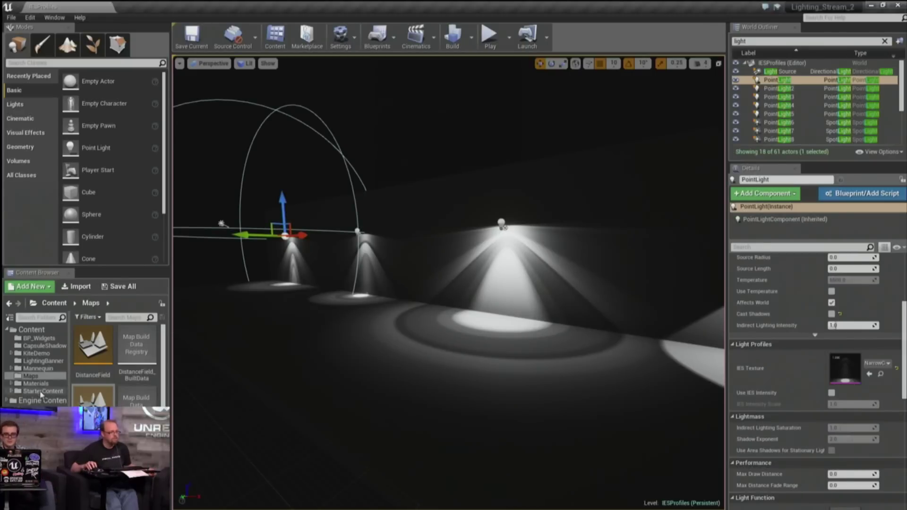
left_click(41, 399)
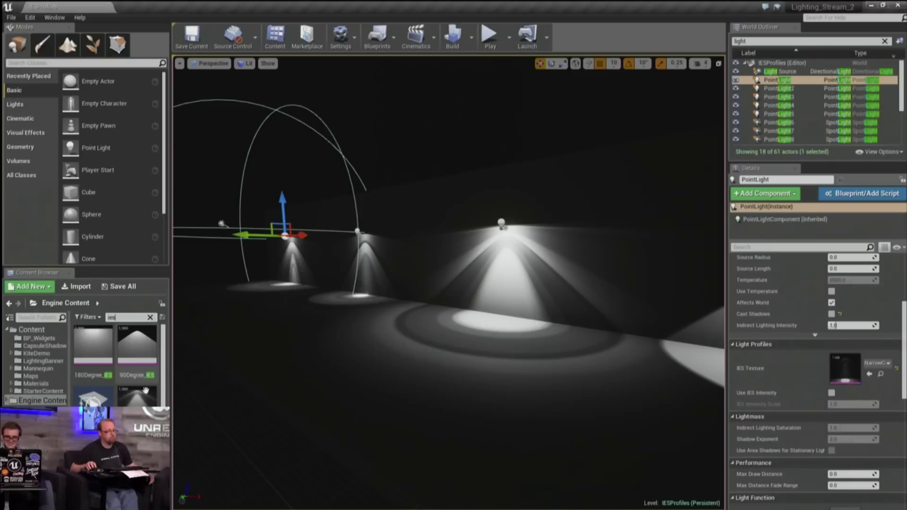
scroll(119, 364, "down", 5)
right_click_drag(227, 431, 397, 439)
right_click_drag(265, 420, 307, 375)
right_click_drag(662, 326, 523, 319)
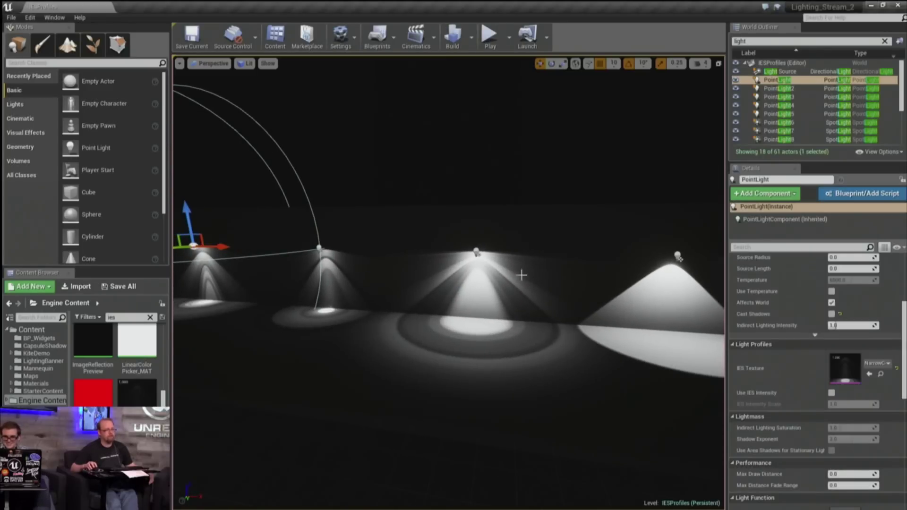
Select the fourth point light in the row along the wall to view its IES texture
right_click_drag(534, 265, 633, 284)
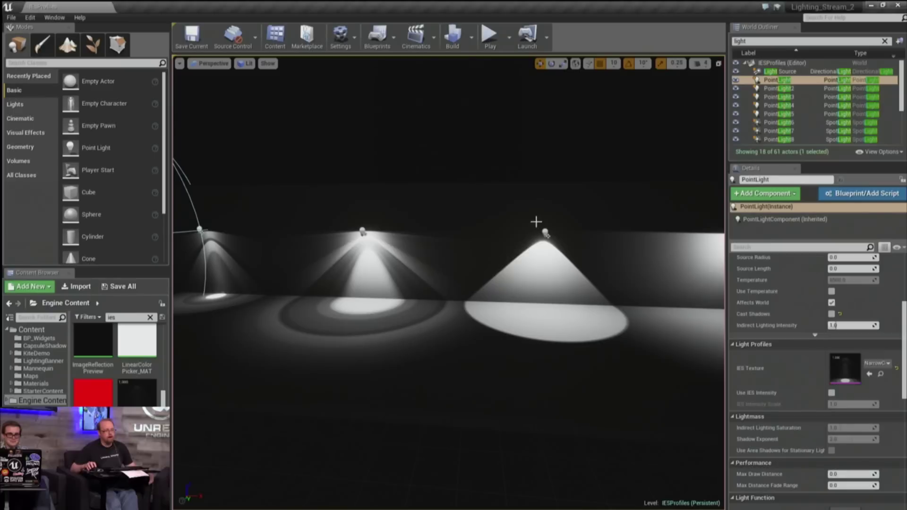
left_click(546, 231)
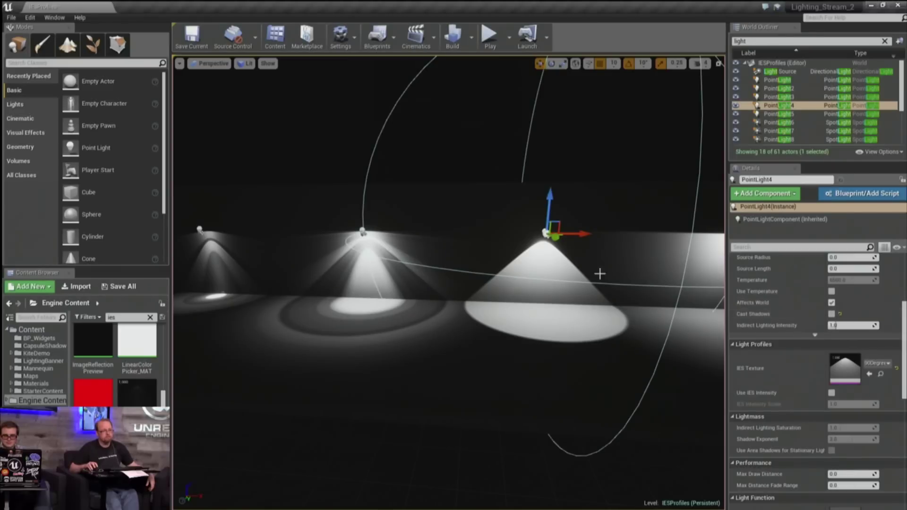
middle_click_drag(507, 320, 711, 323)
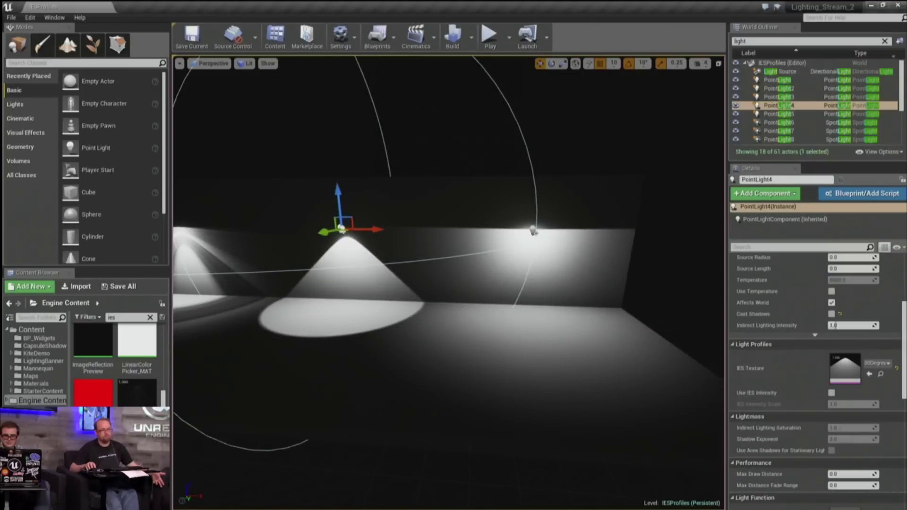
Examine the light patterns across the rows of IES-profiled point lights and spot lights, ending at the pair of wall lamps
mouse_move(449, 283)
right_mouse_down()
mouse_move(302, 293)
mouse_move(179, 283)
mouse_move(454, 288)
right_mouse_up()
key("s")
right_click_drag(482, 321, 482, 264)
right_click_drag(489, 313, 515, 345)
right_click_drag(498, 275, 498, 275)
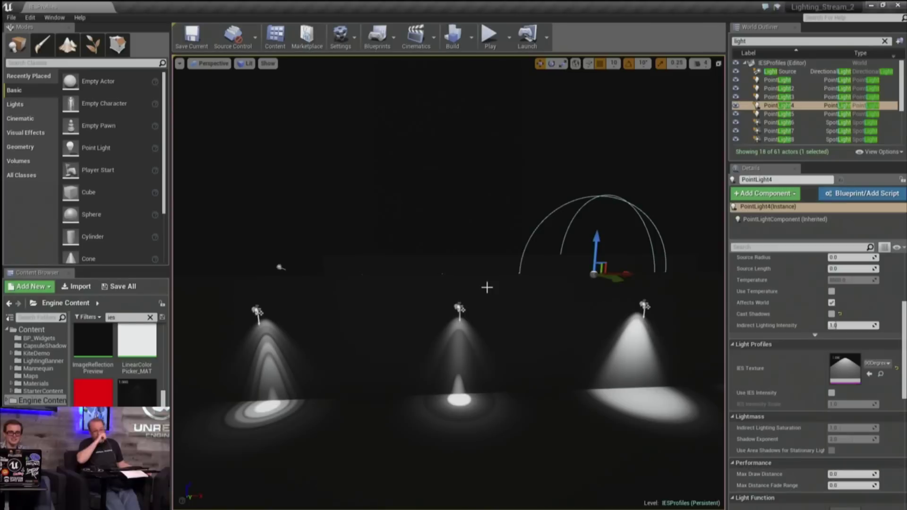
right_click_drag(332, 399, 222, 443)
right_click_drag(378, 395, 349, 392)
right_click_drag(470, 428, 467, 425)
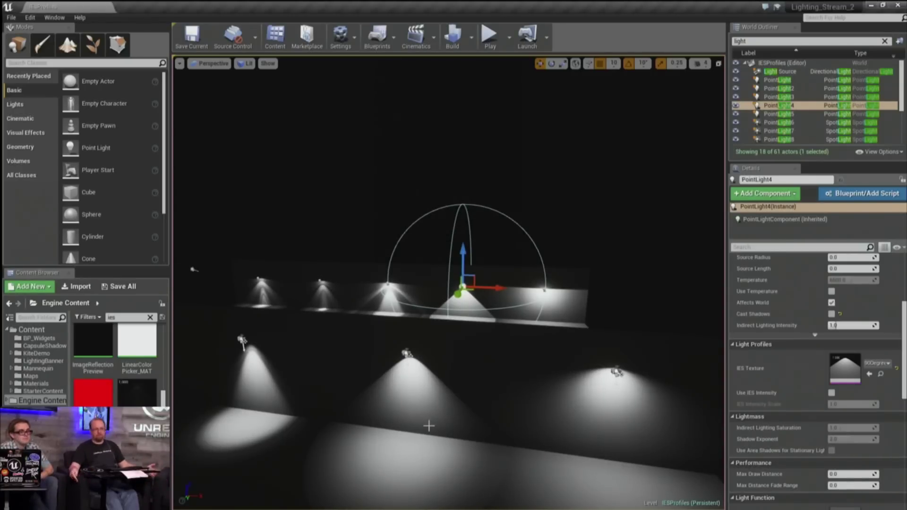
right_click_drag(599, 374, 468, 413)
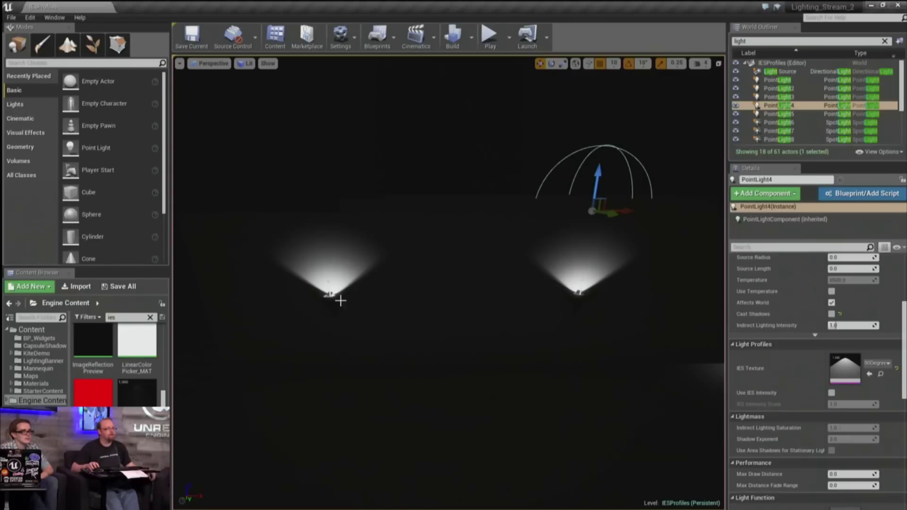
Inspect the two wall lamp meshes and one lamp's spot light in the Unlit view mode, and return the viewport to Lit
left_click(246, 66)
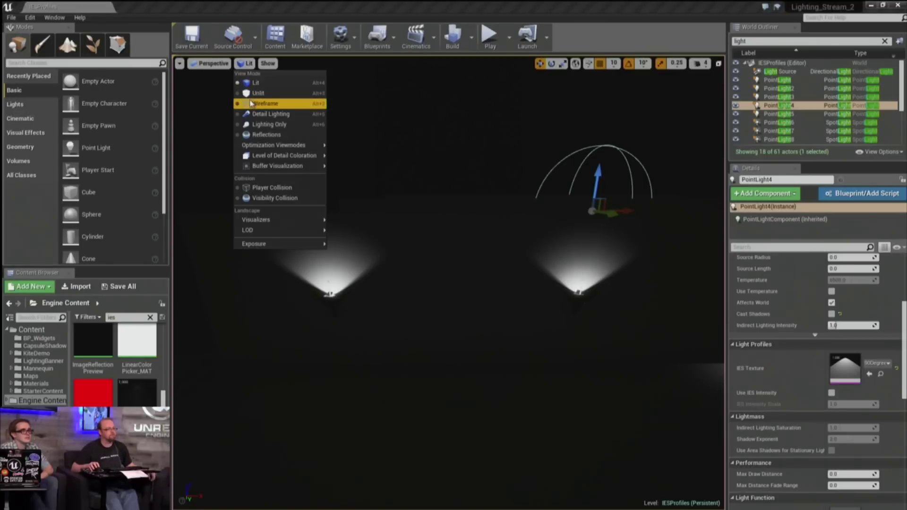
left_click(255, 93)
left_click(333, 300)
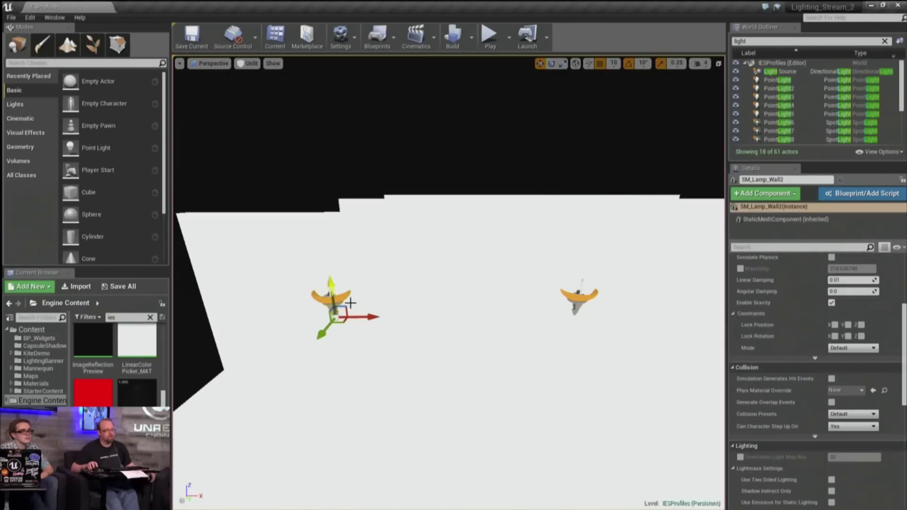
left_click(581, 299)
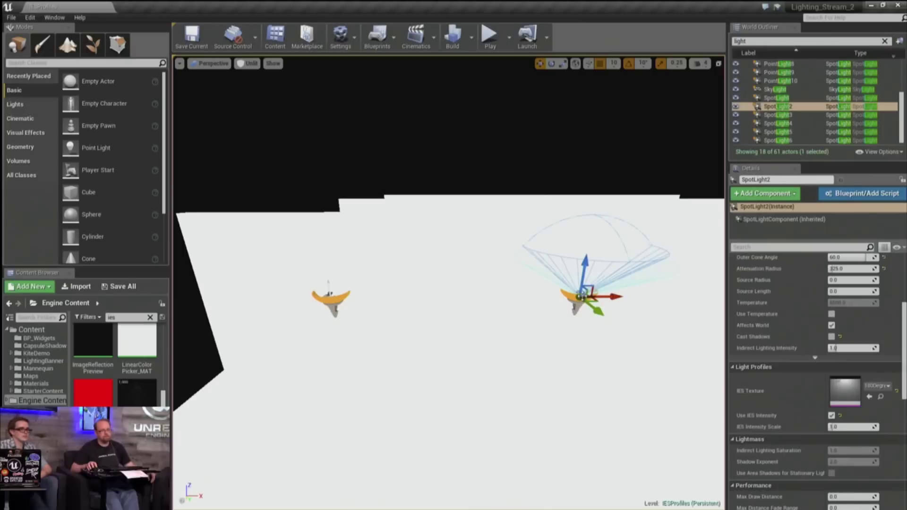
left_click(588, 309)
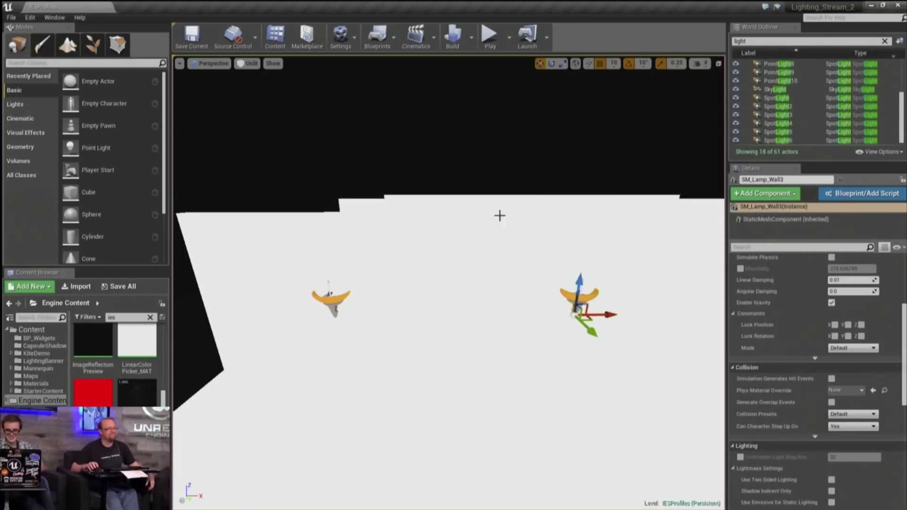
left_click(247, 64)
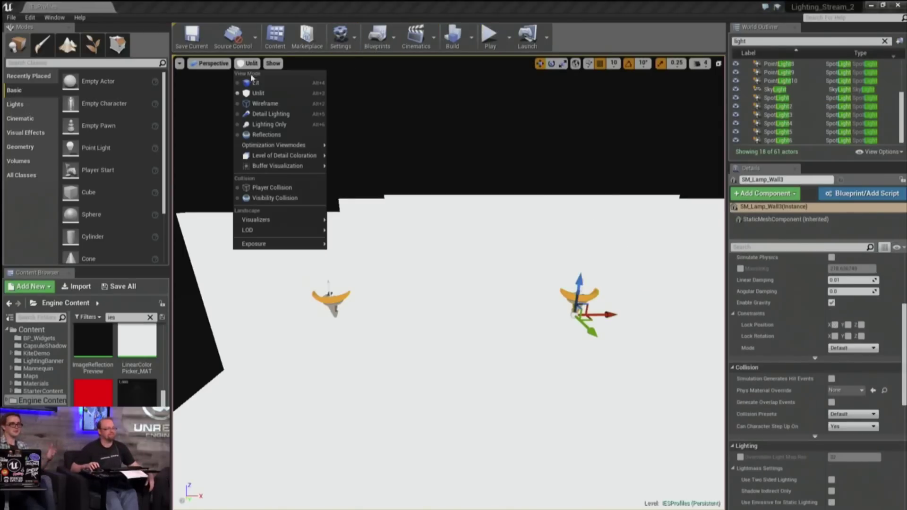
left_click(258, 83)
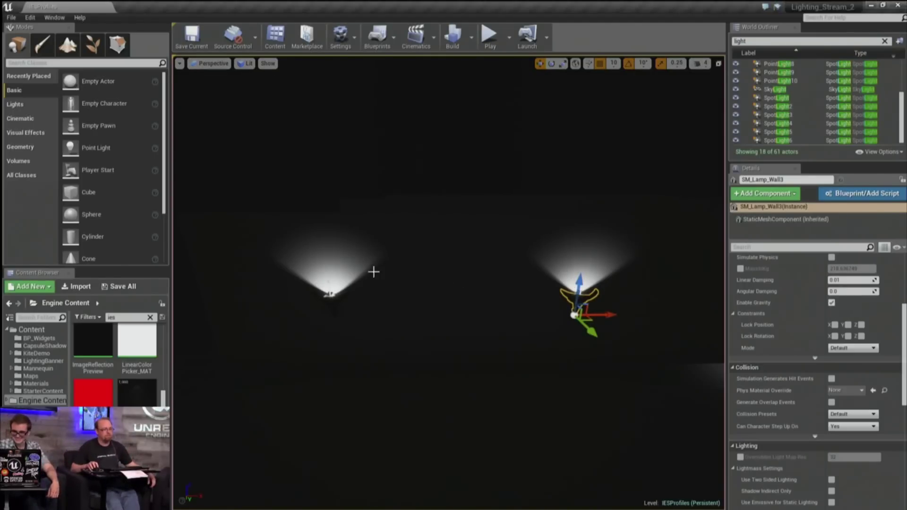
Select the first wall lamp's spot light and inspect its Light Profiles settings against the neighbouring lamp
left_click(329, 295)
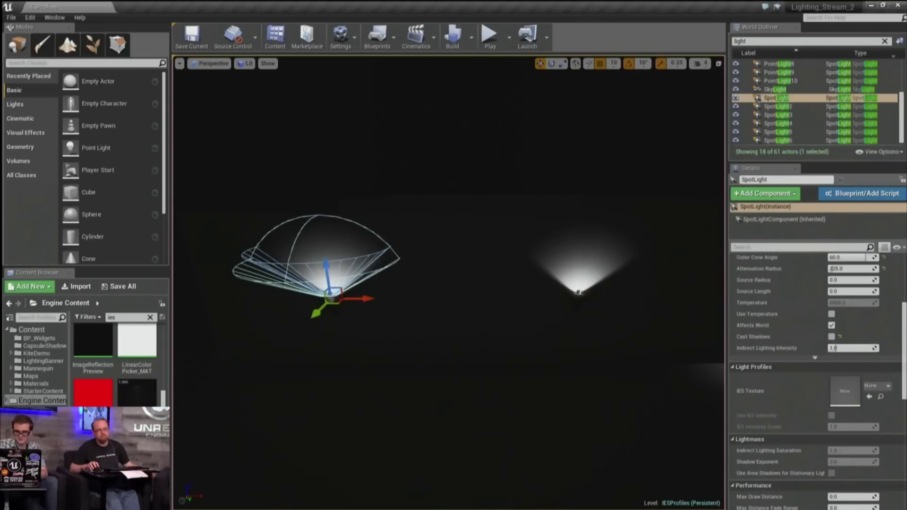
scroll(812, 354, "down", 2)
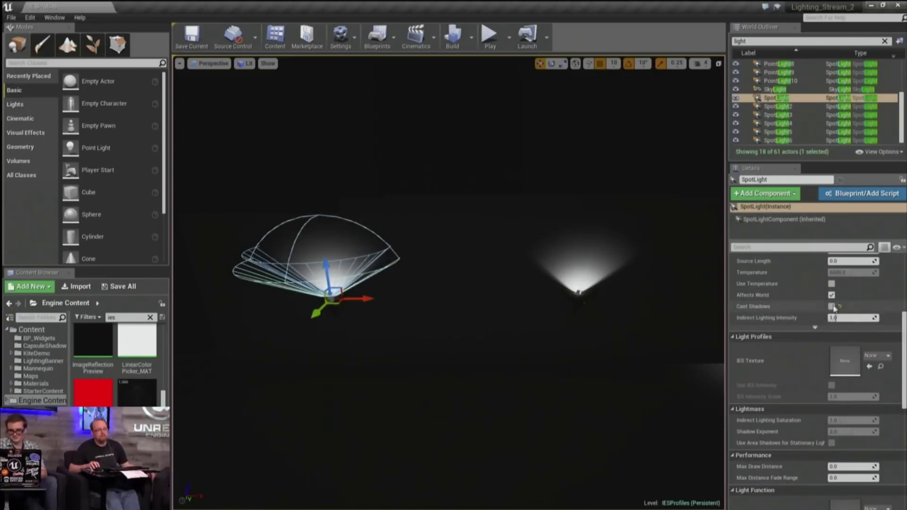
right_click_drag(621, 330, 595, 330)
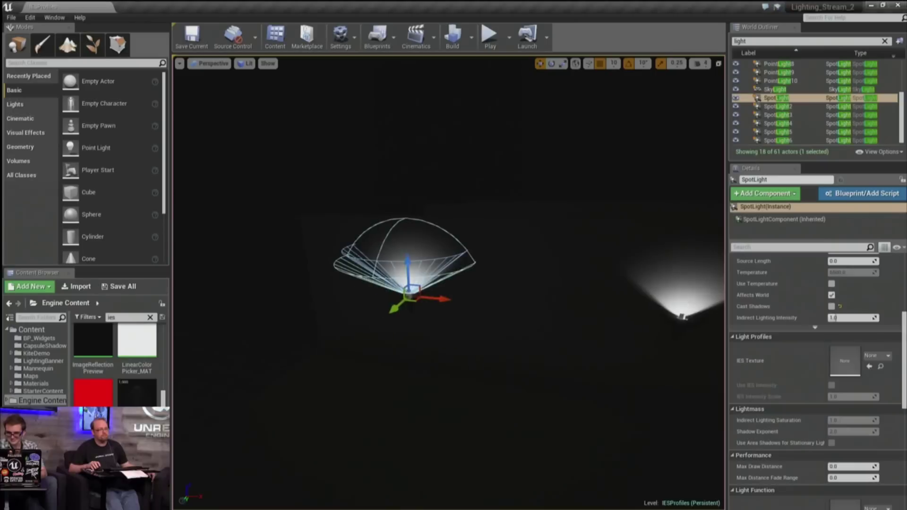
right_click_drag(512, 320, 546, 321)
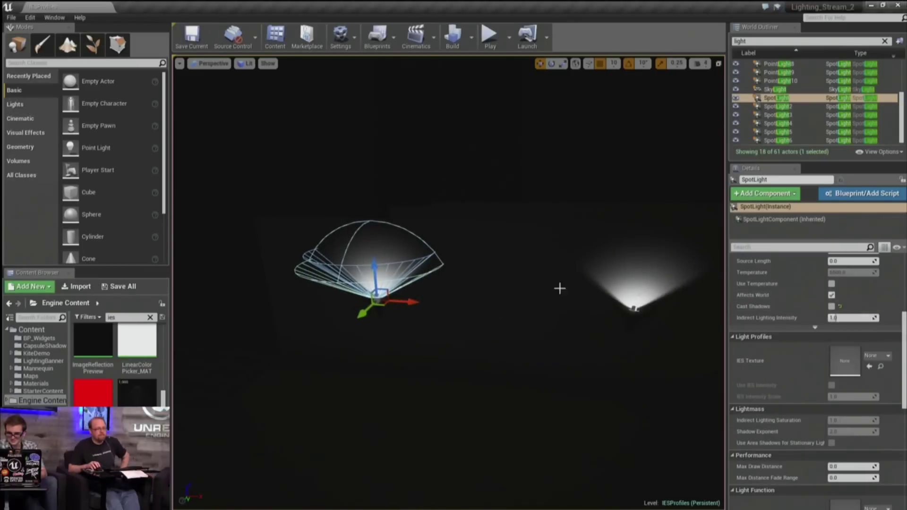
Go to the pair of ceiling lamps and select SpotLight4 to inspect its IES texture and intensity scale
right_click_drag(538, 320, 691, 320)
key("w")
key("s")
right_click_drag(454, 272, 609, 276)
key("s")
right_click_drag(433, 384, 433, 385)
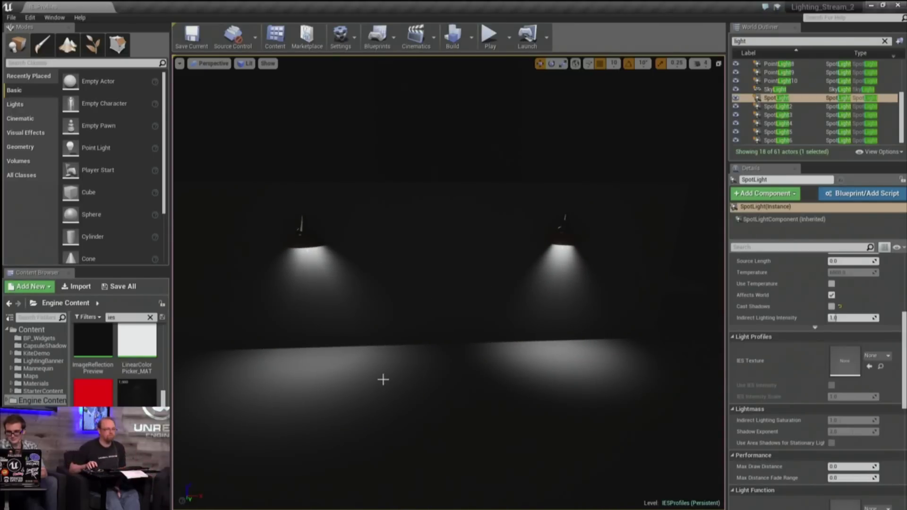
right_click_drag(451, 369, 450, 369)
left_click(497, 276)
right_click_drag(497, 276, 497, 277)
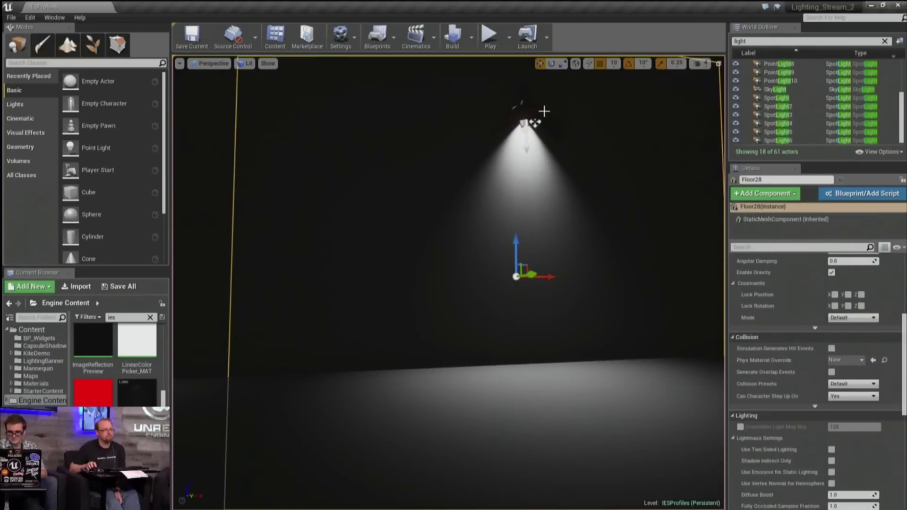
left_click(534, 122)
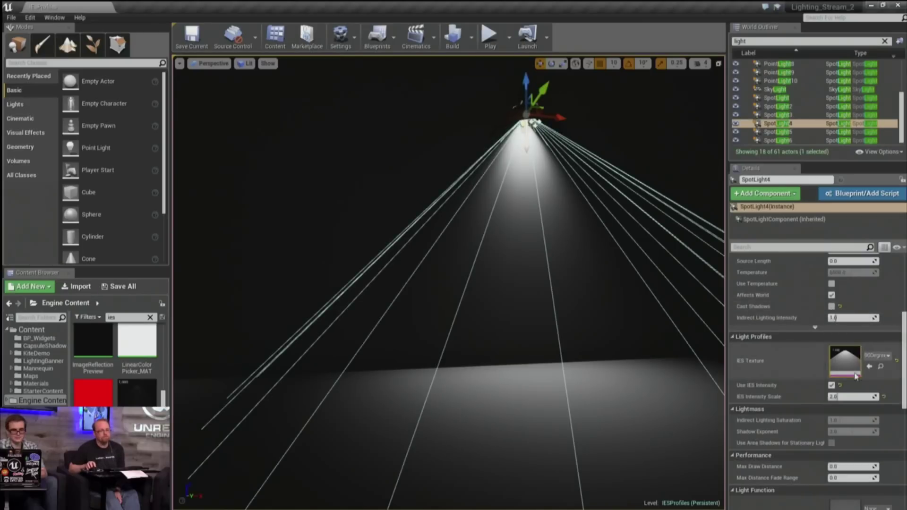
Select SpotLight5 under the neighbouring ceiling lamp and compare both lamps' light with the editor overlays hidden in game view
right_click_drag(457, 308, 494, 302)
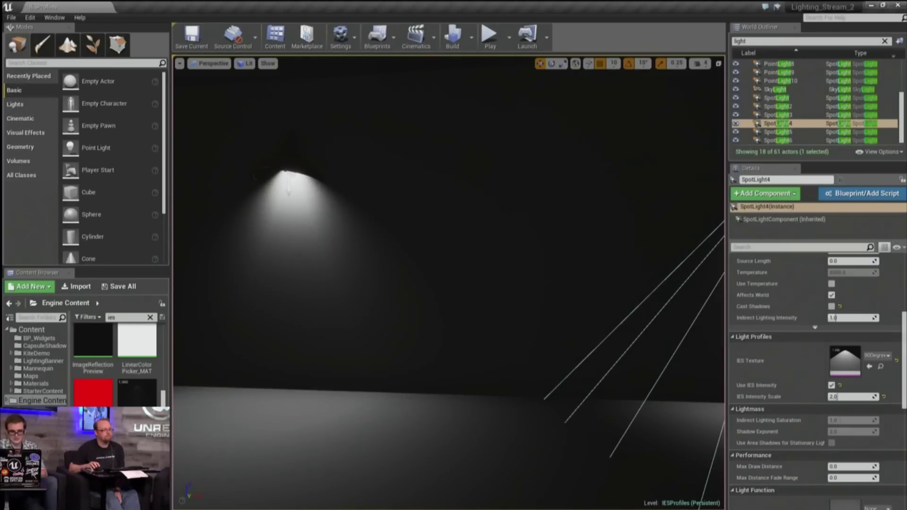
left_click(288, 175)
right_click_drag(581, 280, 534, 318)
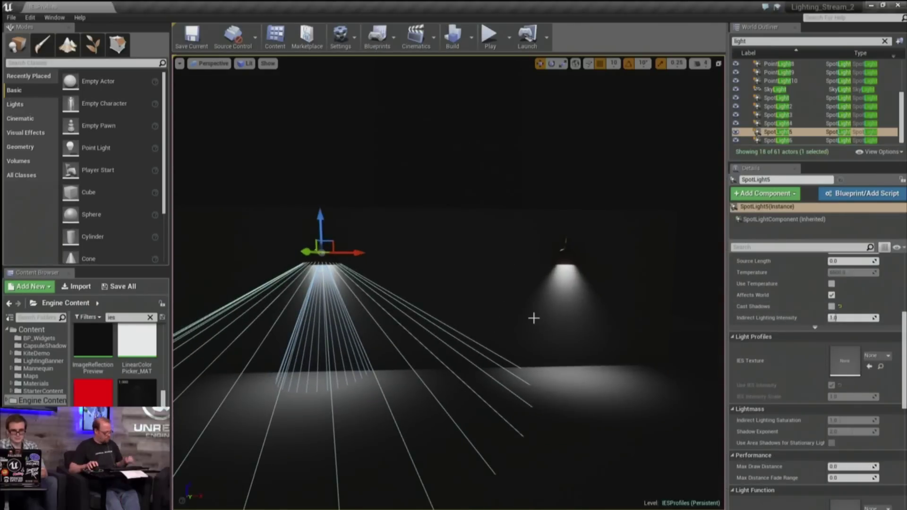
key("g")
mouse_move(534, 286)
right_mouse_down()
mouse_move(512, 307)
mouse_move(535, 288)
right_mouse_up()
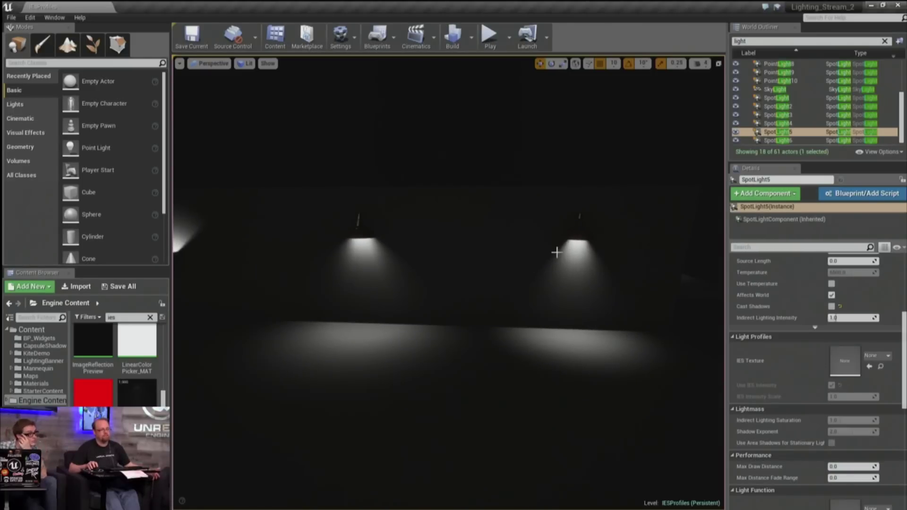
Select the ceiling lamp above the mannequin platform and examine the mannequin's shadow and the light shapes on the side walls
right_click_drag(525, 265, 547, 267)
key("w")
key("s")
key("d")
key("w")
key("e")
key("w")
left_click(433, 153)
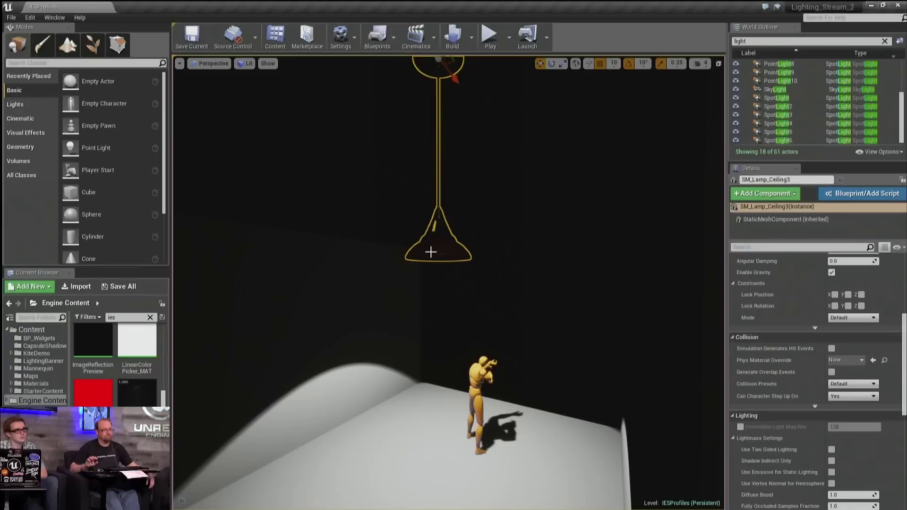
right_click_drag(428, 334, 433, 430)
right_click_drag(425, 291, 543, 295)
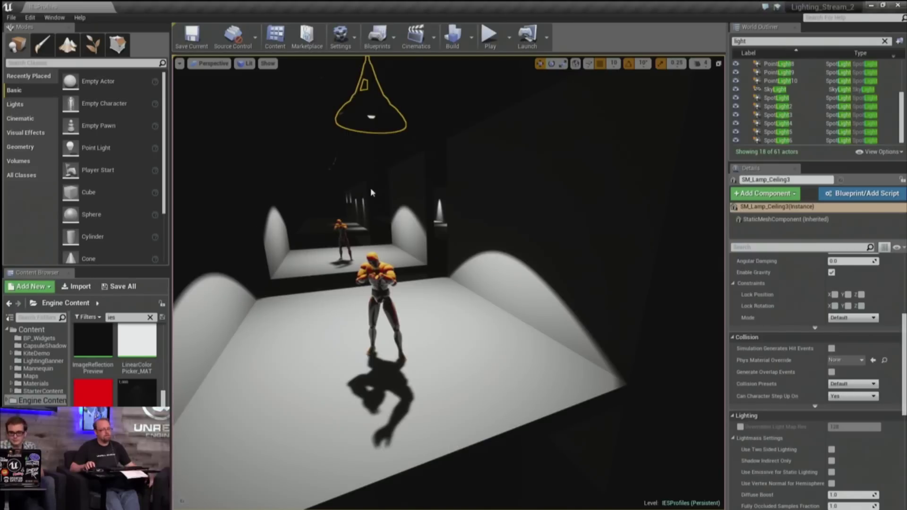
Select the ceiling lamp SM_Lamp_Ceiling2, show its transform properties, and examine a ringed IES light pattern on the wall up close
left_click(339, 166)
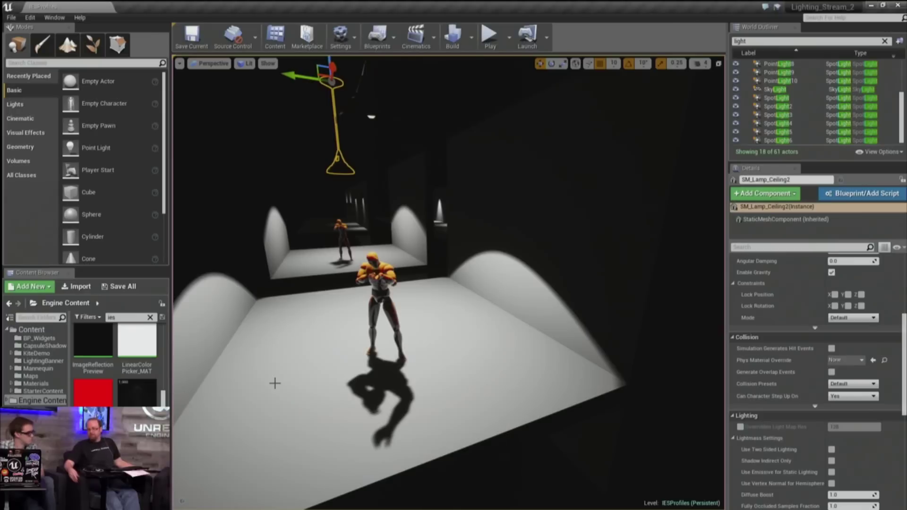
scroll(795, 295, "up", 5)
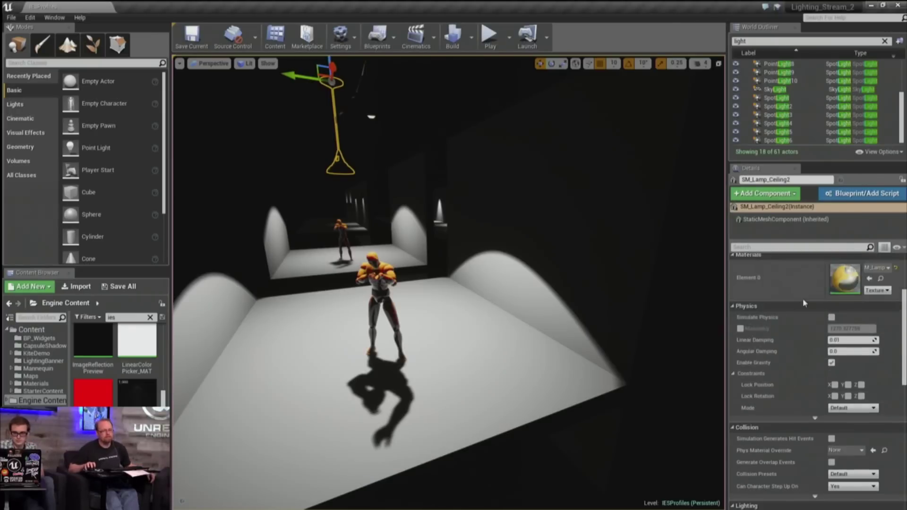
mouse_move(342, 273)
right_mouse_down()
mouse_move(361, 254)
mouse_move(467, 250)
mouse_move(515, 262)
mouse_move(364, 258)
mouse_move(378, 259)
mouse_move(371, 283)
mouse_move(340, 295)
mouse_move(371, 264)
mouse_move(387, 296)
mouse_move(345, 269)
right_mouse_up()
right_click_drag(441, 252, 432, 269)
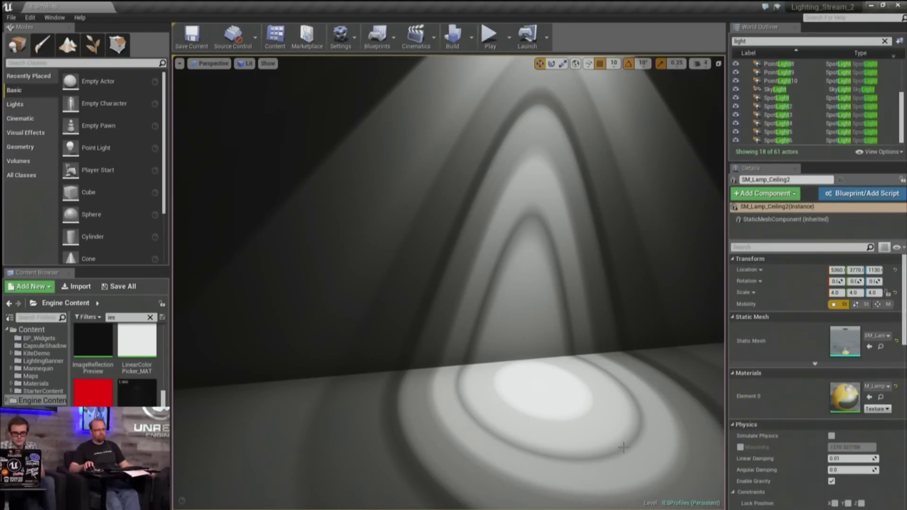
right_click_drag(490, 355, 491, 326)
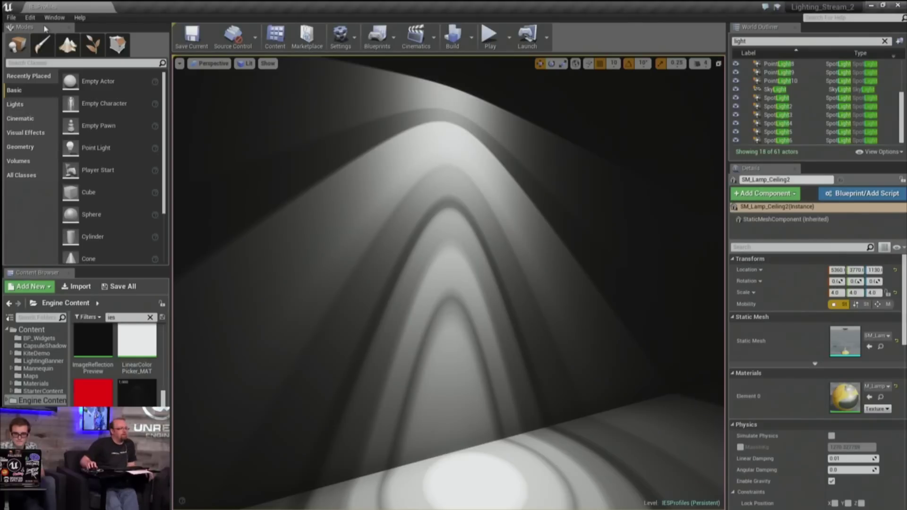
Open the Project Settings and show the engine Rendering category's Lighting options, including Allow Static Lighting
left_click(30, 18)
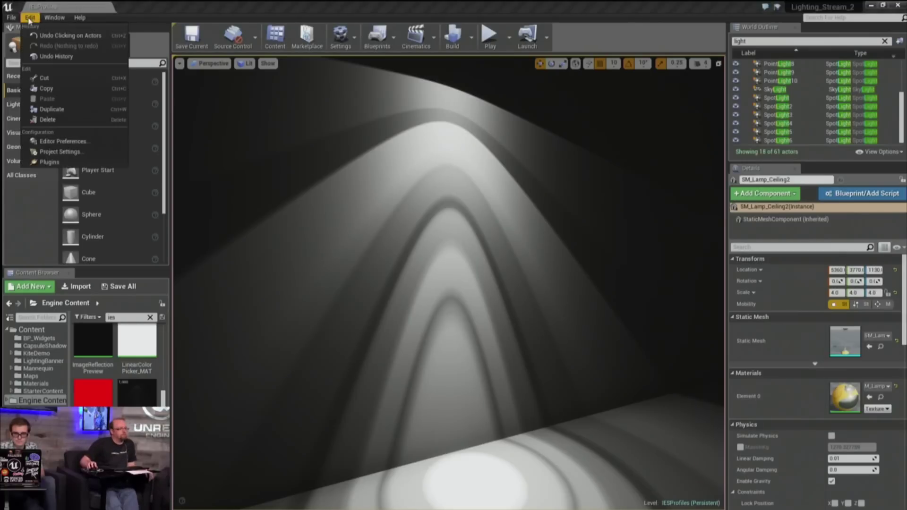
left_click(68, 153)
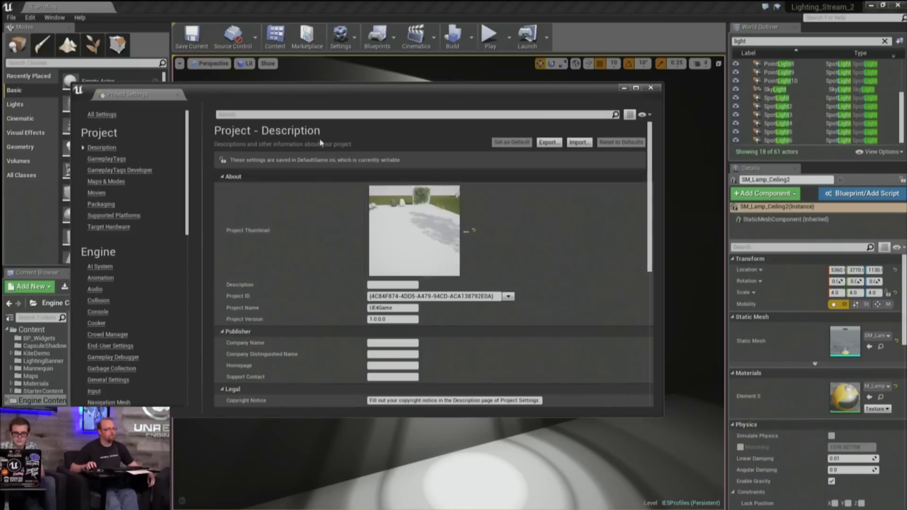
left_click_drag(322, 89, 430, 136)
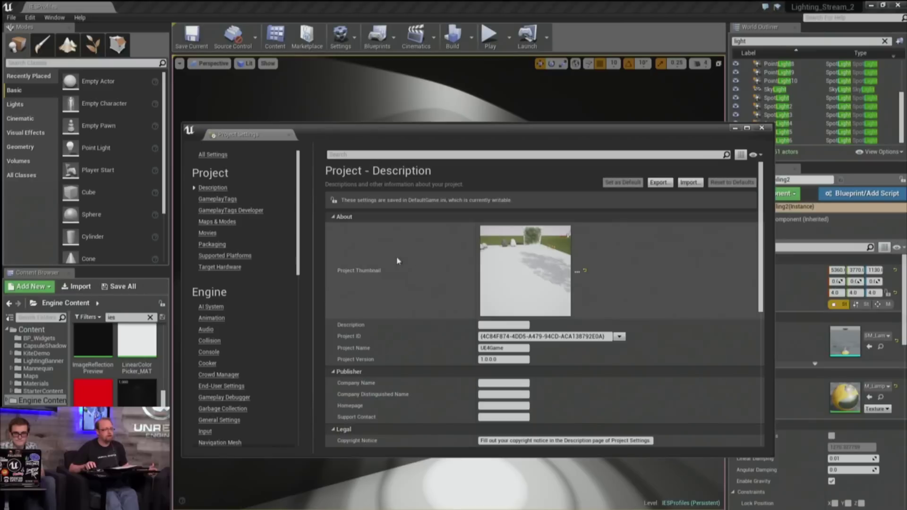
left_click(386, 217)
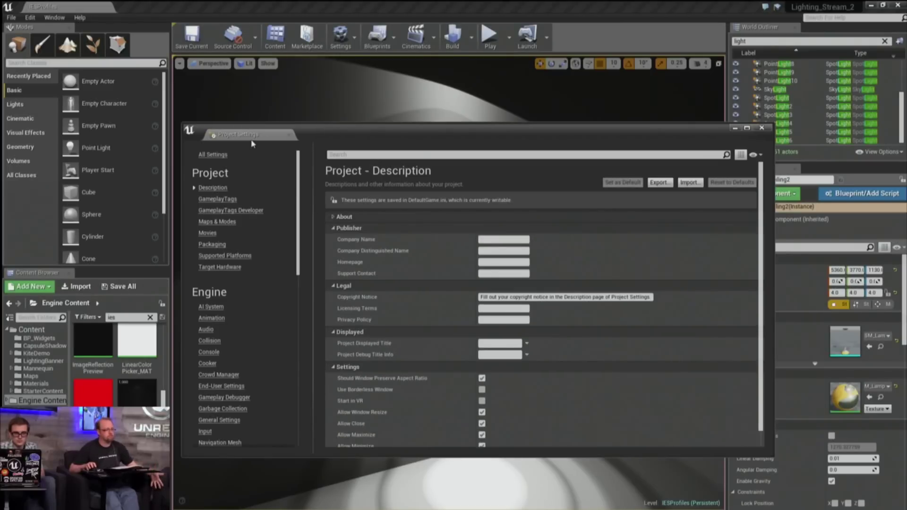
scroll(212, 360, "down", 3)
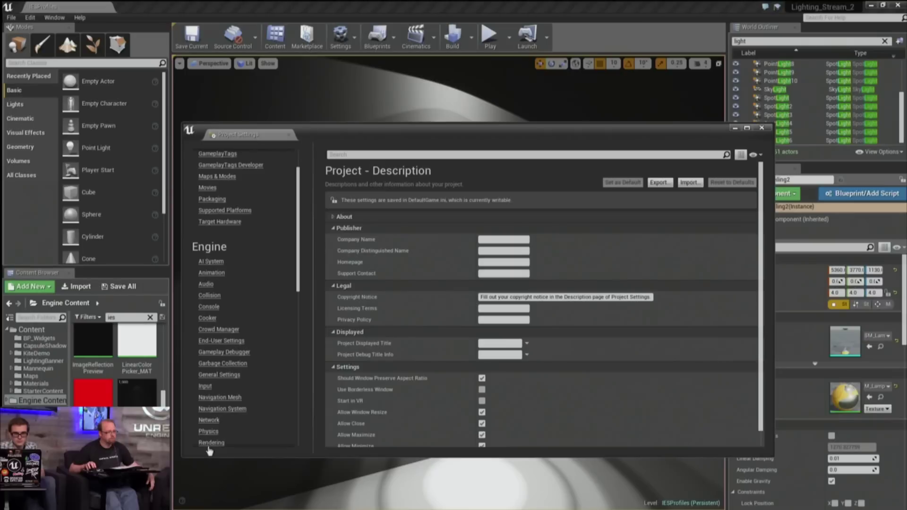
left_click(211, 444)
scroll(366, 317, "down", 2)
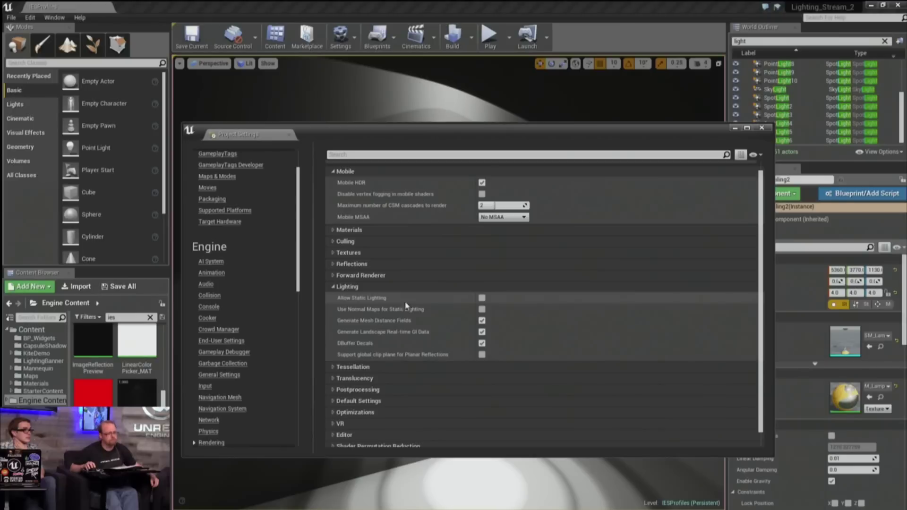
mouse_move(379, 300)
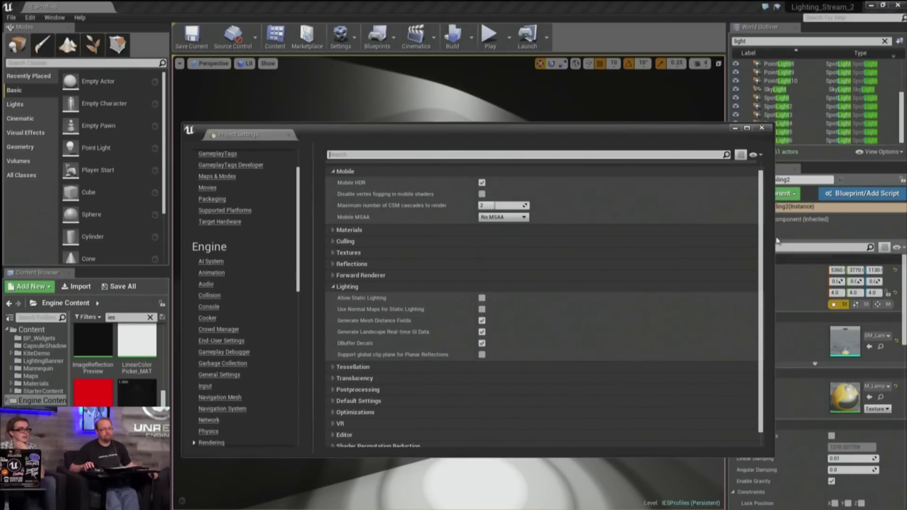
Move the Project Settings window aside, open the World Settings, and filter them for "force" to show the full Force No Precomputed Lighting option
left_click_drag(688, 130, 631, 97)
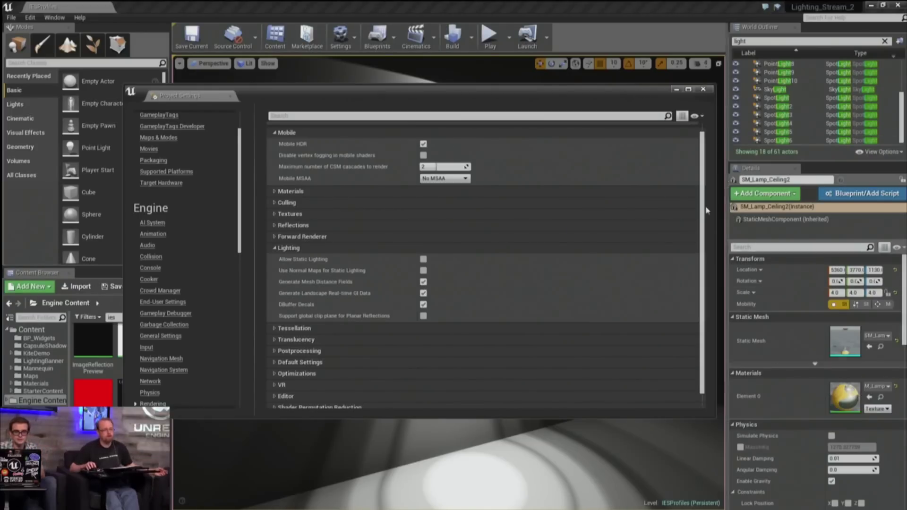
left_click_drag(631, 94, 0, 113)
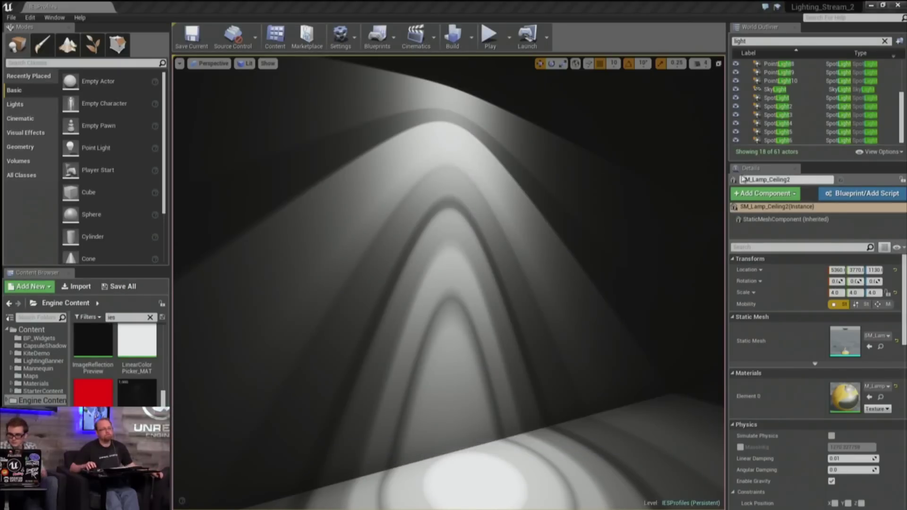
left_click(341, 37)
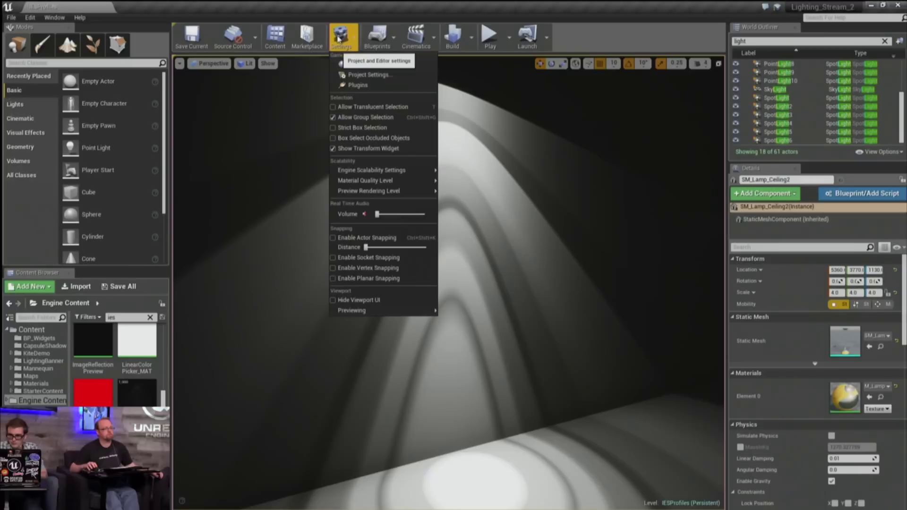
left_click(355, 65)
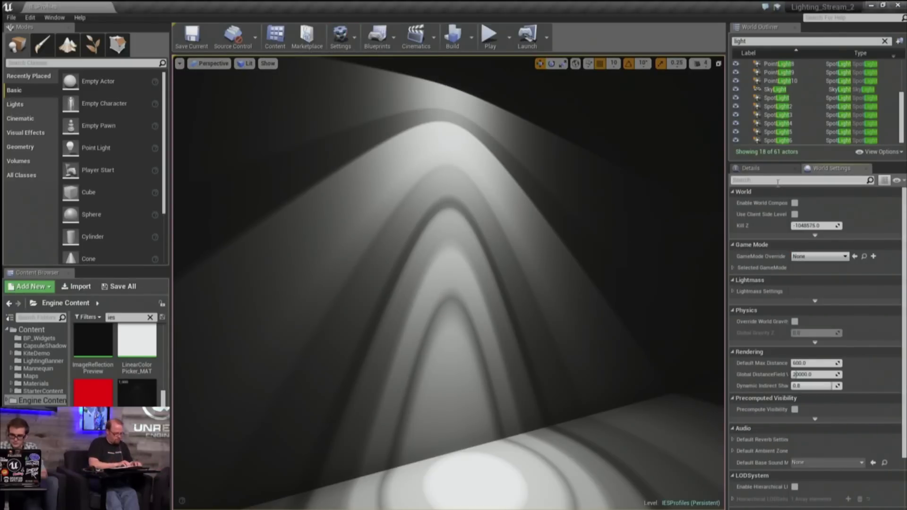
left_click(777, 181)
type("force")
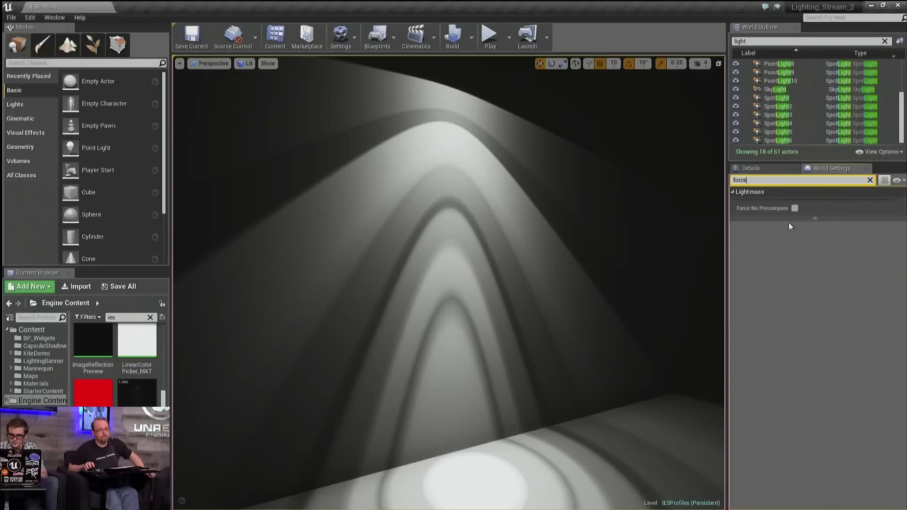
left_click_drag(789, 209, 838, 209)
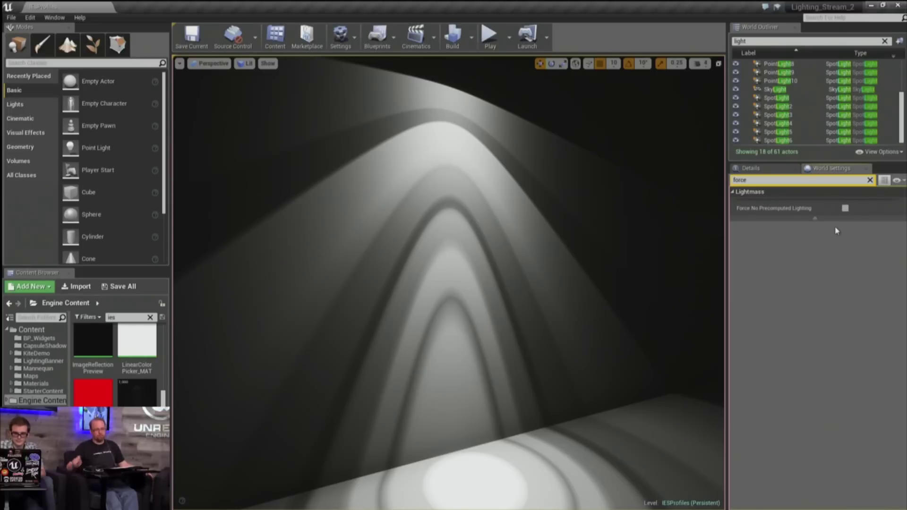
Clear the World Settings filter, then bring the Project Settings window back into view and close it
left_click(870, 180)
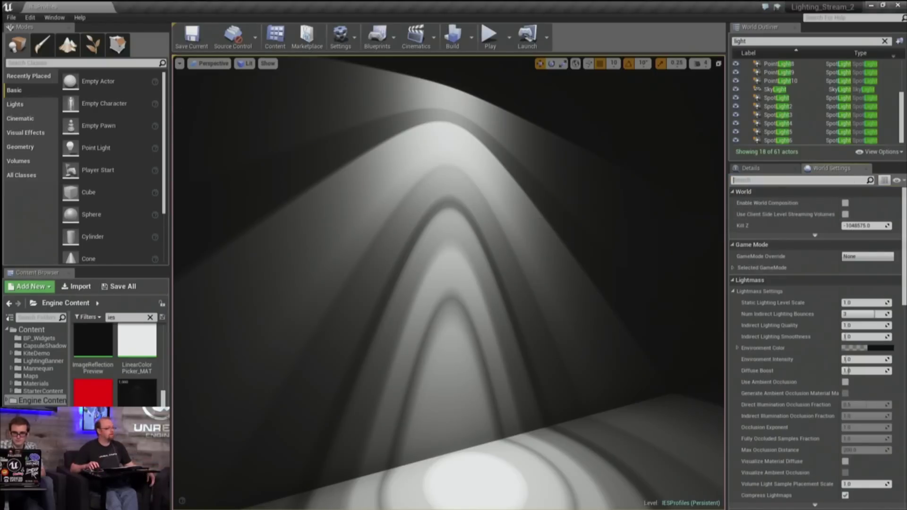
left_click_drag(0, 82, 544, 107)
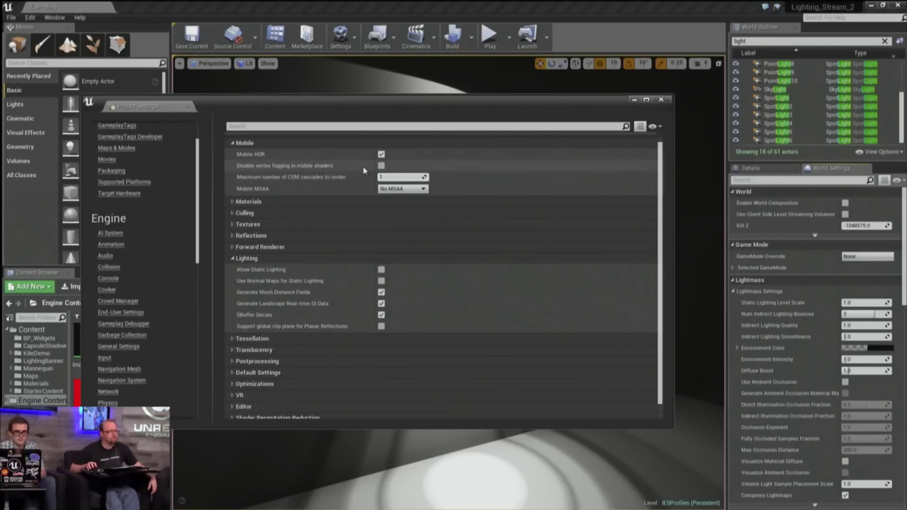
left_click(661, 100)
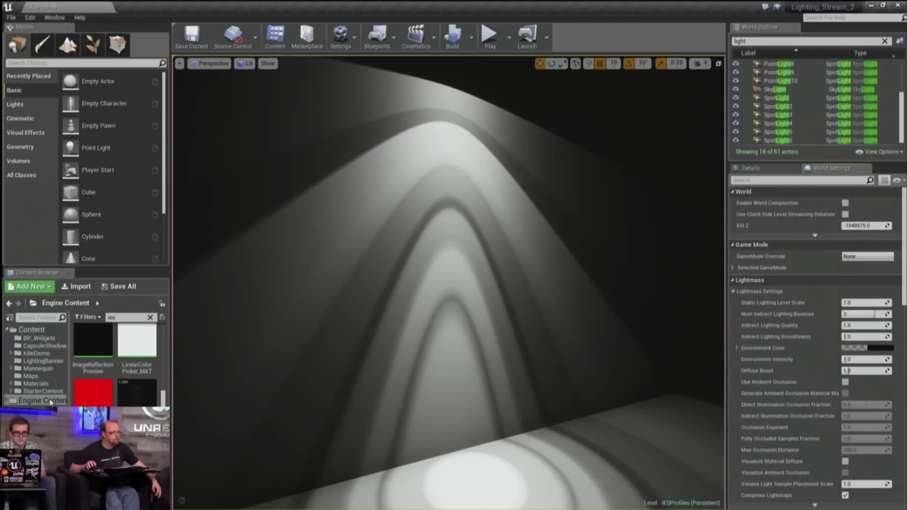
Show the Maps folder without the "ies" filter and open the DistanceField level
left_click(30, 376)
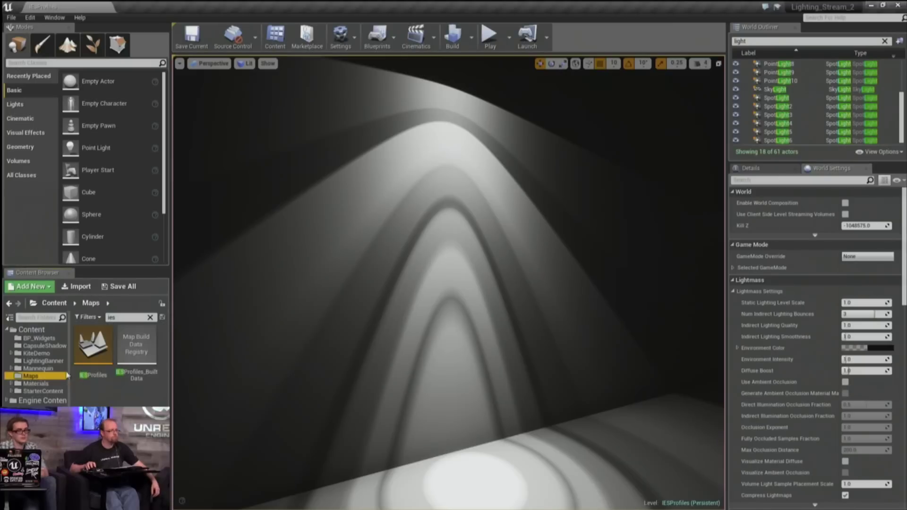
left_click(151, 317)
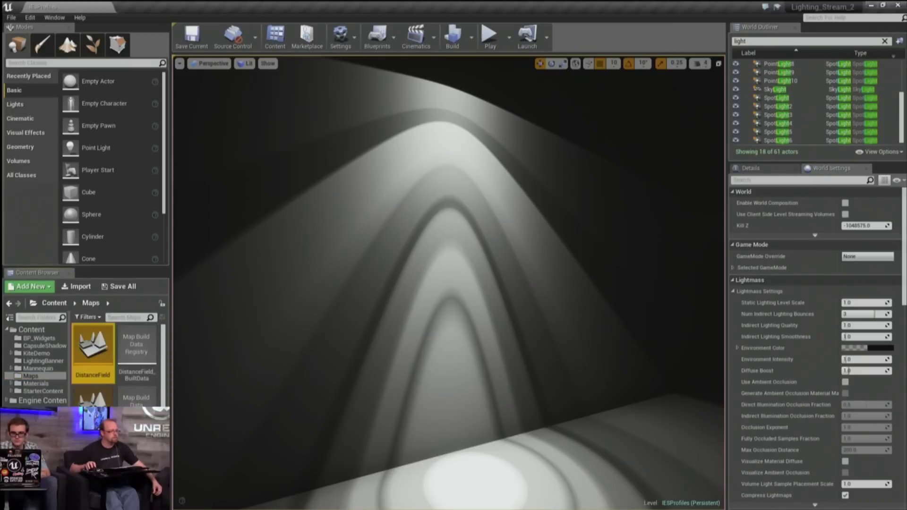
double_click(93, 351)
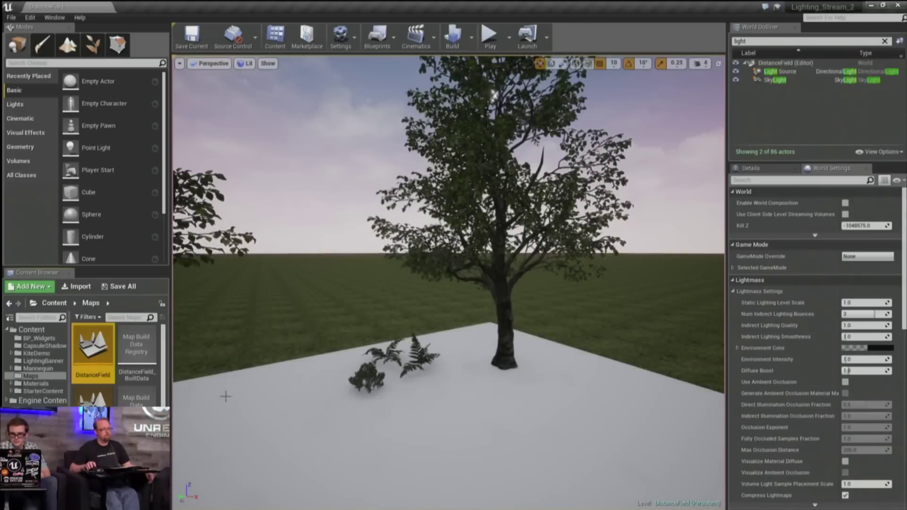
Enable Affects World on the directional Light Source and view the tree shadows it casts on the white platform
right_click_drag(609, 215, 639, 261)
left_click(780, 71)
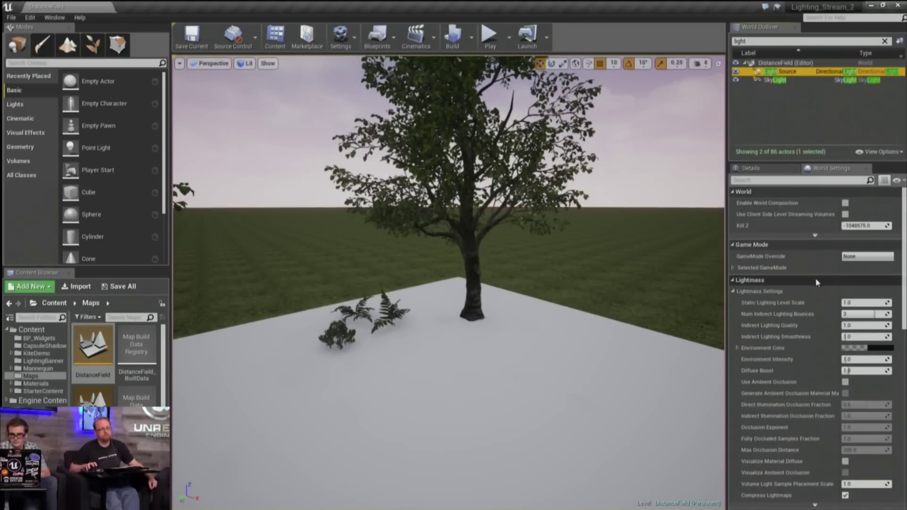
left_click(772, 169)
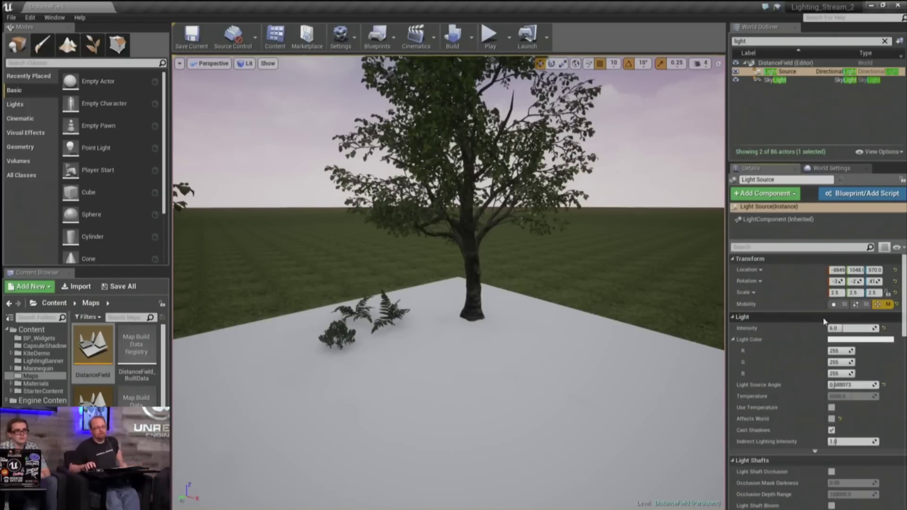
scroll(827, 340, "down", 3)
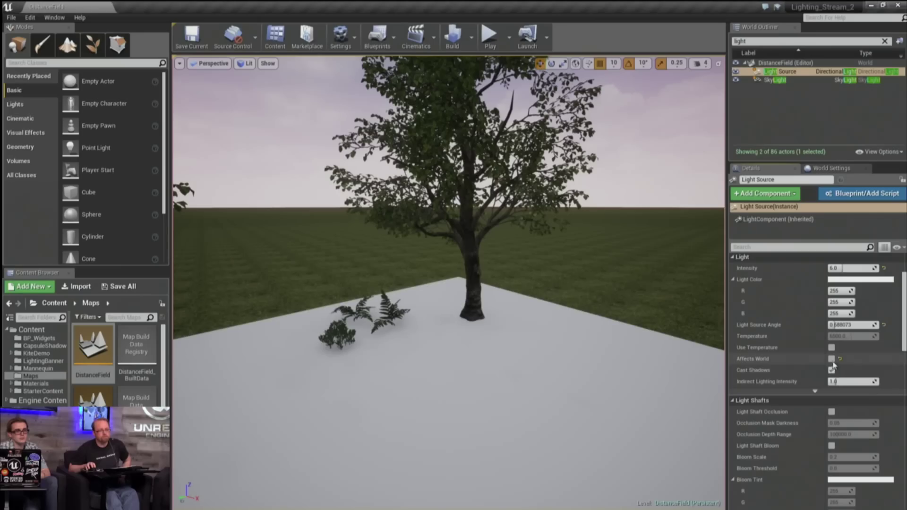
left_click(832, 359)
scroll(833, 397, "down", 2)
right_click_drag(566, 331, 251, 401)
key("w")
key("s")
right_click_drag(418, 269, 562, 358)
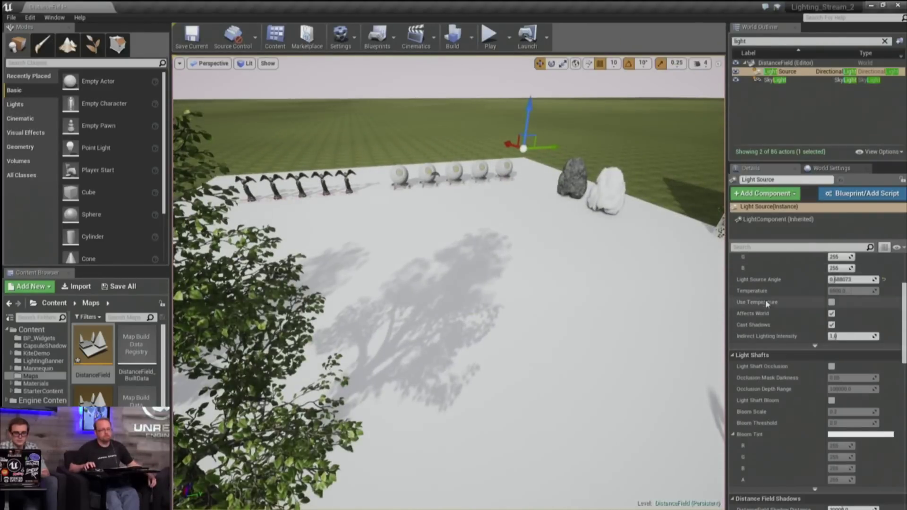
Set the Light Source's Dynamic Shadow Distance MovableLight under Cascaded Shadow Maps to about 9220
scroll(765, 303, "down", 5)
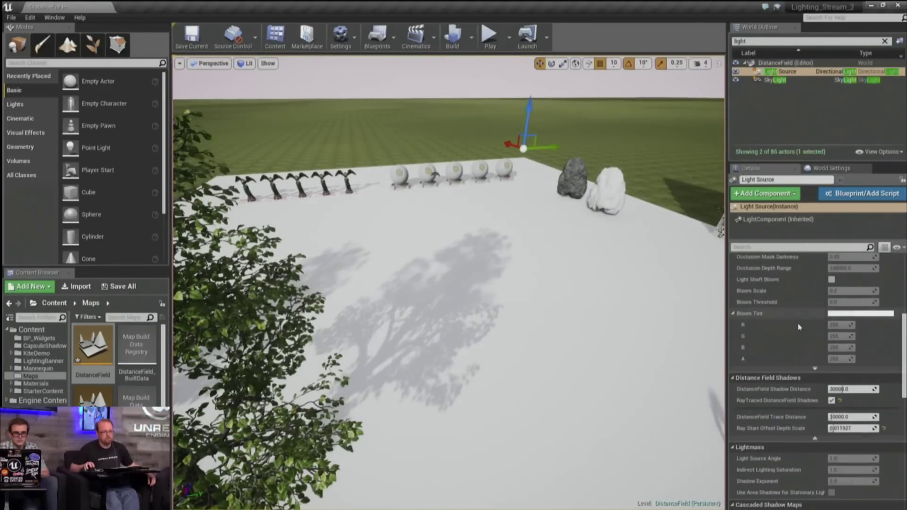
scroll(787, 320, "down", 4)
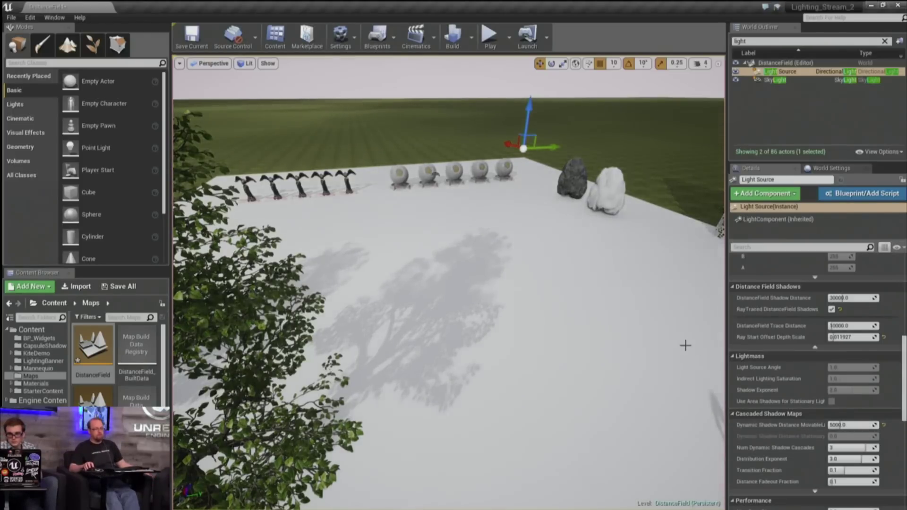
left_click_drag(847, 426, 847, 425)
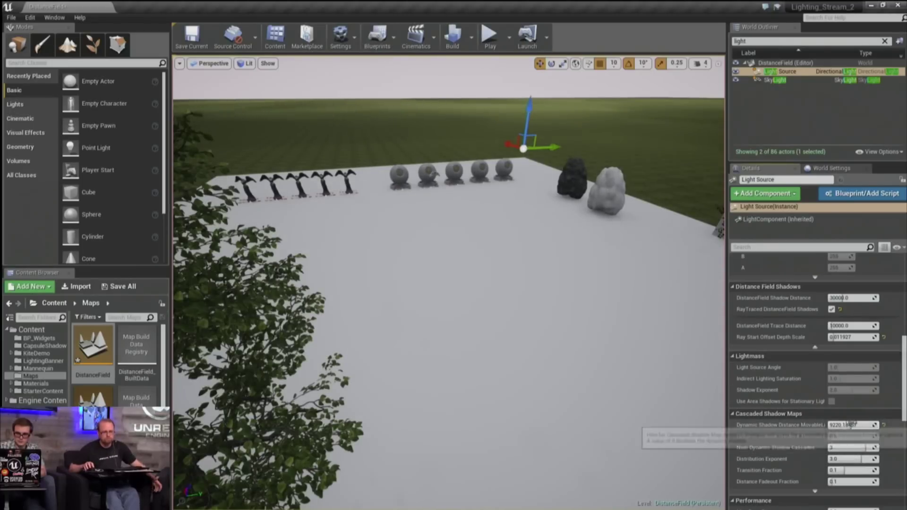
Select the tree HillTree_3 at the platform's edge and examine the shadow it casts across the white floor
left_click_drag(533, 217, 451, 293)
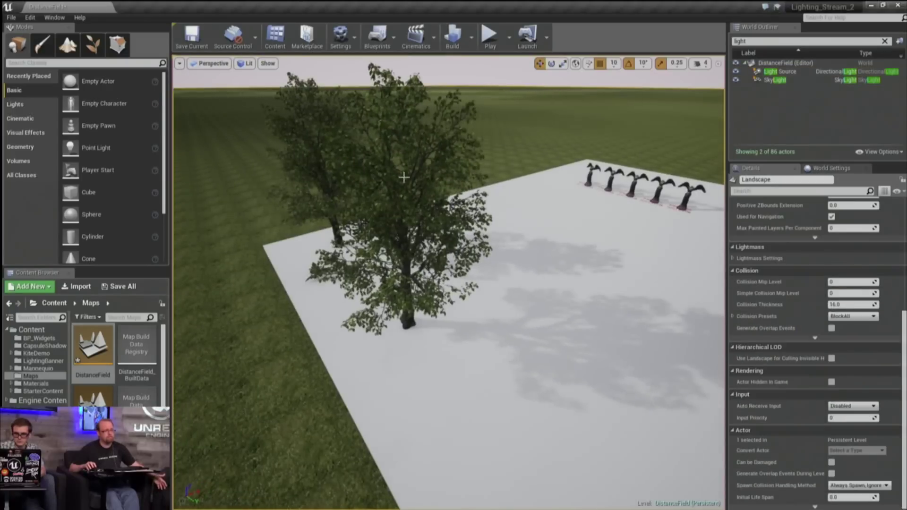
left_click(401, 194)
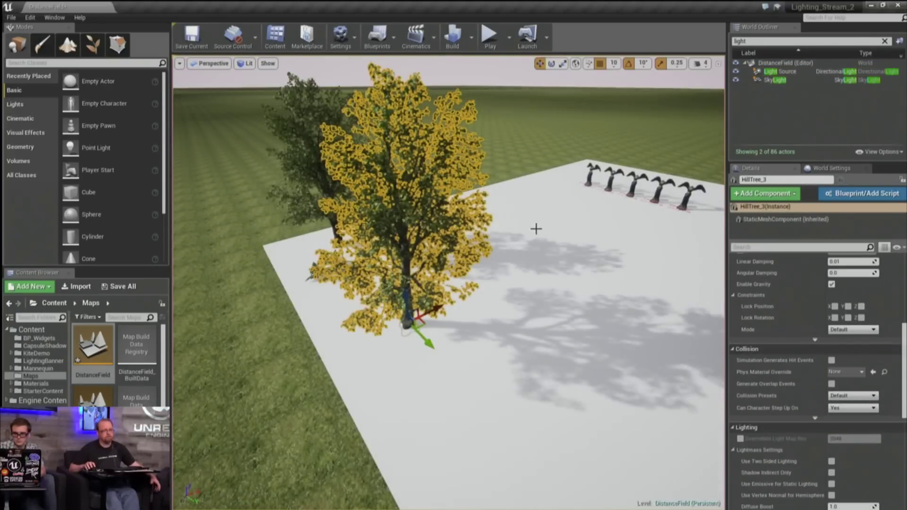
left_click_drag(534, 242, 572, 238)
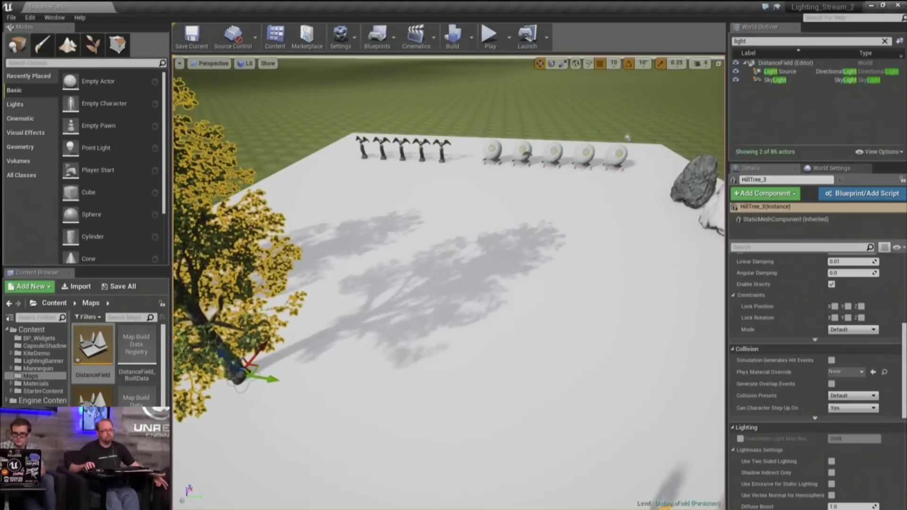
Select SM_Statue5 at the end of the statue row, examine the tree shadows from low and high viewpoints, and review the statue's properties
left_click(440, 152)
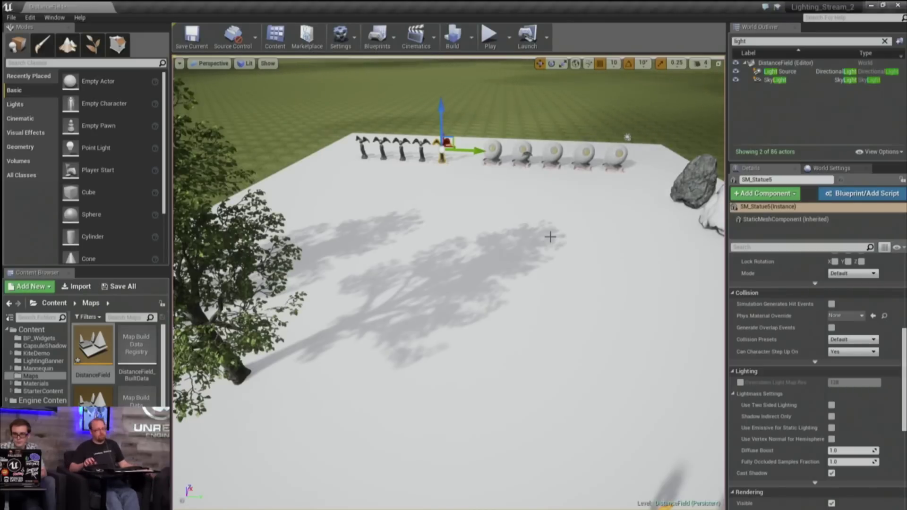
right_click_drag(386, 319, 388, 284)
key("w")
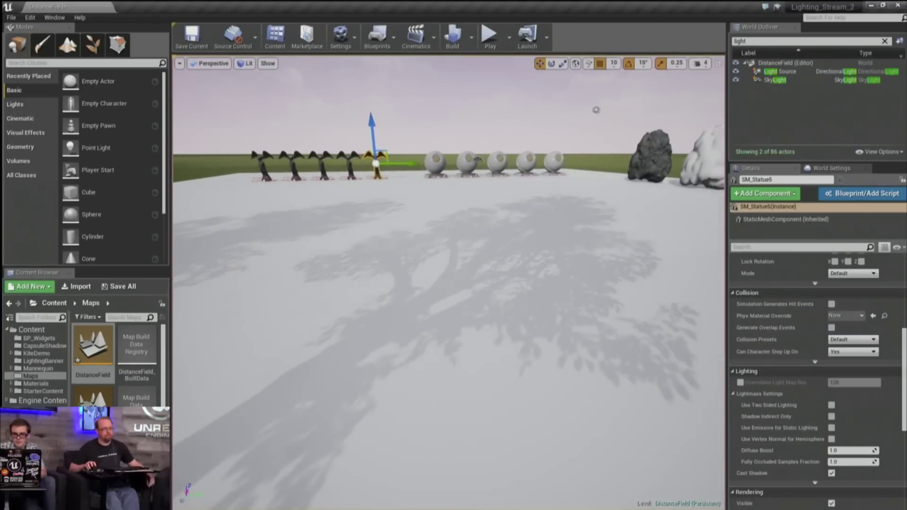
key("s")
right_click_drag(503, 227, 455, 232)
key("e")
key("s")
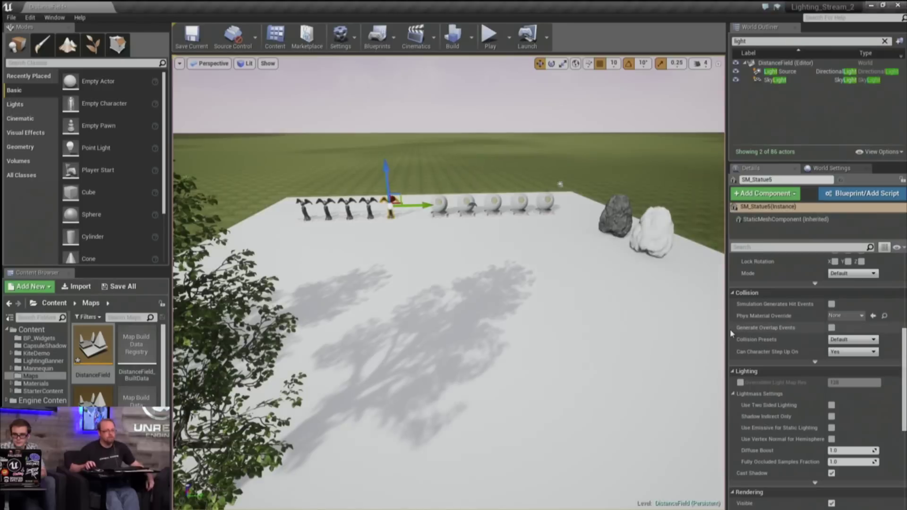
scroll(798, 402, "down", 3)
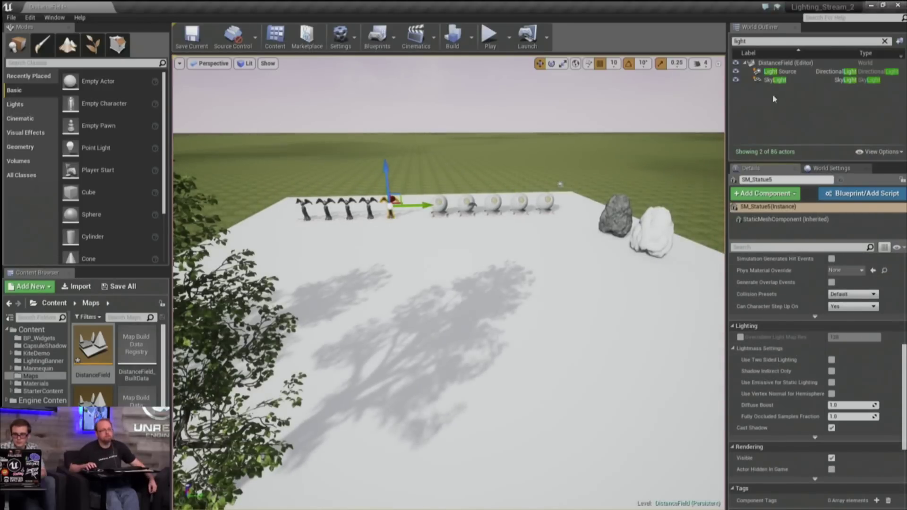
On the directional Light Source, set Num Dynamic Shadow Cascades to 0 and turn off RayTraced DistanceField Shadows
left_click(779, 71)
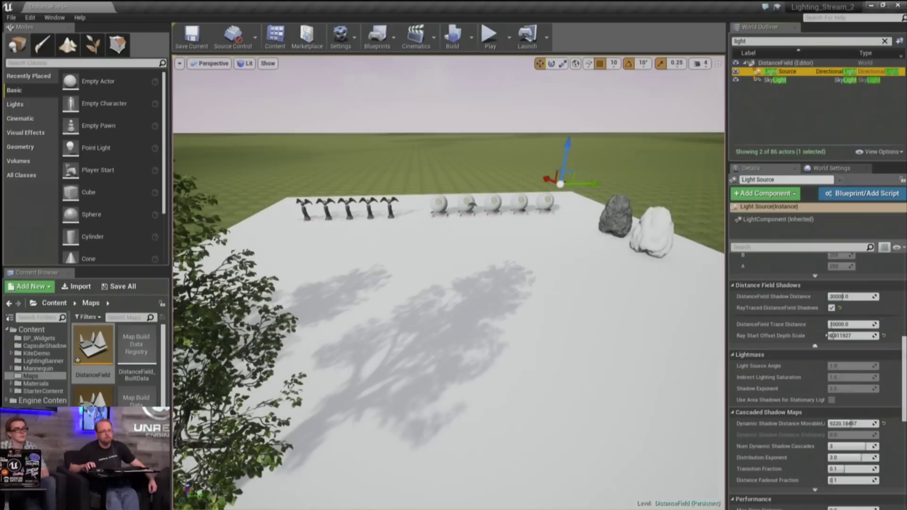
scroll(782, 361, "down", 6)
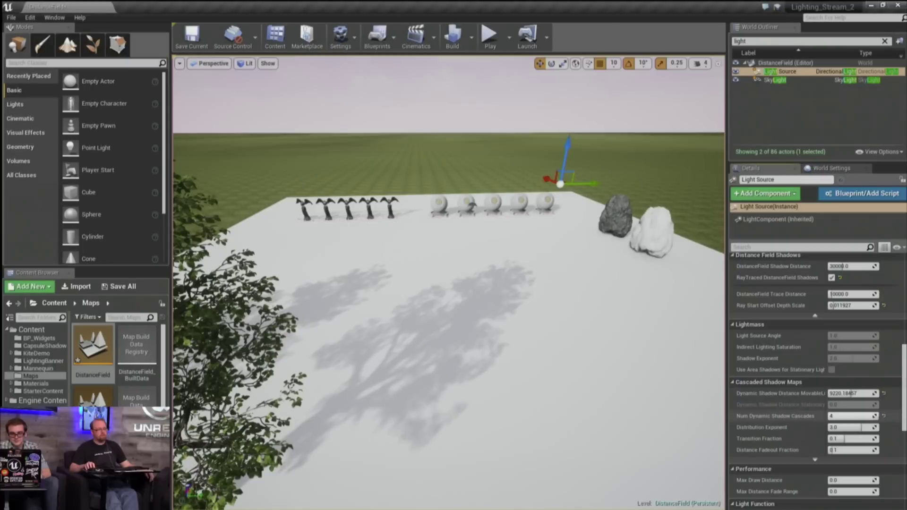
left_click_drag(853, 416, 830, 416)
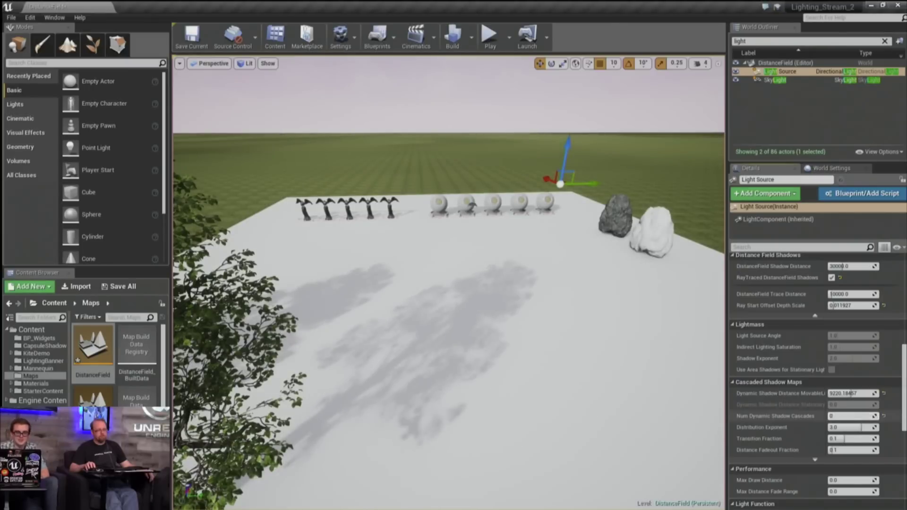
left_click(832, 278)
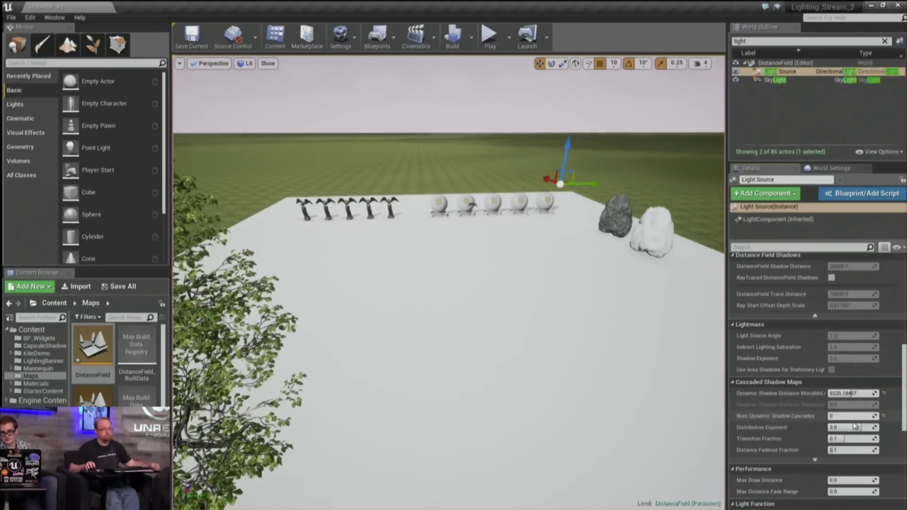
Set the Light Source's Num Dynamic Shadow Cascades to 1 and examine the tree shadows from near the ground
left_click_drag(856, 417, 858, 417)
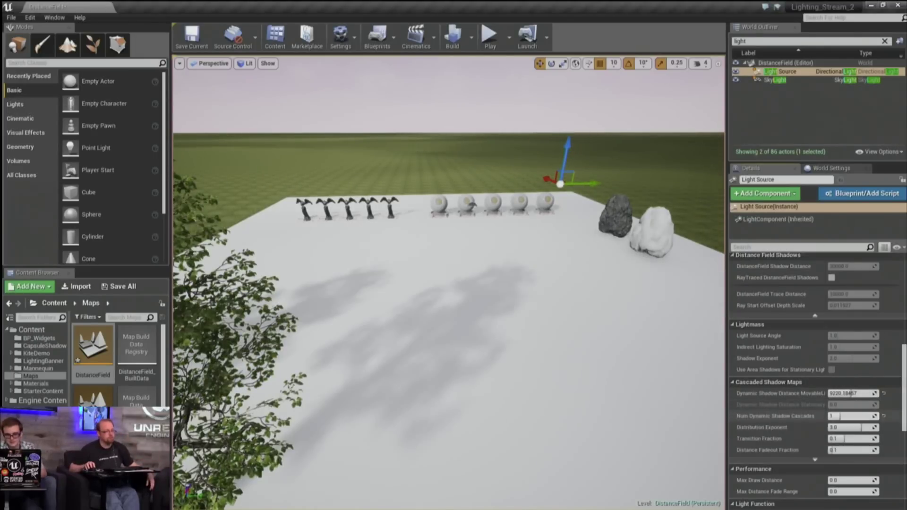
right_click_drag(554, 356, 548, 291)
key("q")
key("w")
key("s")
key("e")
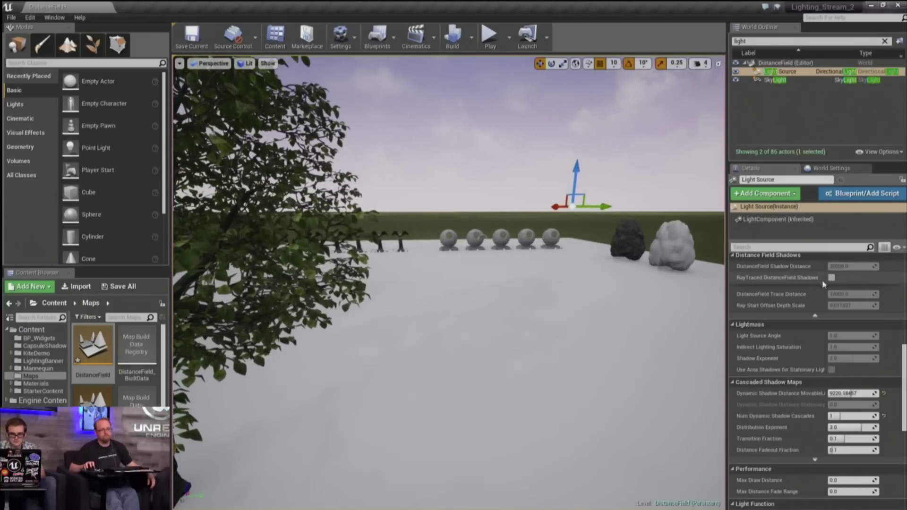
Open the Light Source's light function material LF_CloudShadows_01_Inst, disable its Speed parameter override, and close the material editor
scroll(817, 286, "down", 3)
double_click(844, 407)
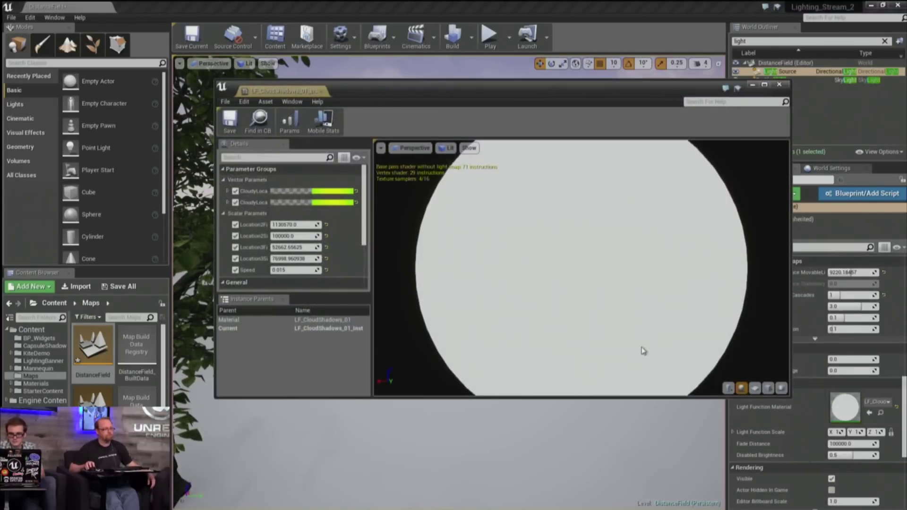
left_click(235, 269)
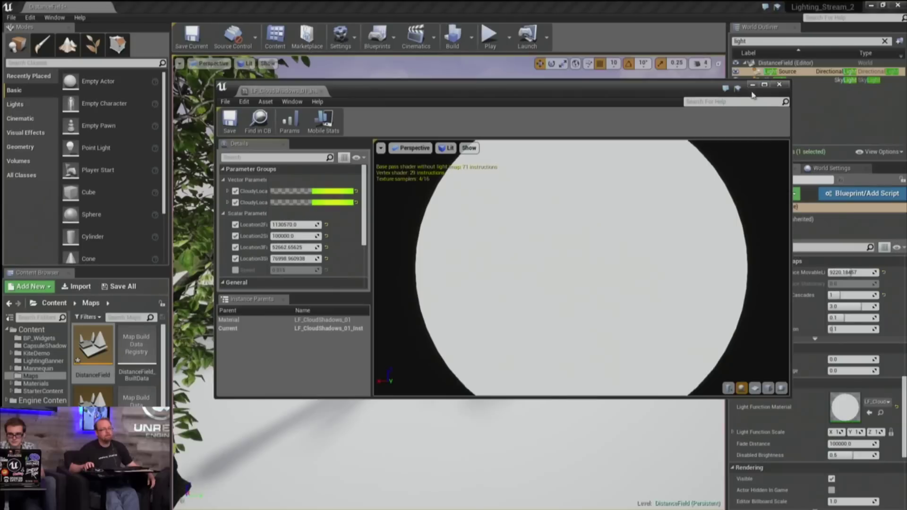
left_click(782, 85)
Examine the tree shadows on the platform with the single shadow cascade from several nearby viewpoints
right_click_drag(571, 266, 524, 271)
key("s")
key("a")
key("w")
right_click_drag(565, 351, 565, 351)
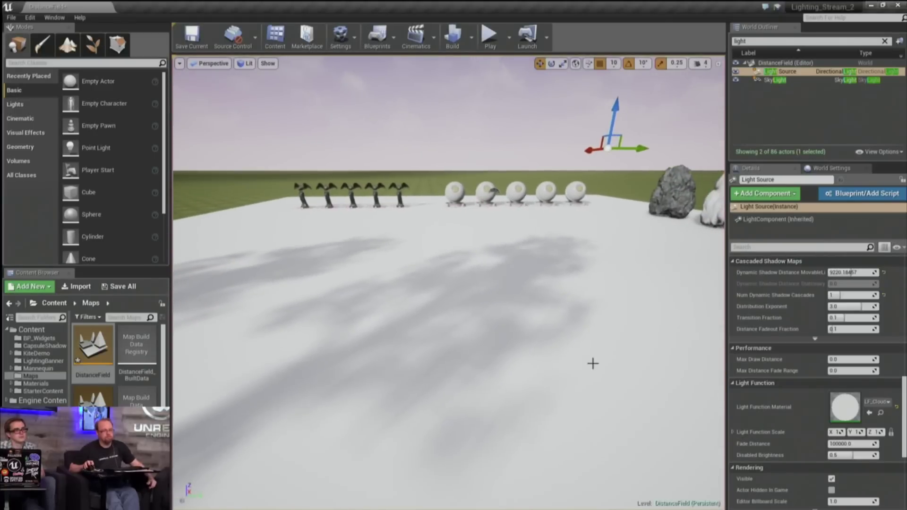
On the Light Source, set Num Dynamic Shadow Cascades to 4, Transition Fraction to 0.3 and Distribution Exponent to about 3.5
left_click_drag(846, 295, 866, 295)
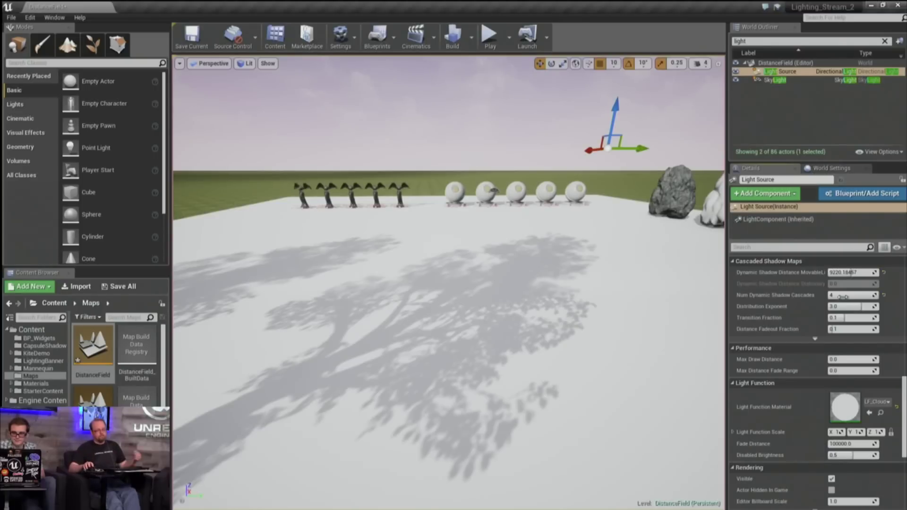
mouse_move(456, 317)
right_mouse_down()
mouse_move(451, 343)
mouse_move(466, 344)
right_mouse_up()
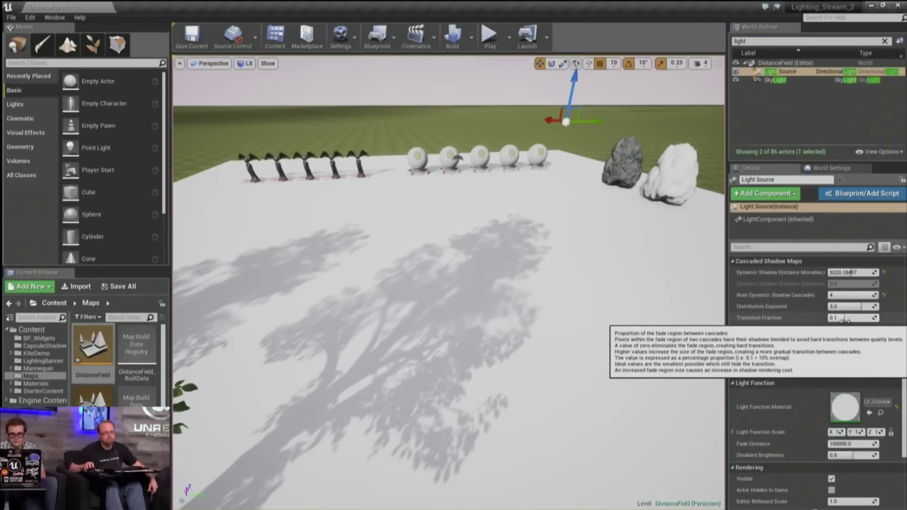
left_click_drag(832, 317, 879, 317)
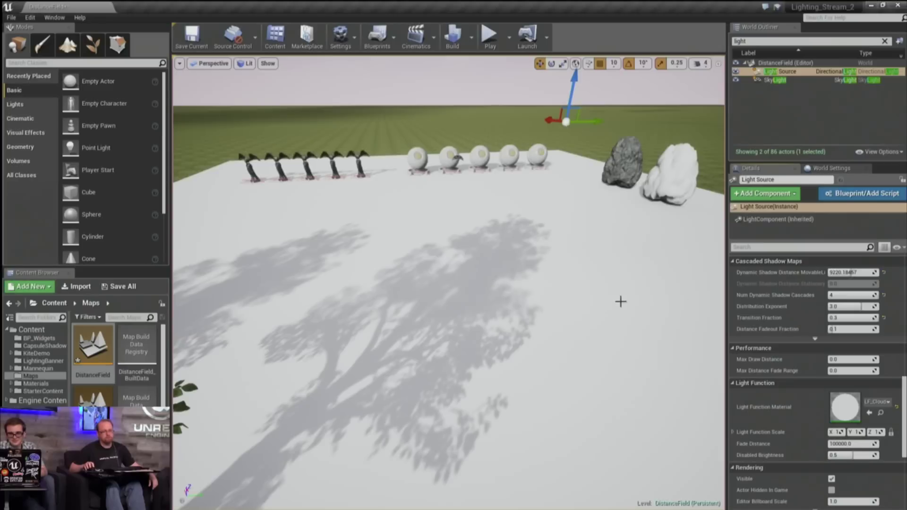
left_click_drag(858, 308, 850, 308)
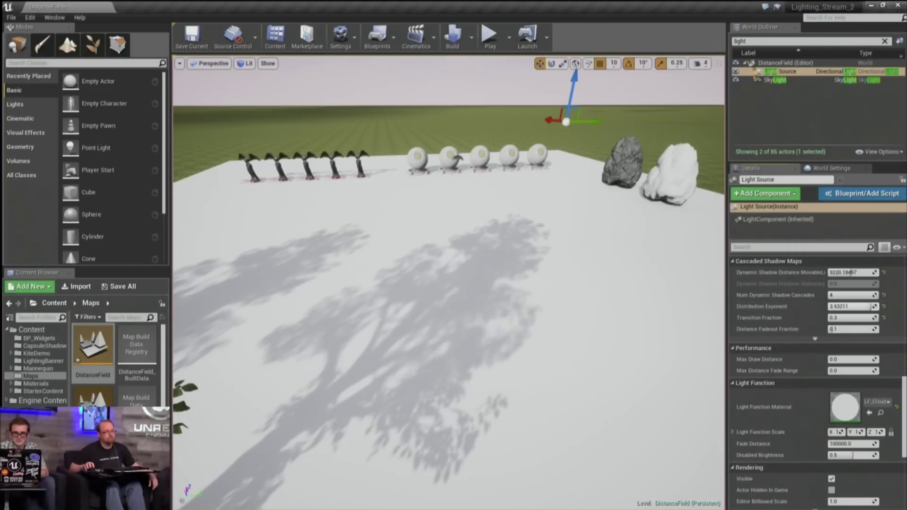
Reveal the advanced Cascaded Shadow Maps settings, set Far Shadow Cascade Count to 1, and examine the tree shadows from above
mouse_move(576, 325)
right_mouse_down()
mouse_move(574, 297)
mouse_move(576, 309)
right_mouse_up()
right_click_drag(449, 253, 397, 250)
left_click(815, 338)
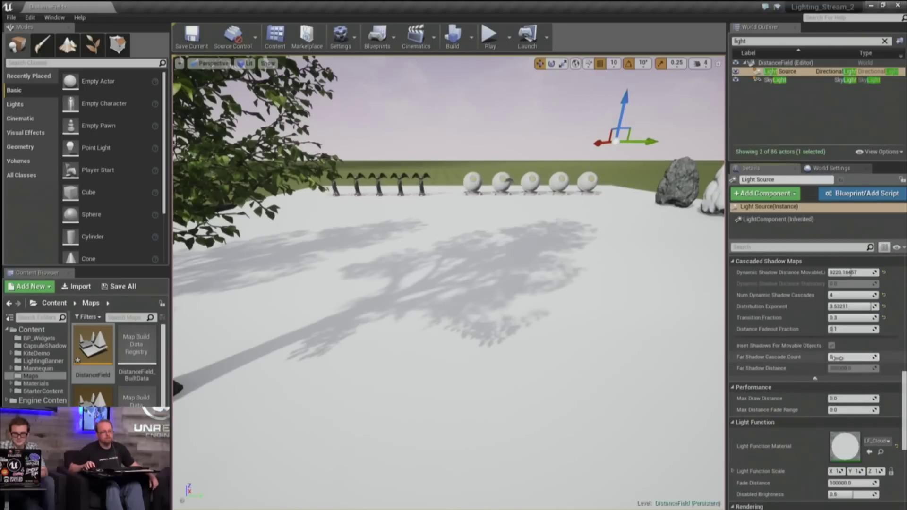
left_click_drag(835, 357, 841, 357)
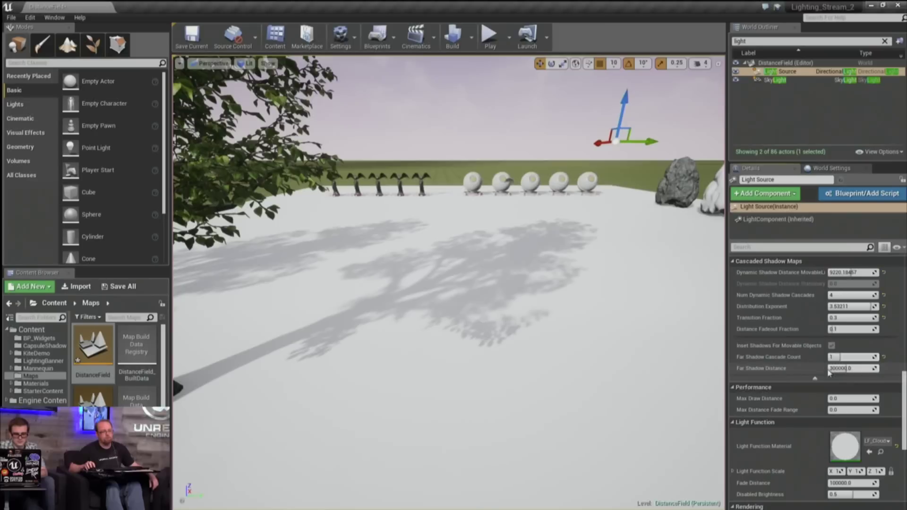
scroll(755, 364, "down", 2)
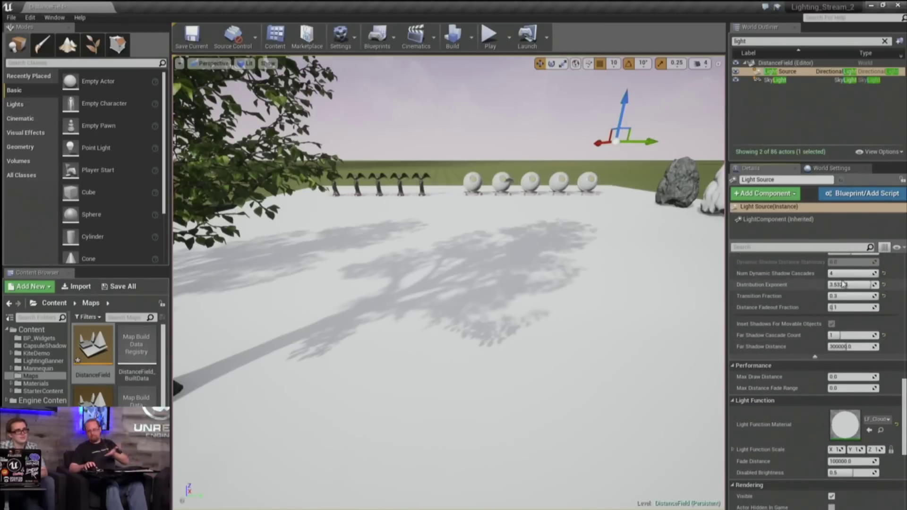
right_click_drag(458, 268, 538, 303)
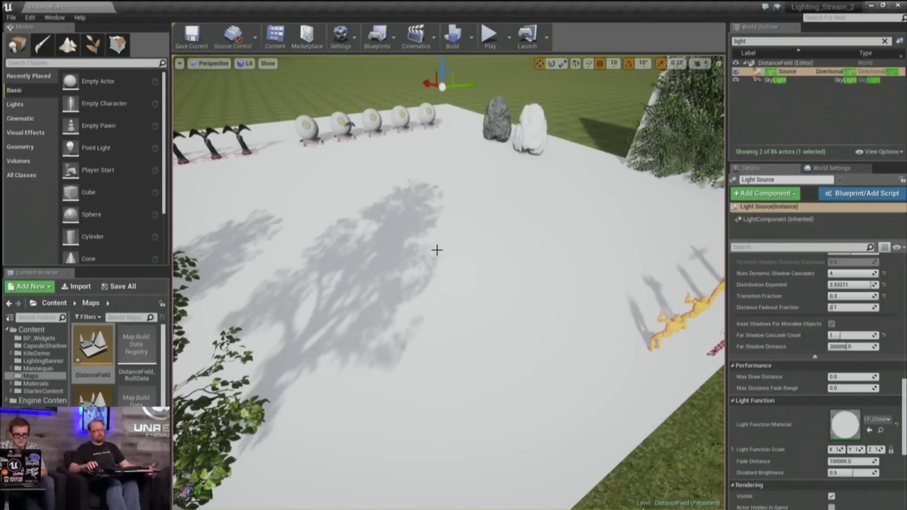
right_click_drag(435, 247, 436, 246)
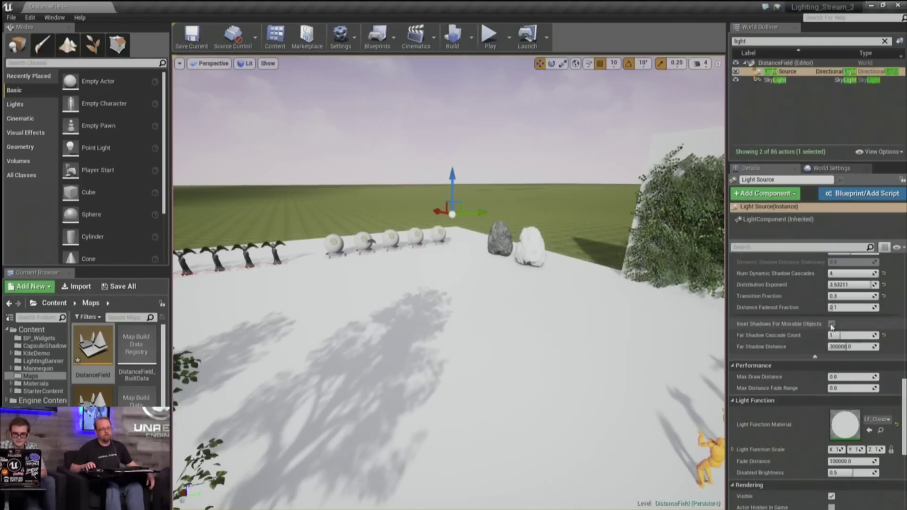
Select the white rock, filter its details by "far" to inspect the Far Shadow option, and clear the filter
left_click(529, 239)
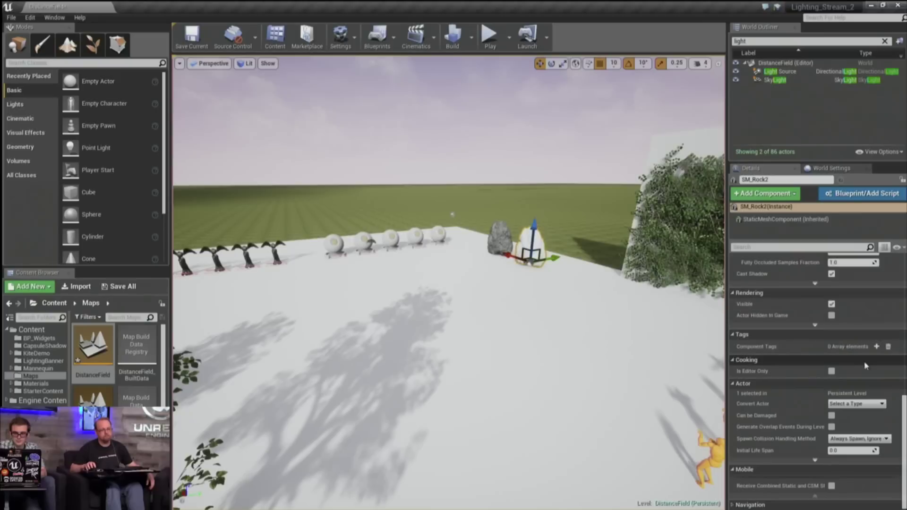
left_click(764, 248)
type("far")
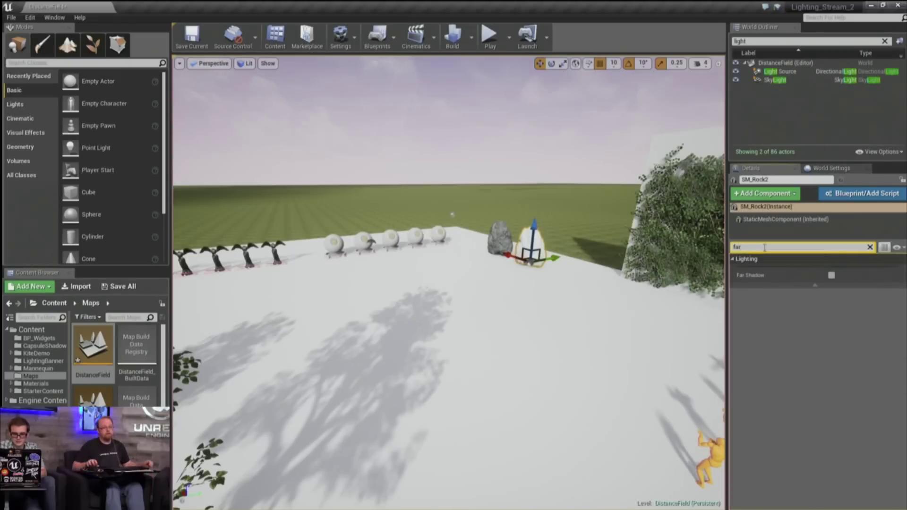
left_click(832, 275)
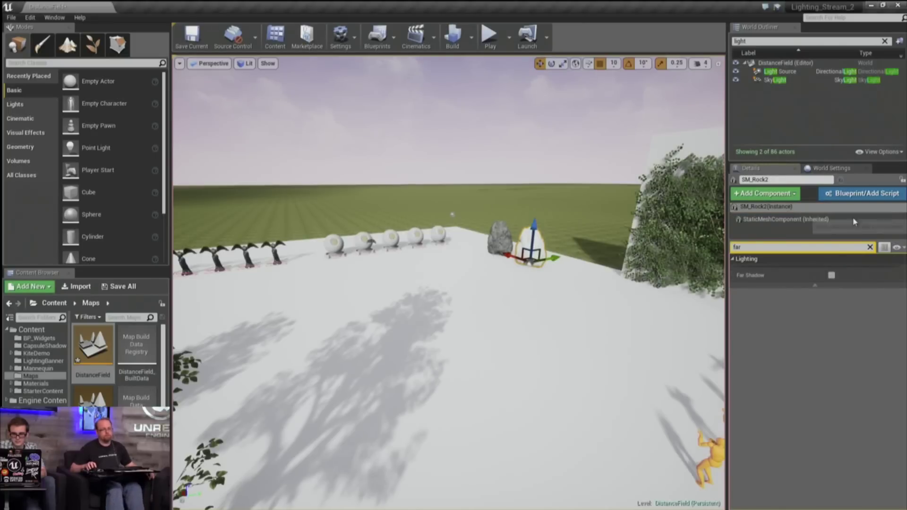
left_click(871, 248)
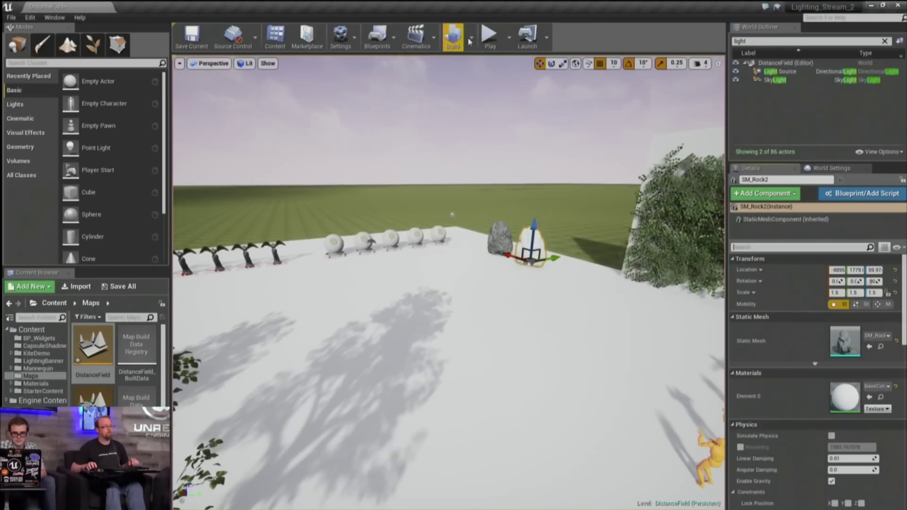
Preview the level briefly in play mode and turn on RayTraced DistanceField Shadows for the Light Source
left_click(489, 42)
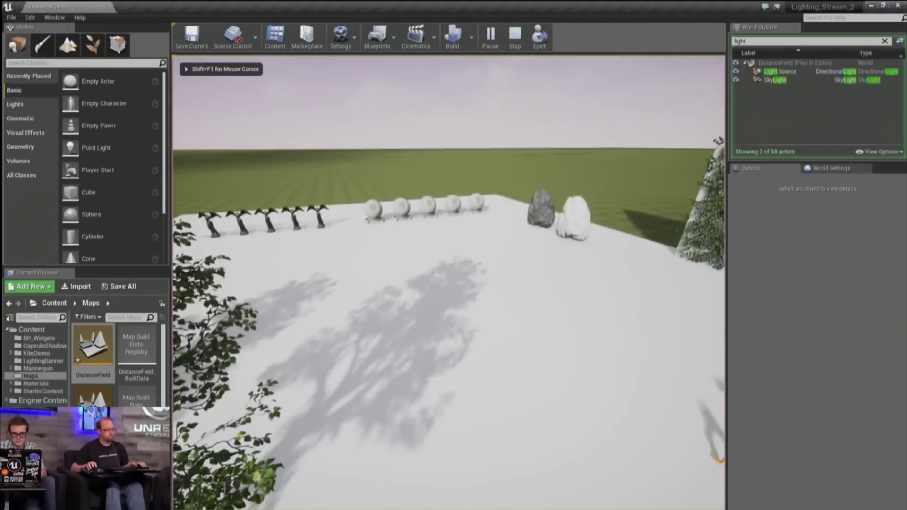
key("Escape")
left_click(780, 72)
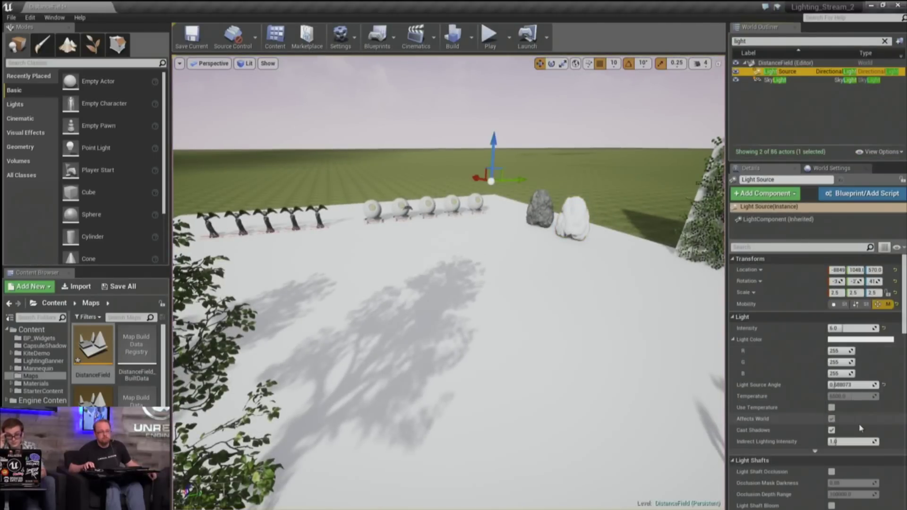
scroll(843, 406, "down", 3)
scroll(846, 424, "down", 10)
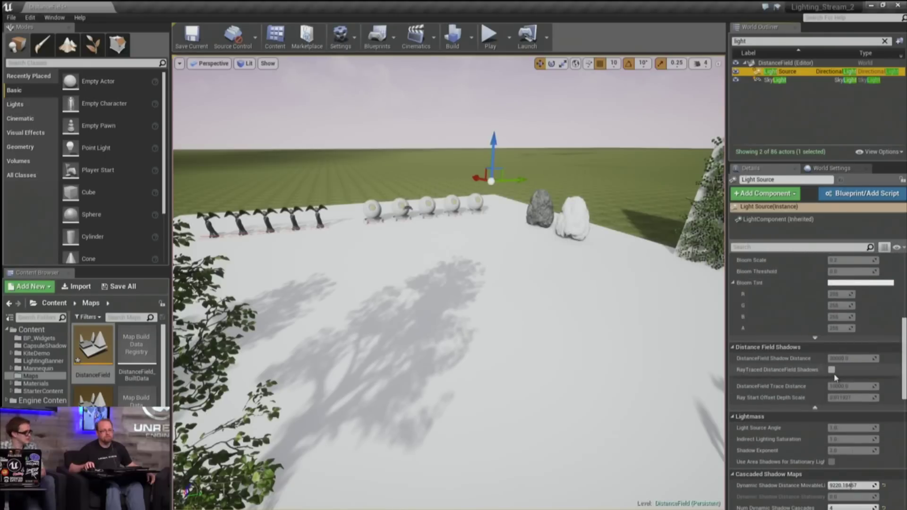
left_click(832, 369)
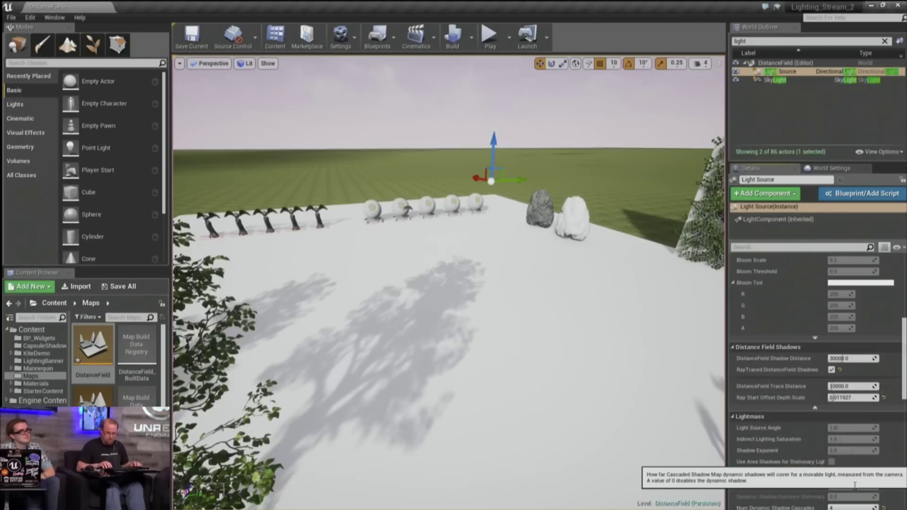
Set the Light Source's Dynamic Shadow Distance MovableLight to 1500 and inspect the tree shadows on the platform
key("s")
mouse_move(552, 377)
right_mouse_down()
mouse_move(553, 421)
mouse_move(553, 375)
right_mouse_up()
key("s")
key("w")
key("d")
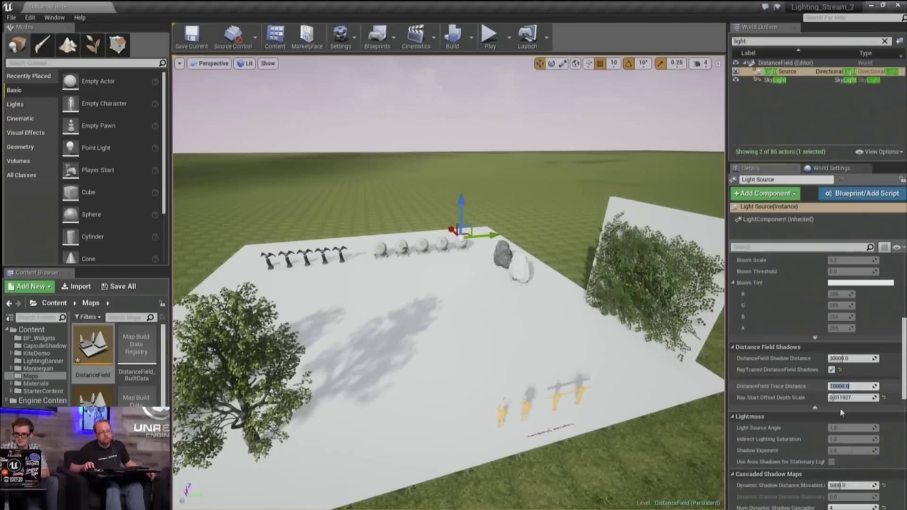
left_click(844, 485)
type("1500")
key("Return")
mouse_move(489, 353)
right_mouse_down()
mouse_move(444, 371)
mouse_move(474, 347)
right_mouse_up()
key("w")
left_click_drag(470, 297, 482, 294)
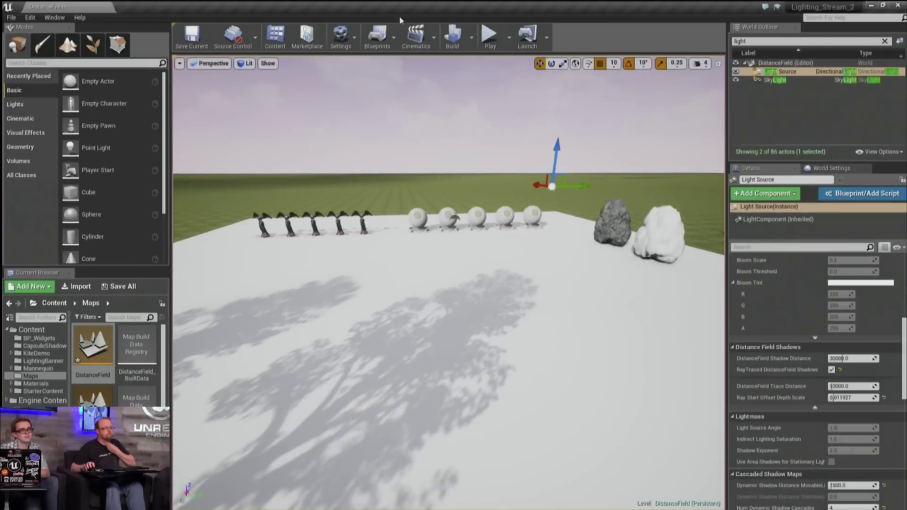
Play the level, show the on-screen list of shadow console variables, and view the tree shadows beside it
left_click(489, 34)
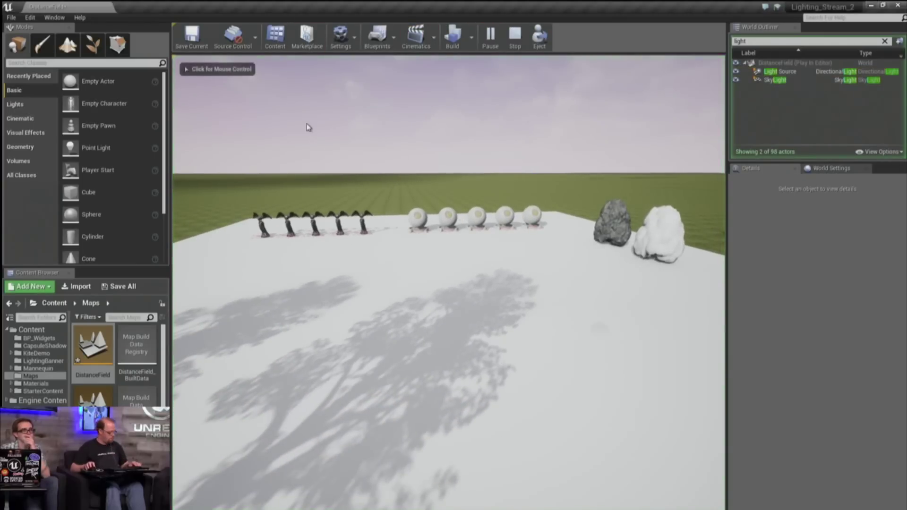
left_click(321, 145)
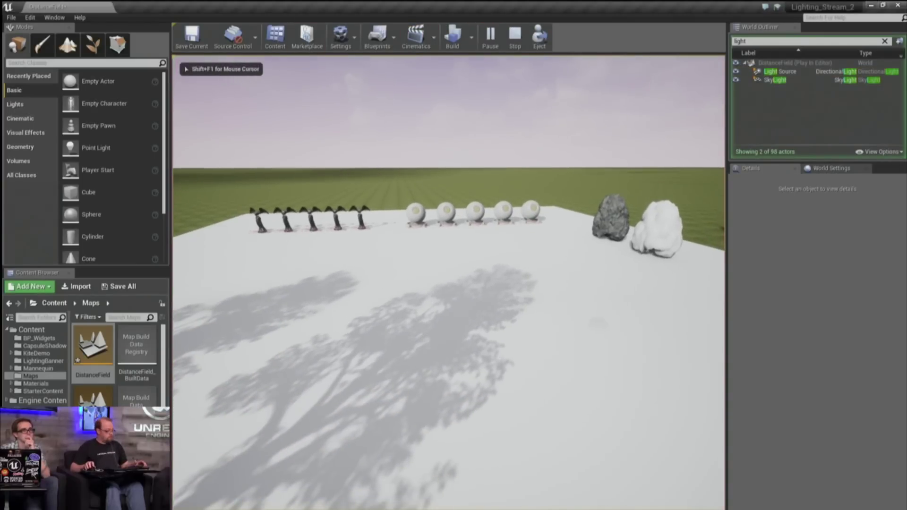
key("Tab")
key("w")
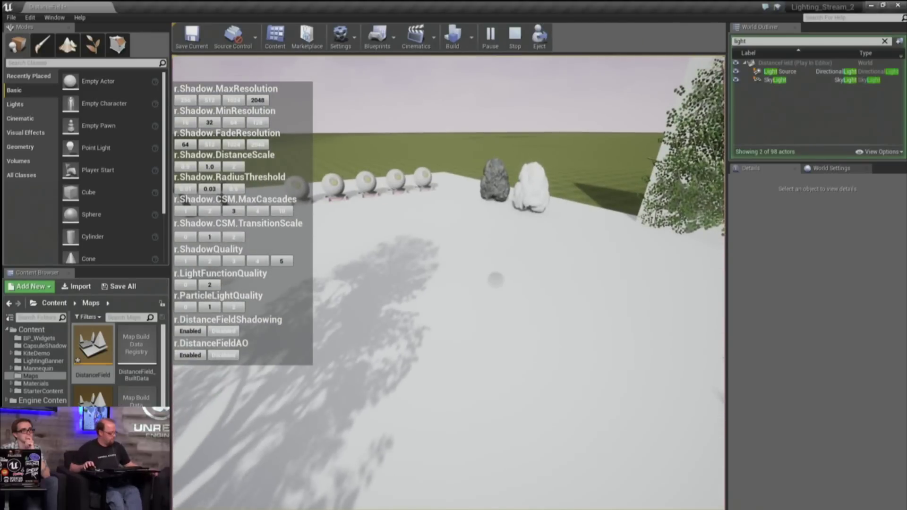
key("shift+F1")
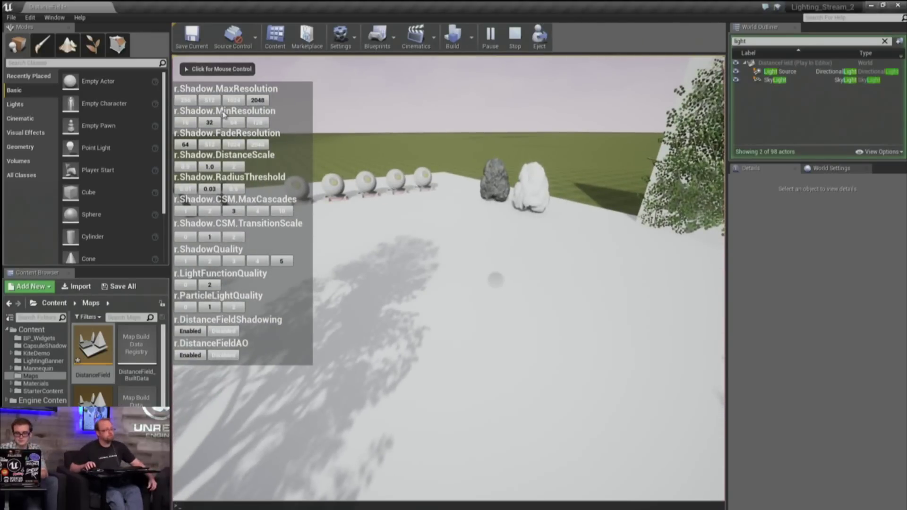
left_click(481, 238)
key("shift+F1")
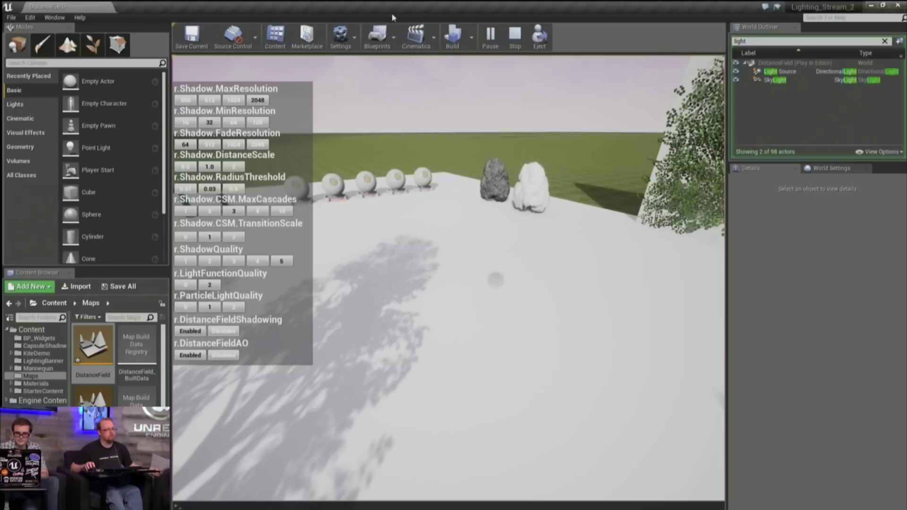
Look up where the Engine Scalability Settings are found in the editor settings, and return to the running level
left_click(355, 43)
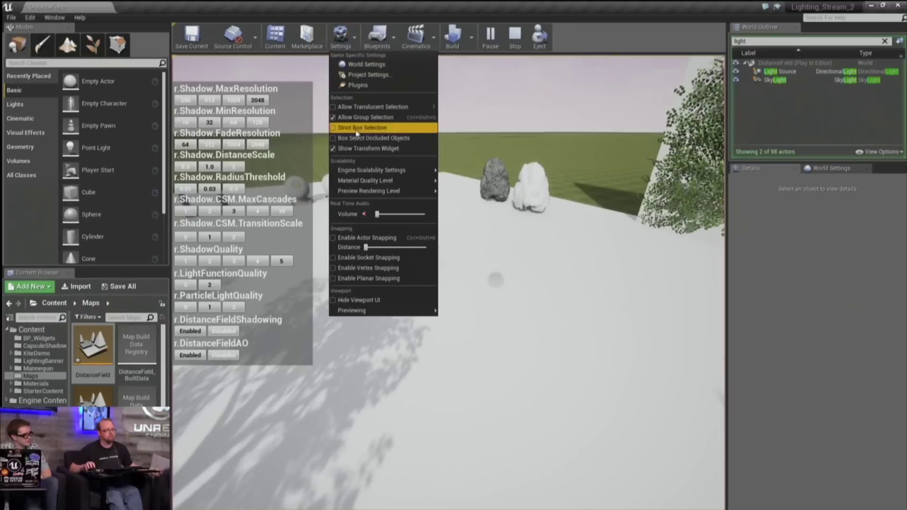
mouse_move(379, 174)
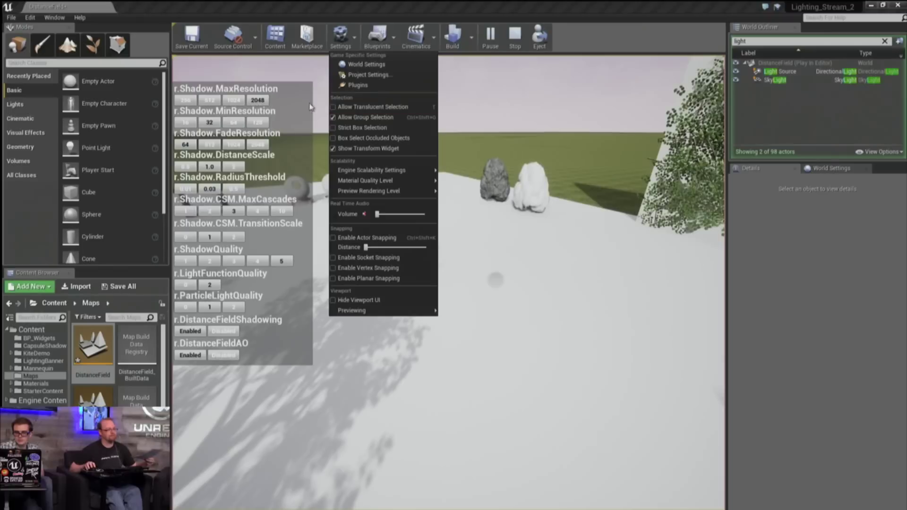
left_click(258, 99)
key("grave")
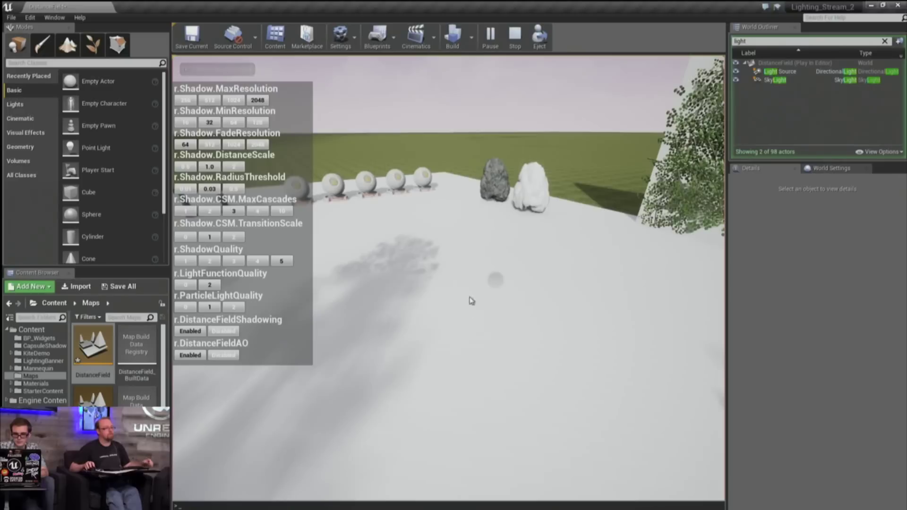
Switch r.Shadow.MaxResolution to 512, 1024 and back to 2048 to compare the tree shadow quality
left_click(213, 100)
left_click(235, 103)
left_click(257, 102)
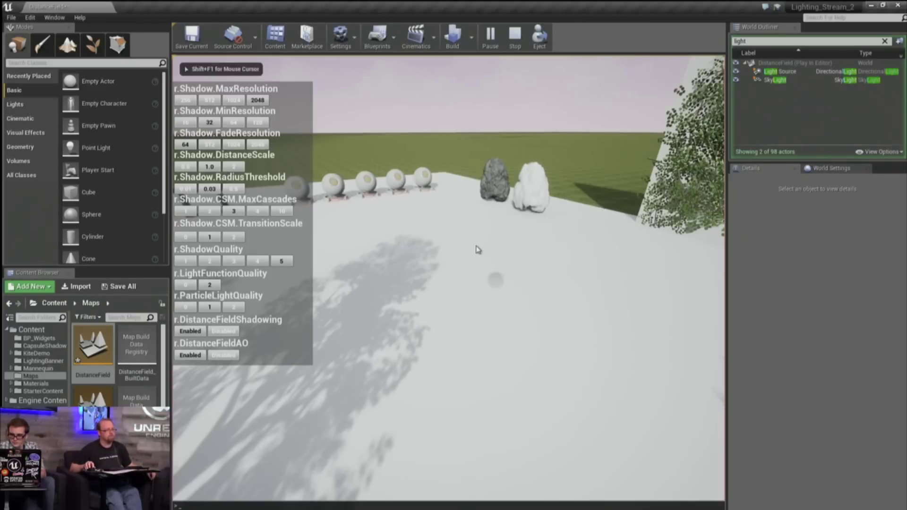
Examine the tree shadows from a higher viewpoint in play mode and stop the play session
key("grave")
key("grave")
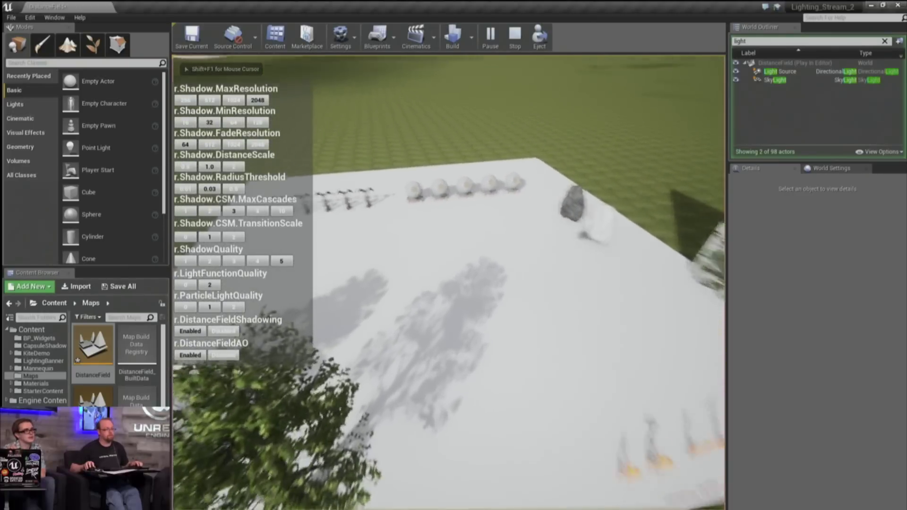
key("shift+F1")
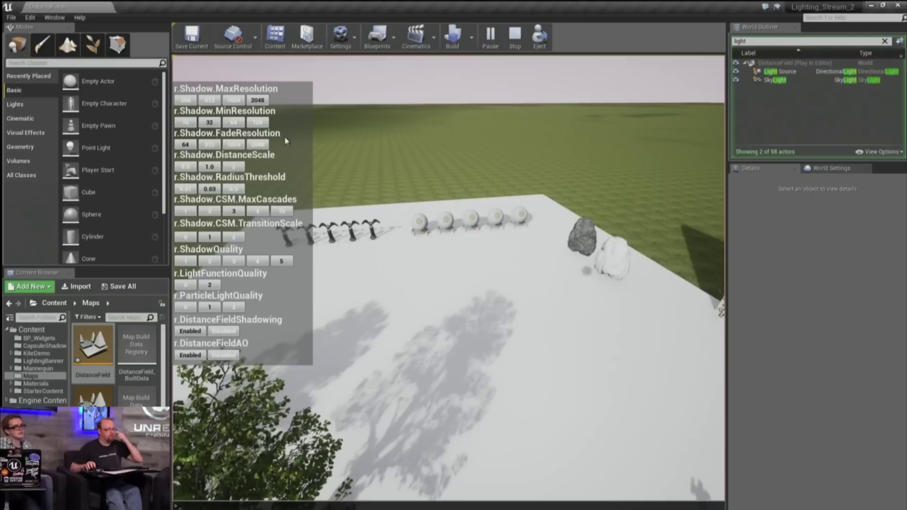
left_click(378, 37)
left_click(378, 37)
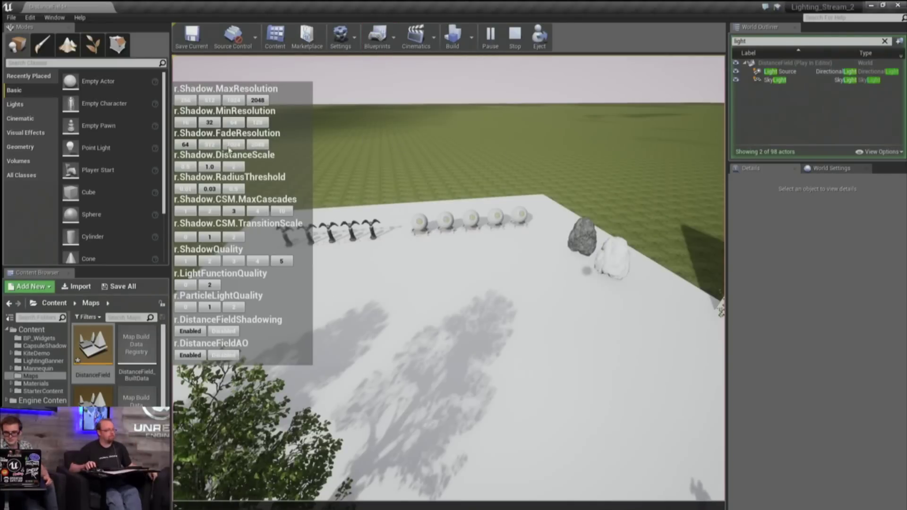
left_click(515, 35)
Open the Level Blueprint and locate the Optimizations widget used by its widget creation node in the project content
left_click(378, 37)
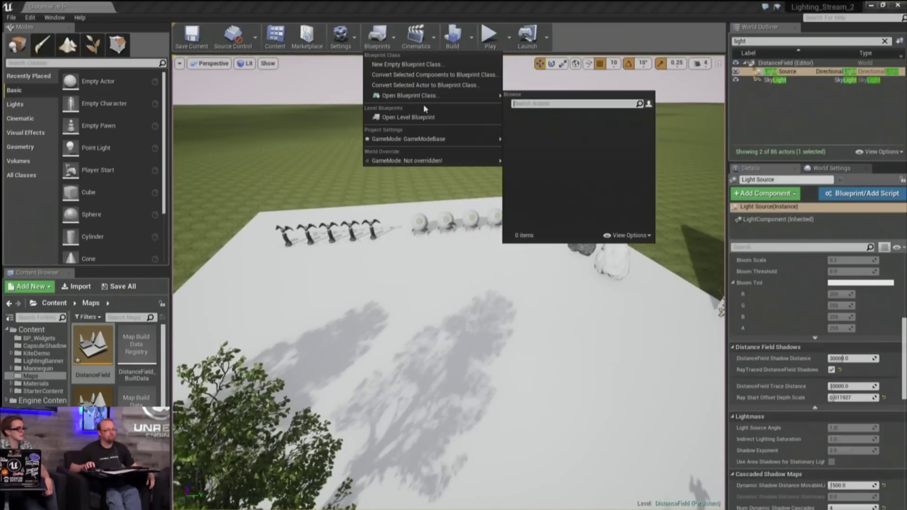
mouse_move(387, 141)
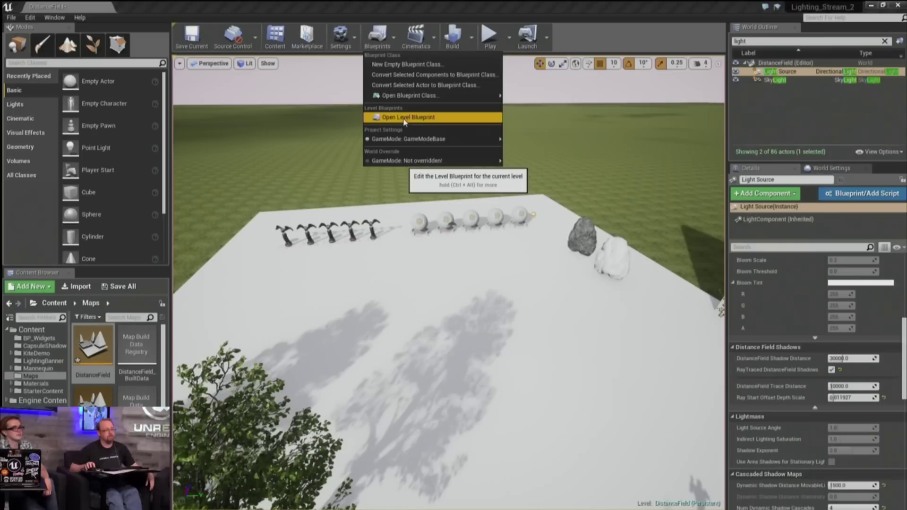
left_click(404, 118)
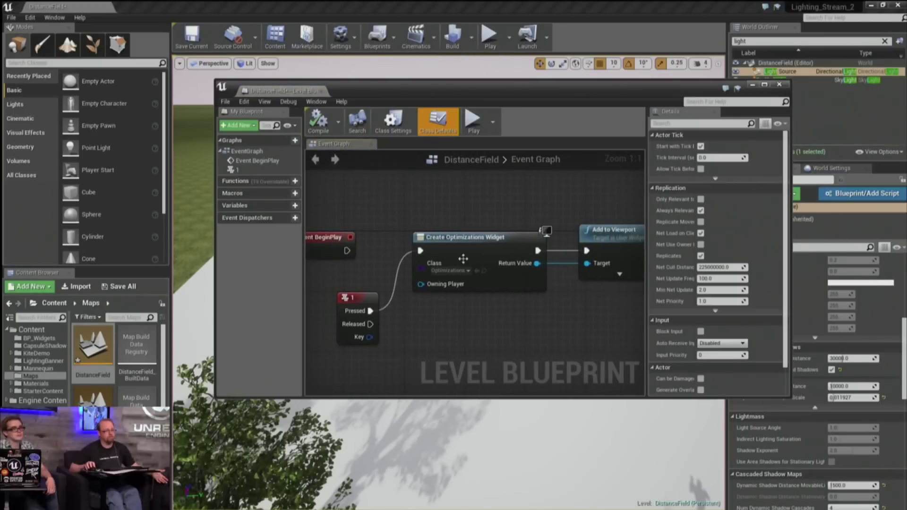
left_click(484, 270)
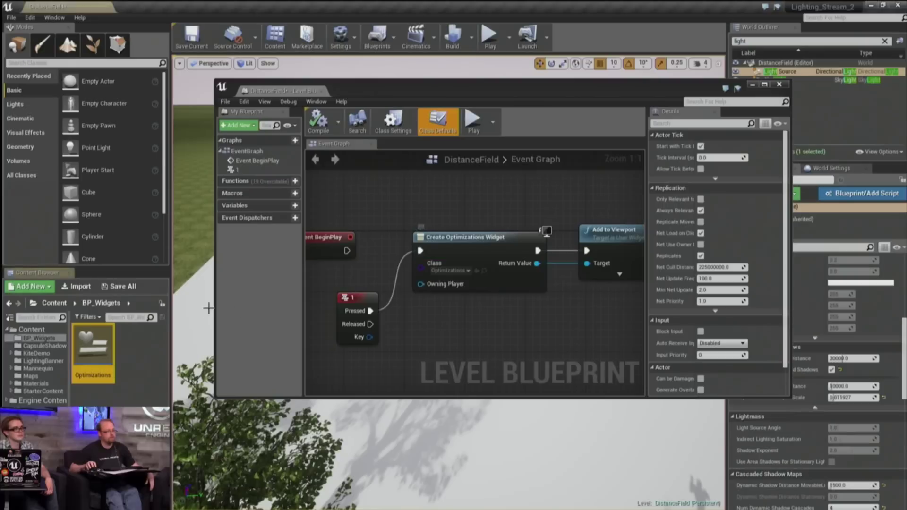
Open the Optimizations widget blueprint, inspect its layout of shadow console variable options, and close the editor window
double_click(94, 349)
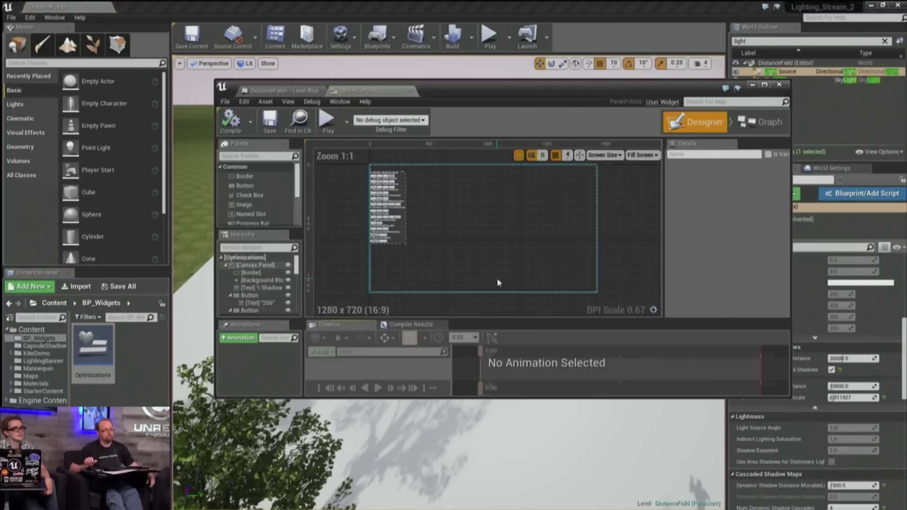
scroll(455, 224, "up", 6)
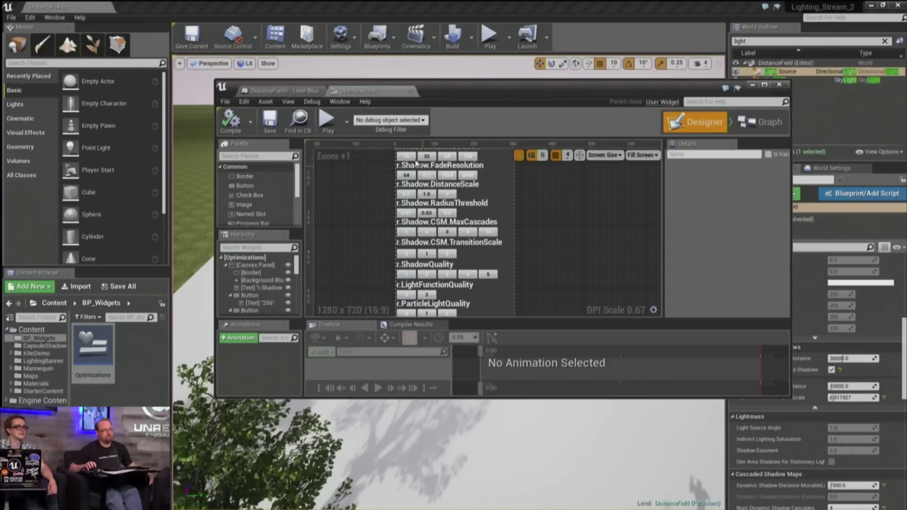
left_click(779, 85)
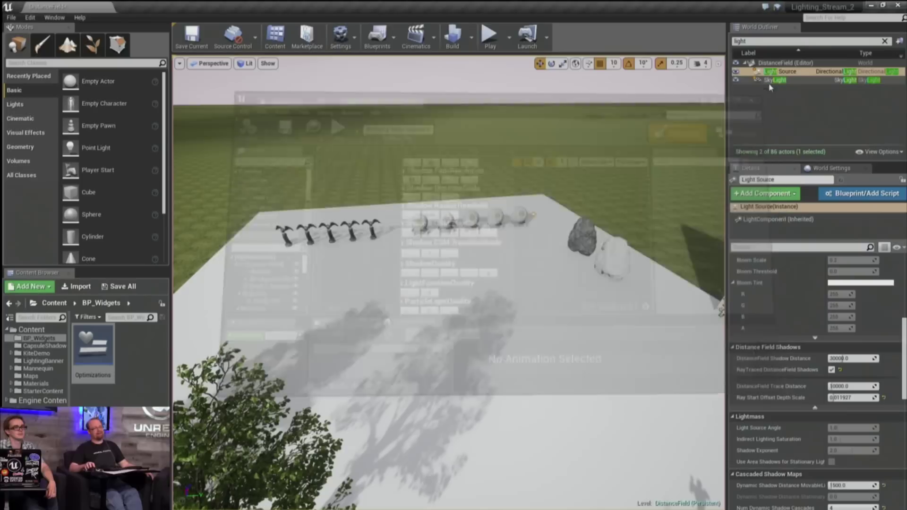
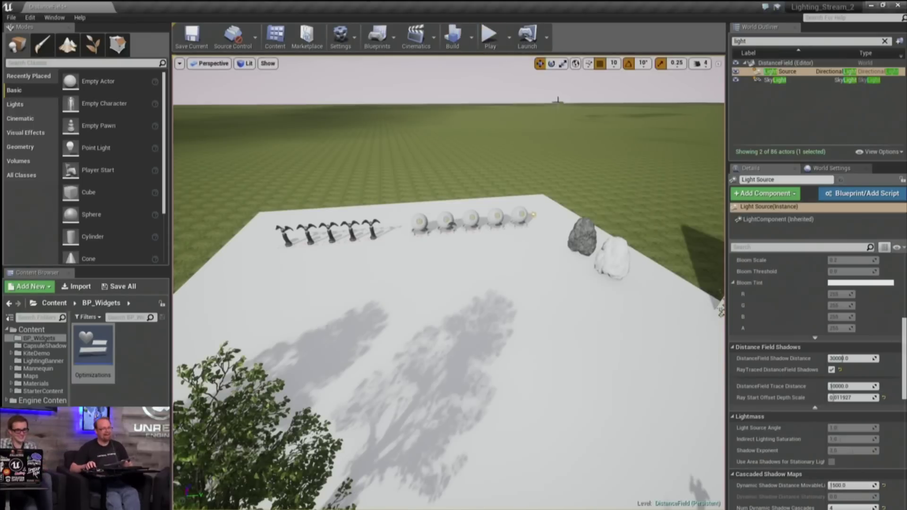
Play the level with the Optimizations widget displayed and open the console to free the cursor
left_click(489, 34)
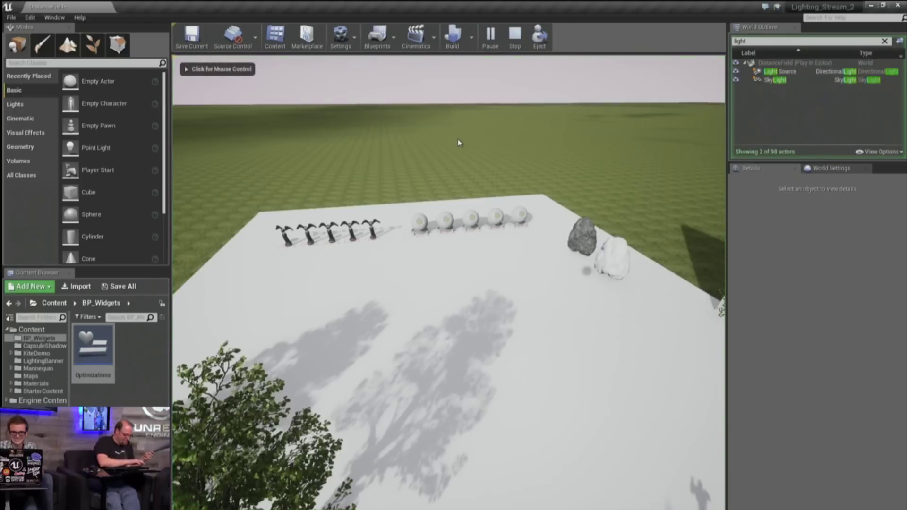
left_click(458, 140)
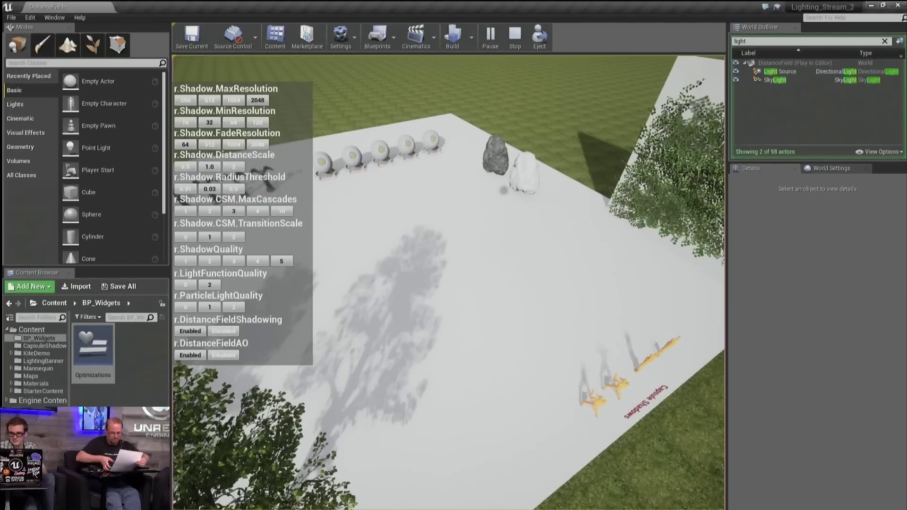
key("grave")
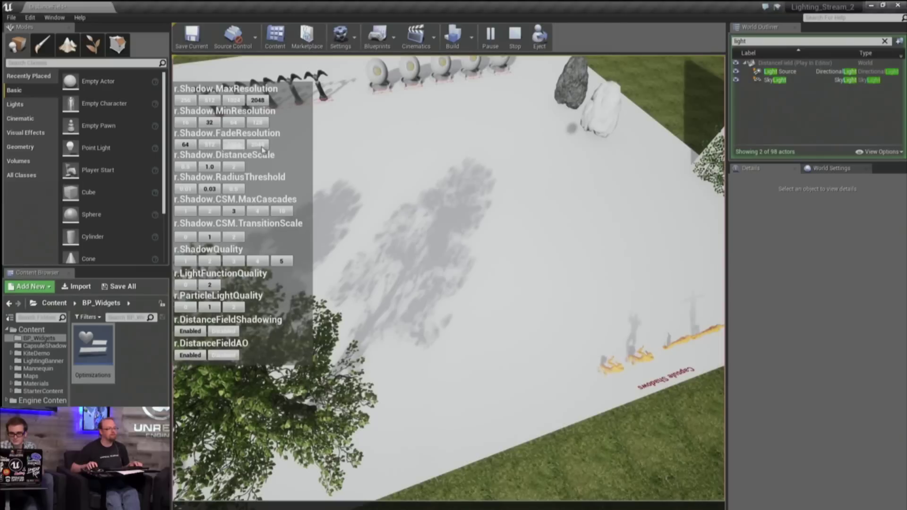
key("grave")
type("s")
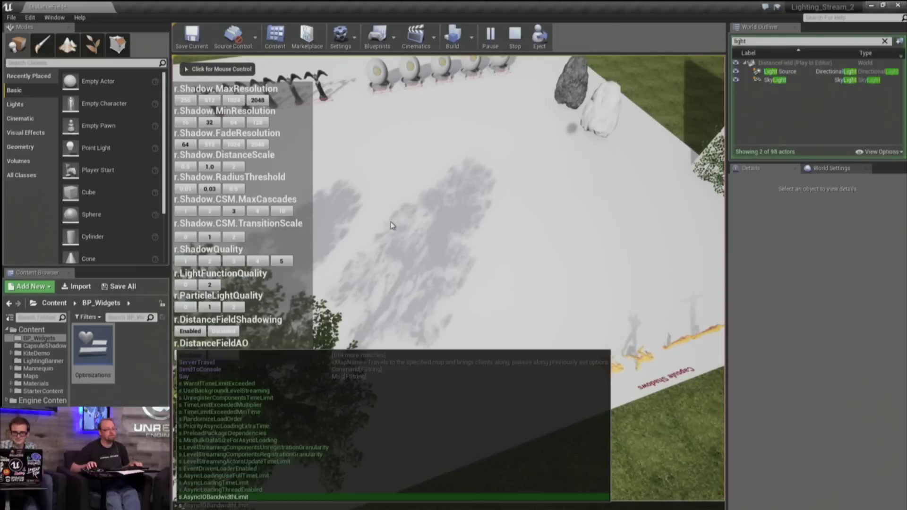
type("s")
key("grave")
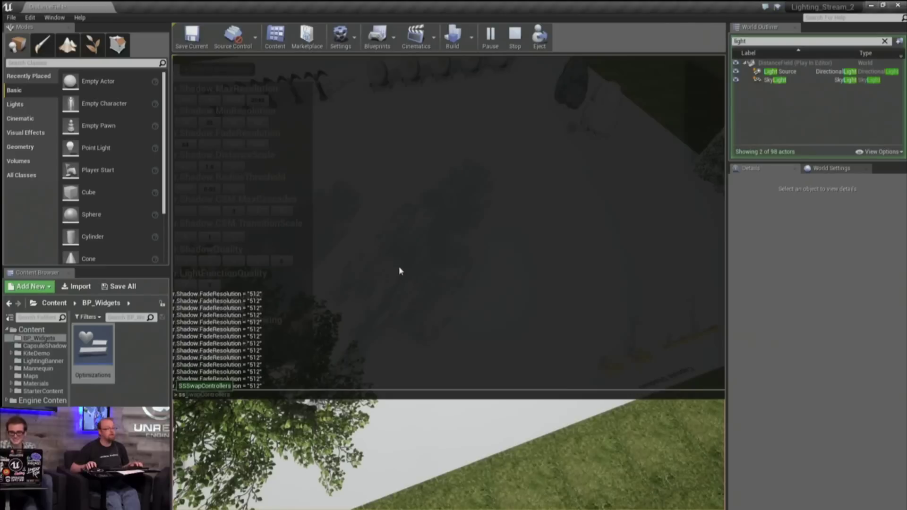
Examine the tree shadows from several raised viewpoints in play mode, ending with the cursor free over the Optimizations widget
key("grave")
key("s")
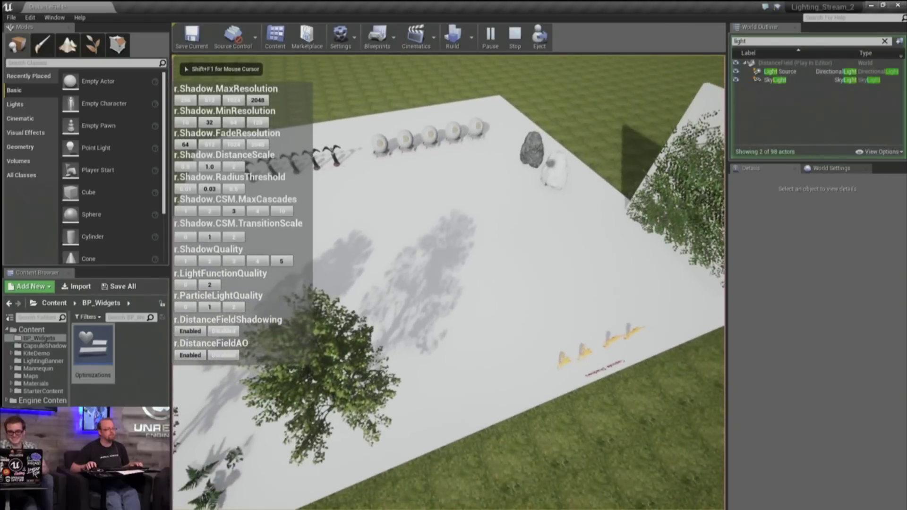
key("grave")
key("grave")
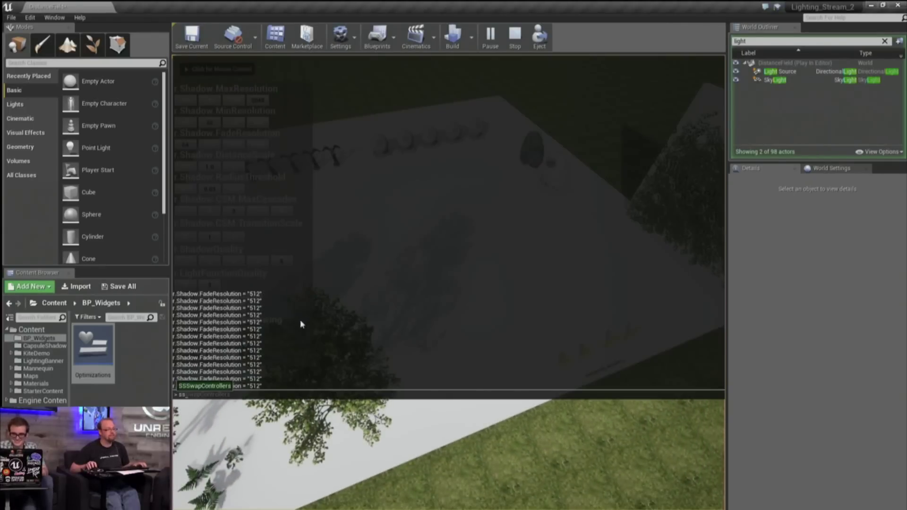
key("grave")
key("grave")
key("grave")
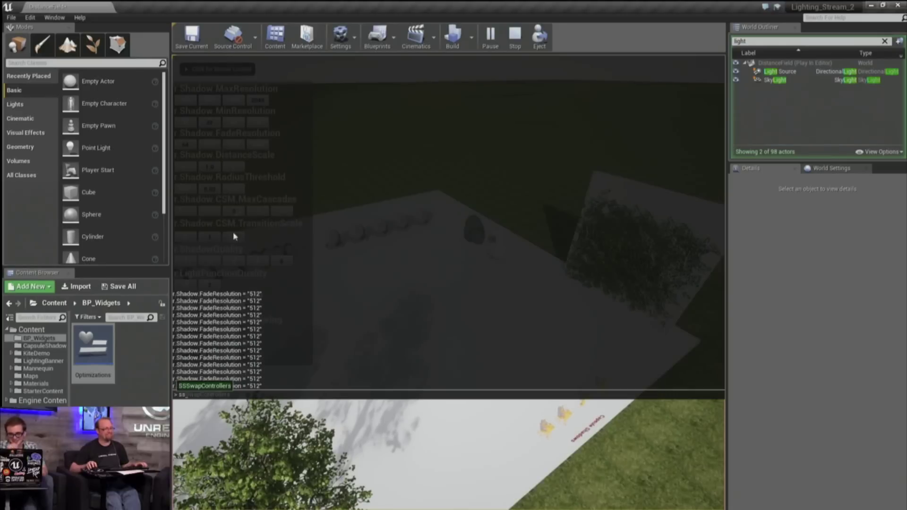
key("grave")
key("grave")
type("ss")
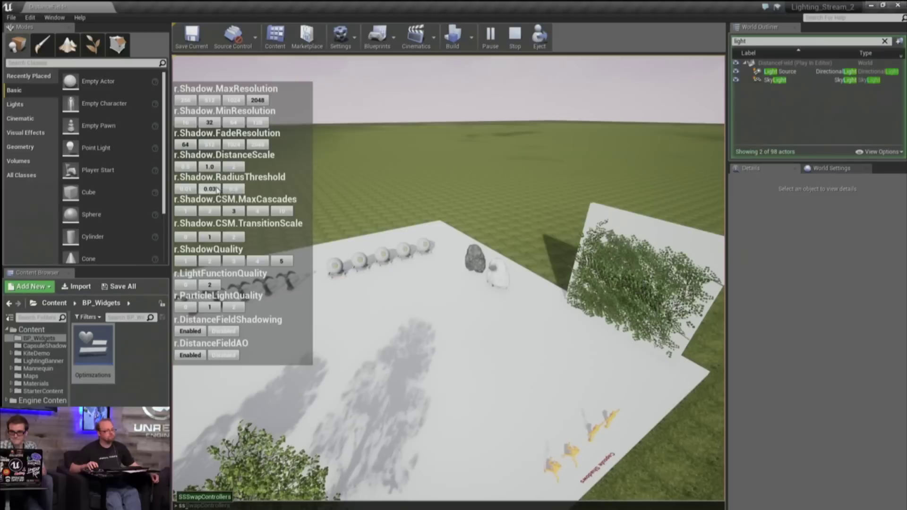
Examine the tree and its ground shadows from close to the trunk, ending with the cursor free for the Optimizations widget
left_click(444, 299)
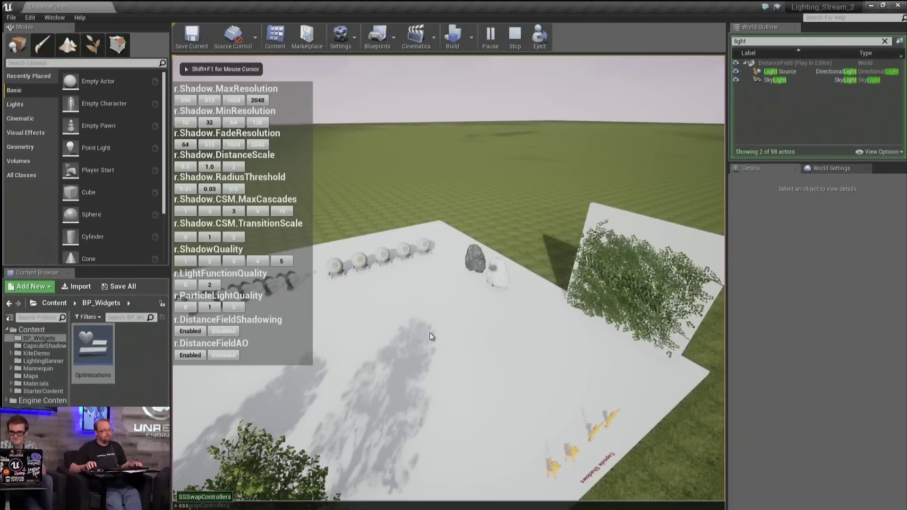
key("grave")
key("grave")
key("w")
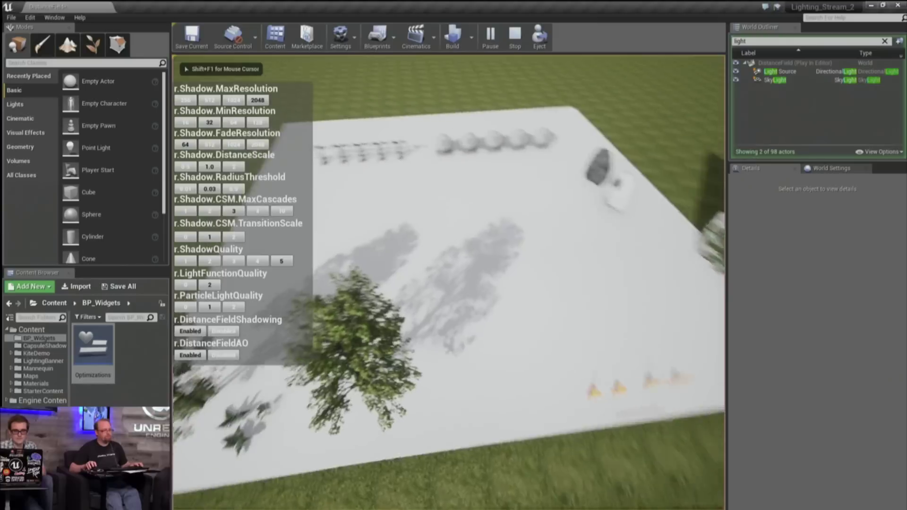
key("w")
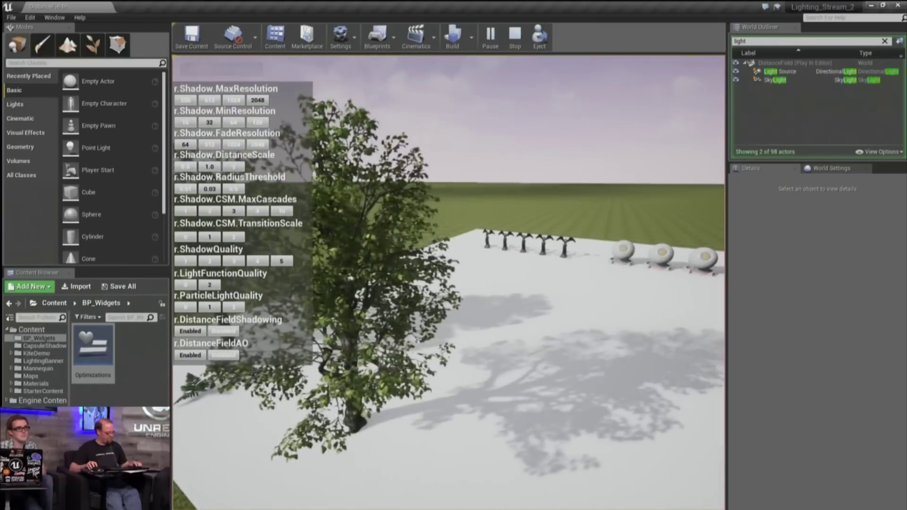
key("grave")
type("sss")
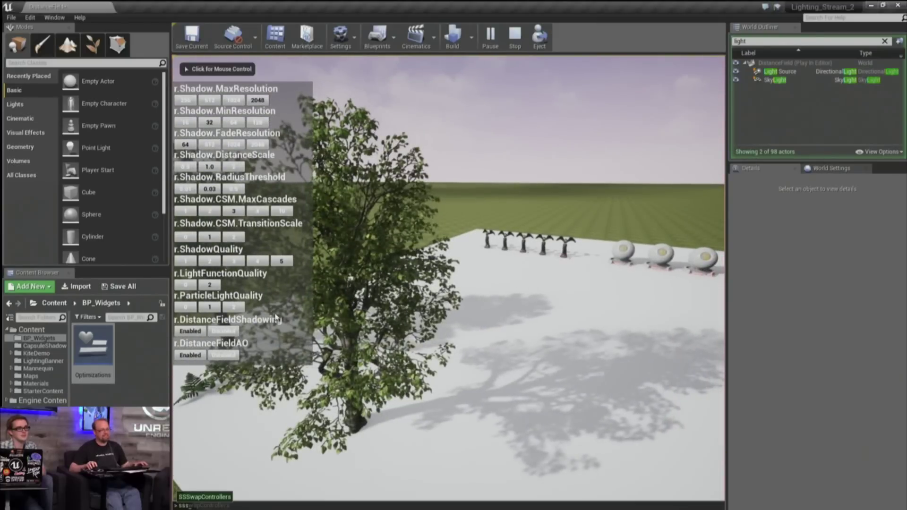
key("grave")
key("grave")
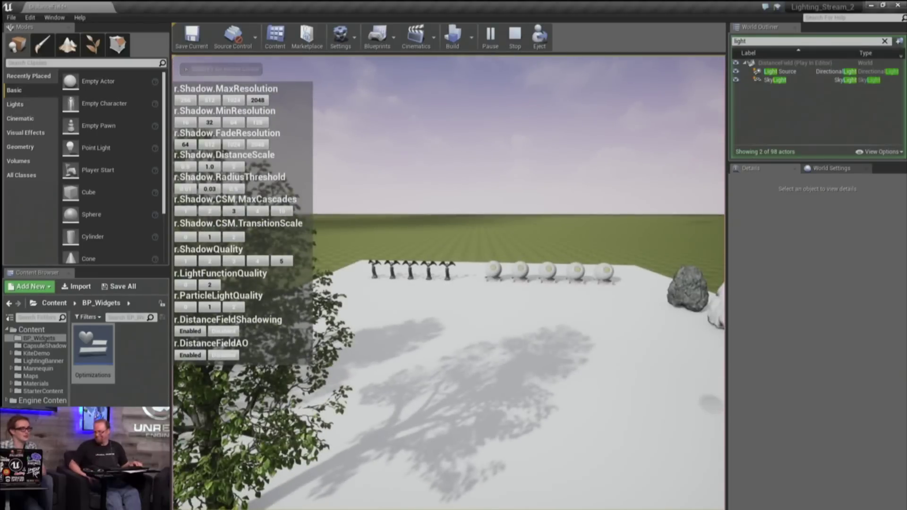
key("w")
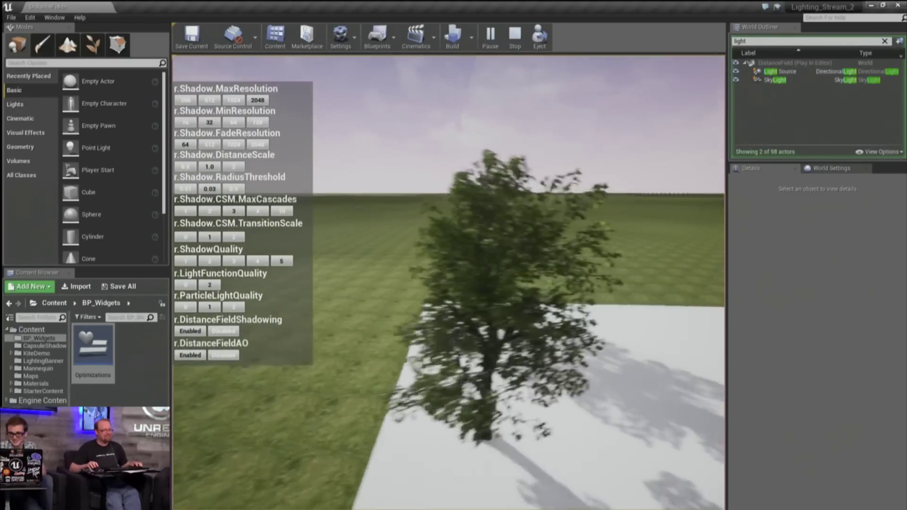
key("q")
key("s")
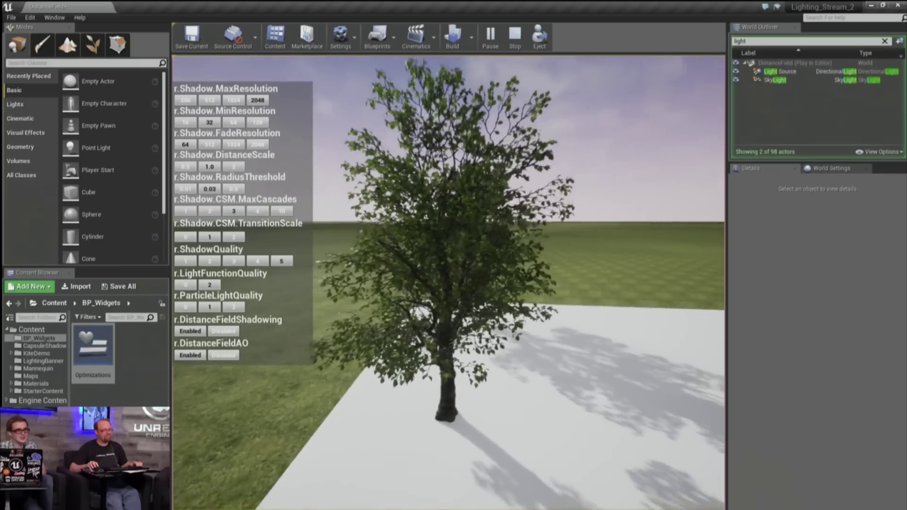
key("a")
key("w")
key("w")
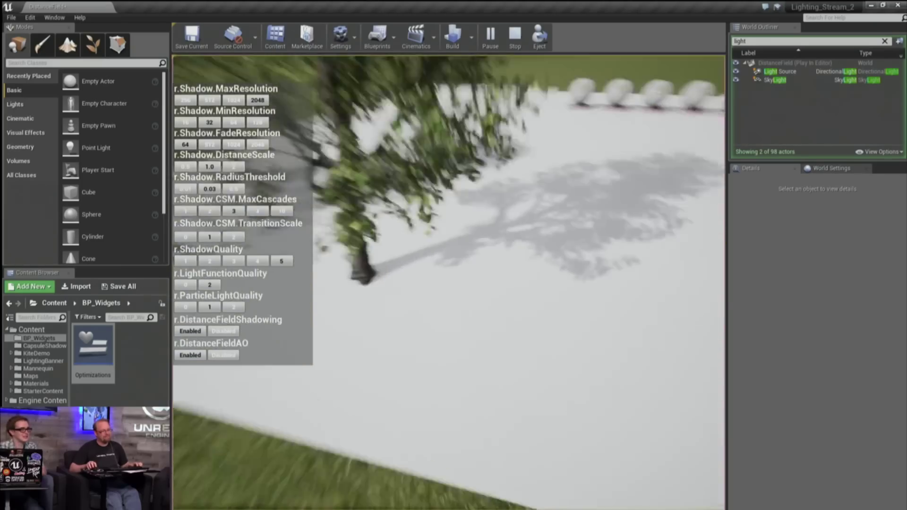
key("s")
key("s")
key("grave")
type("sss")
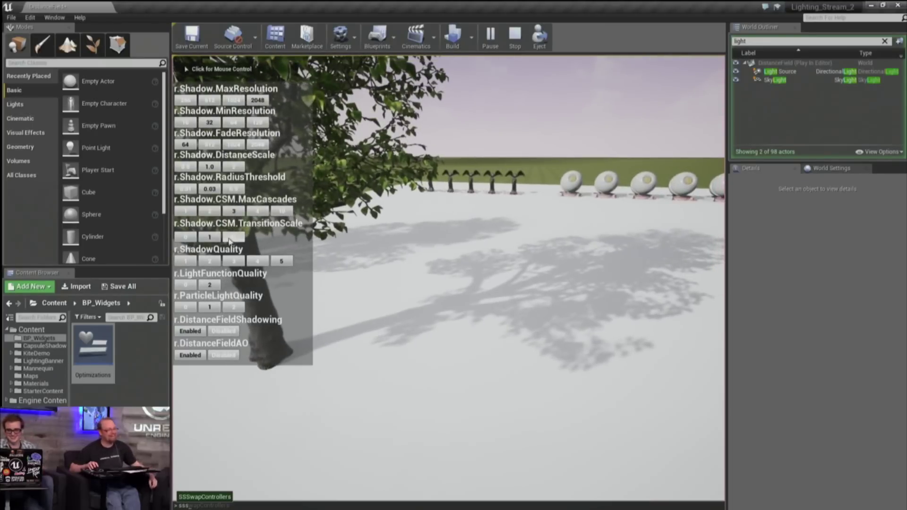
Switch r.Shadow.RadiusThreshold repeatedly between its highest option and 0.03 to compare the tree shadows, ending at 0.03, and stop the play session
left_click(206, 166)
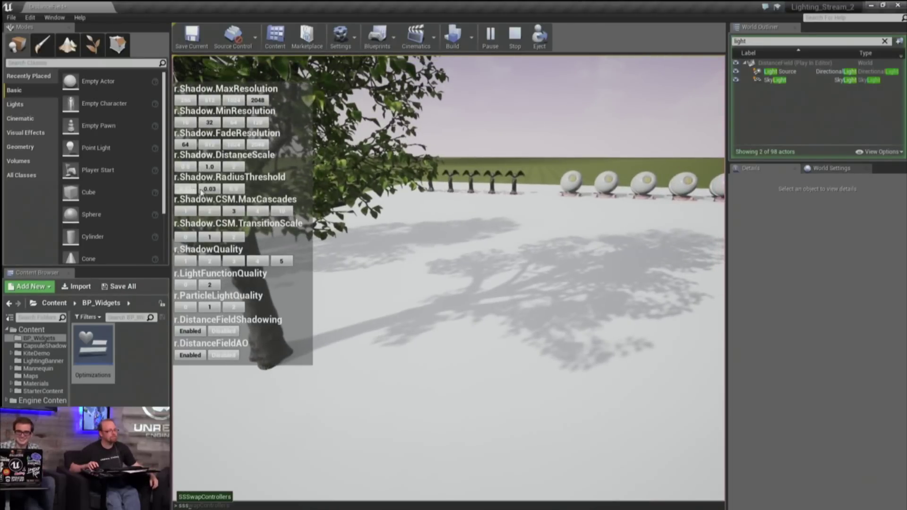
left_click(229, 190)
left_click(211, 190)
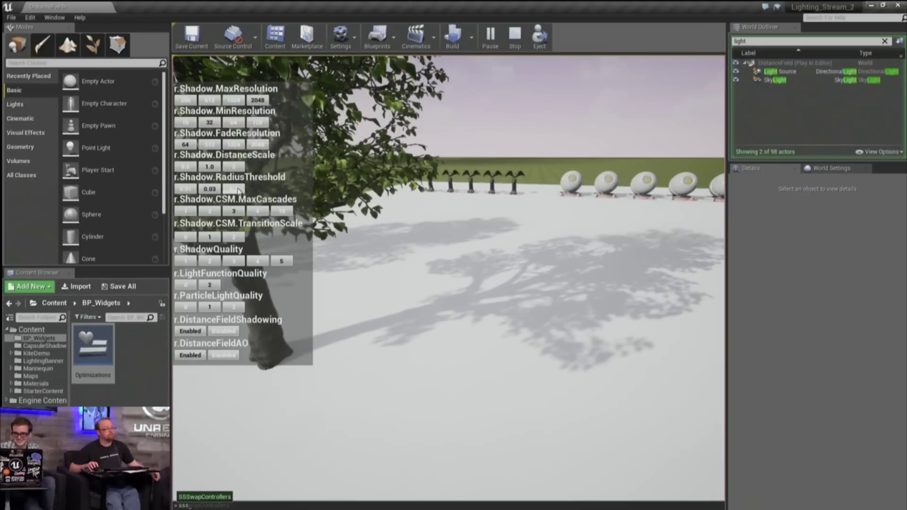
left_click(239, 192)
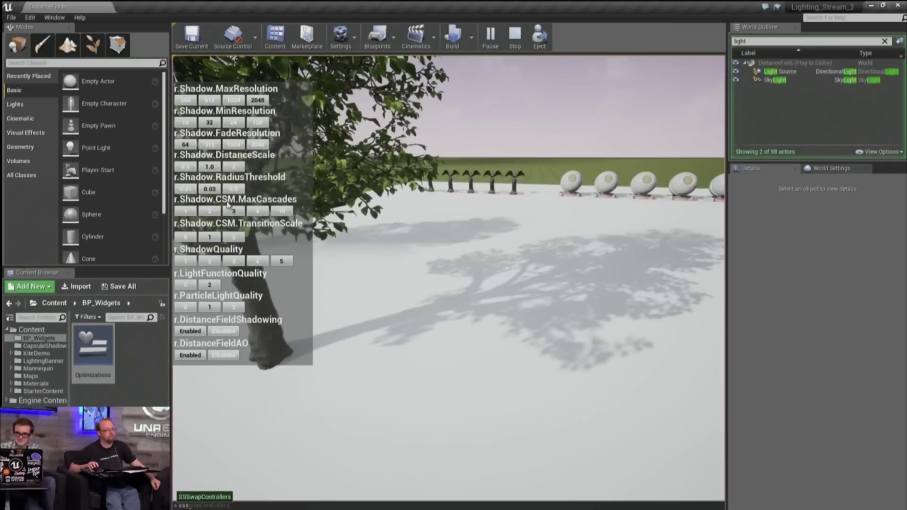
left_click(214, 192)
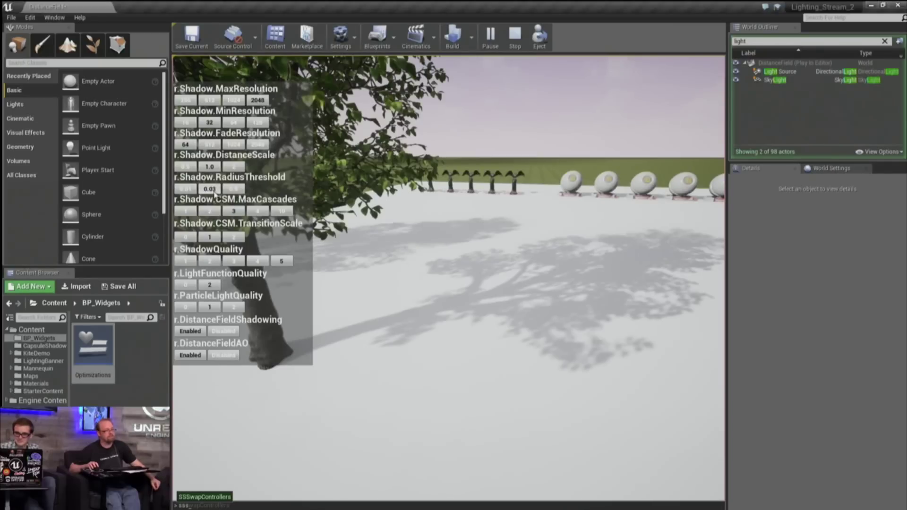
left_click(230, 190)
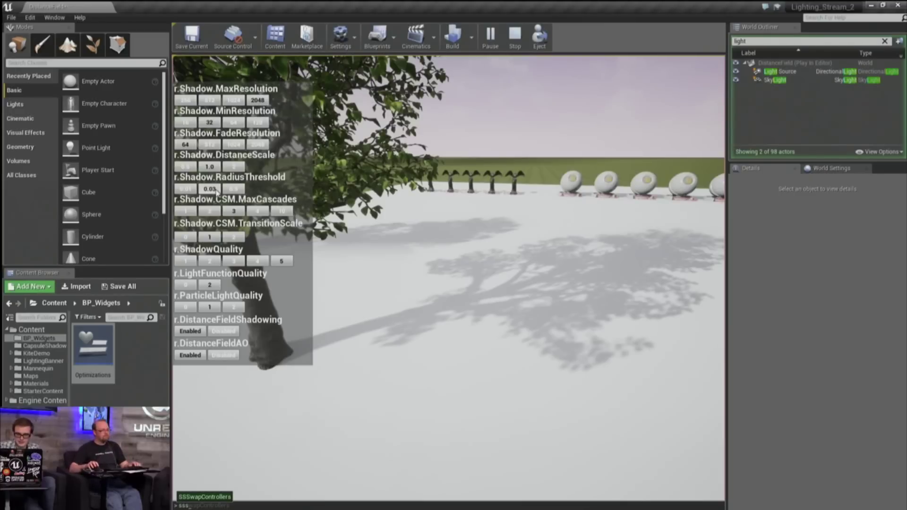
left_click(206, 189)
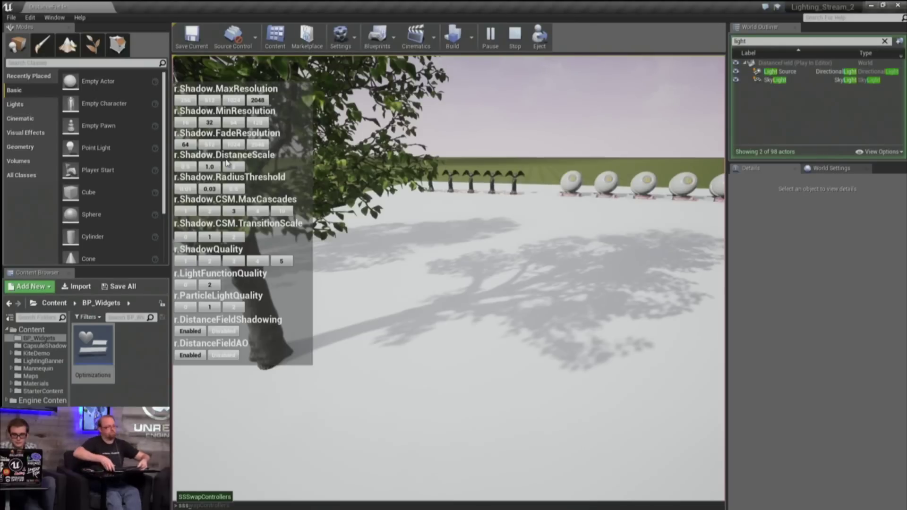
left_click(535, 285)
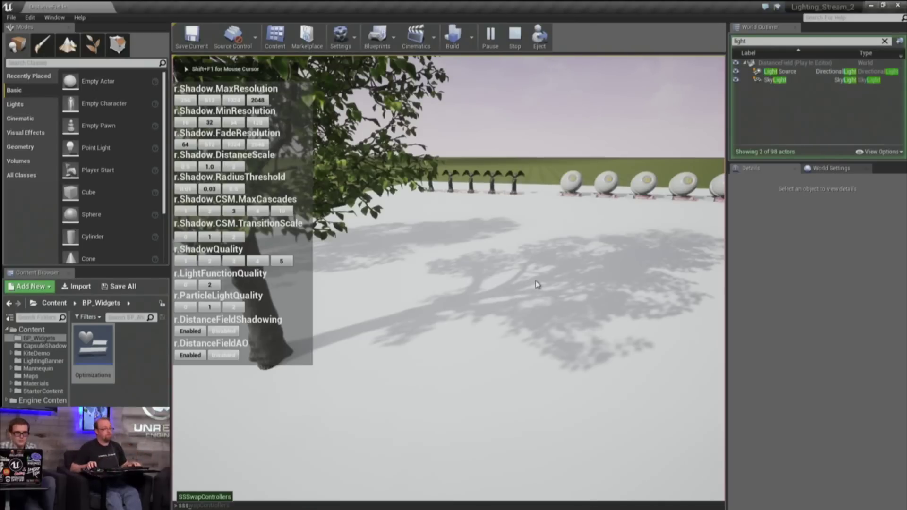
key("Escape")
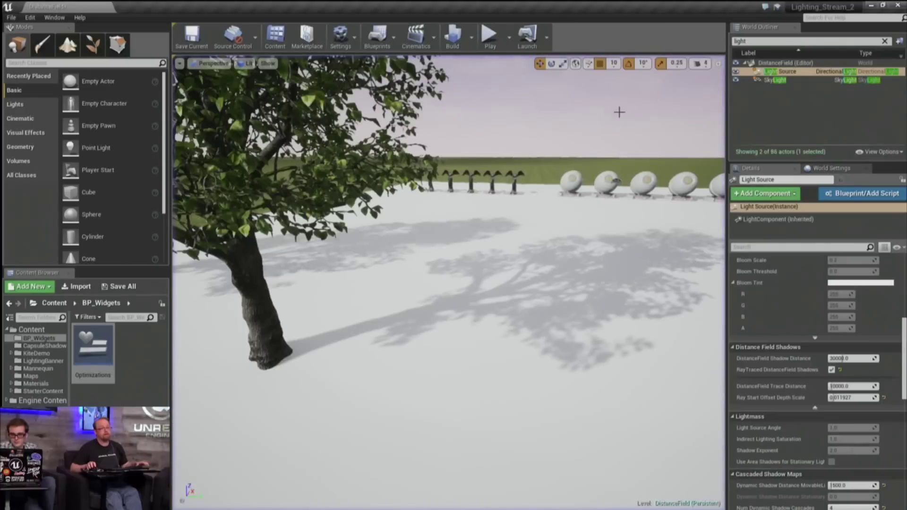
Turn off RayTraced DistanceField Shadows on the Light Source, check the level from above, and open its movable-light Dynamic Shadow Distance for editing
left_click(832, 370)
right_click_drag(652, 302, 709, 345)
key("s")
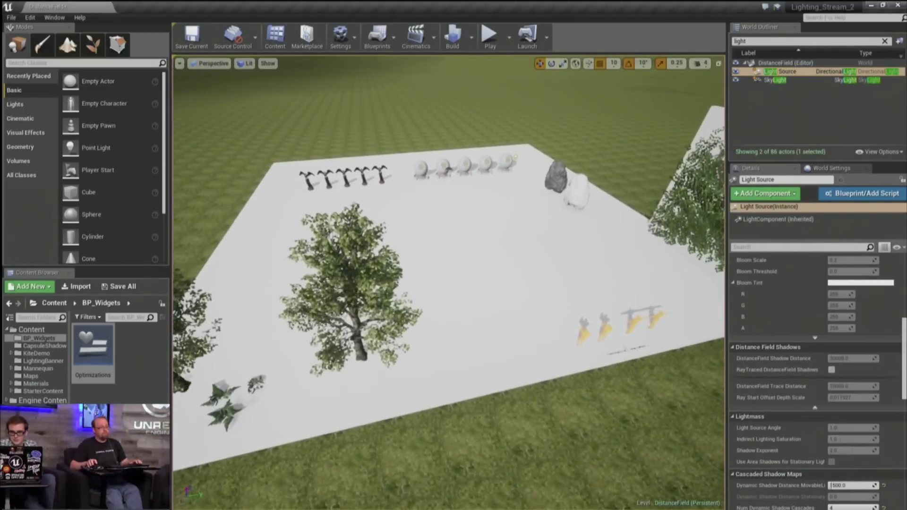
key("w")
right_click_drag(706, 365, 563, 269)
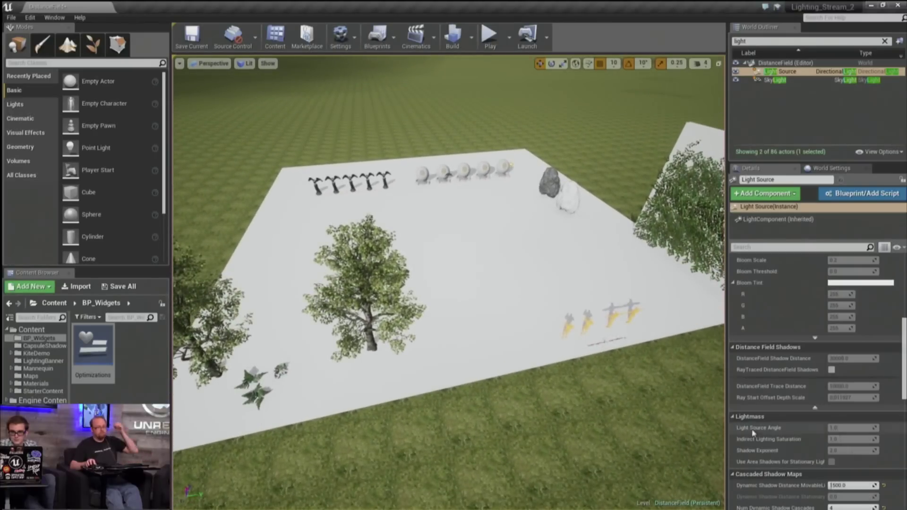
left_click(837, 486)
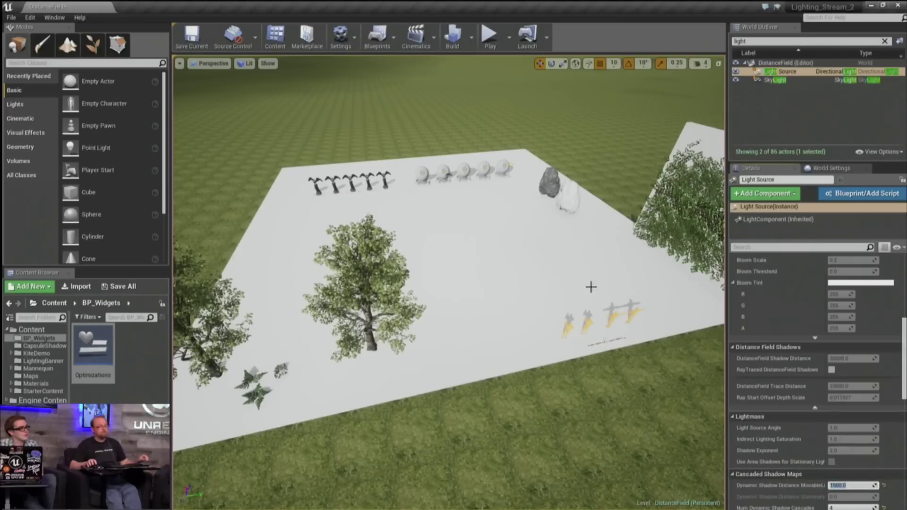
Play the level from the overhead viewpoint, with the Optimizations widget displayed and the console open for a free cursor
left_click(490, 34)
left_click(481, 116)
key("grave")
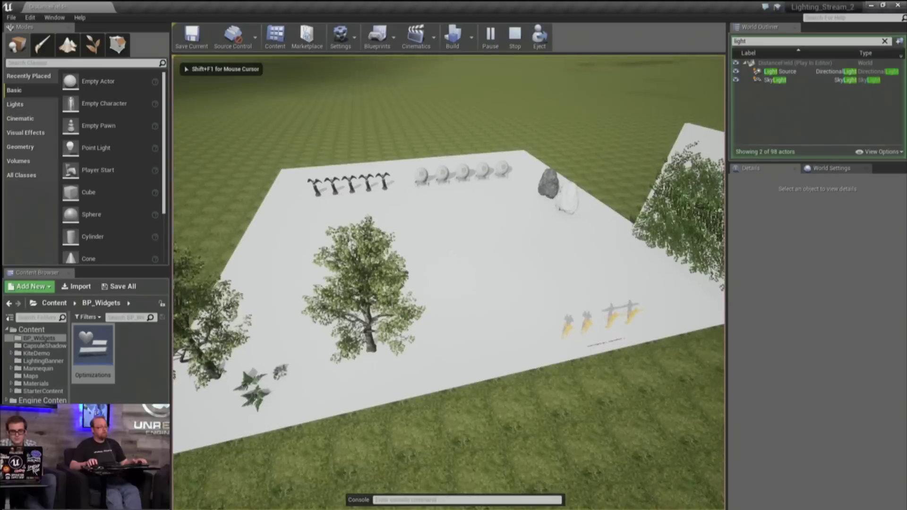
key("Tab")
key("grave")
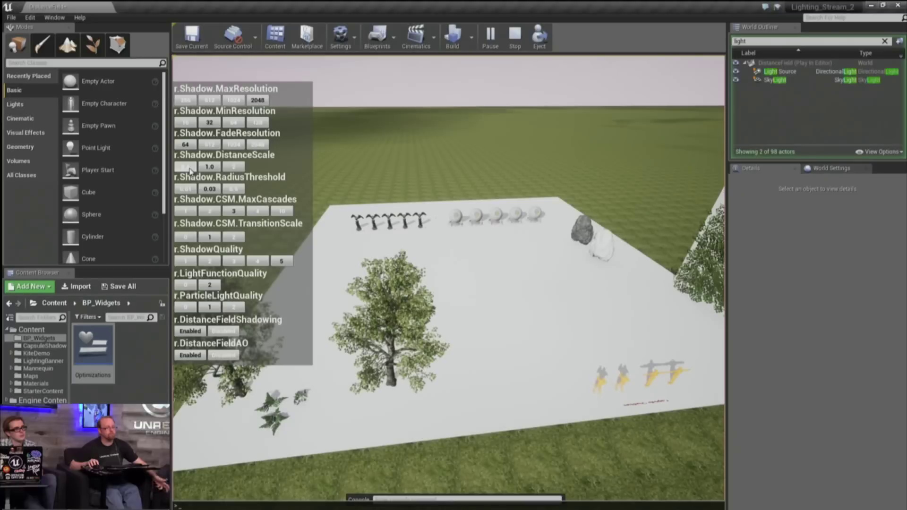
Set r.Shadow.DistanceScale to 2, and switch r.LightFunctionQuality to 0 and back to 2 in the Optimizations widget
left_click(231, 168)
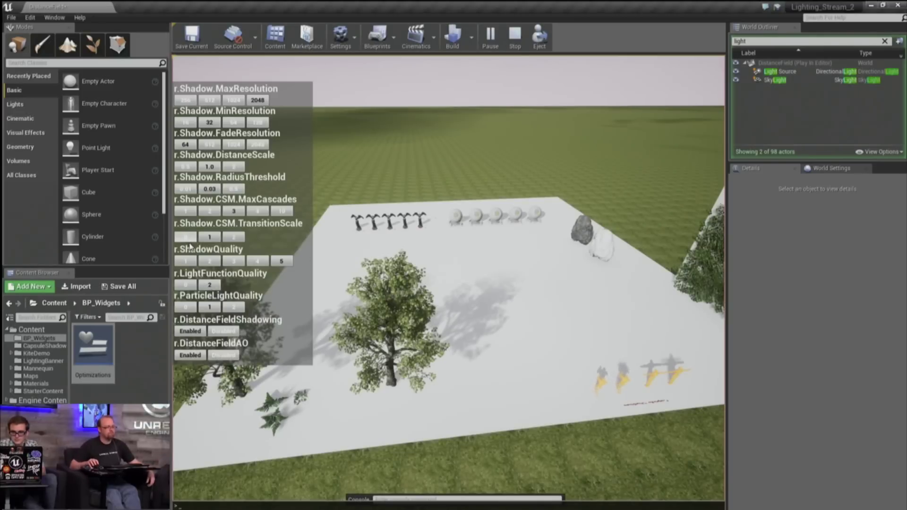
left_click(189, 285)
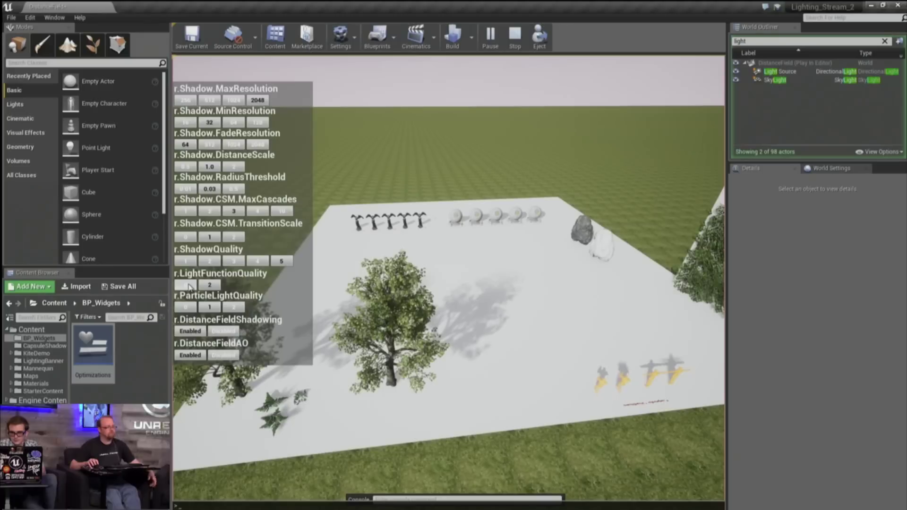
left_click(205, 286)
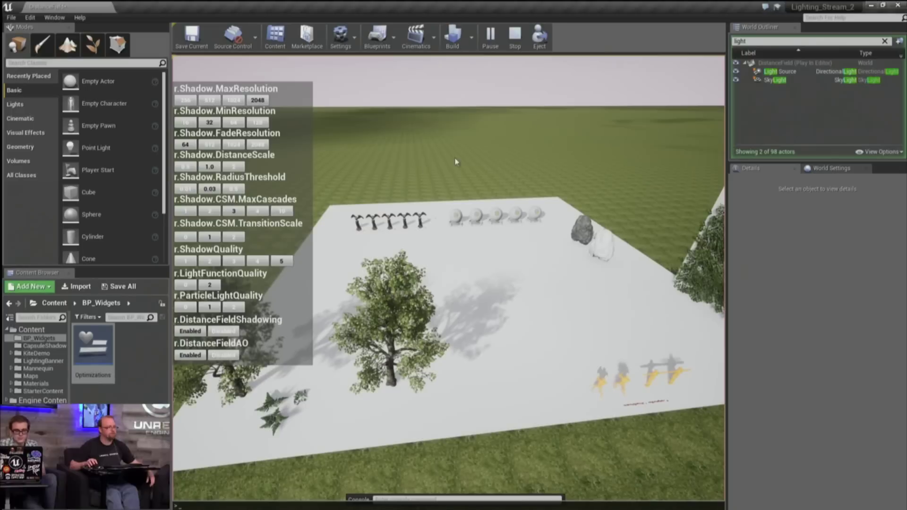
Shift the overhead play view so the whole white platform is seen from higher up, and stop the play session
left_click(495, 263)
key("shift+F1")
key("grave")
key("grave")
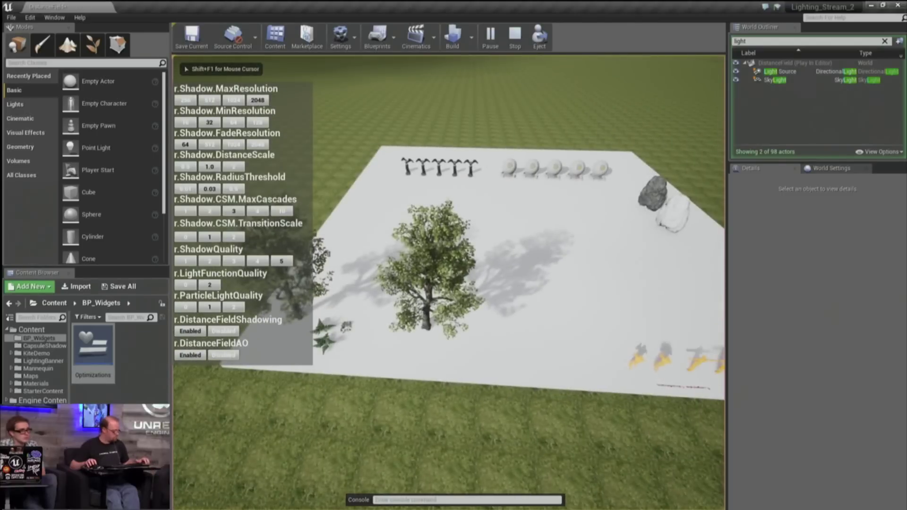
key("shift+F1")
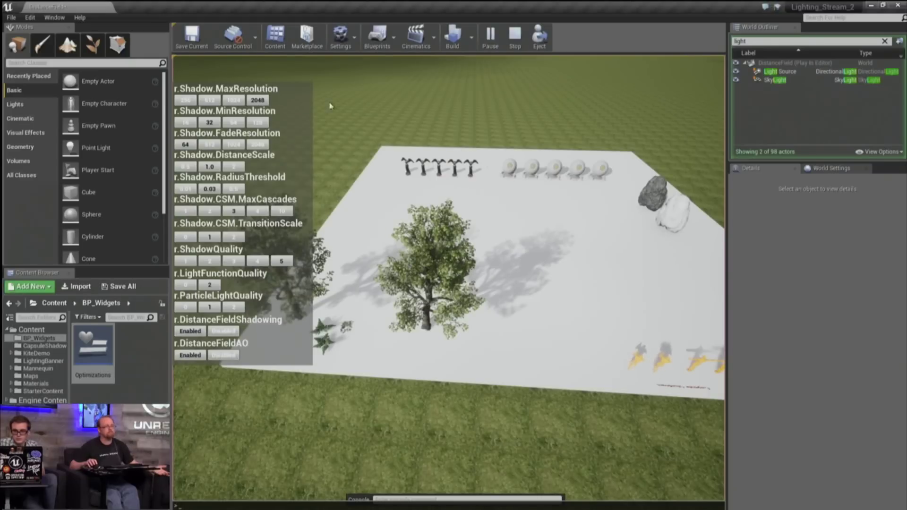
left_click(515, 35)
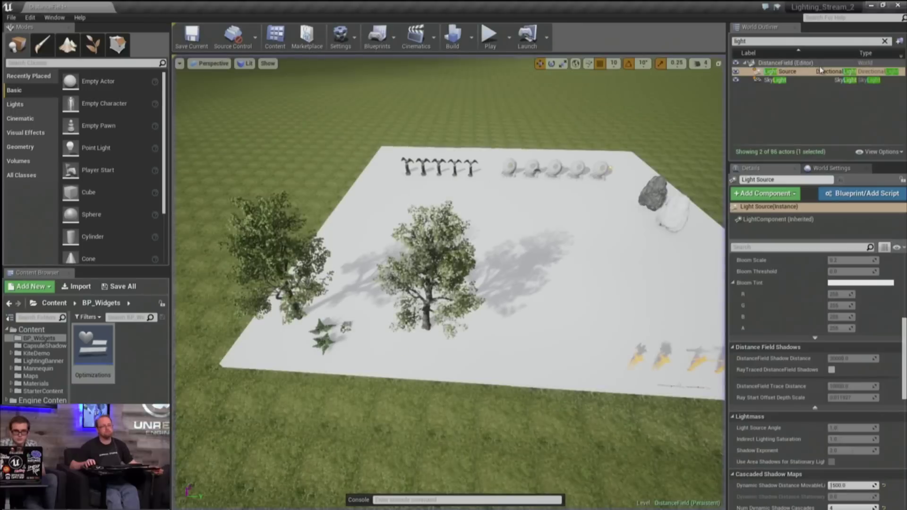
Turn on RayTraced DistanceField Shadows for the Light Source and view the platform from the side of the small statues
left_click(784, 71)
left_click(831, 370)
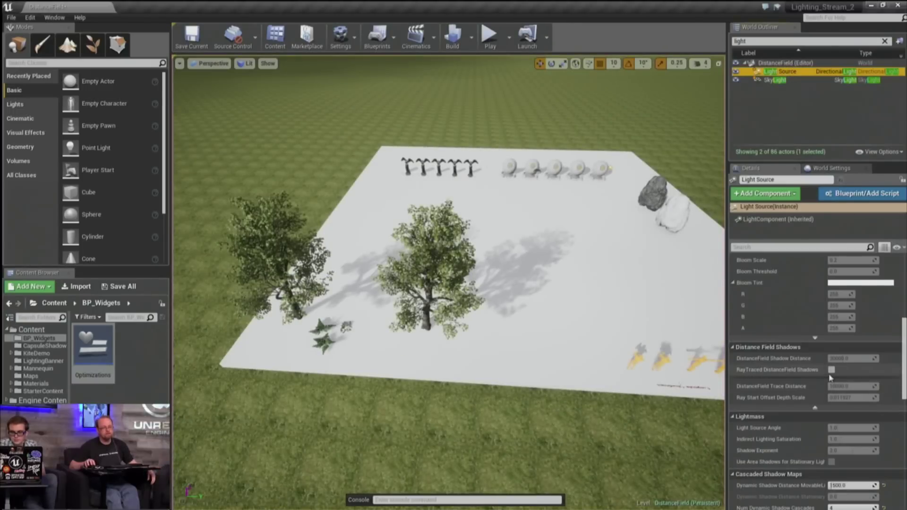
right_click_drag(563, 266, 692, 286)
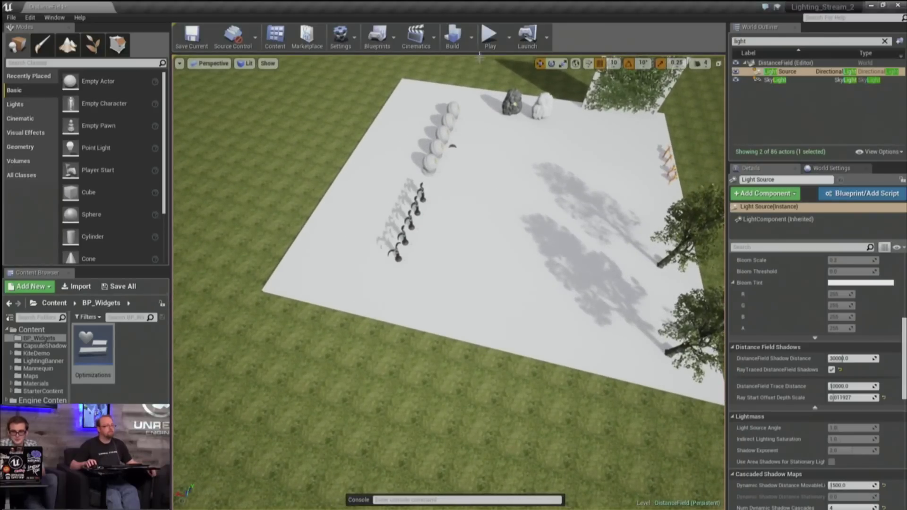
Play the level with the platform and both trees in view, and free the cursor for the Optimizations widget
left_click(490, 36)
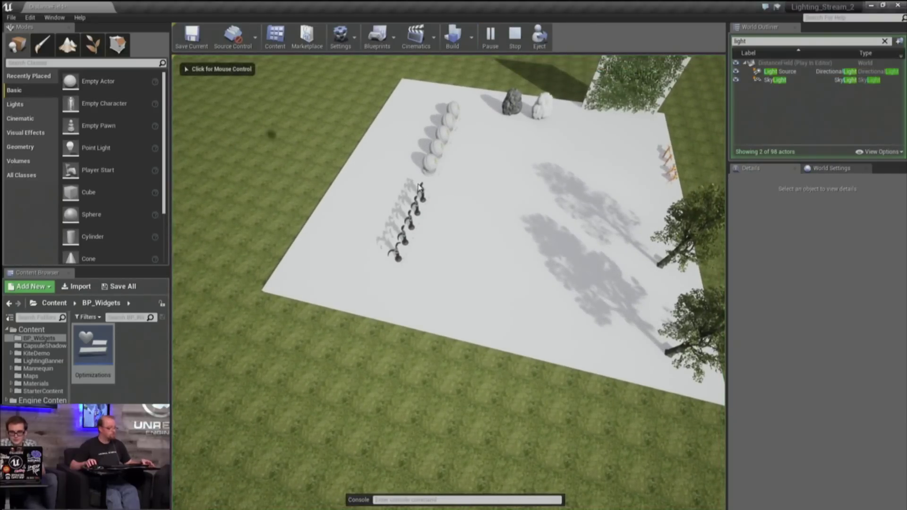
left_click(446, 169)
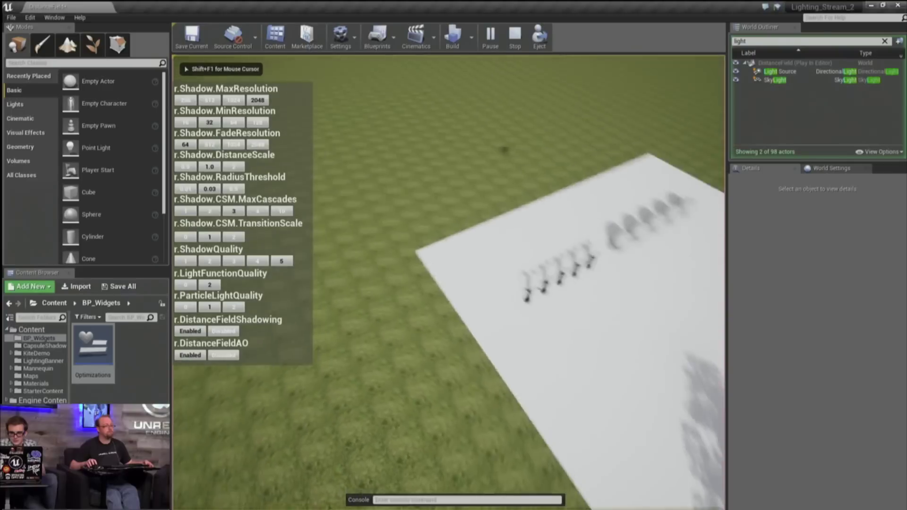
key("shift+F1")
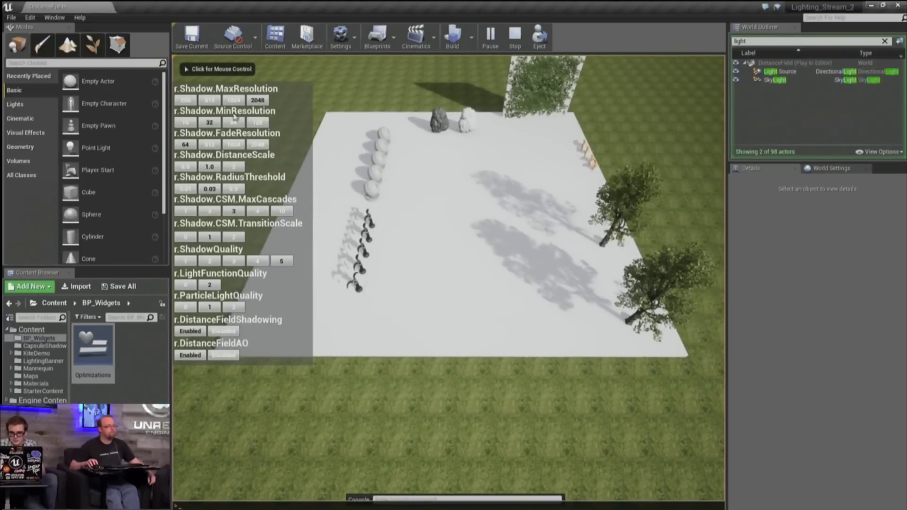
Switch r.DistanceFieldShadowing repeatedly between Disabled and Enabled to compare the tree and wall shadows, ending at Enabled
left_click(211, 332)
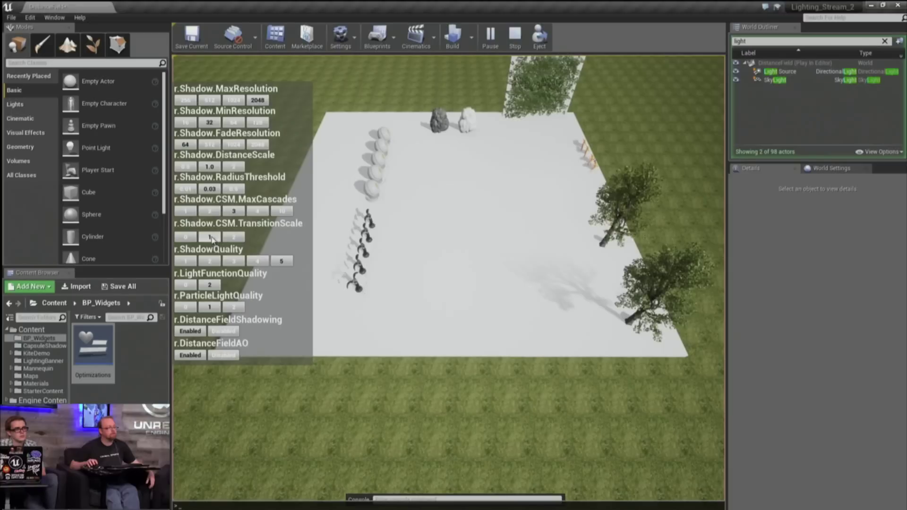
left_click(235, 211)
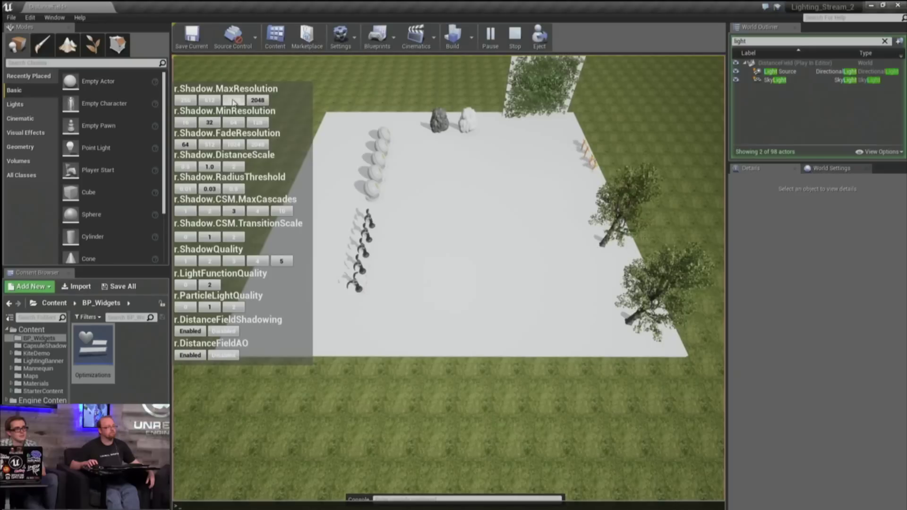
left_click(209, 307)
left_click(210, 285)
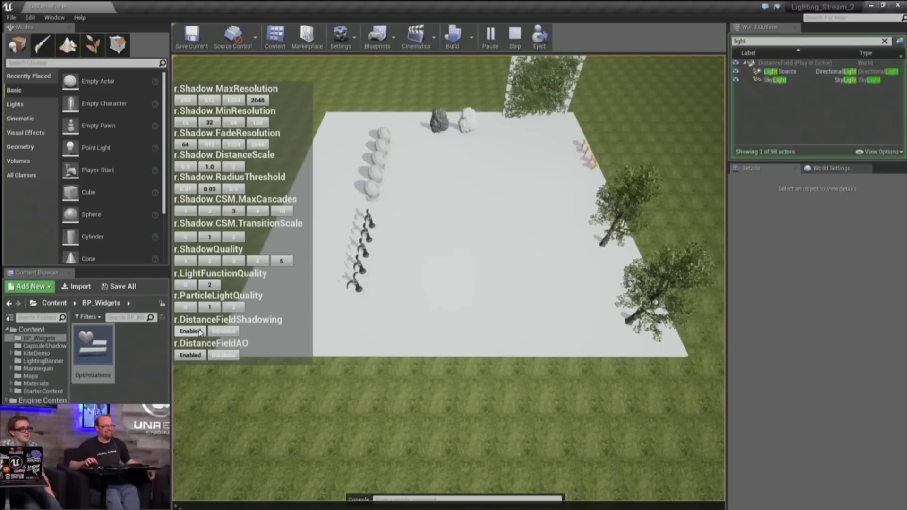
left_click(197, 332)
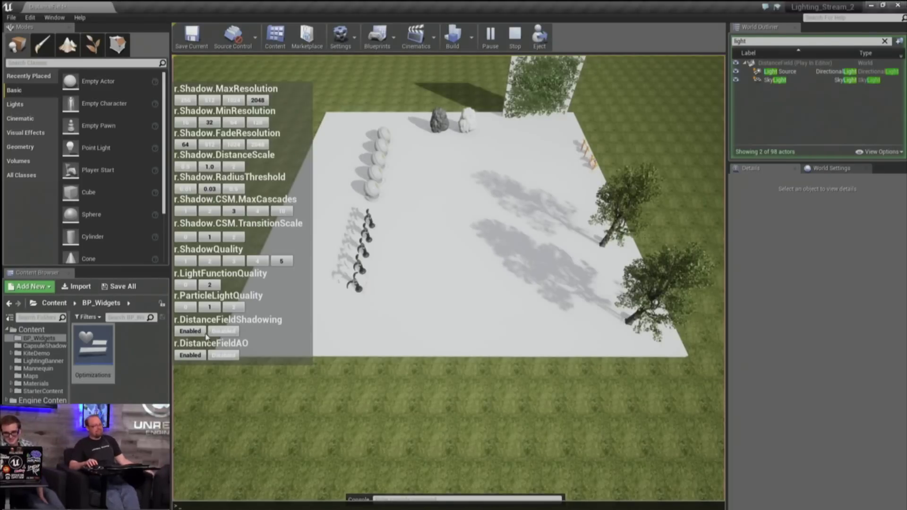
left_click(214, 332)
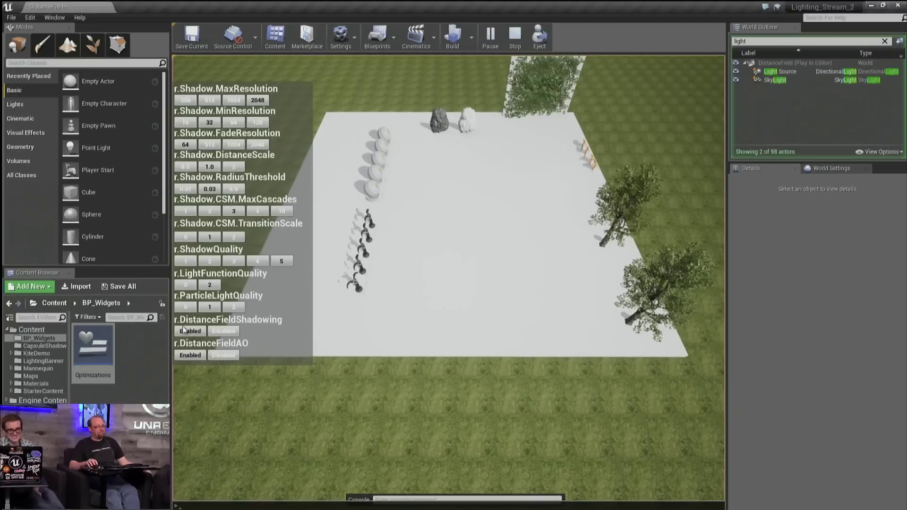
left_click(198, 331)
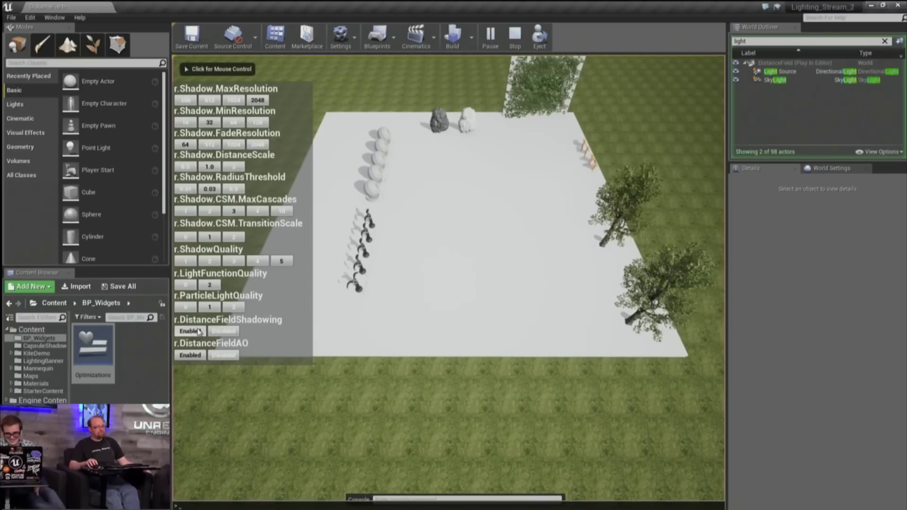
Switch r.DistanceFieldAO between Disabled and Enabled, ending at Disabled
left_click(224, 358)
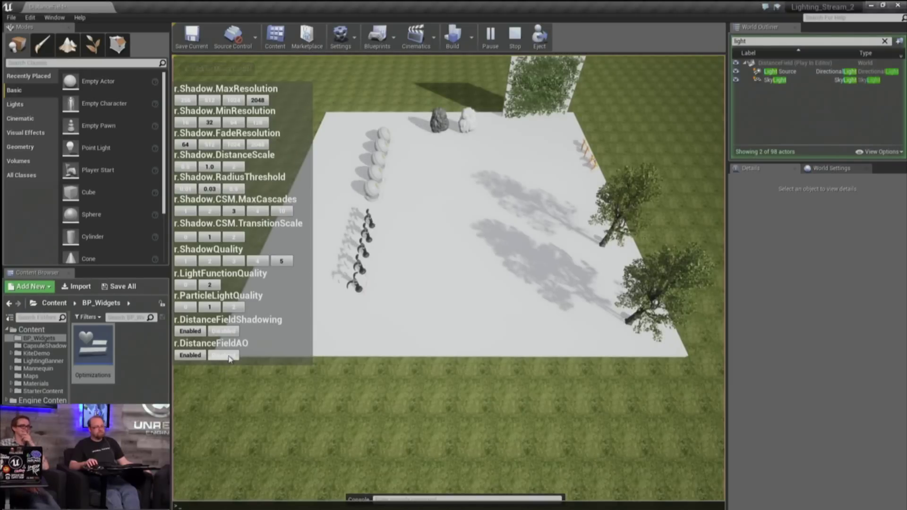
left_click(190, 357)
left_click(220, 354)
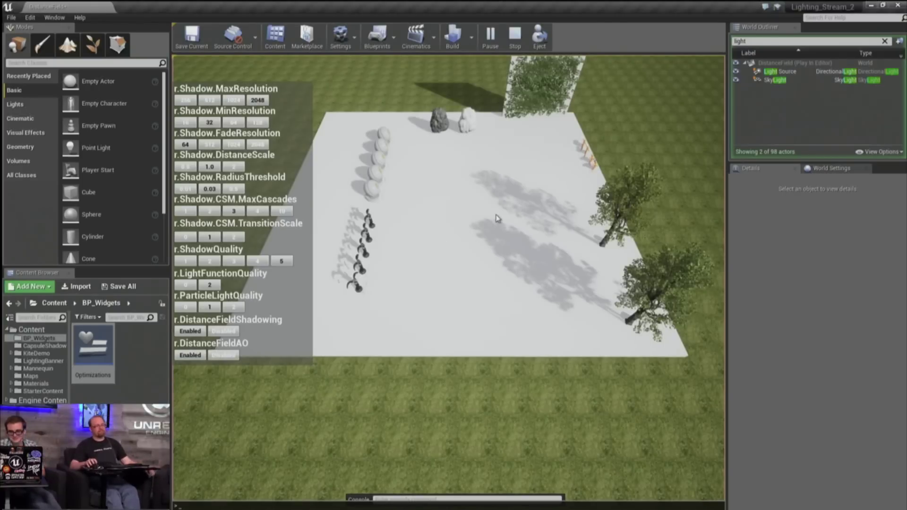
Filter the Light Source's properties by "affec" and turn off Affects World during the play session
left_click(782, 72)
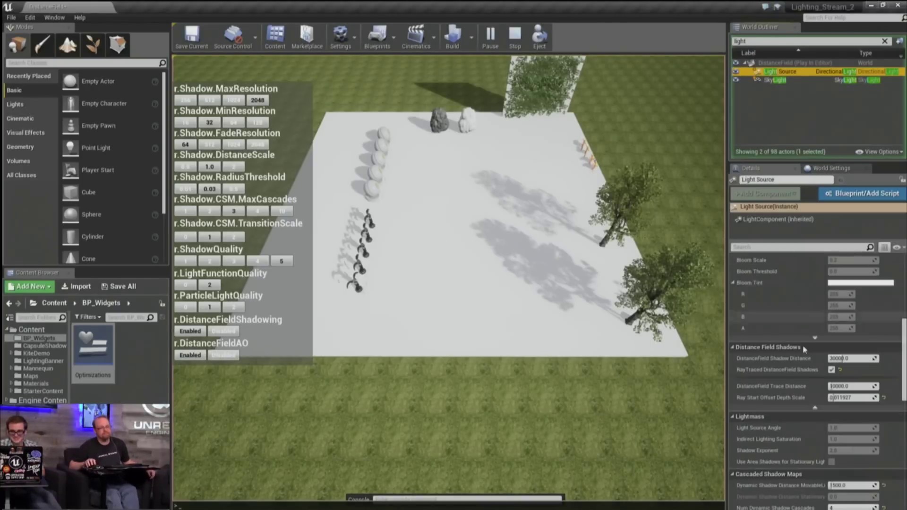
scroll(813, 429, "down", 7)
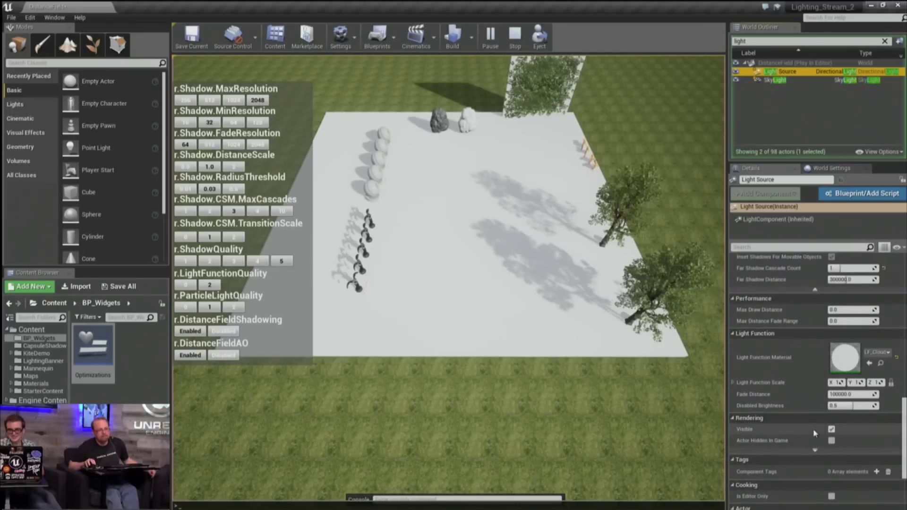
left_click(758, 247)
type("affec")
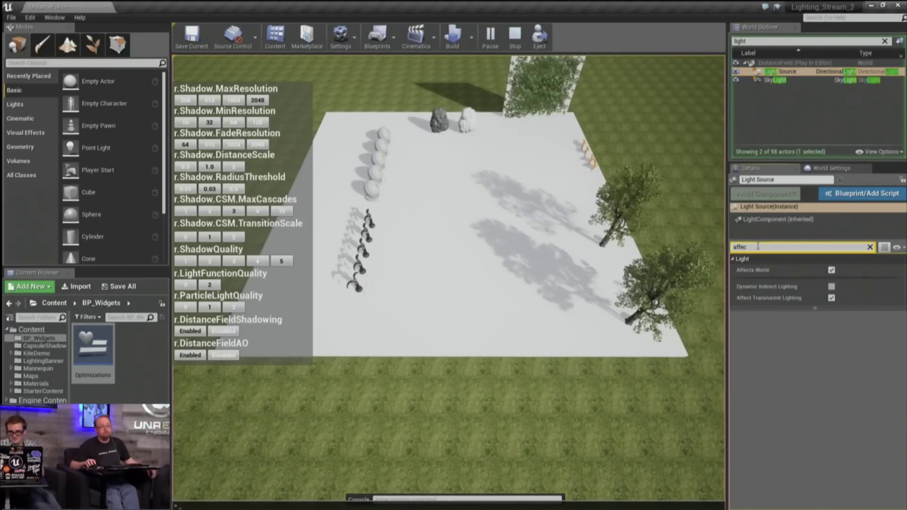
left_click(831, 271)
Fly around the platform, trees and plants to examine them without direct light, ending with the cursor free for the widget
left_click(520, 207)
key("grave")
key("grave")
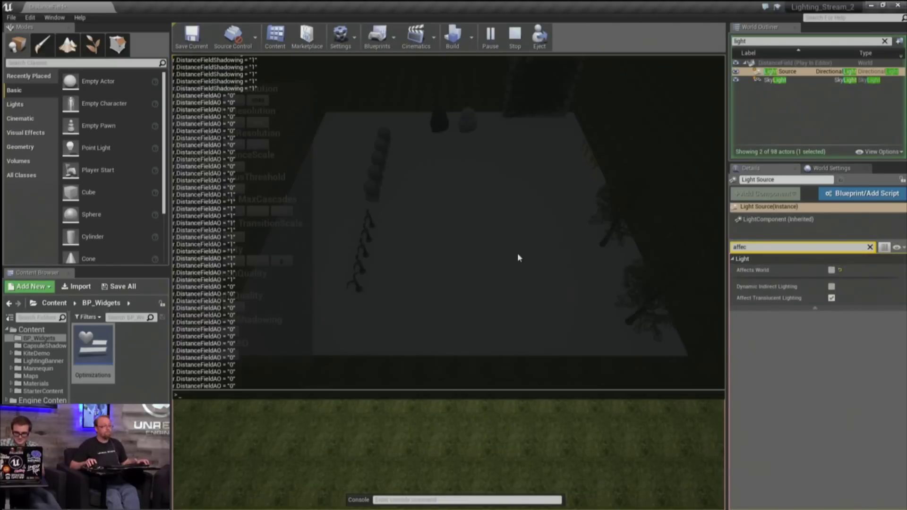
key("w")
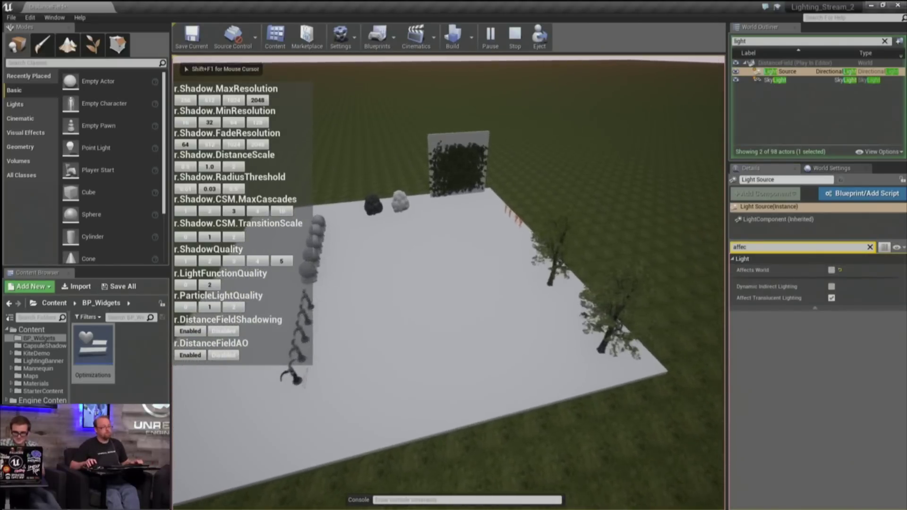
key("w")
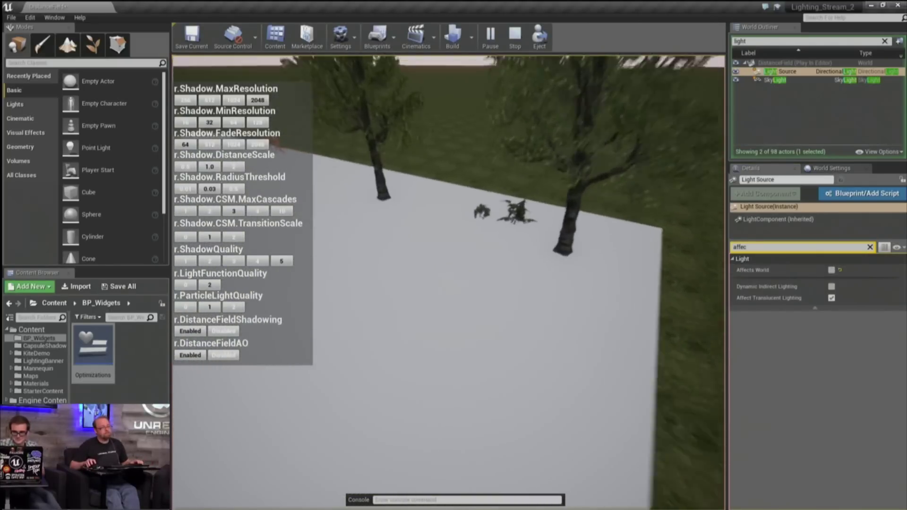
key("s")
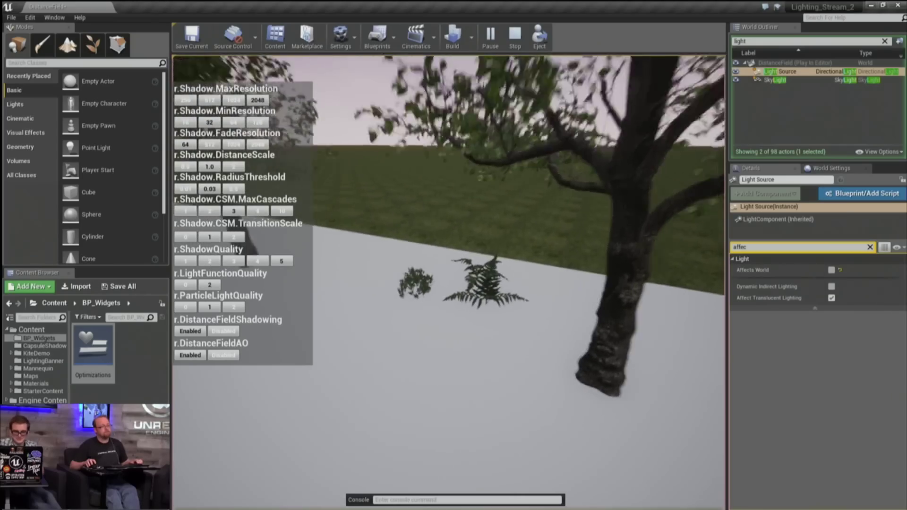
key("d")
key("s")
key("a")
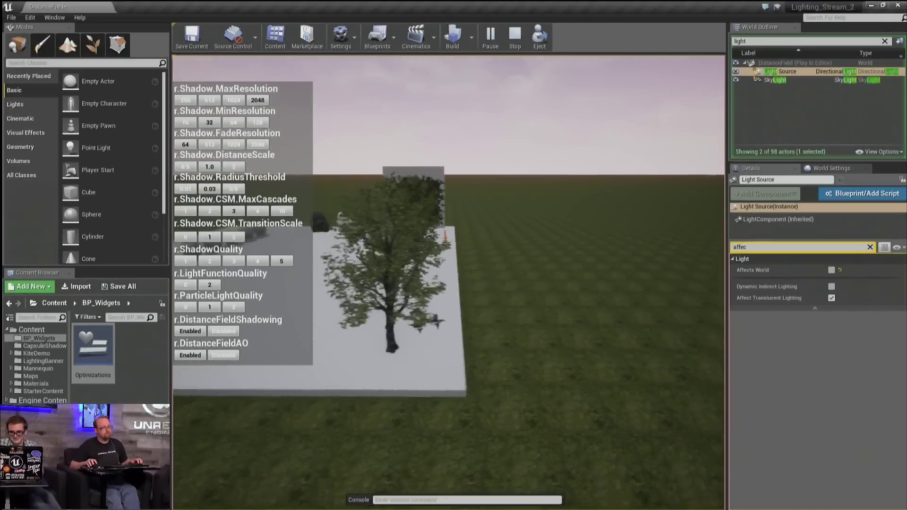
key("a")
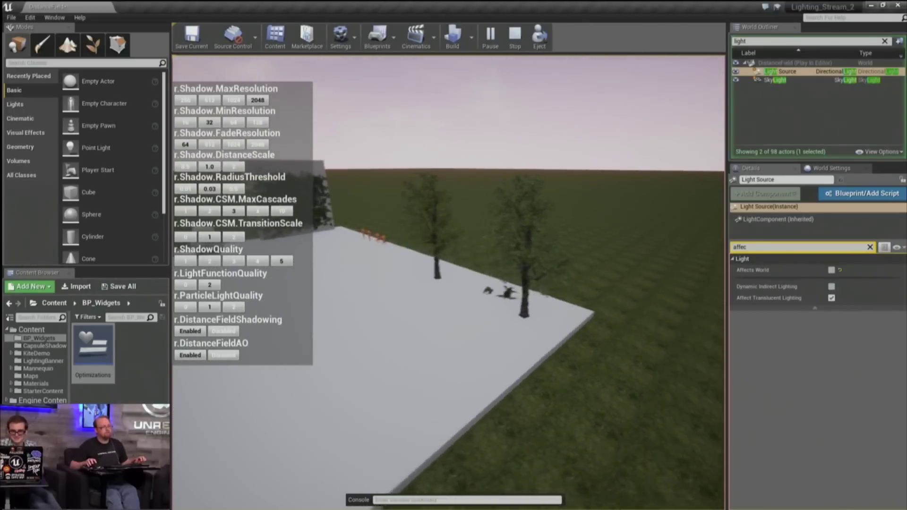
key("grave")
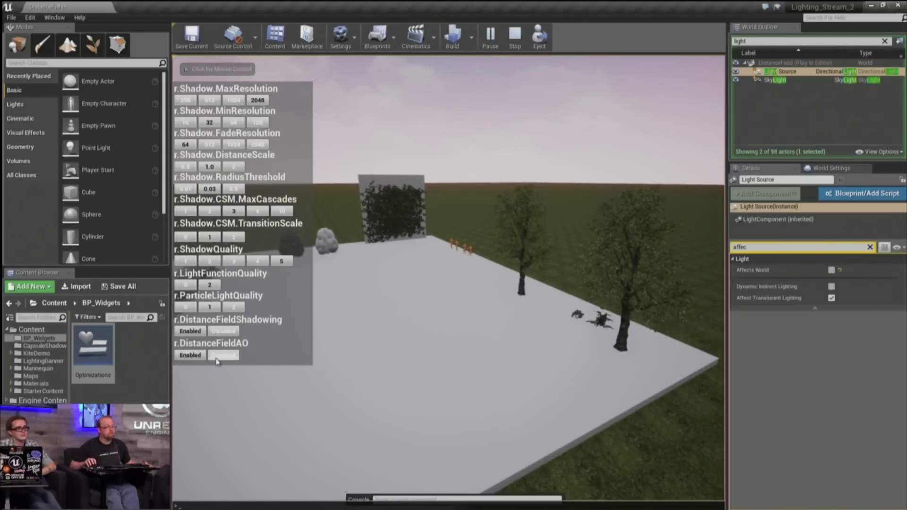
Switch r.DistanceFieldAO repeatedly between Enabled and Disabled to compare the tree shading, ending at Disabled, and look up to include more sky
left_click(192, 358)
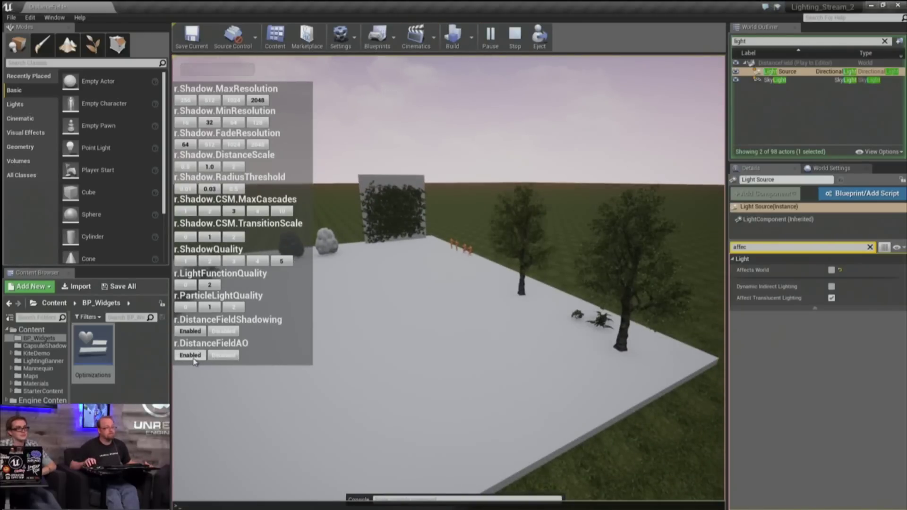
left_click(223, 355)
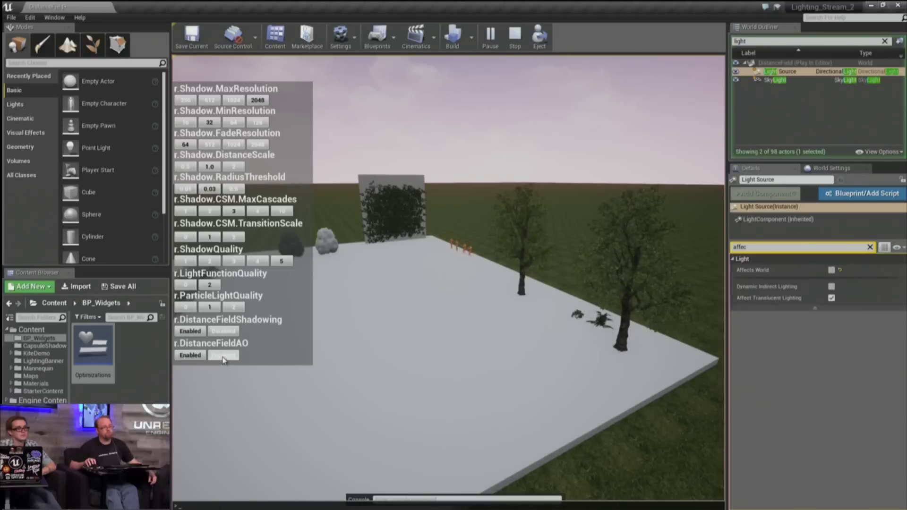
left_click(189, 359)
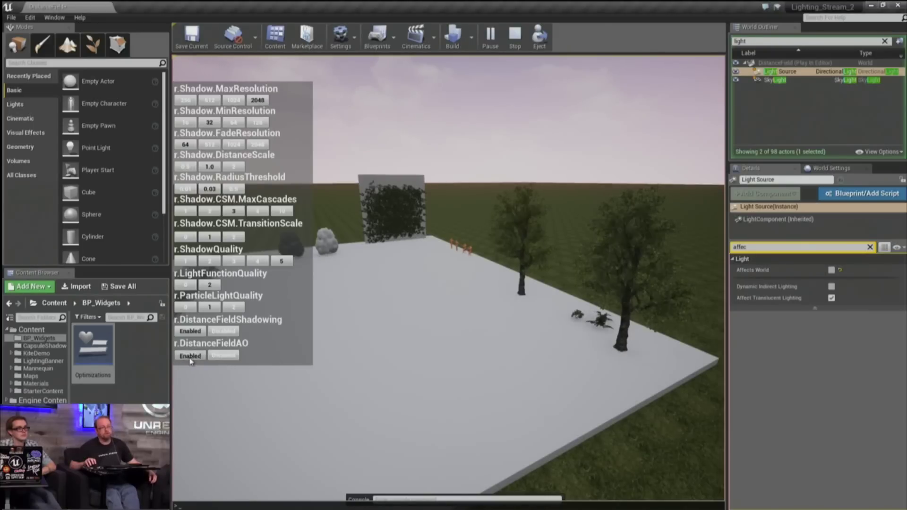
left_click(232, 358)
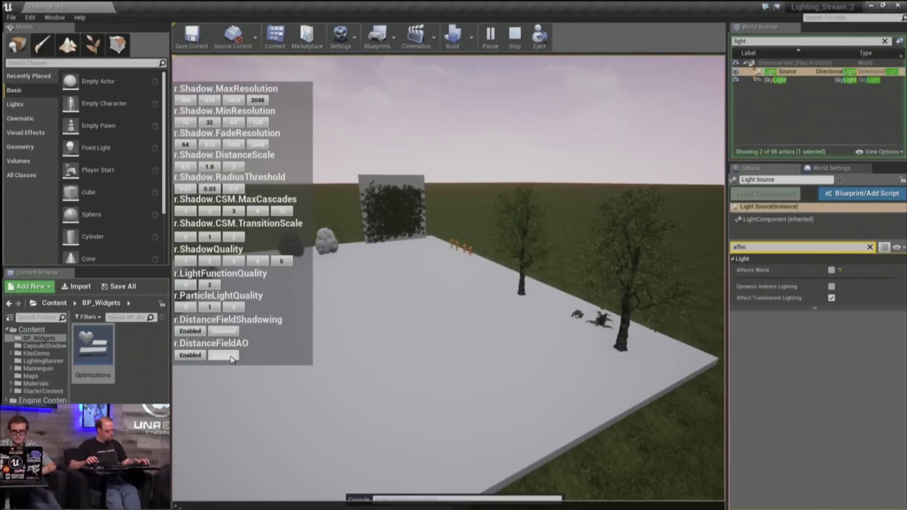
key("grave")
key("grave")
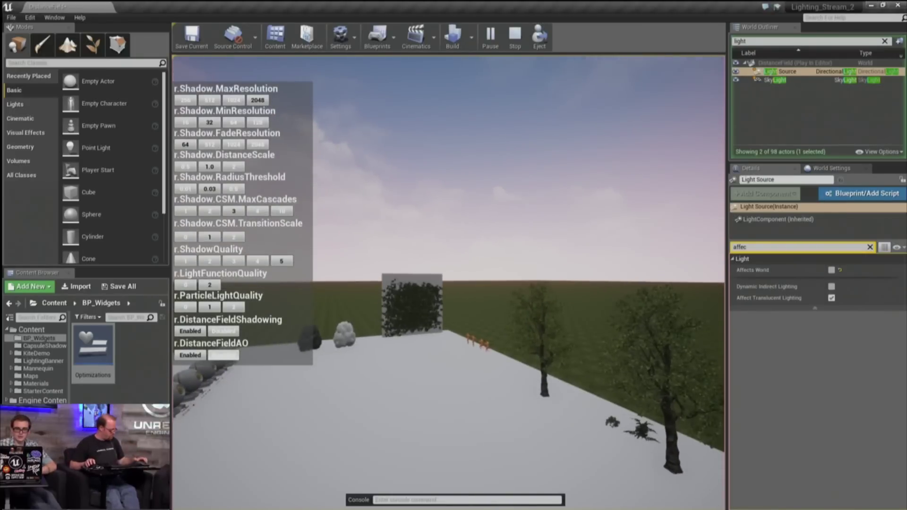
key("shift+F1")
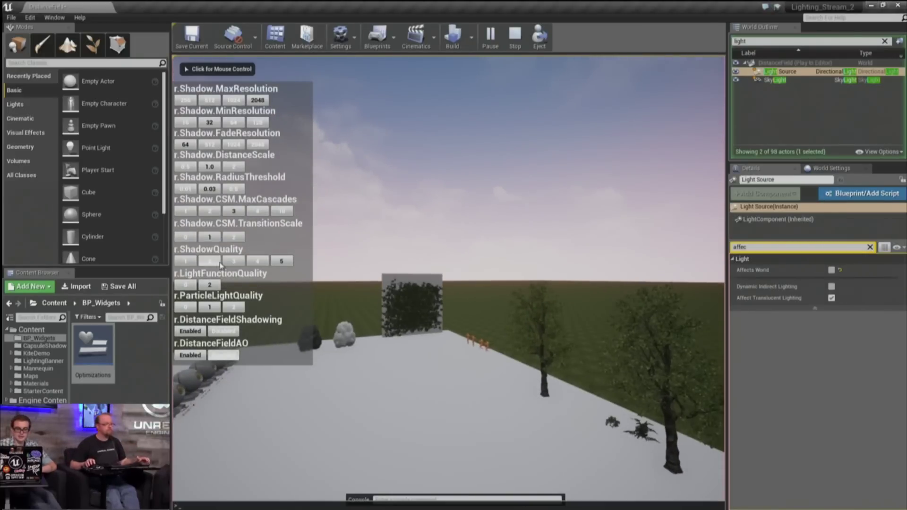
End the play session and open the Showcase level from the Maps folder without saving the modified content
left_click(514, 43)
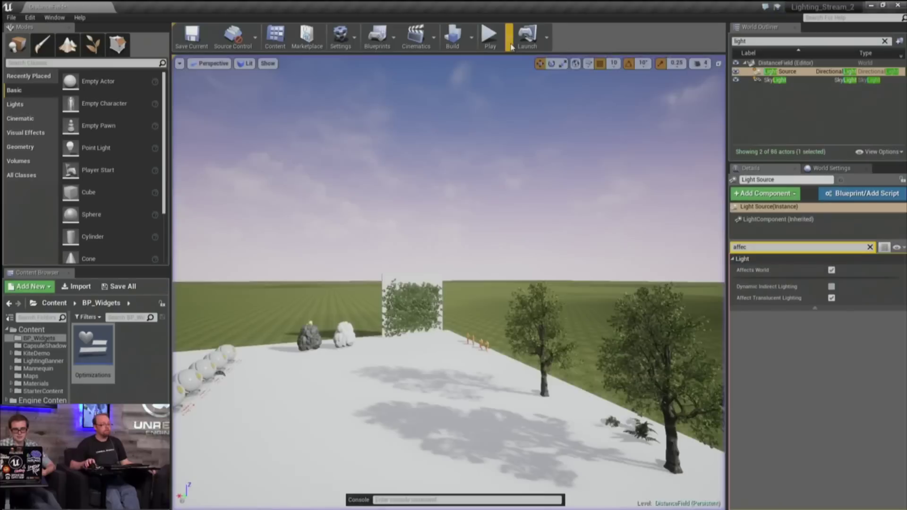
left_click(35, 377)
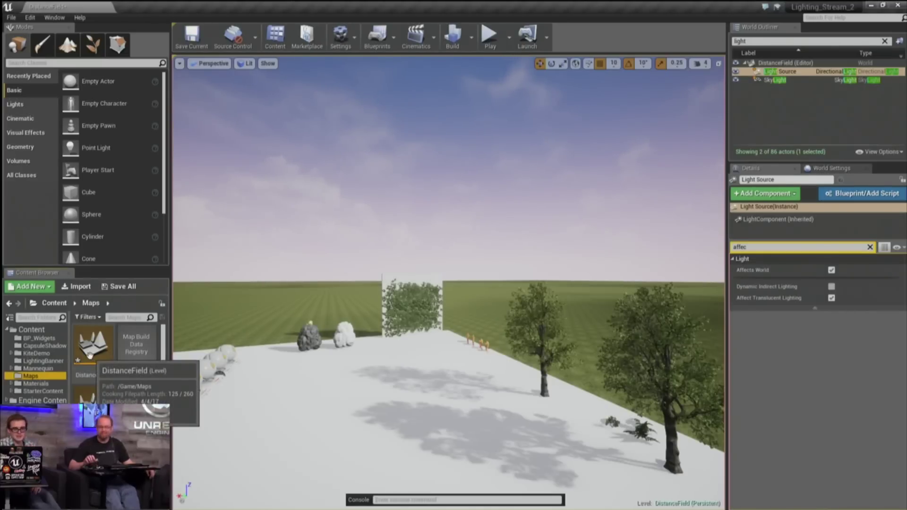
scroll(89, 355, "down", 3)
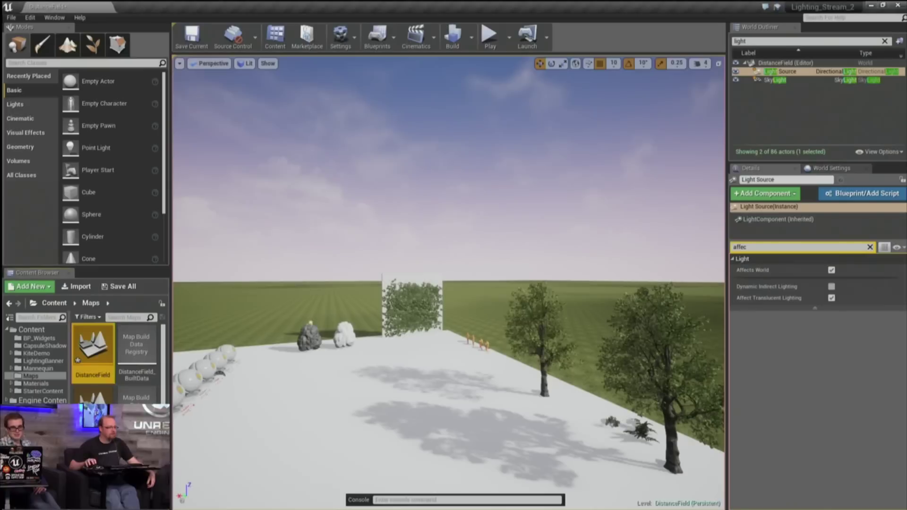
scroll(118, 359, "down", 2)
double_click(137, 391)
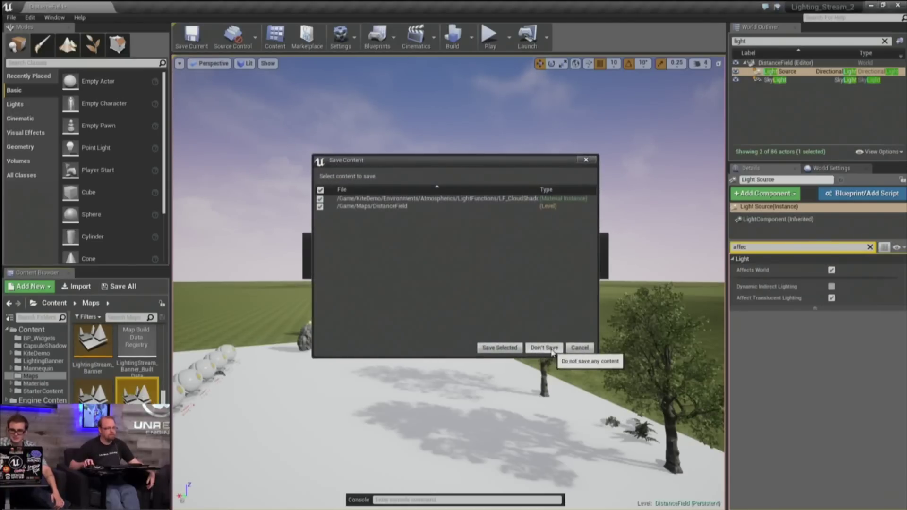
left_click(547, 348)
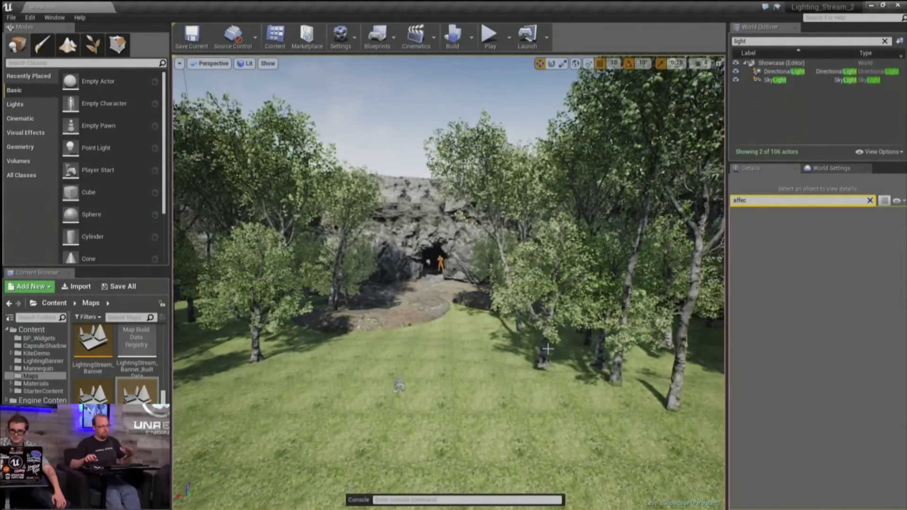
Select the Plane that covers the cave entrance at the foot of the cliff
mouse_move(491, 332)
right_mouse_down()
mouse_move(420, 332)
mouse_move(468, 359)
mouse_move(492, 332)
right_mouse_up()
key("grave")
key("grave")
key("grave")
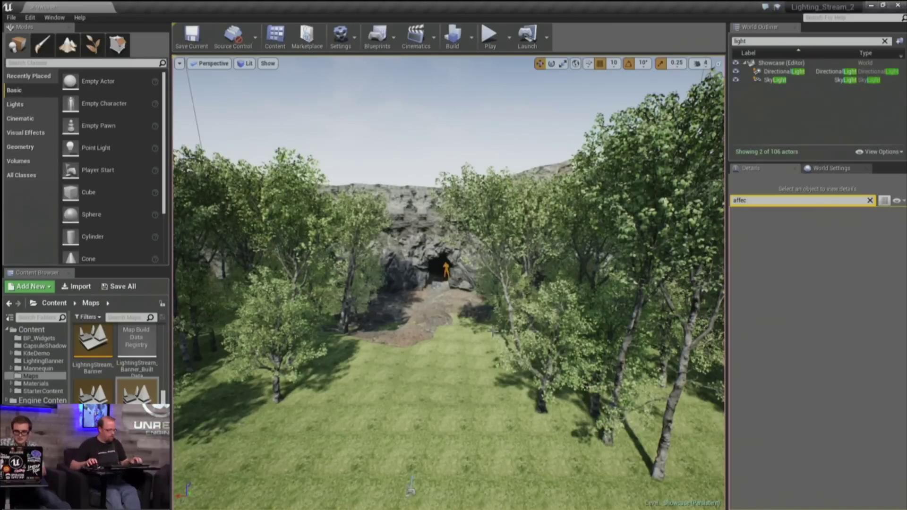
right_click_drag(449, 283, 452, 306)
key("w")
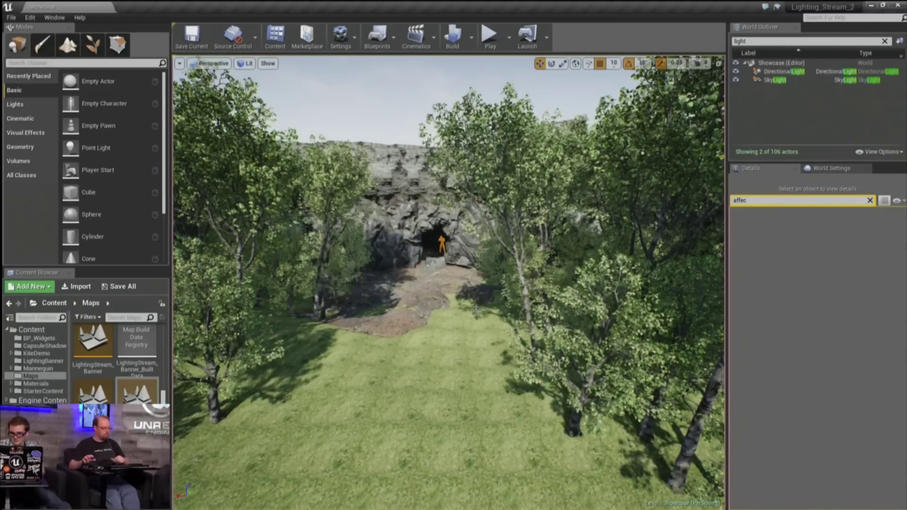
left_click(430, 248)
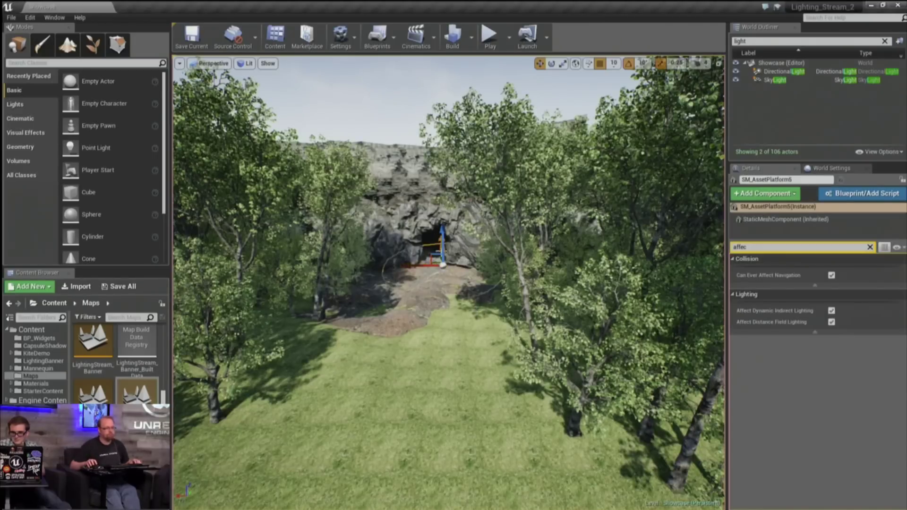
left_click(443, 275)
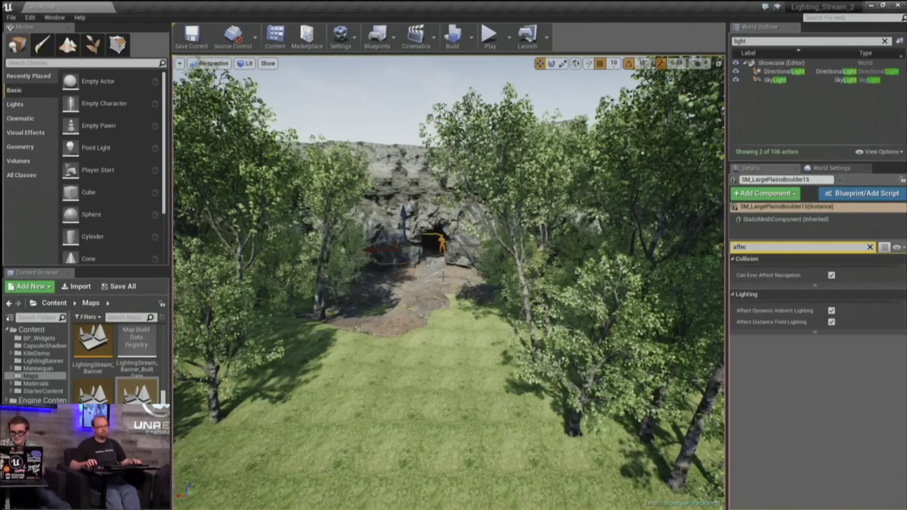
left_click(432, 245)
Fly up to the cave entrance and frame the Plane to examine the opening and surrounding rocks
right_click_drag(416, 312, 364, 247)
key("w")
key("w")
key("s")
key("d")
right_click_drag(523, 264, 481, 264)
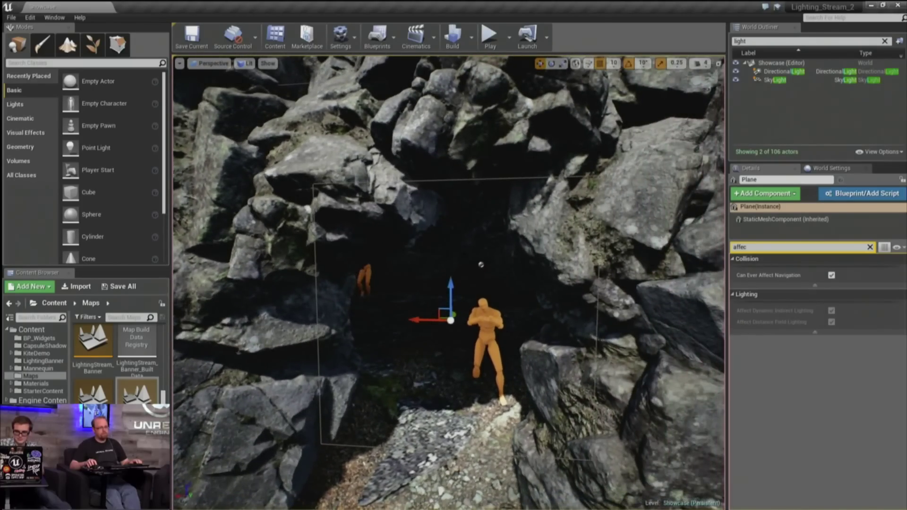
key("f")
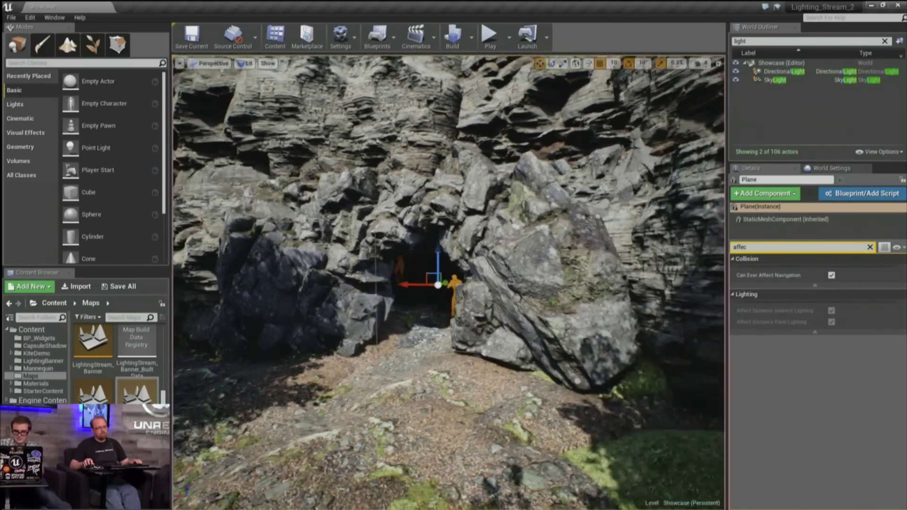
key("s")
mouse_move(449, 283)
right_mouse_down()
mouse_move(465, 288)
mouse_move(455, 291)
mouse_move(448, 278)
right_mouse_up()
key("w")
key("s")
key("a")
key("w")
right_click_drag(510, 267, 424, 261)
key("s")
scroll(424, 261, "down", 4)
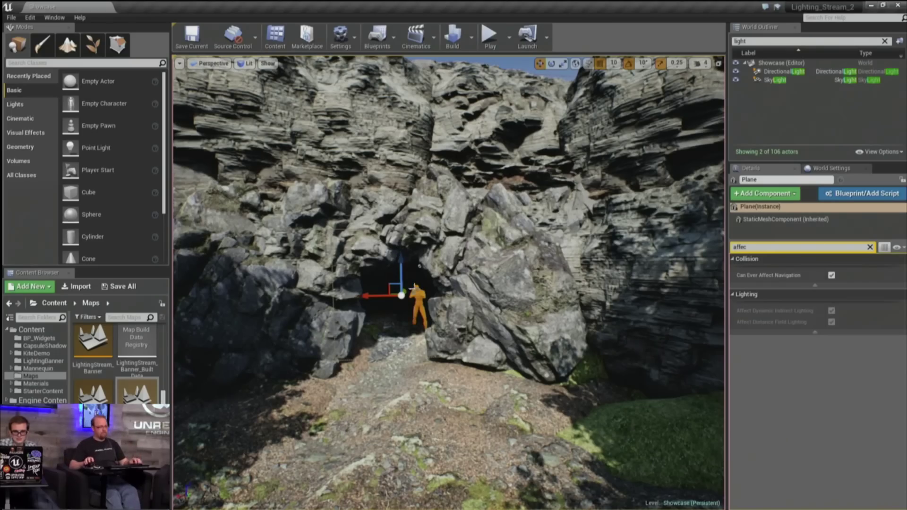
Clear the selection and back away to examine the cliff, cave entrance and trees from the clearing
key("d")
right_click_drag(397, 394, 397, 416)
key("a")
key("s")
key("Escape")
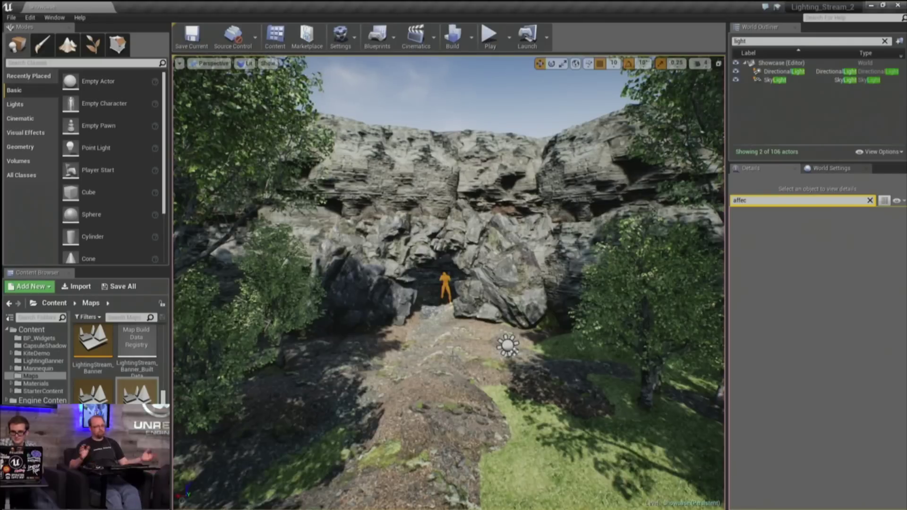
right_click_drag(409, 366, 410, 336)
key("q")
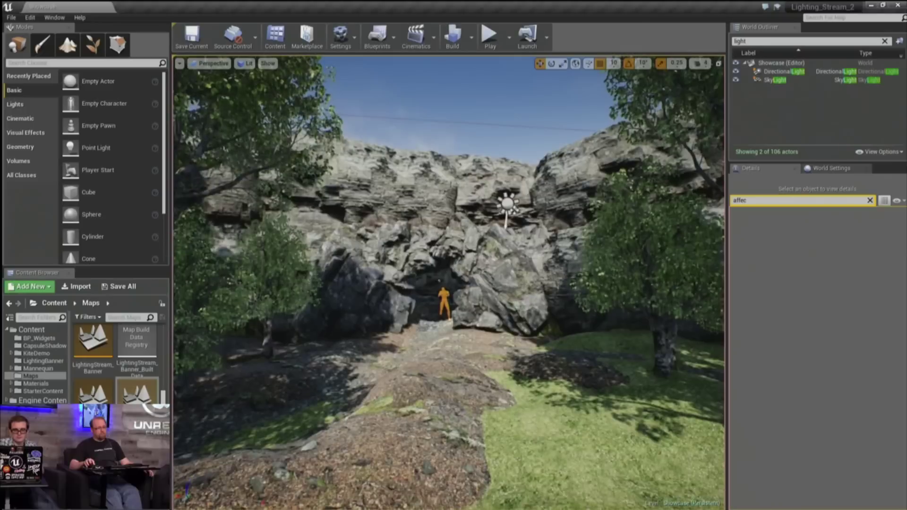
key("s")
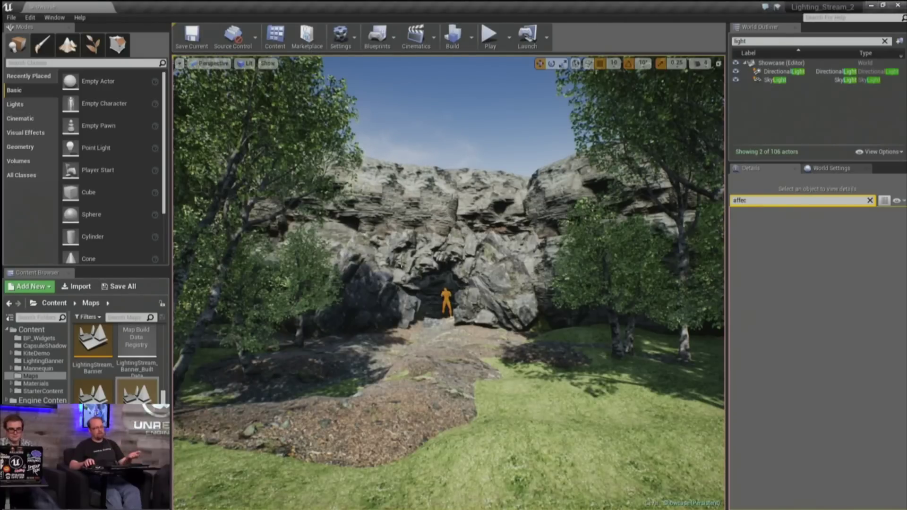
Fly into the cave to examine the dark interior around the fire and the character, and return outside
right_click_drag(423, 278, 331, 296)
key("w")
key("s")
key("w")
left_click_drag(423, 154, 422, 279)
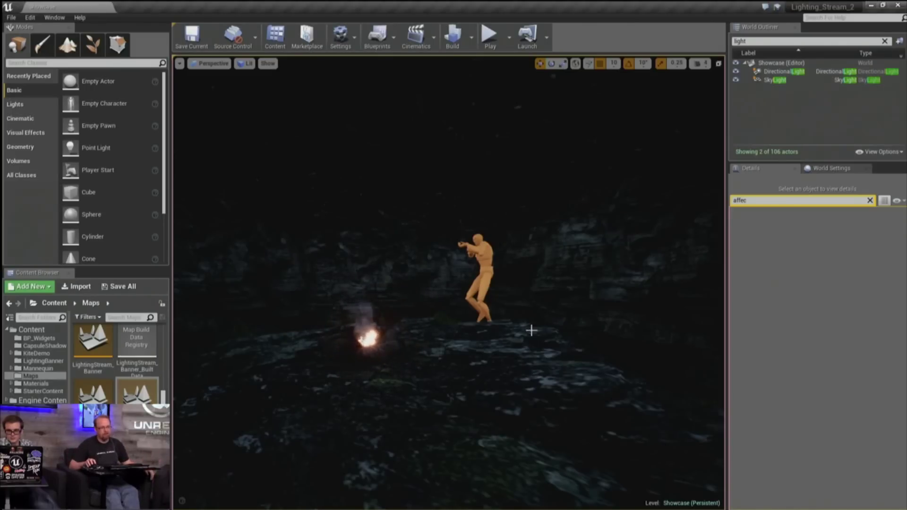
right_click_drag(422, 278, 279, 265)
left_click_drag(279, 265, 205, 381)
right_click_drag(357, 268, 361, 269)
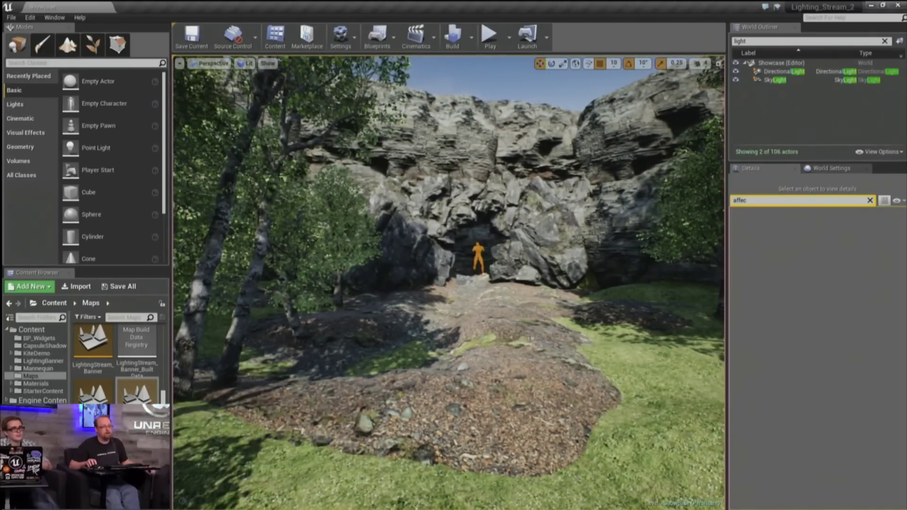
Show all hidden actors in the level, working from the ground platform in front of the cave
left_click(525, 329)
right_click(510, 328)
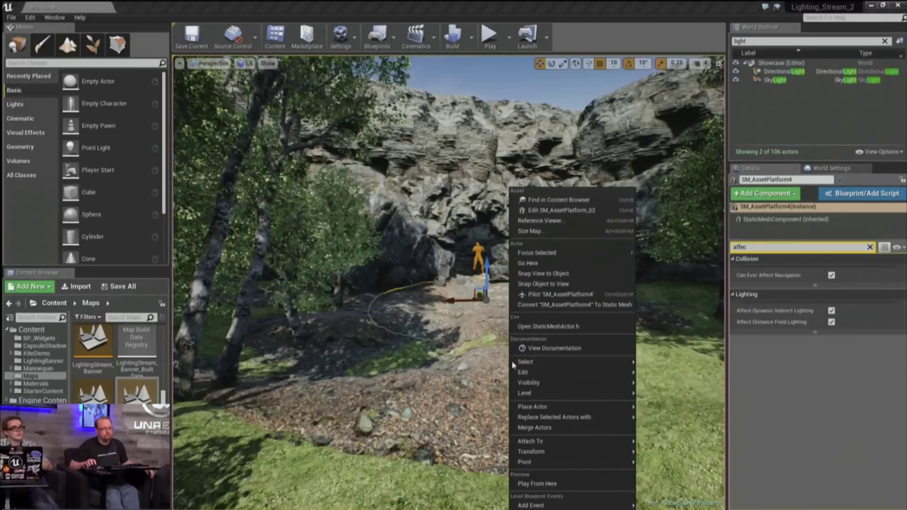
mouse_move(528, 385)
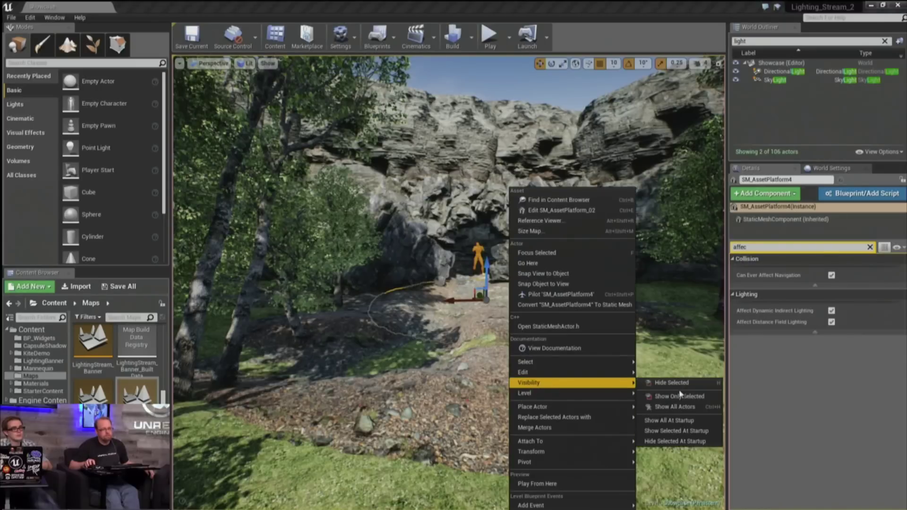
left_click(673, 412)
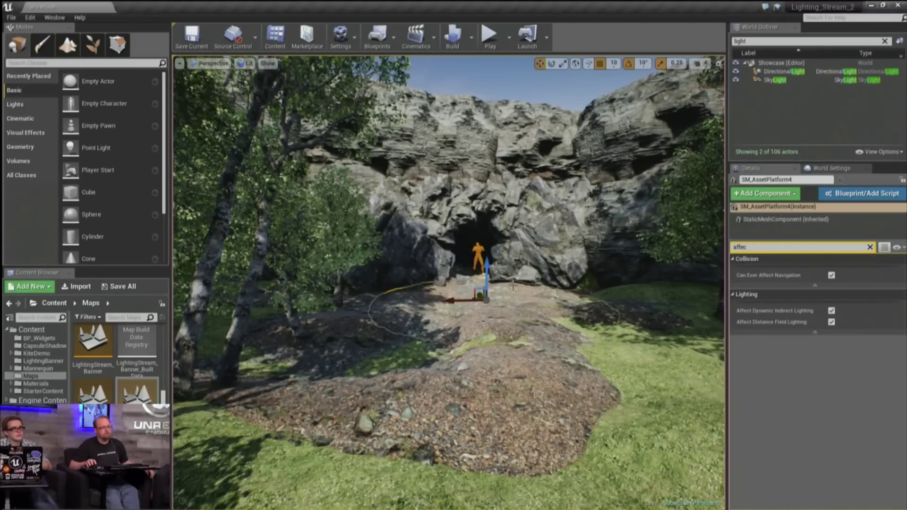
Select the Plane in the cave opening to check it, and select the ground platform in front instead
left_click(474, 237)
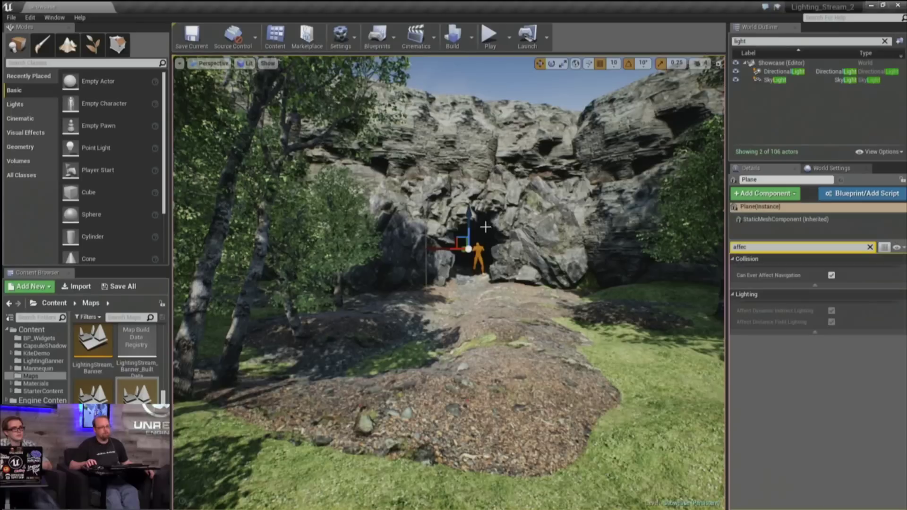
left_click_drag(470, 218, 483, 209)
left_click(380, 346)
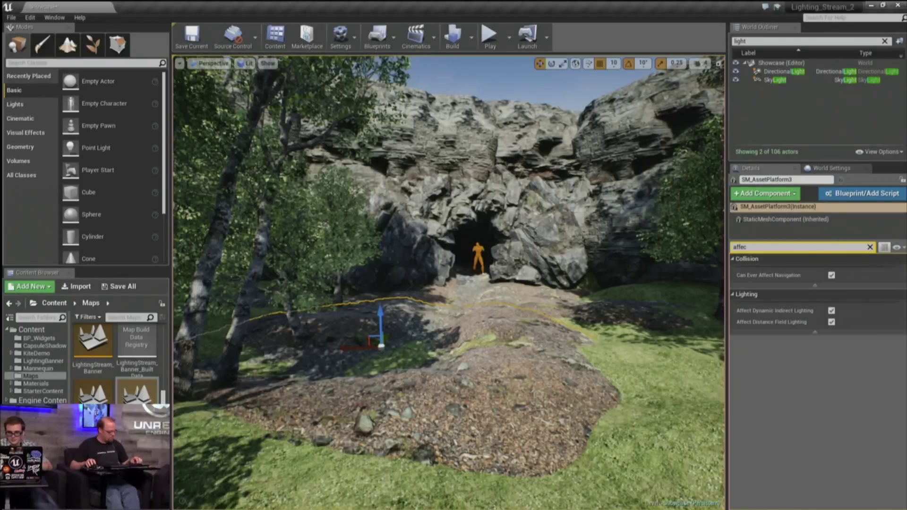
Start a play session from the grass clearing and fly into the cave, turning to look out at the bright entrance
right_click_drag(449, 282, 536, 332)
key("s")
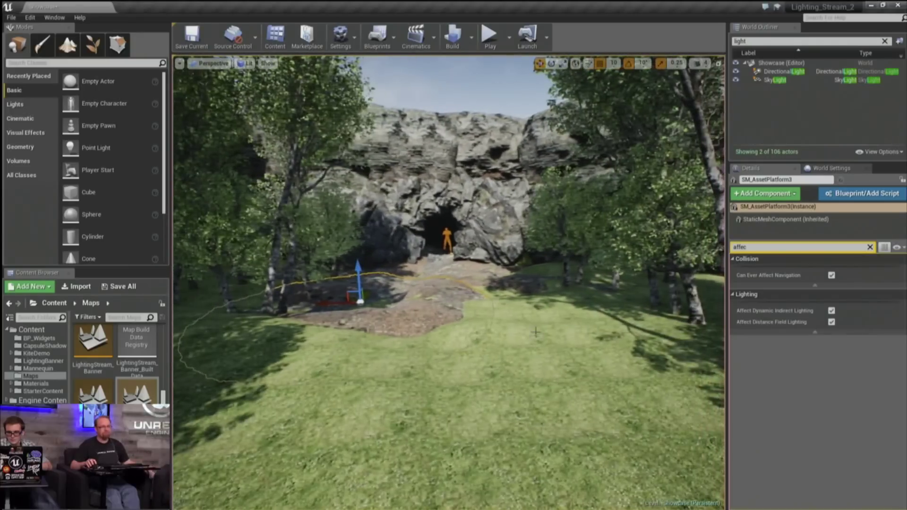
left_click(490, 38)
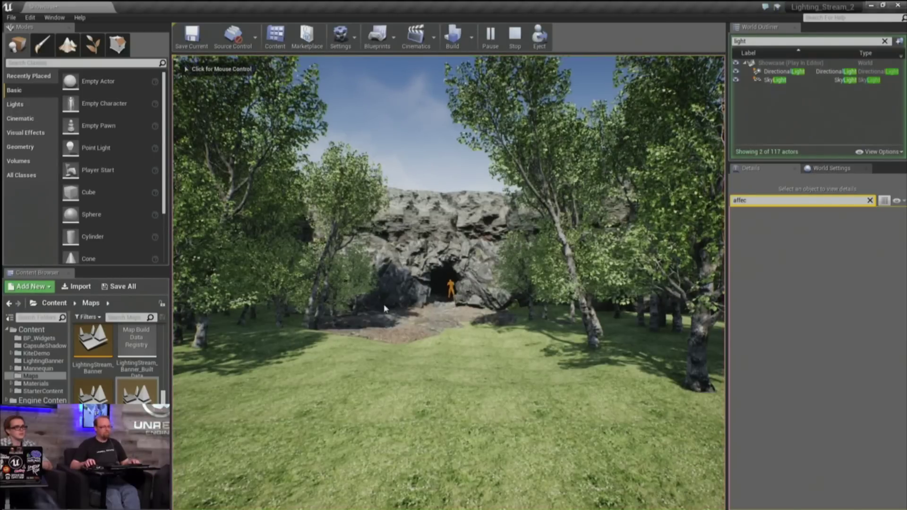
left_click(436, 323)
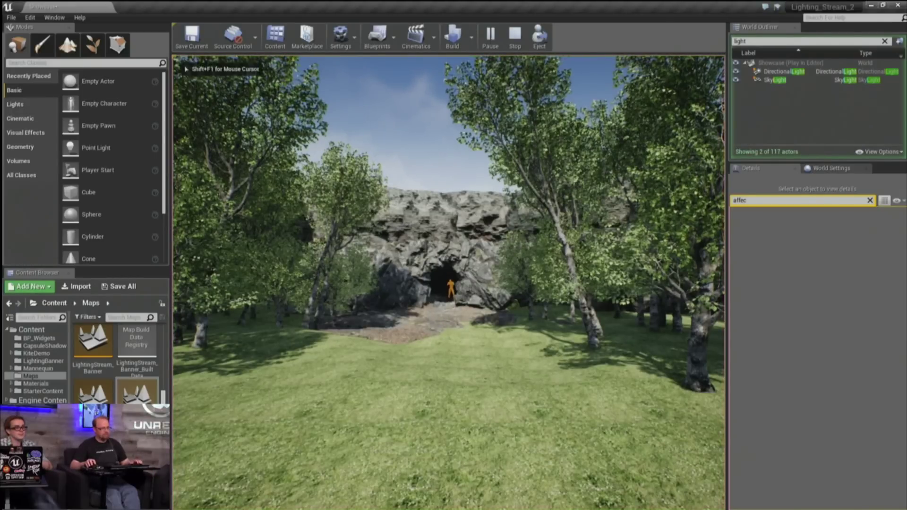
key("w")
key("w")
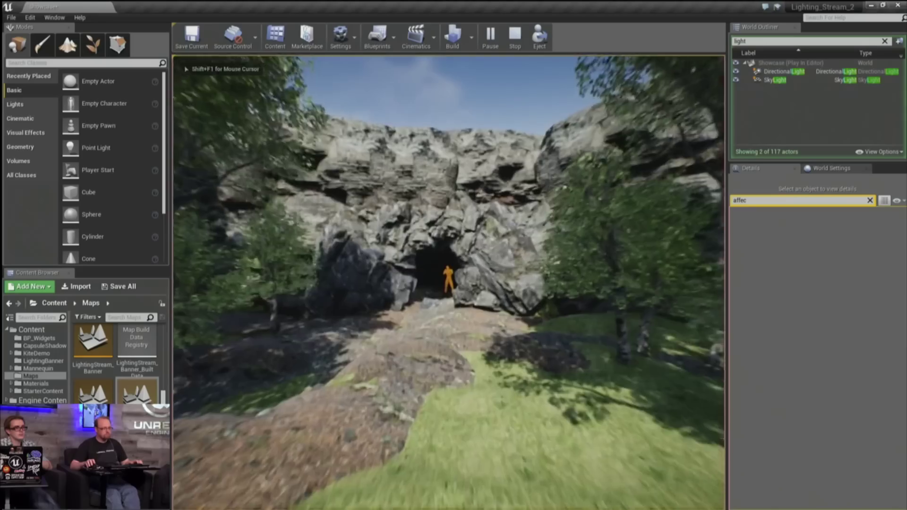
key("w")
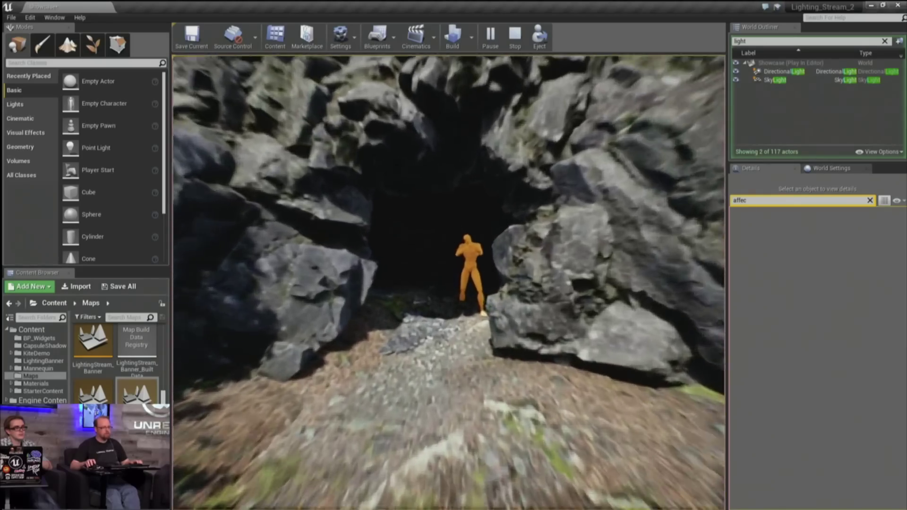
key("w")
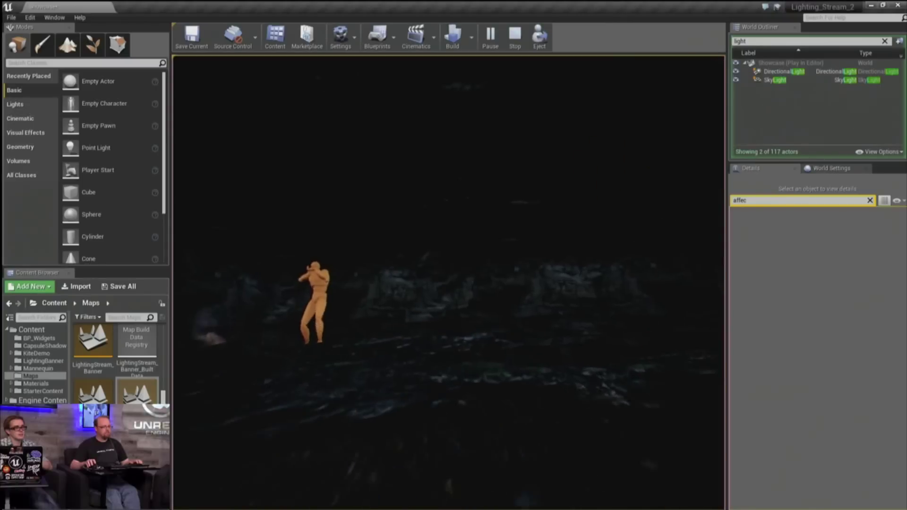
key("s")
key("w")
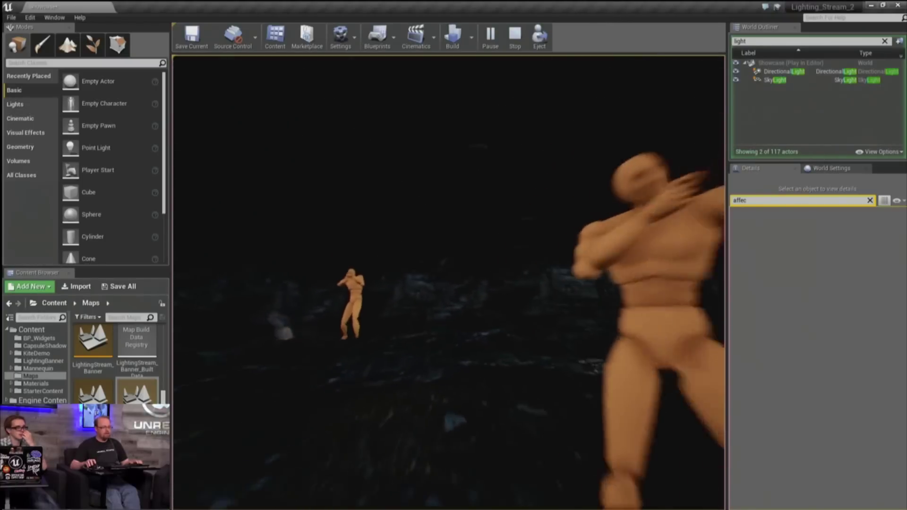
key("w")
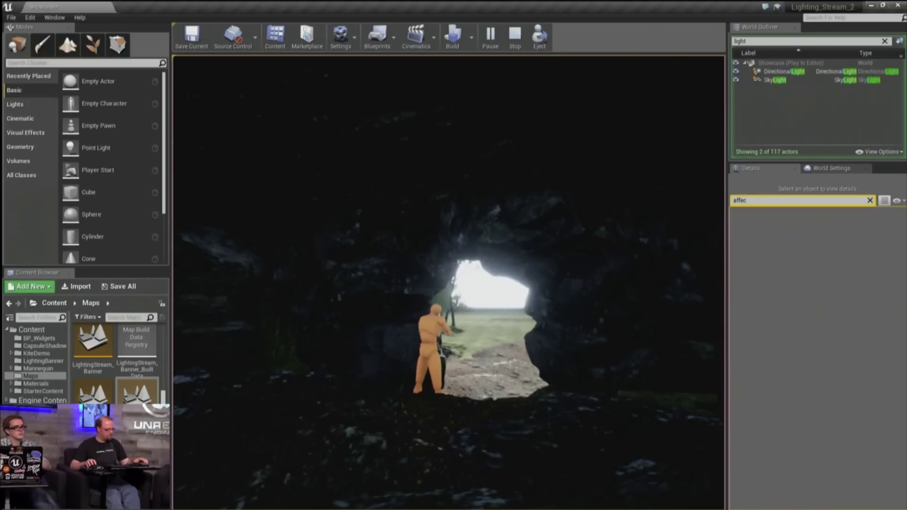
Clear the property filter, filter the level's actors by "post" and select the Cave Post Process volume
key("shift+F1")
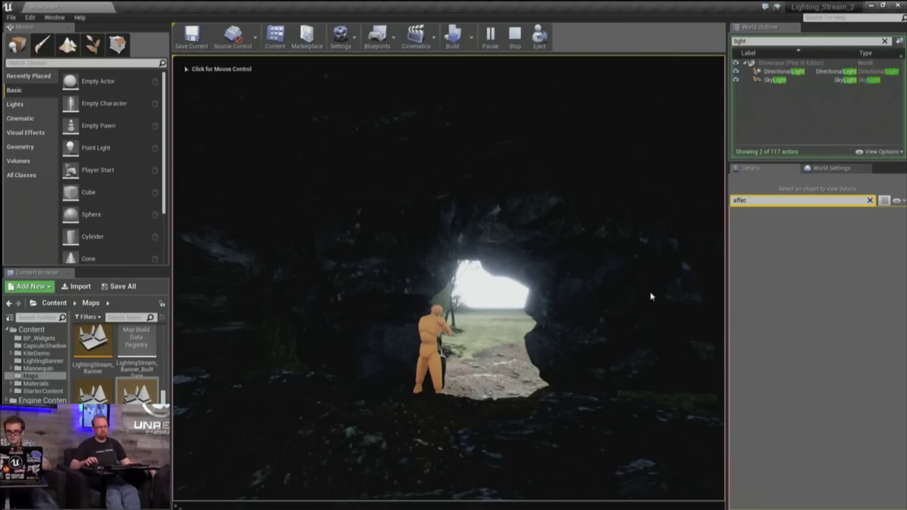
left_click(869, 201)
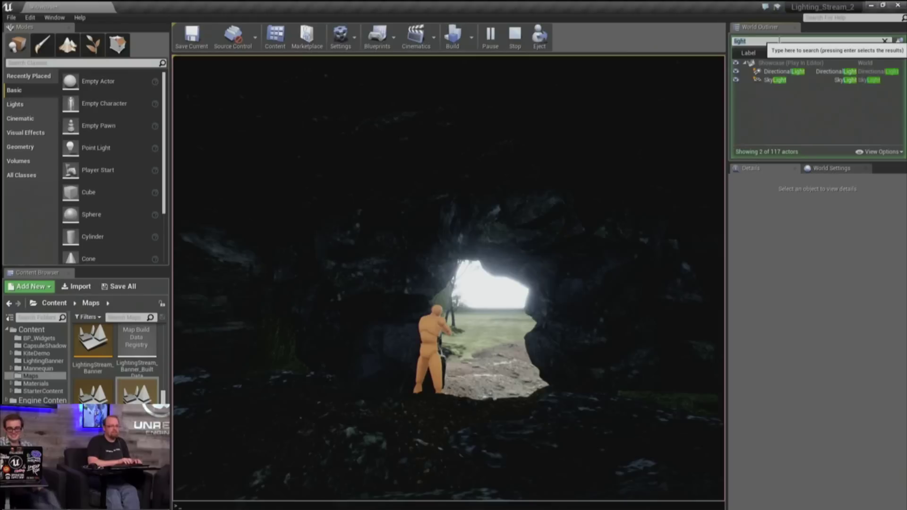
double_click(778, 41)
type("post")
left_click(798, 80)
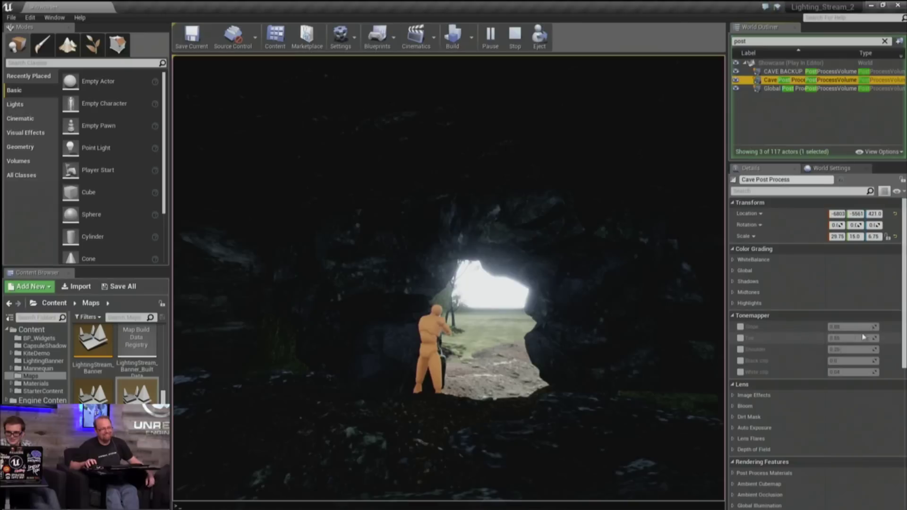
Show only the modified properties of the Cave Post Process volume to review its bloom and auto exposure values
scroll(796, 308, "down", 3)
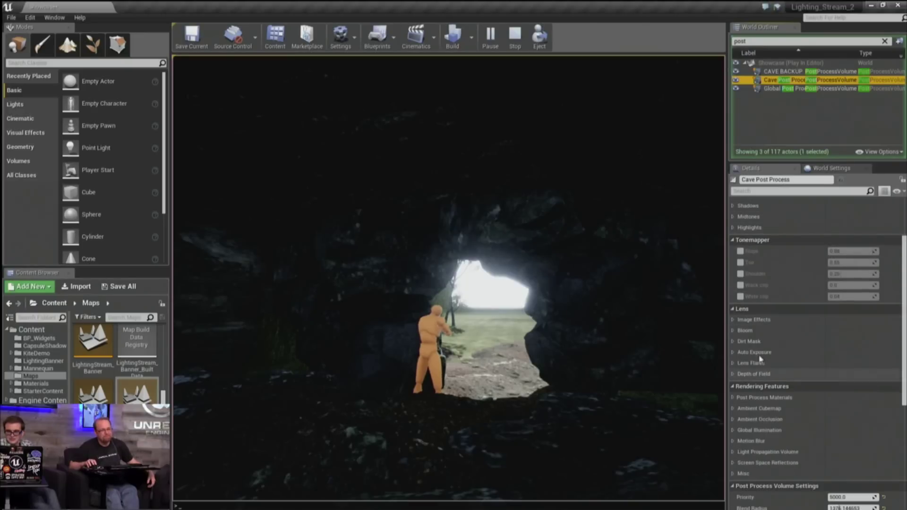
left_click(896, 191)
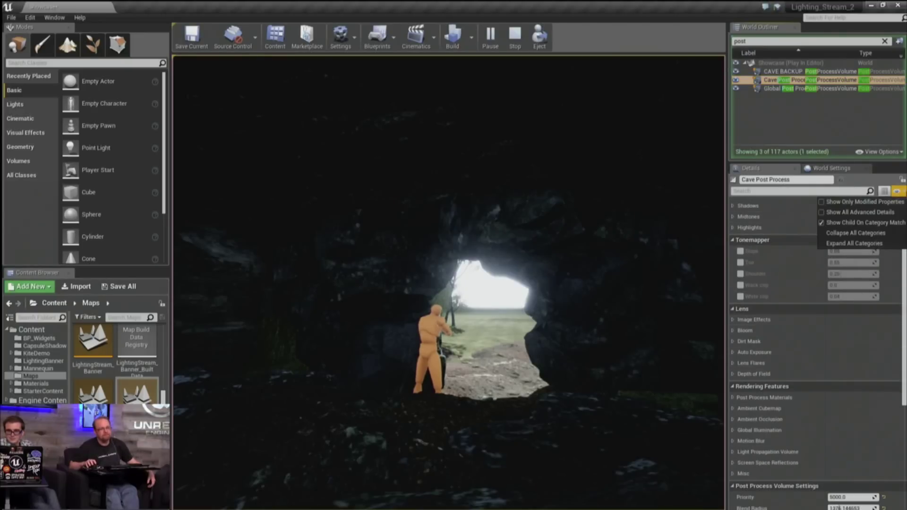
left_click(845, 202)
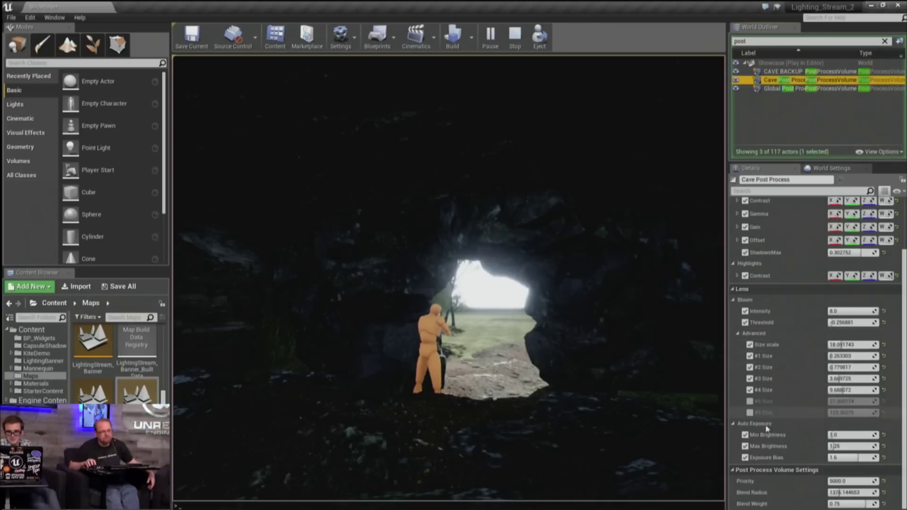
Fly out of the cave in the play session to examine how the exposure adapts between the dark interior and the woods
left_click(510, 313)
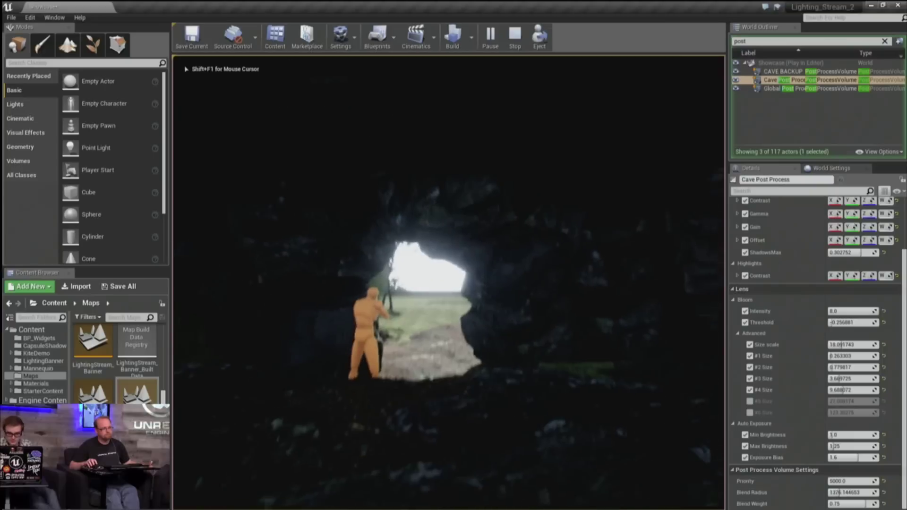
key("w")
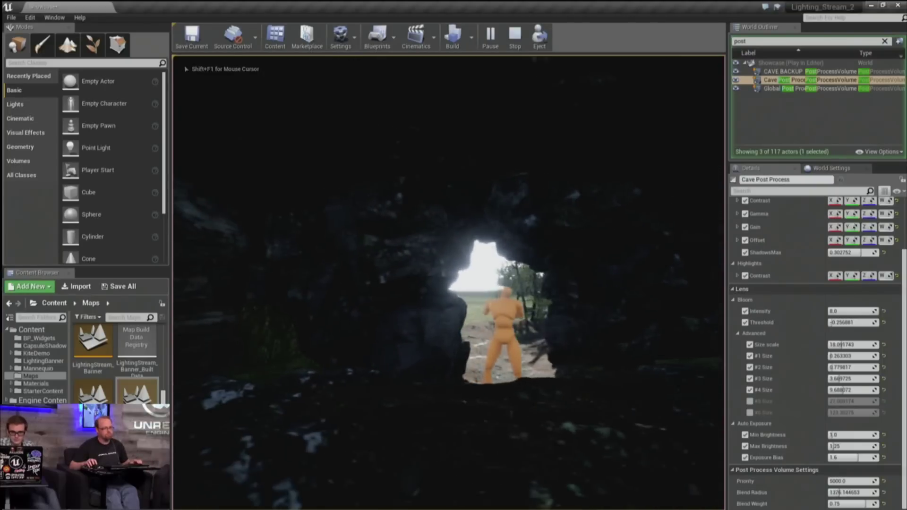
key("d")
key("a")
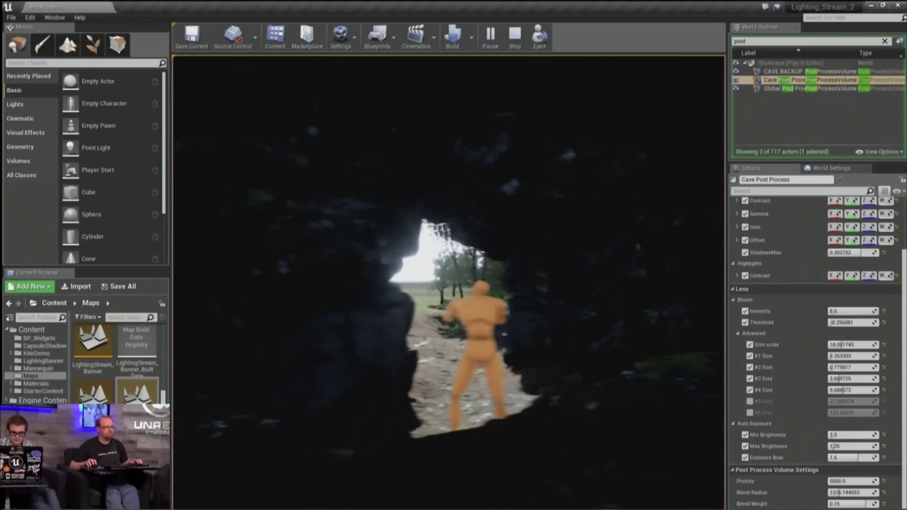
key("w")
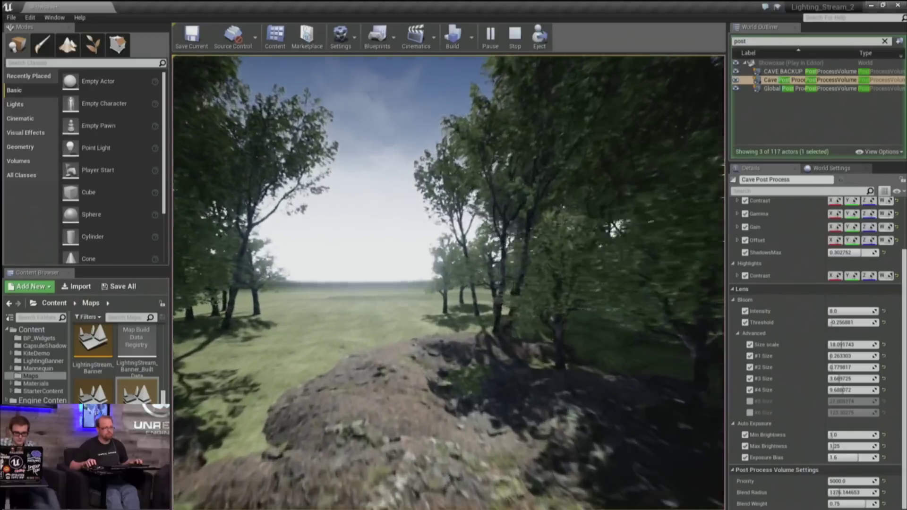
key("w")
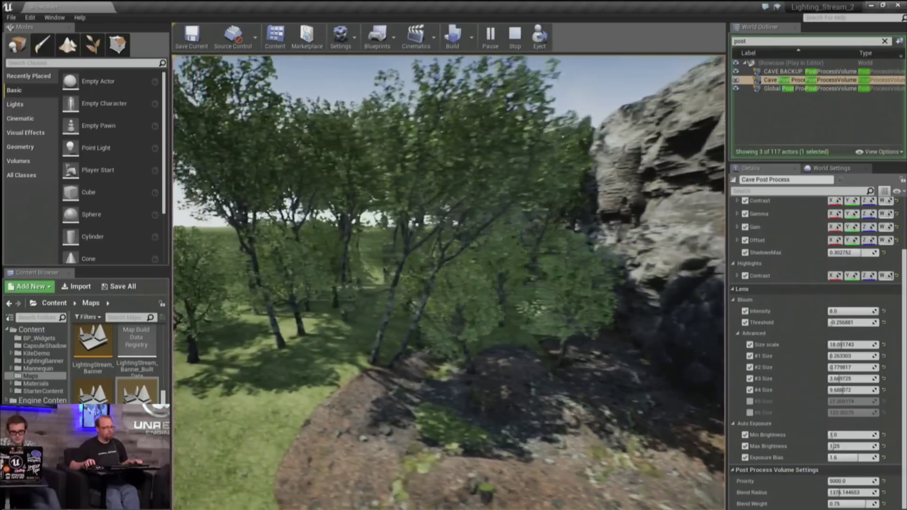
Bring up the on-screen panel of shadow and distance field console variables in the play session
key("grave")
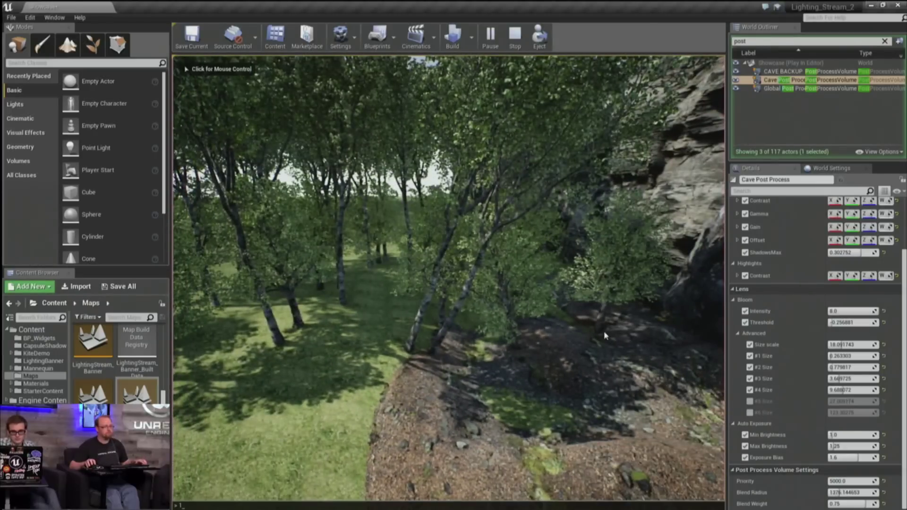
key("grave")
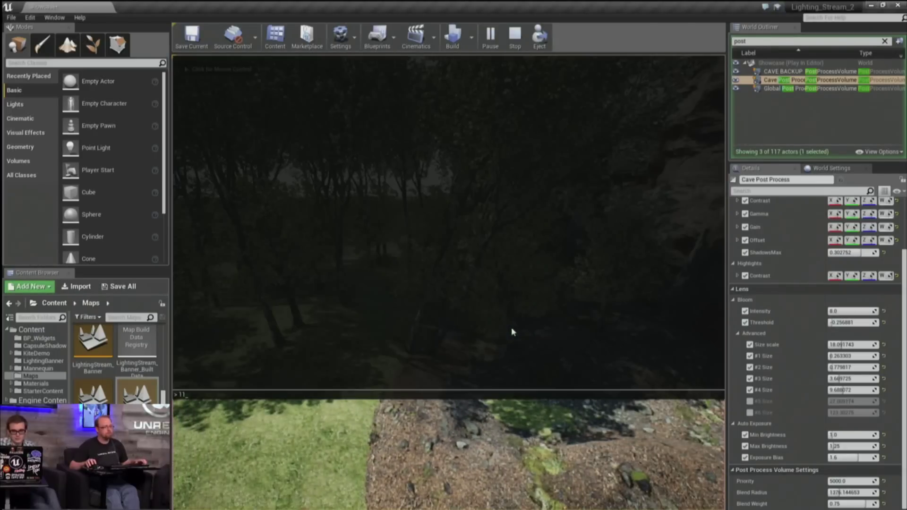
key("grave")
key("1")
key("grave")
type("11")
left_click(255, 212)
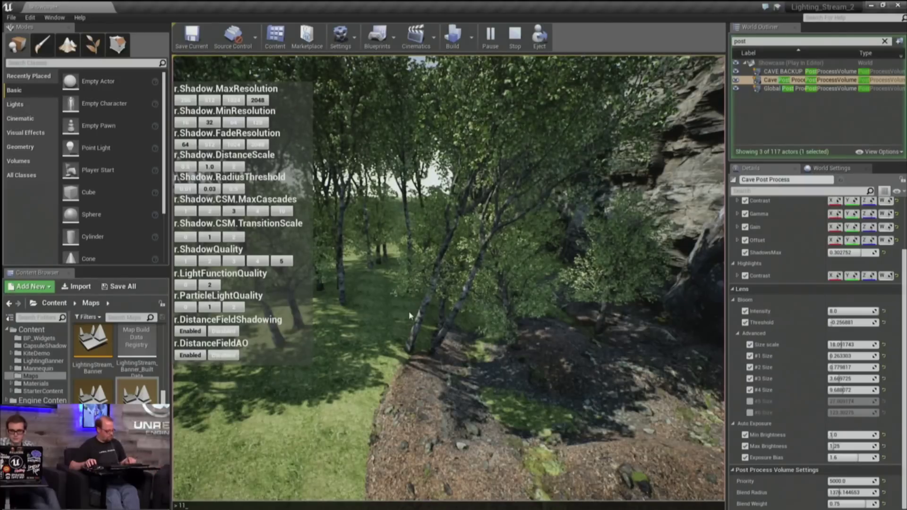
Fly back from the cave to the grass clearing and face the trees beside the rock wall
left_click(439, 327)
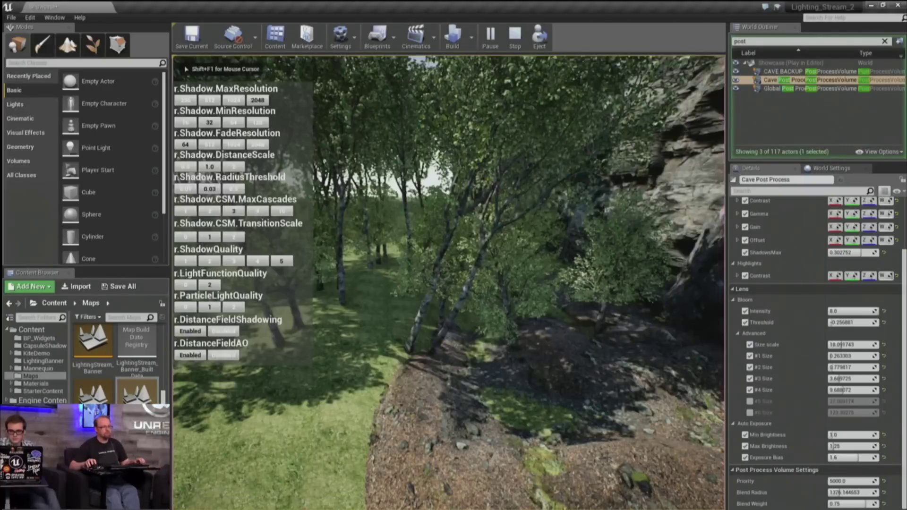
key("s")
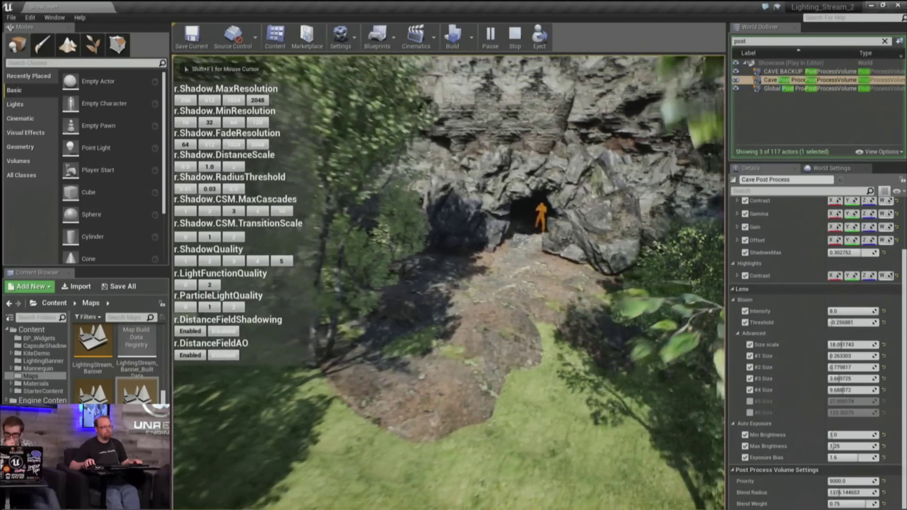
key("s")
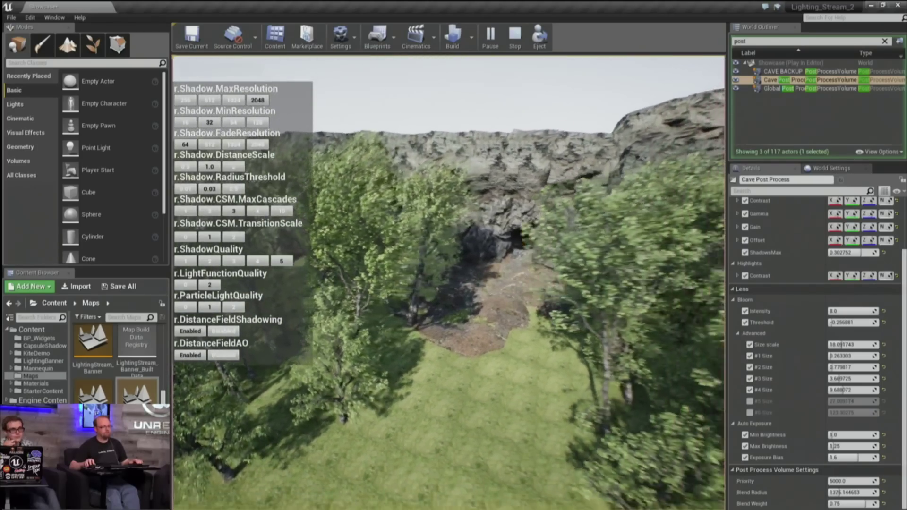
key("s")
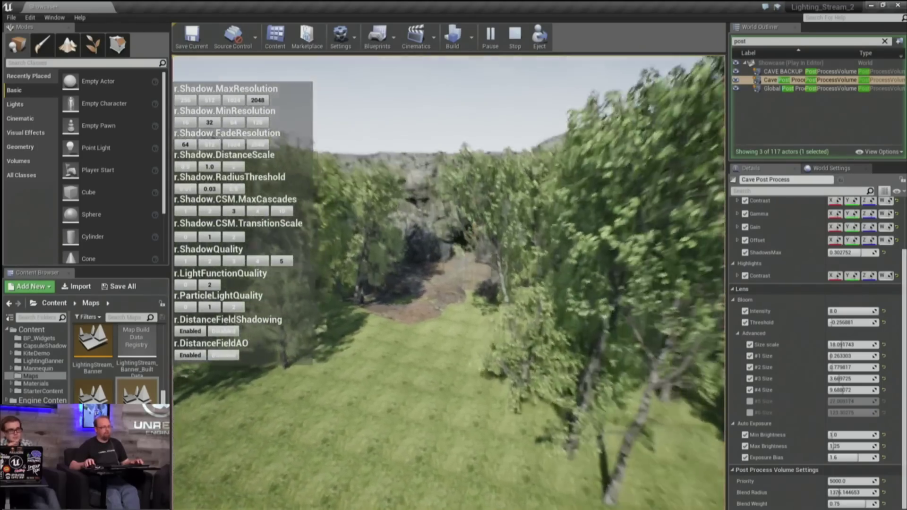
key("s")
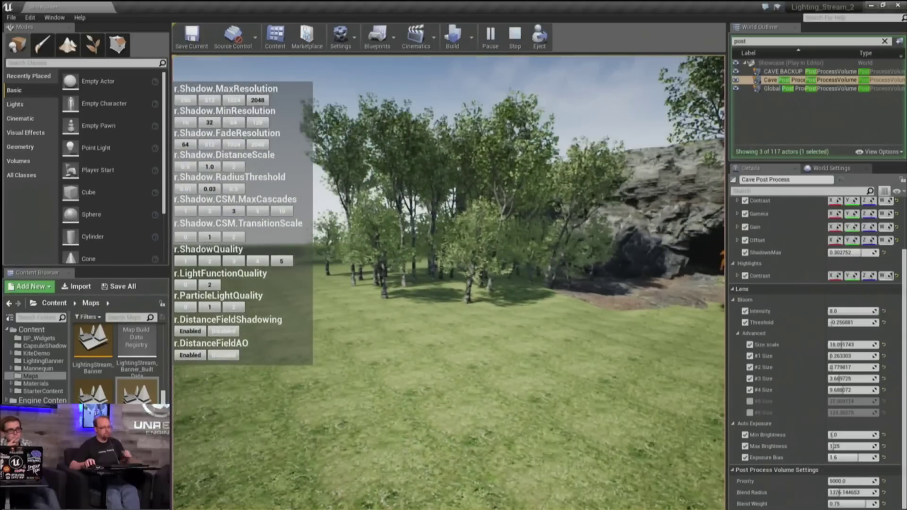
Switch r.DistanceFieldAO between Enabled and Disabled to compare the ambient occlusion under the trees
key("grave")
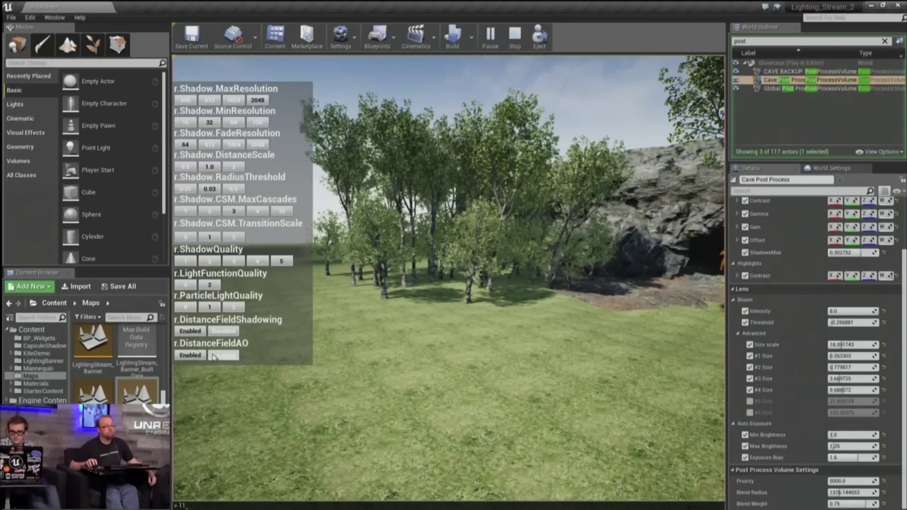
left_click(192, 356)
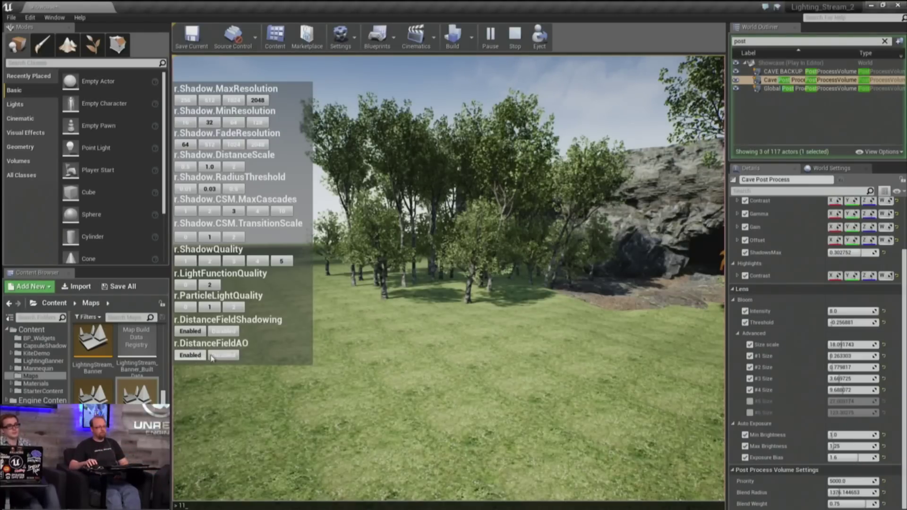
left_click(215, 360)
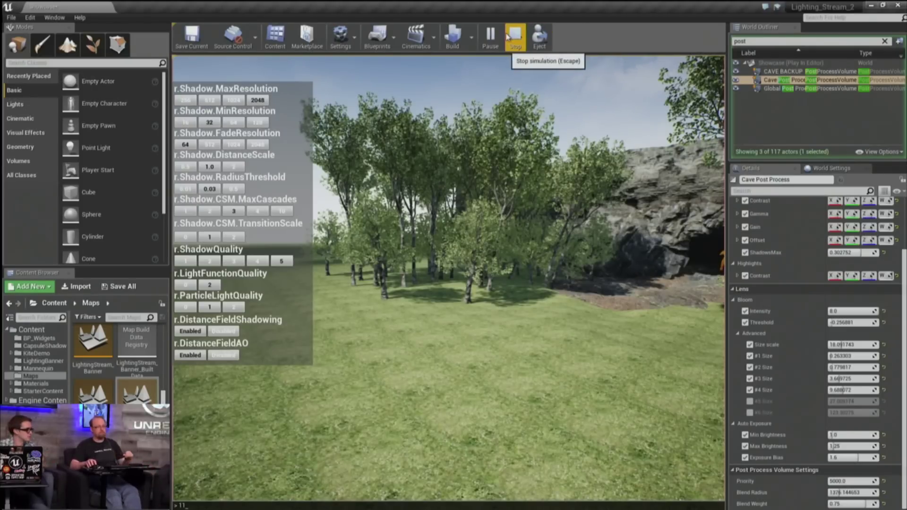
Stop the simulation, frame the cave entrance from the clearing and restart the play session there
left_click(517, 38)
key("d")
right_click_drag(419, 286, 482, 310)
key("w")
key("w")
key("w")
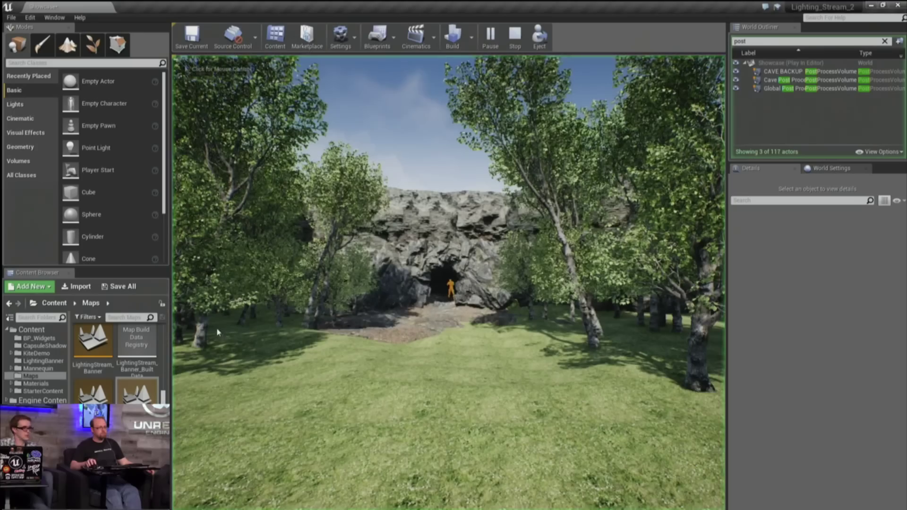
Fly into the cave with the console variable panel shown, stopping in front of the campfire and the mannequin
left_click(418, 351)
key("w")
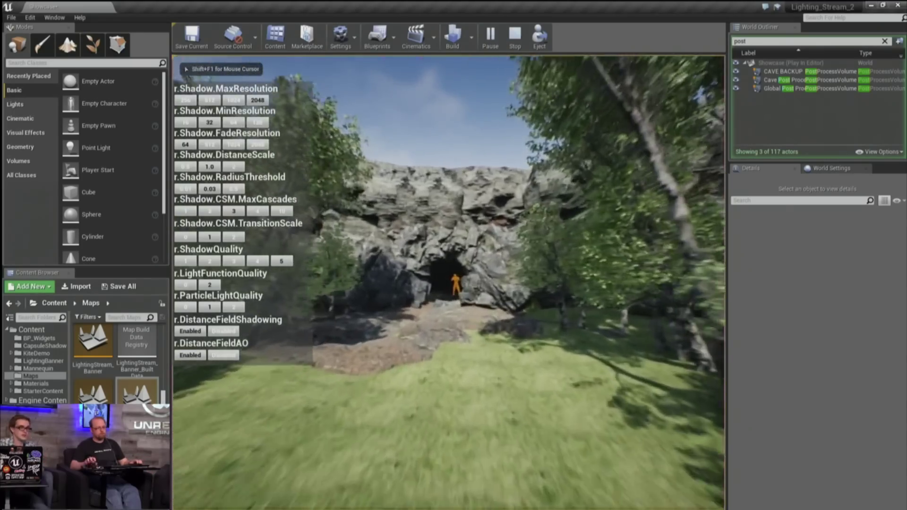
key("w")
key("w")
key("w")
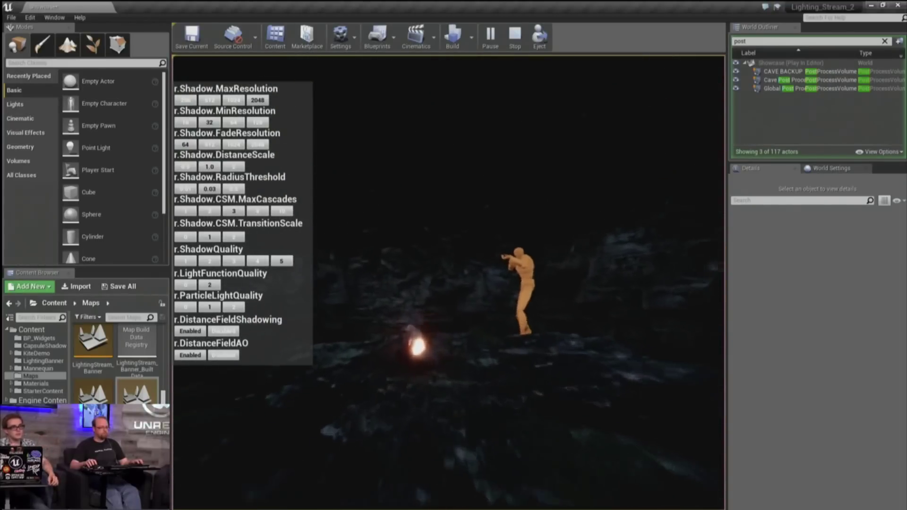
key("w")
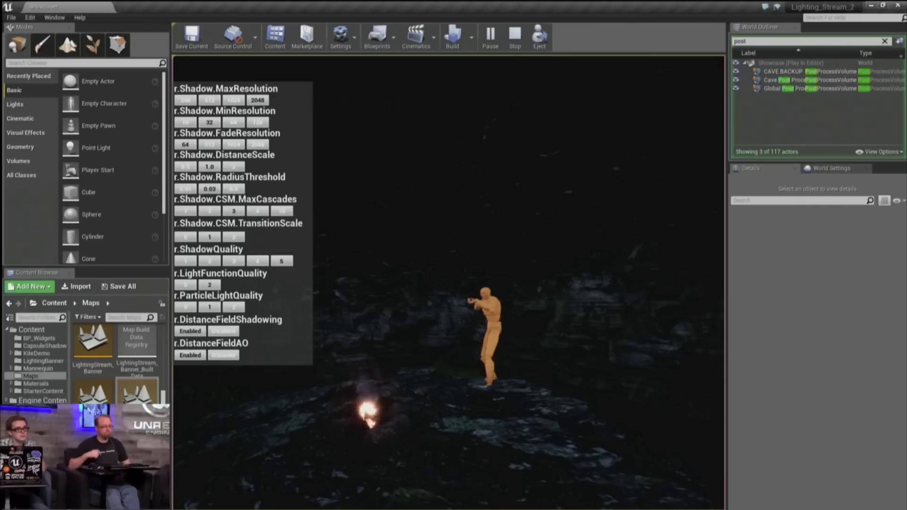
Set r.ParticleLightQuality to 2 for the campfire's particle lights and end the play session
key("grave")
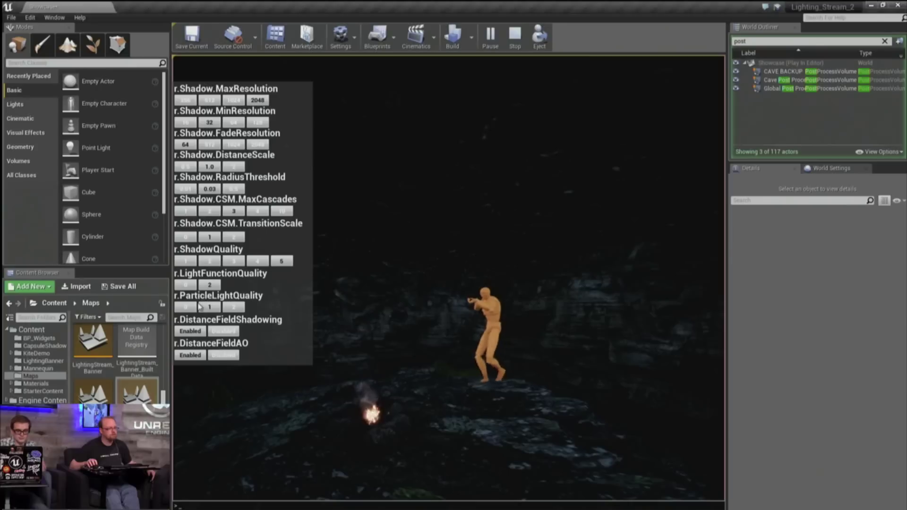
left_click(232, 308)
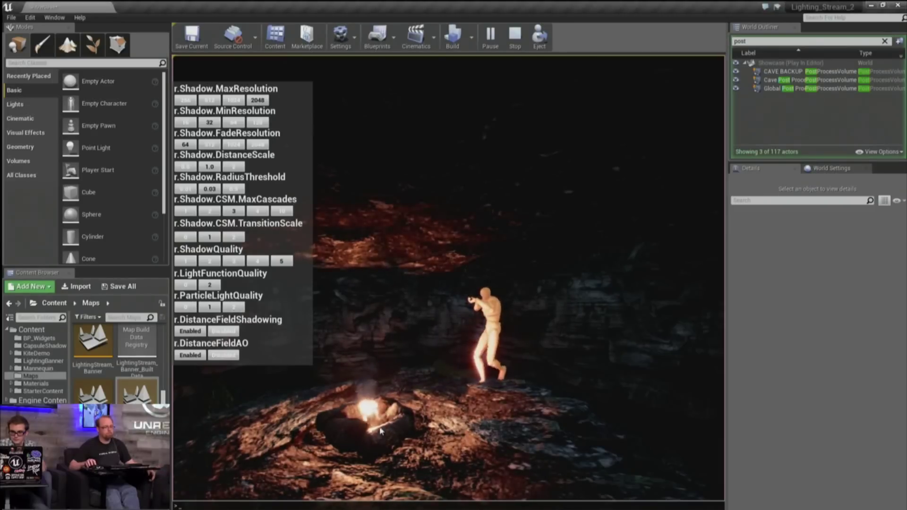
key("grave")
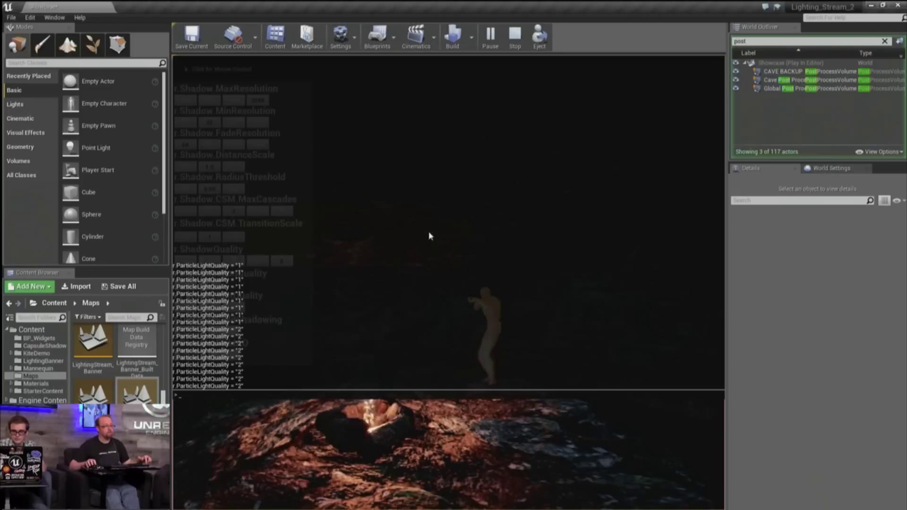
key("grave")
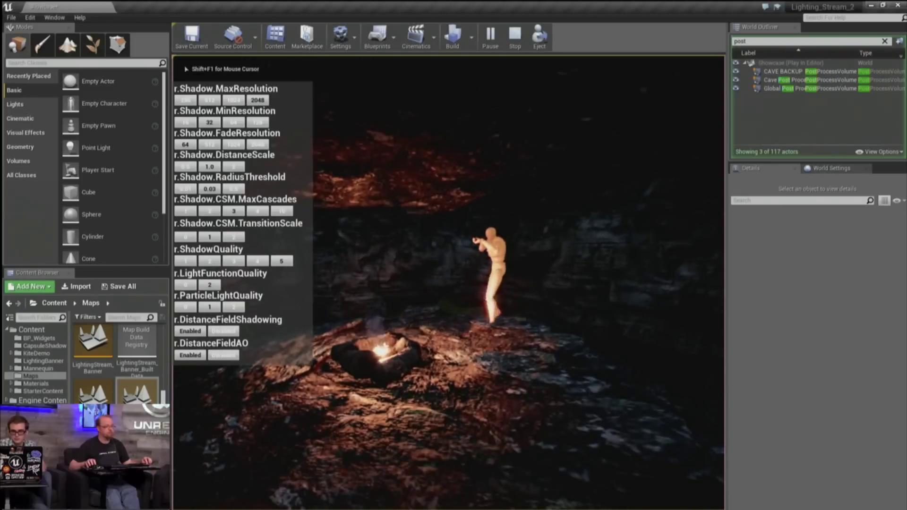
key("Escape")
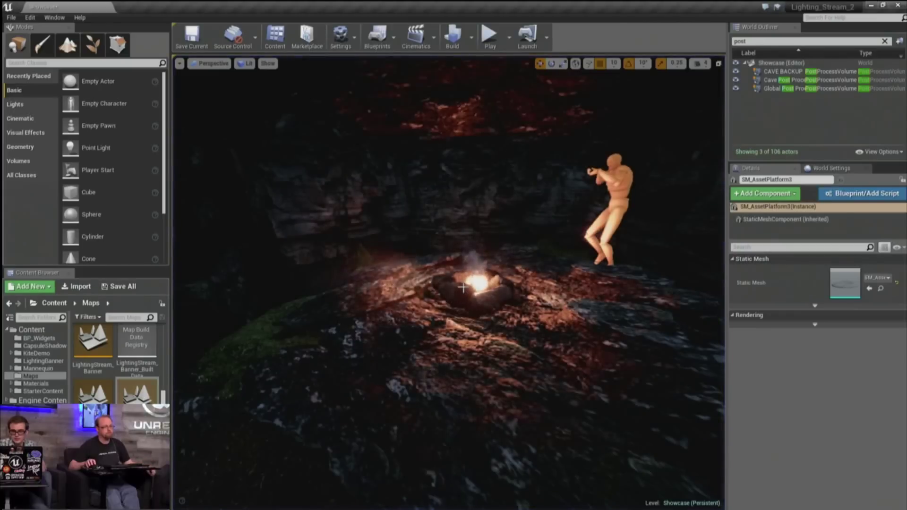
Select the campfire's particle actor, open its P_Fire2 template maximized and select the Light module of the Particle Emitter
left_click(462, 288)
double_click(850, 286)
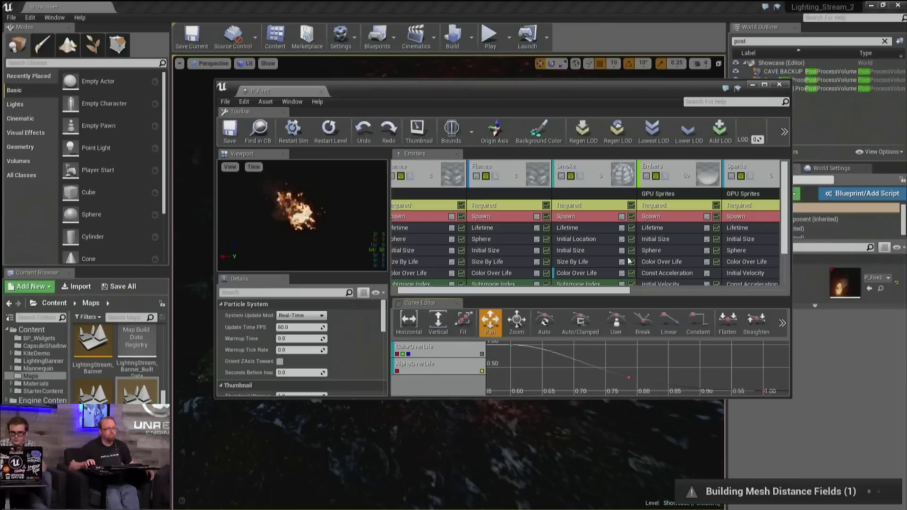
left_click_drag(593, 291, 758, 305)
left_click(661, 275)
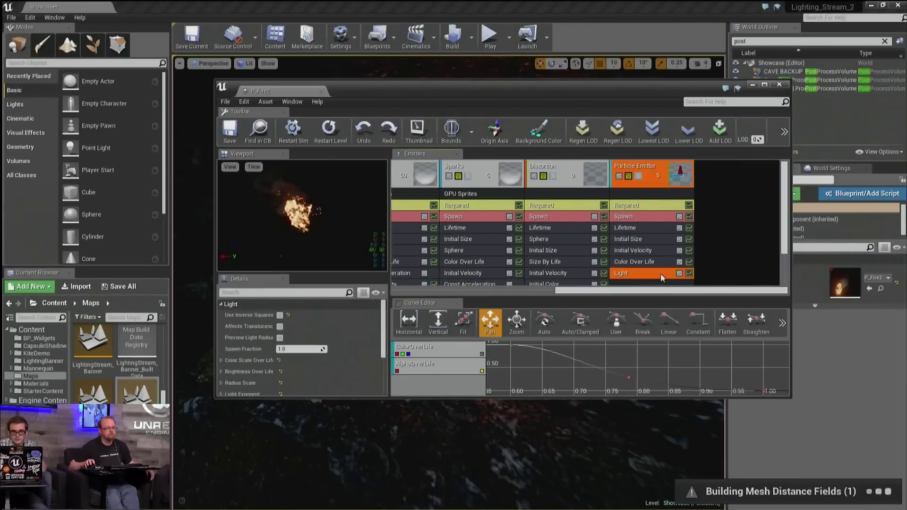
left_click_drag(535, 89, 491, 1)
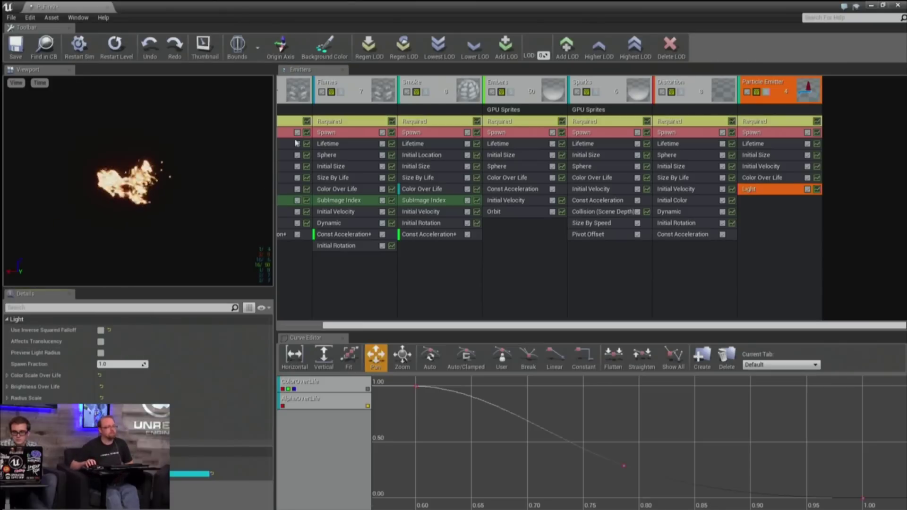
Examine the campfire's particle lighting in the cave with the particle editor window set aside, and close that editor
left_click_drag(321, 15, 811, 315)
right_click_drag(449, 283, 586, 265)
right_click_drag(425, 340, 415, 330)
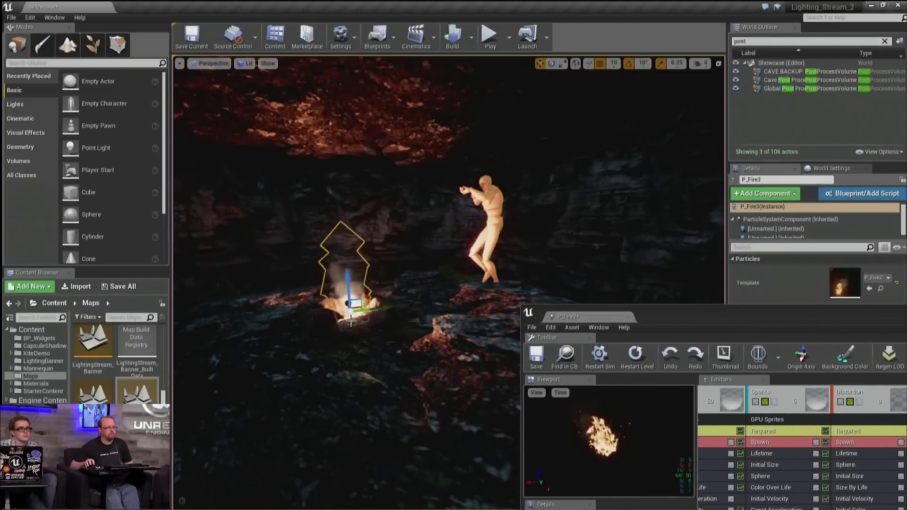
left_click_drag(673, 320, 648, 197)
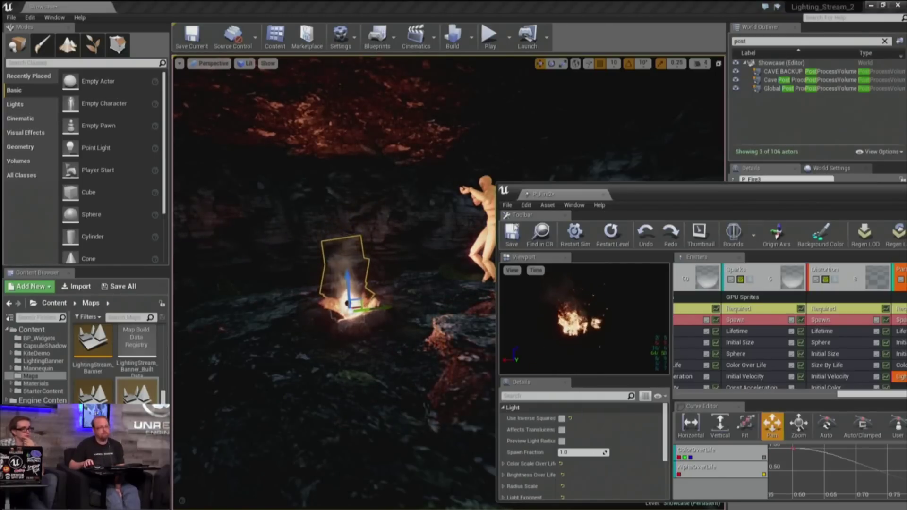
left_click(603, 195)
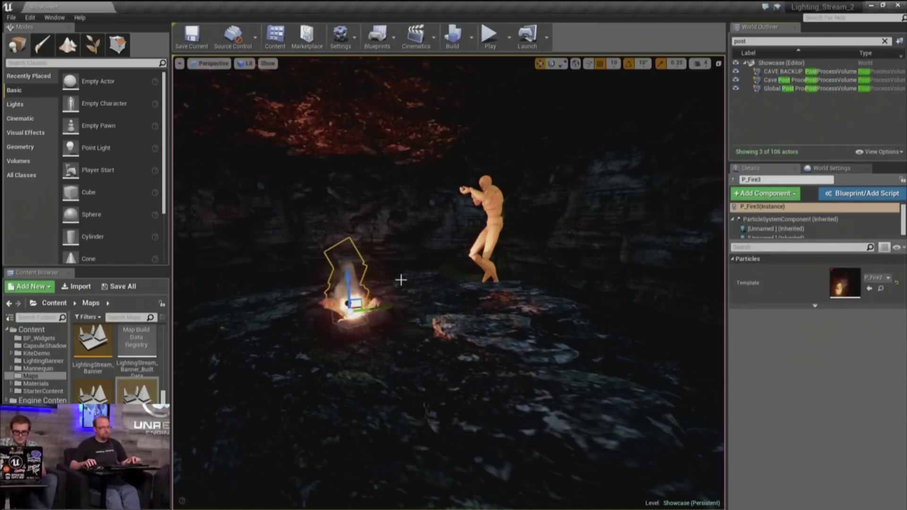
right_click_drag(430, 290, 409, 290)
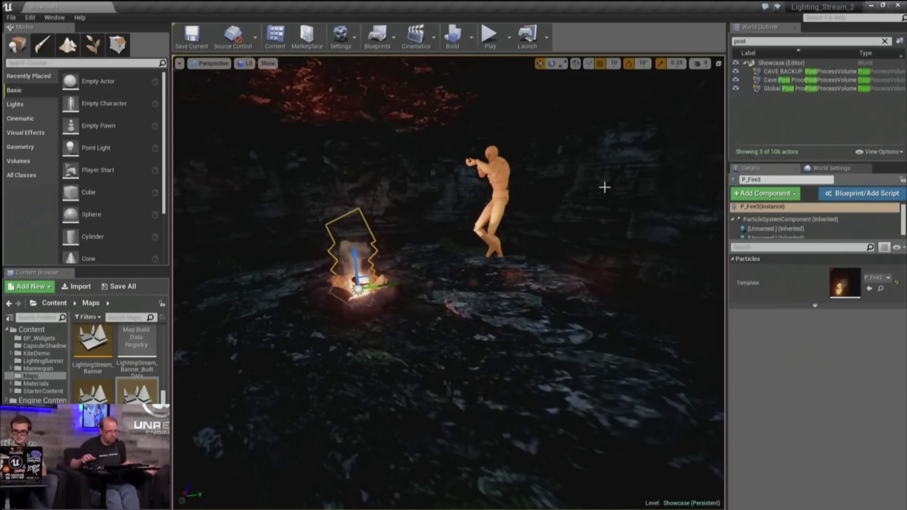
Fly out of the cave to the open grass field and select the foliage trees bordering it
mouse_move(592, 232)
right_mouse_down()
mouse_move(530, 250)
mouse_move(468, 250)
mouse_move(369, 230)
mouse_move(591, 242)
right_mouse_up()
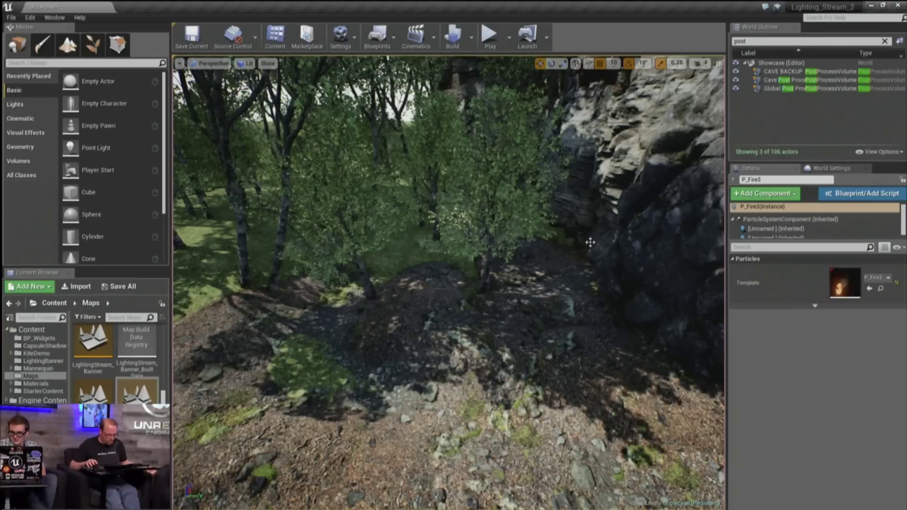
right_click_drag(497, 339, 515, 333)
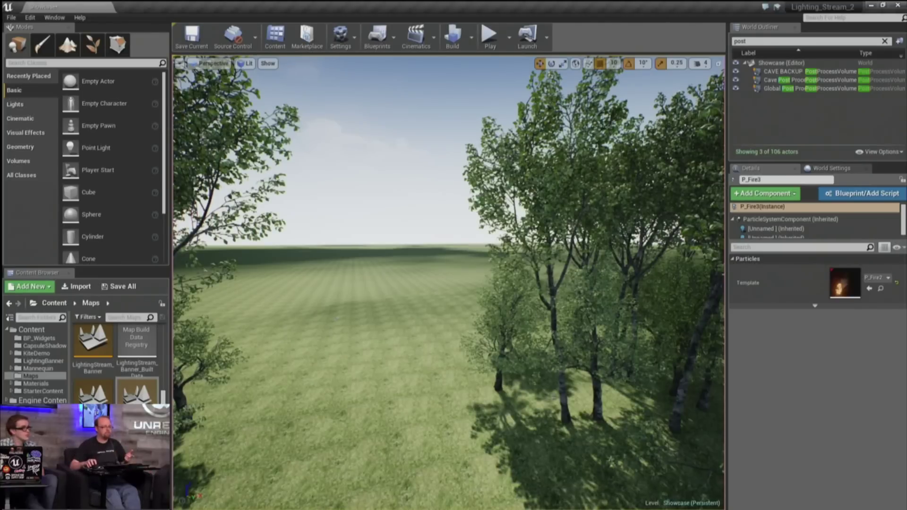
left_click(562, 401)
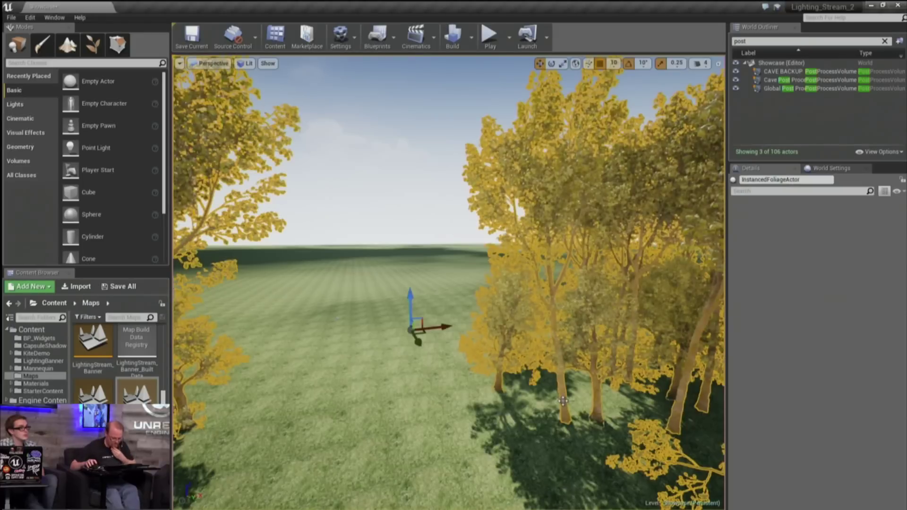
Search the KiteDemo content folder for "tree" and bring the HillTree static mesh asset into view
left_click(32, 353)
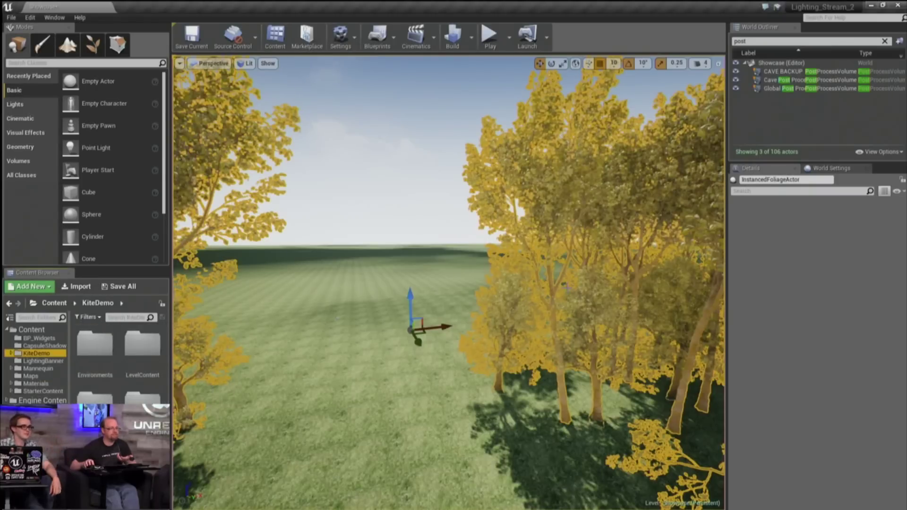
mouse_move(367, 388)
right_mouse_down()
mouse_move(487, 388)
mouse_move(368, 405)
mouse_move(363, 398)
right_mouse_up()
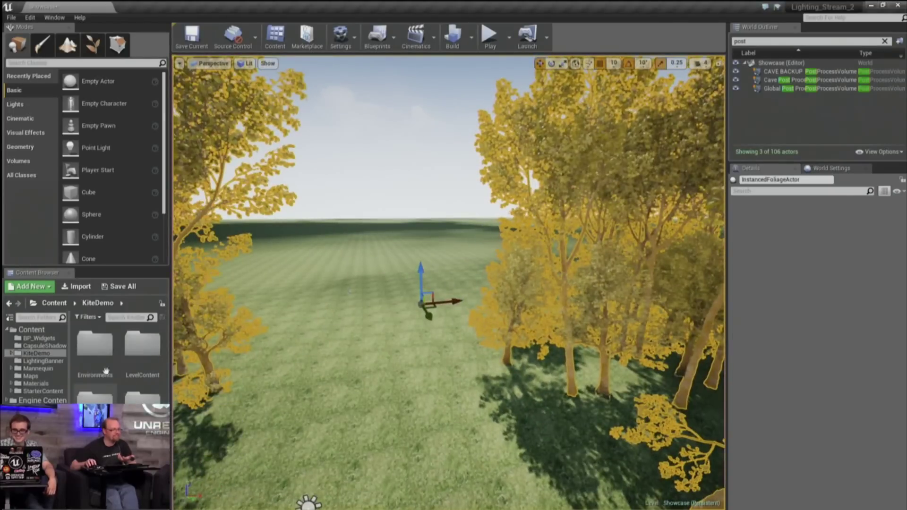
left_click(122, 317)
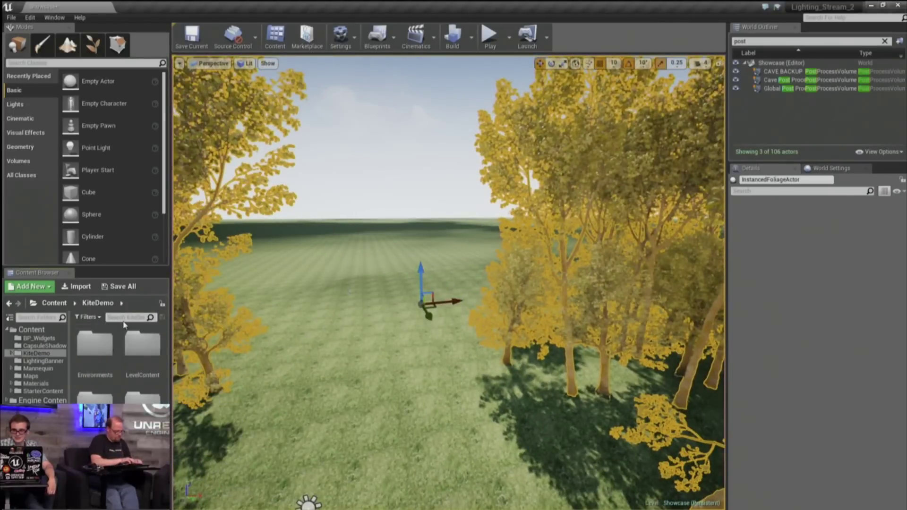
type("tree")
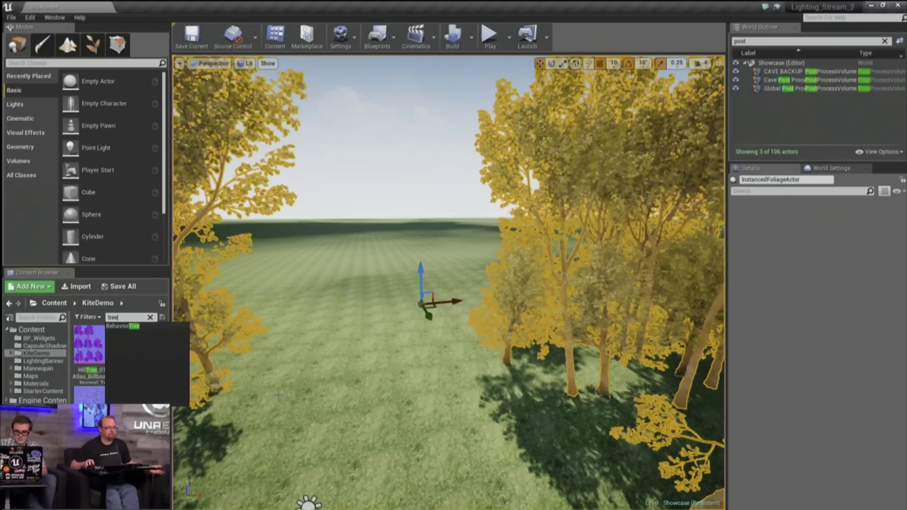
left_click_drag(137, 347, 127, 470)
scroll(128, 470, "down", 3)
scroll(125, 466, "down", 4)
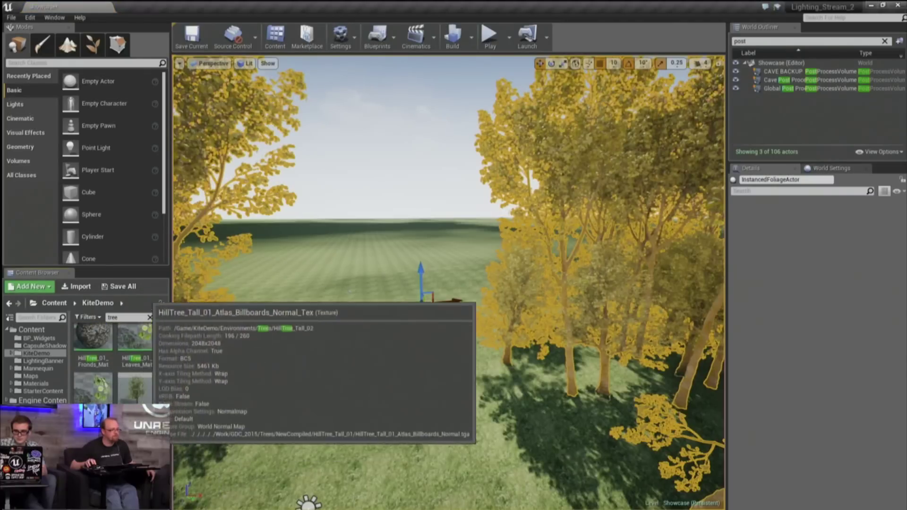
Place a HillTree static mesh on the open grass field, frame it with its ground shadow and deselect it
left_click_drag(137, 387, 372, 365)
right_click_drag(372, 365, 356, 326)
key("w")
key("s")
right_click_drag(331, 371, 331, 371)
left_click(499, 345)
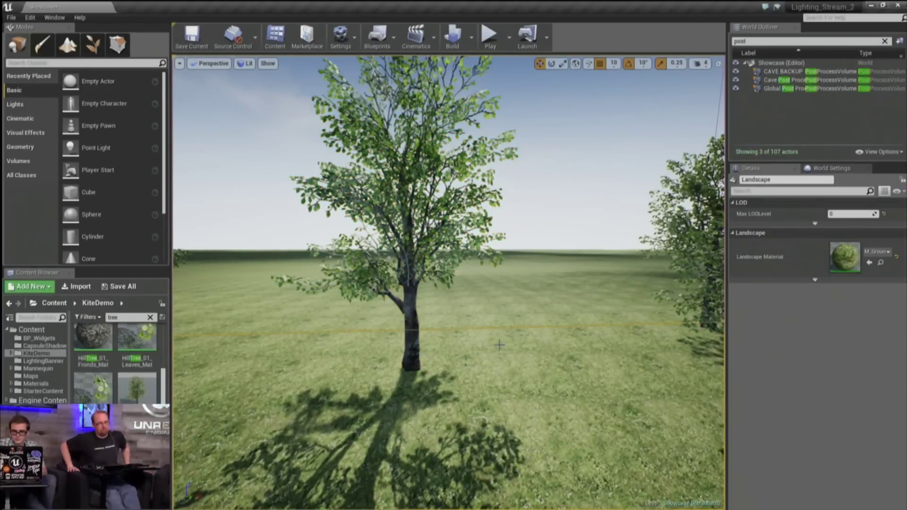
mouse_move(462, 352)
right_mouse_down()
mouse_move(437, 399)
mouse_move(440, 421)
mouse_move(457, 408)
mouse_move(467, 361)
right_mouse_up()
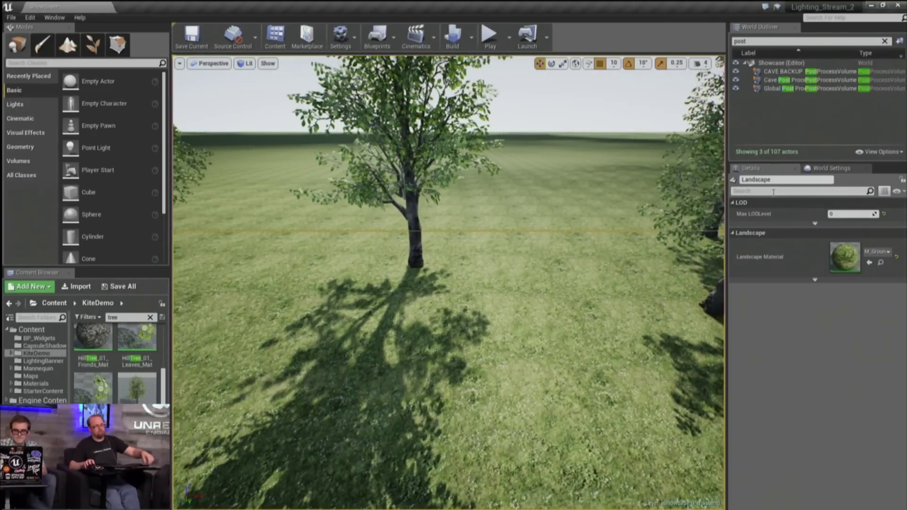
Select the placed tree and try filtering its details for the cast and hidden shadow properties, clearing the filter again
left_click(413, 222)
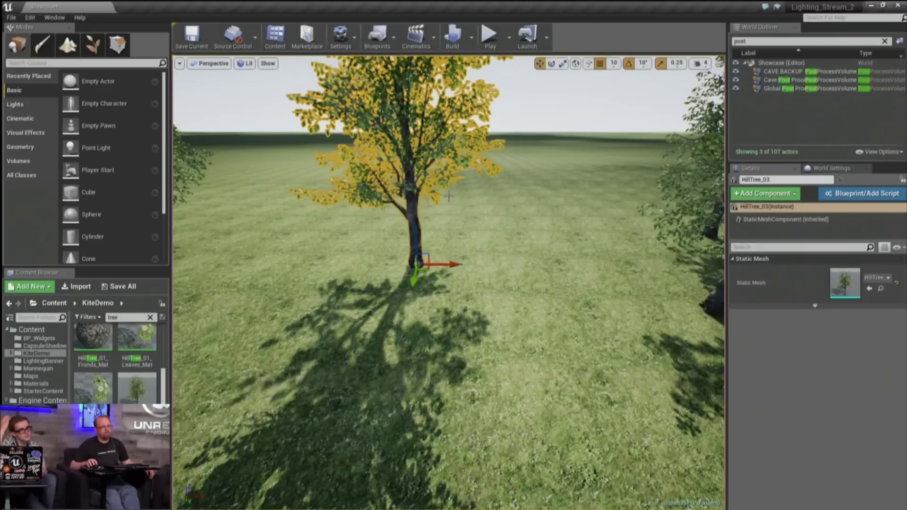
left_click(795, 248)
type("cast")
key("BackSpace")
key("BackSpace")
key("BackSpace")
key("BackSpace")
type("cast")
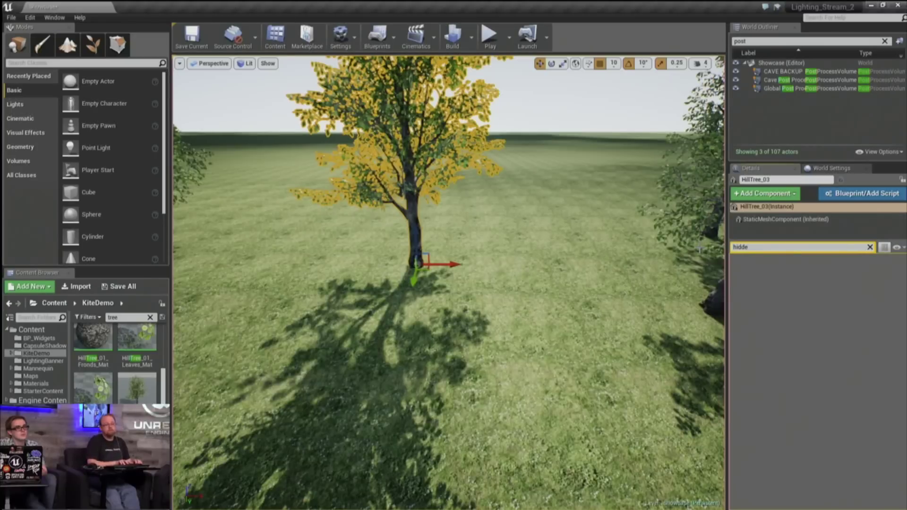
key("BackSpace")
key("BackSpace")
key("BackSpace")
key("BackSpace")
key("BackSpace")
Turn off the modified-properties-only display and filter the tree's details by "cast hidden" to reach Hidden Shadow
left_click(897, 247)
left_click(865, 259)
left_click(794, 246)
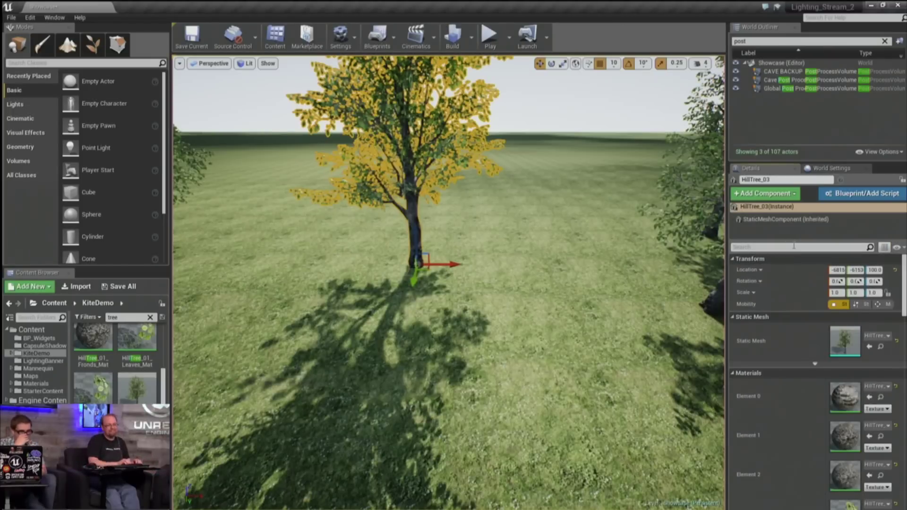
type("cast hidden")
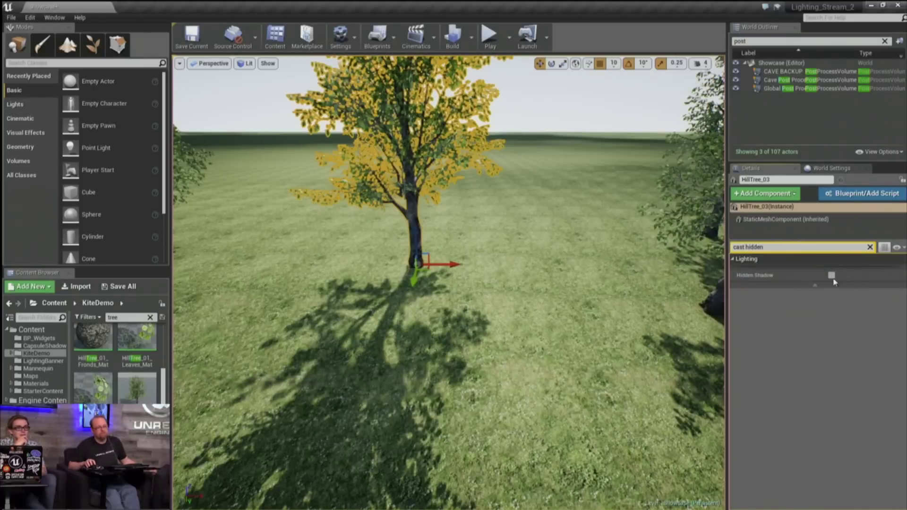
mouse_move(832, 281)
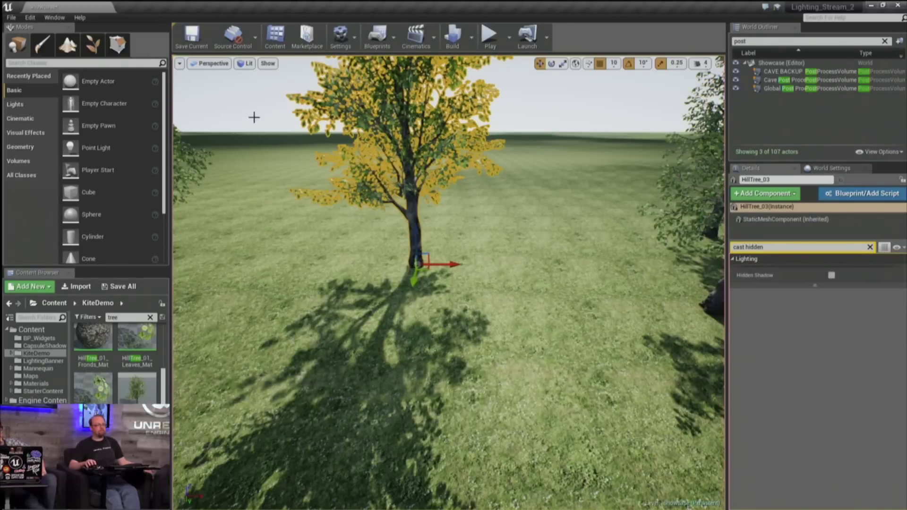
Switch to Foliage mode and select the HillTree_Tall_02 foliage type, with its settings area enlarged
left_click(93, 44)
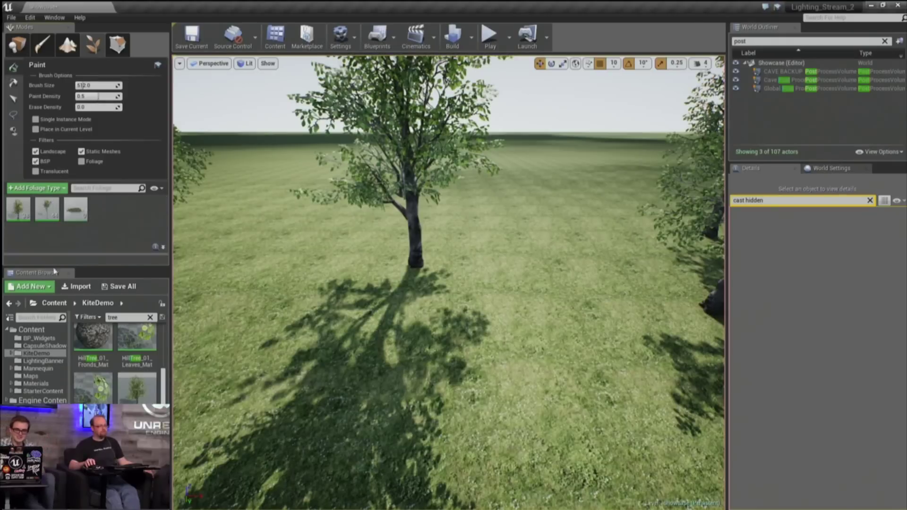
left_click_drag(85, 268, 80, 310)
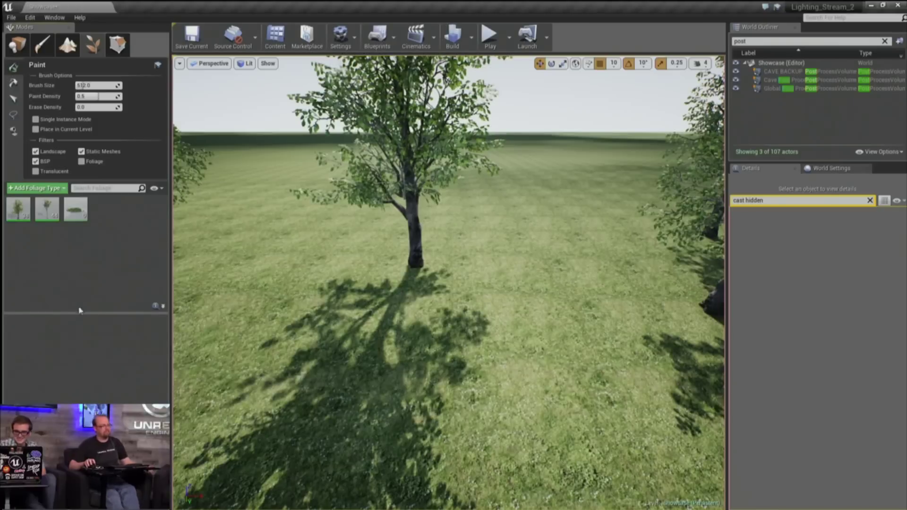
left_click(48, 210)
left_click(58, 319)
left_click_drag(59, 313, 65, 240)
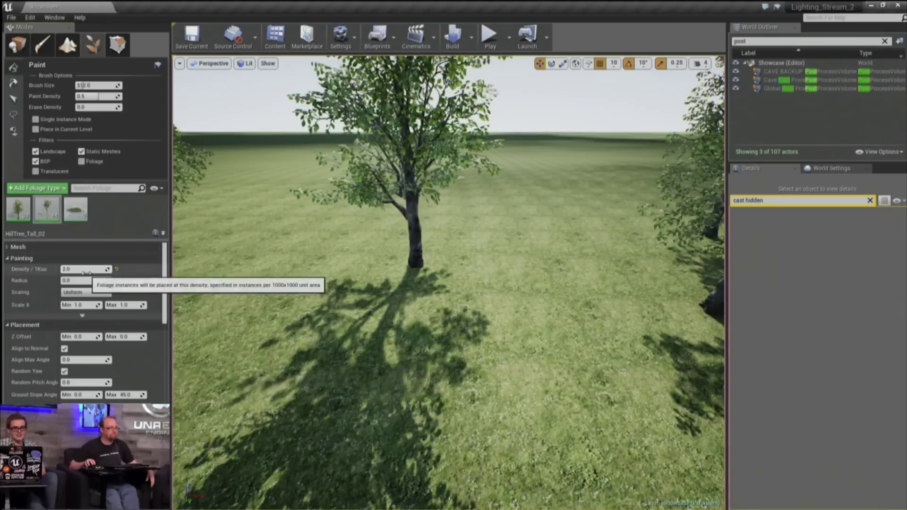
Collapse HillTree_Tall_02's Placement section, expand its Mesh and Instance Settings, and widen the name column to read the full property names
scroll(85, 319, "down", 1)
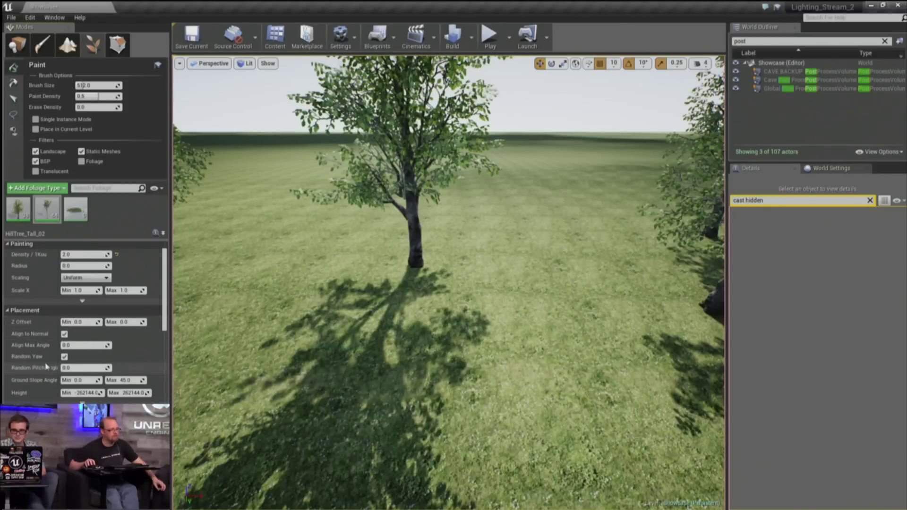
scroll(55, 323, "down", 1)
left_click(61, 295)
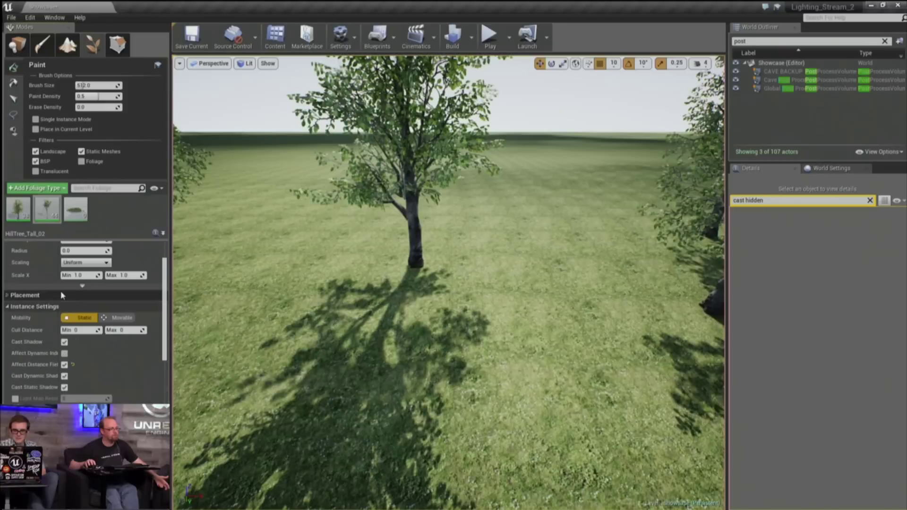
left_click(63, 306)
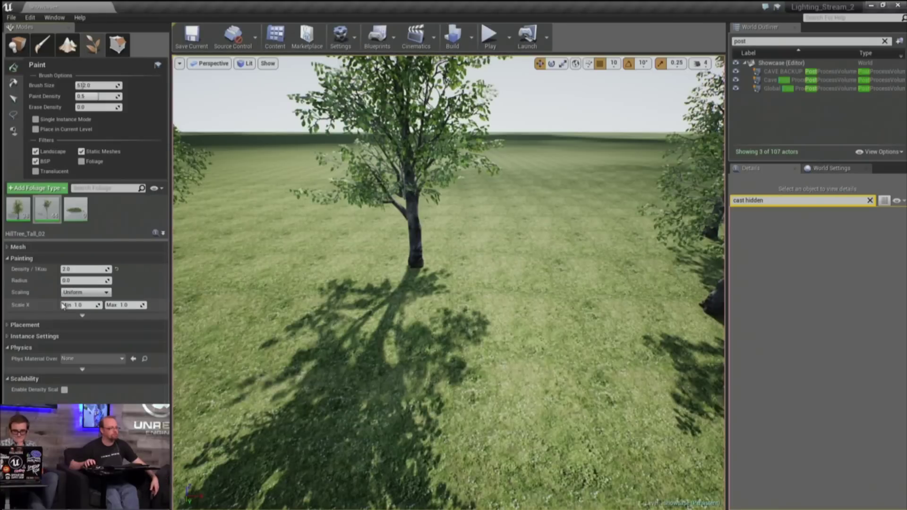
left_click(49, 338)
left_click(48, 336)
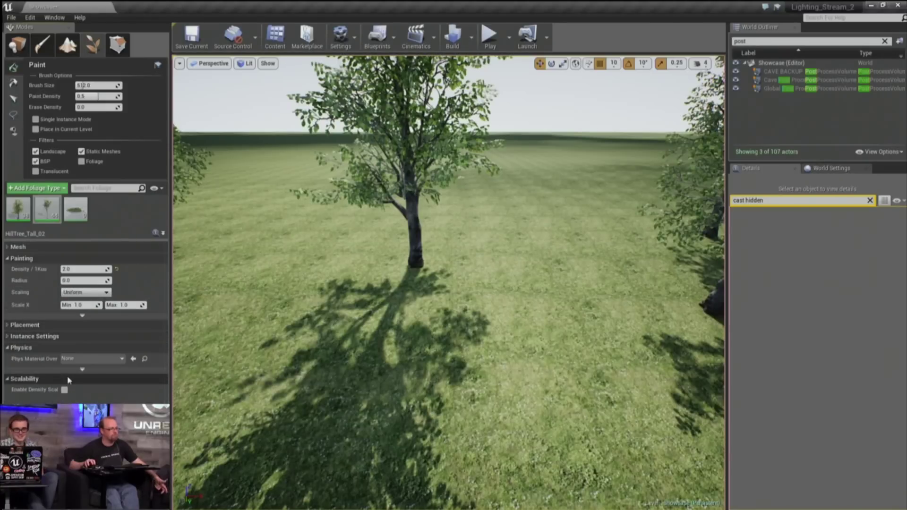
left_click(35, 248)
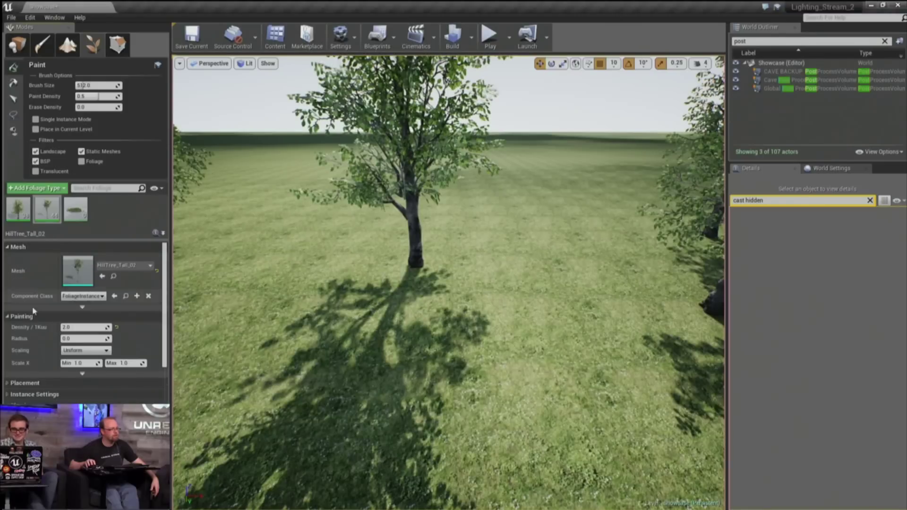
scroll(43, 359, "down", 2)
left_click(45, 365)
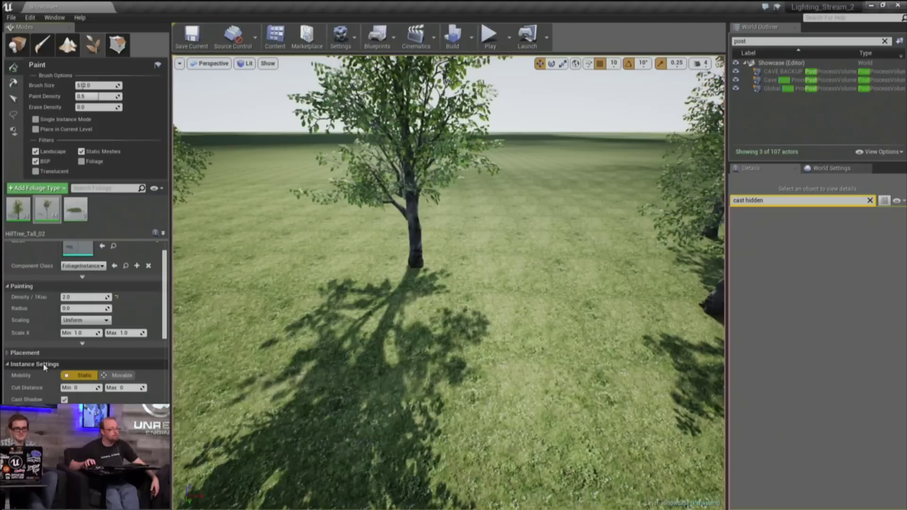
scroll(41, 373, "down", 3)
left_click_drag(59, 352, 97, 348)
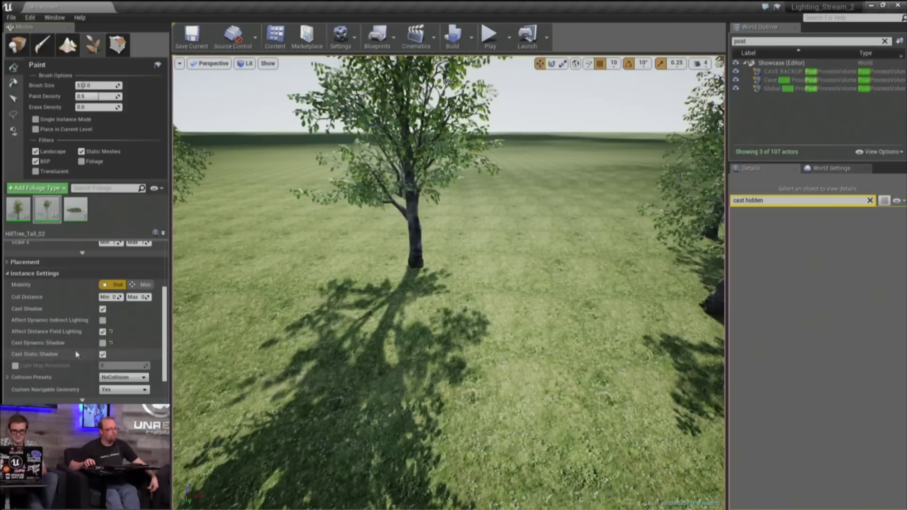
Enable Cast Dynamic Shadow and disable Affect Distance Field Lighting in the HillTree_Tall_02 instance settings
left_click(103, 343)
left_click(103, 333)
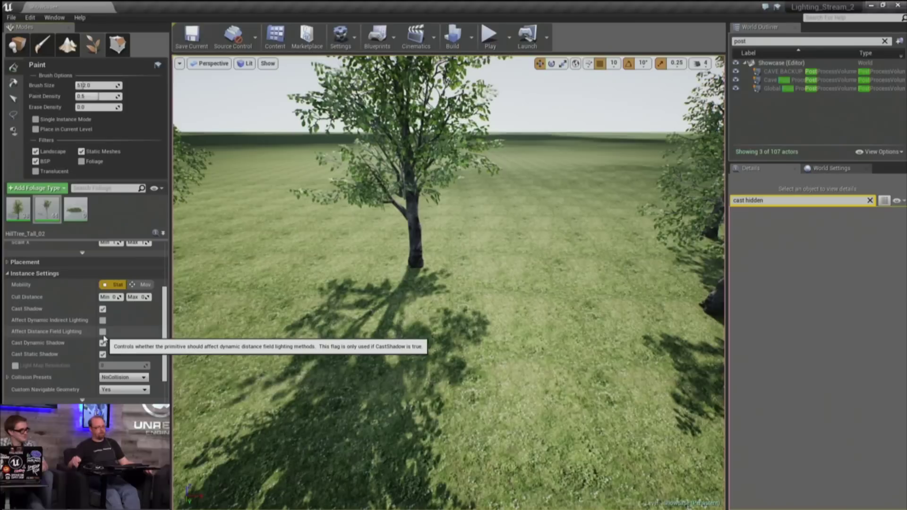
scroll(64, 353, "down", 2)
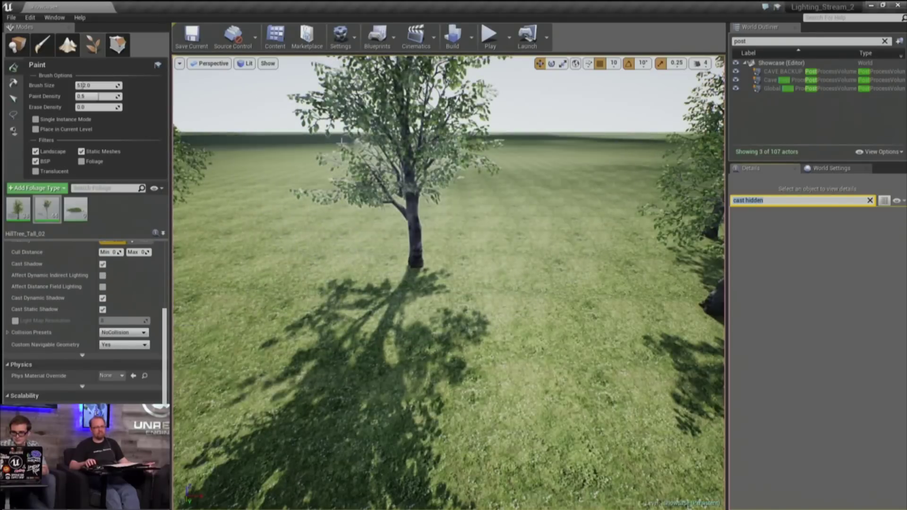
left_click(296, 295)
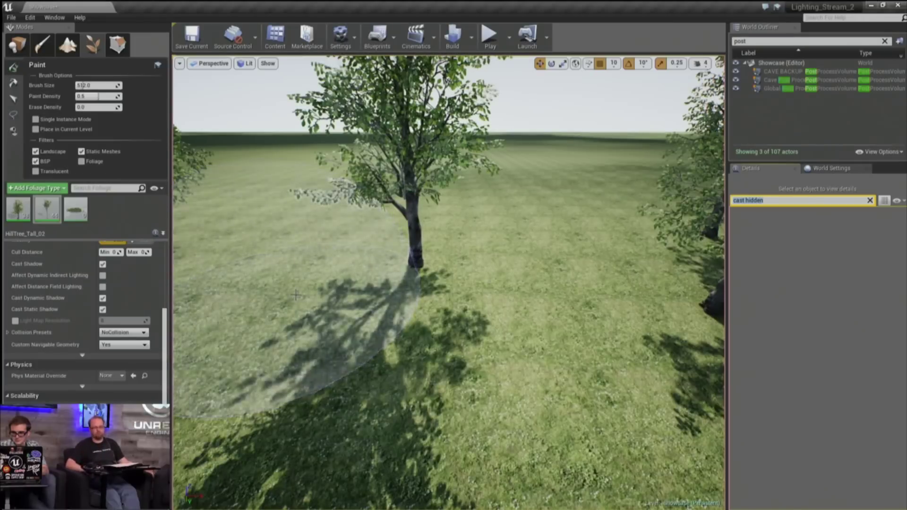